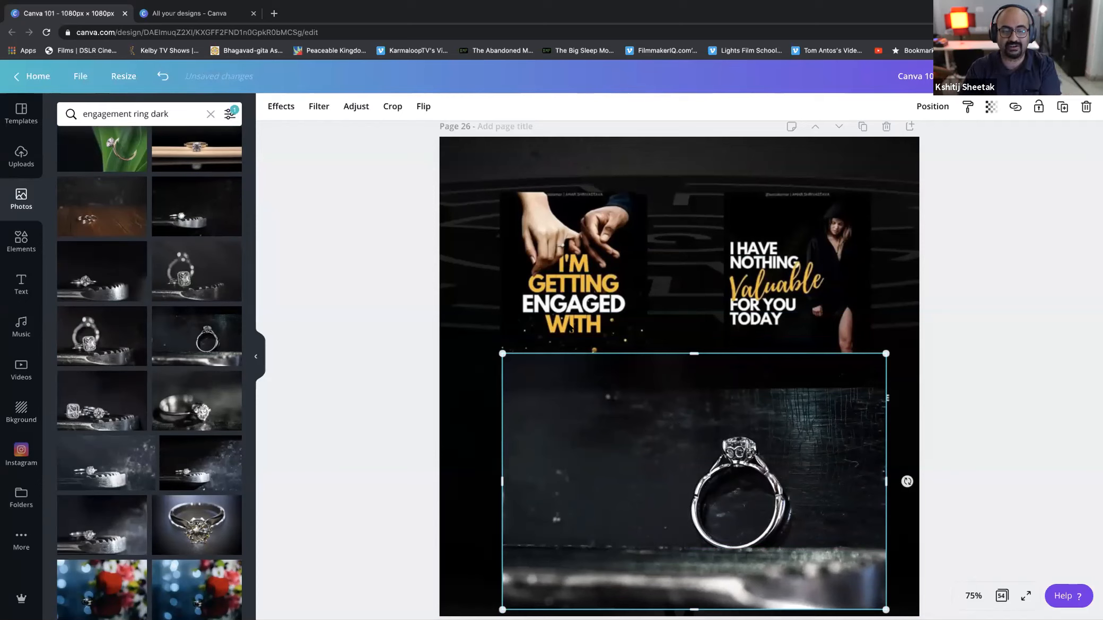
Remove the background from the engagement ring photo on page 26 and move the cutout higher on the page.
left_click(277, 105)
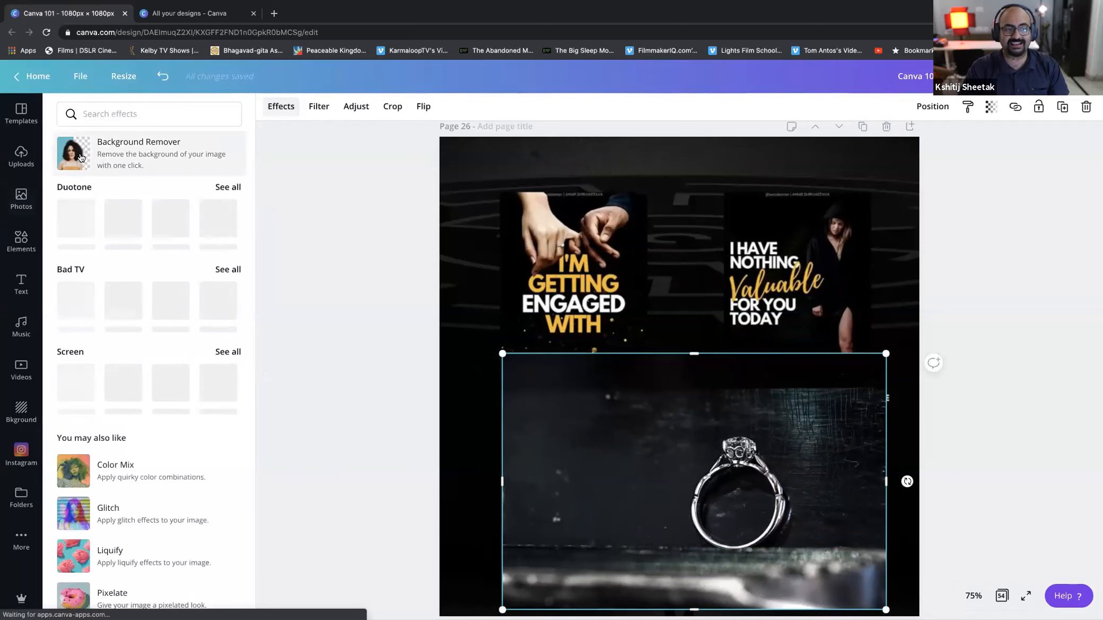
left_click(81, 157)
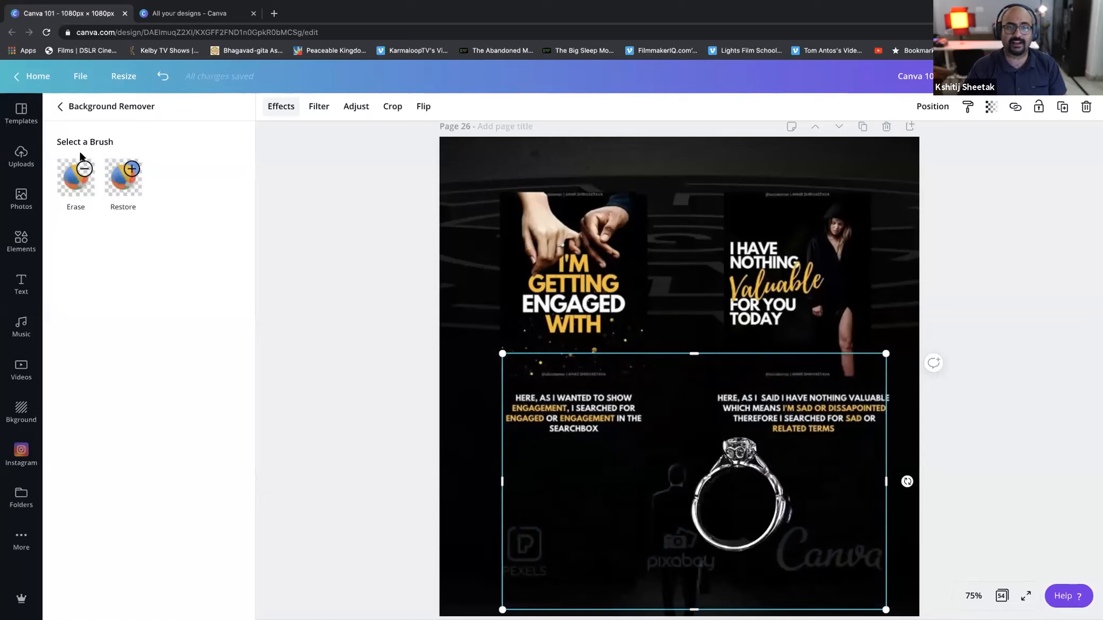
left_click(749, 463)
left_click_drag(728, 447, 720, 342)
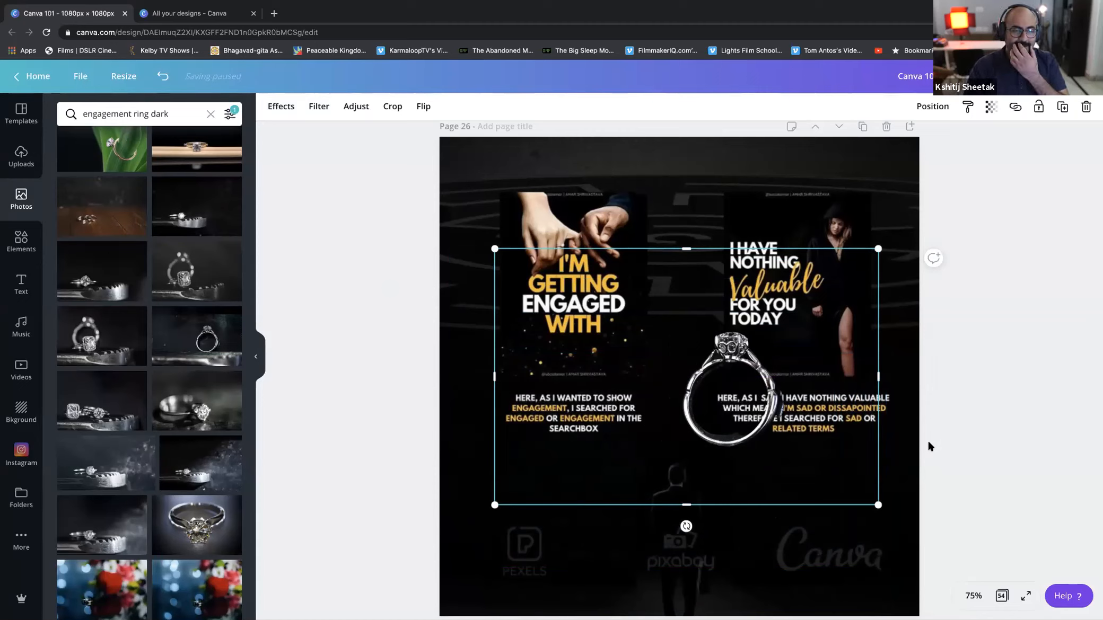
Delete the ring image from page 26 and search the photos for "photographer girl".
key("Delete")
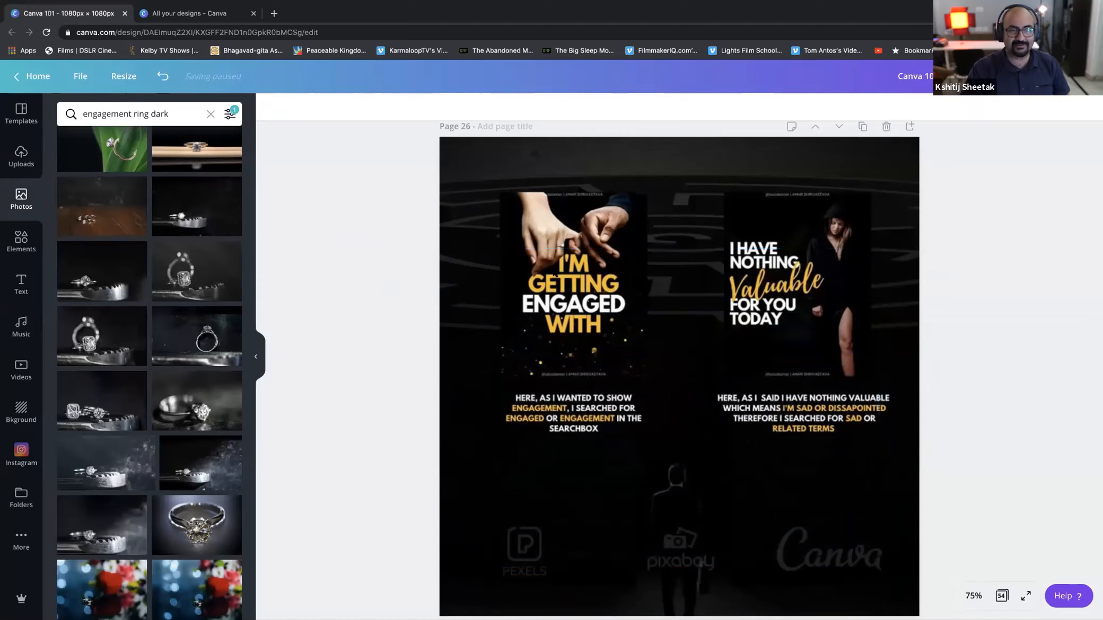
left_click(131, 116)
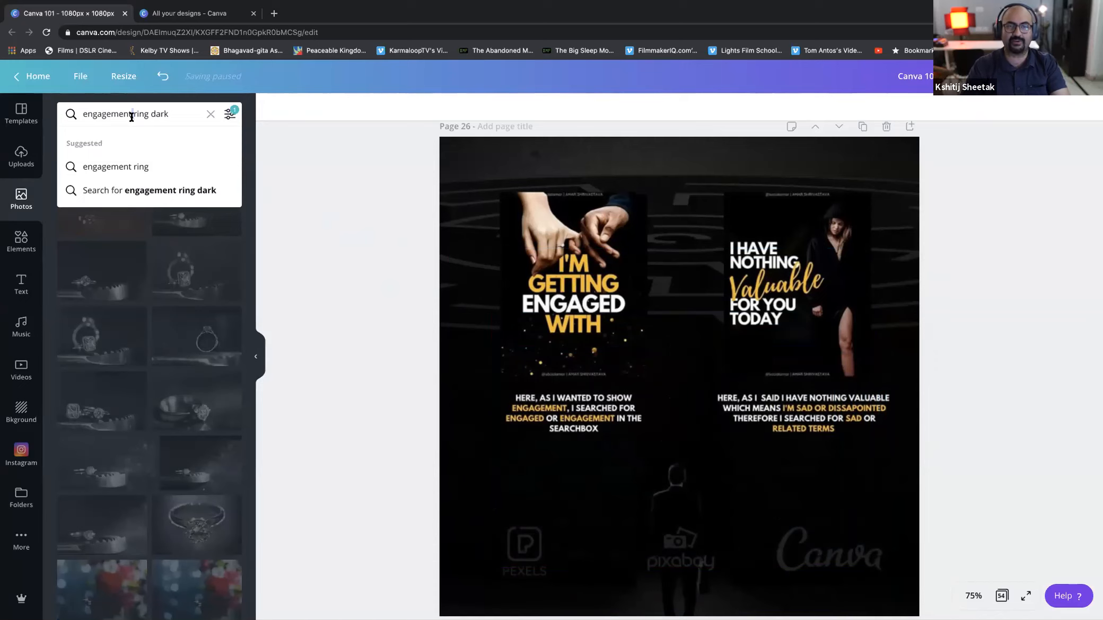
triple_click(152, 123)
type("p")
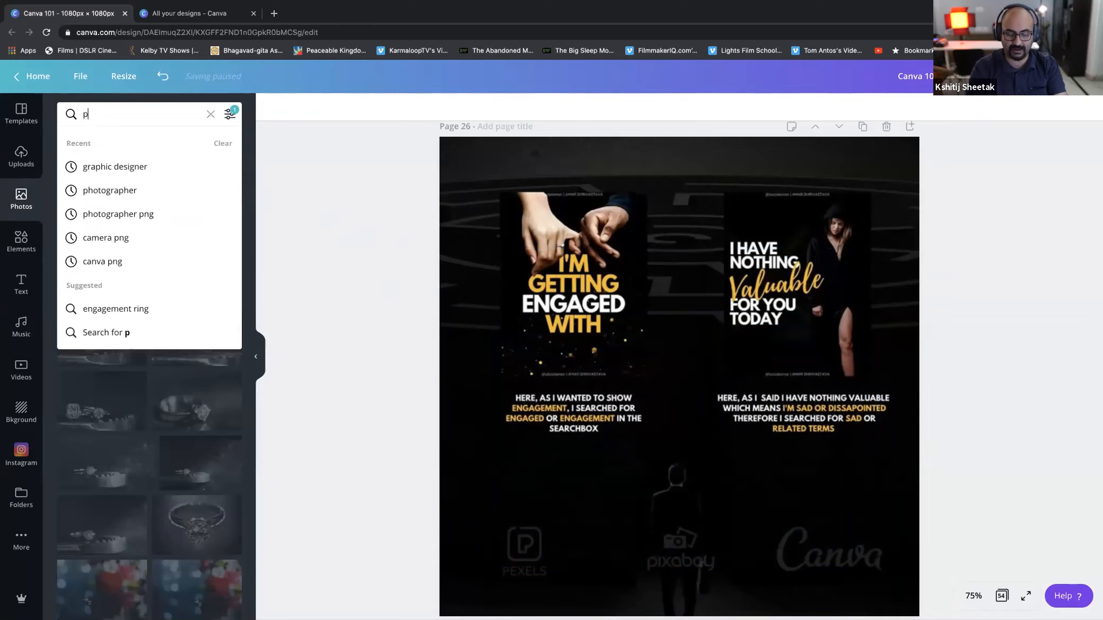
type("hotograp")
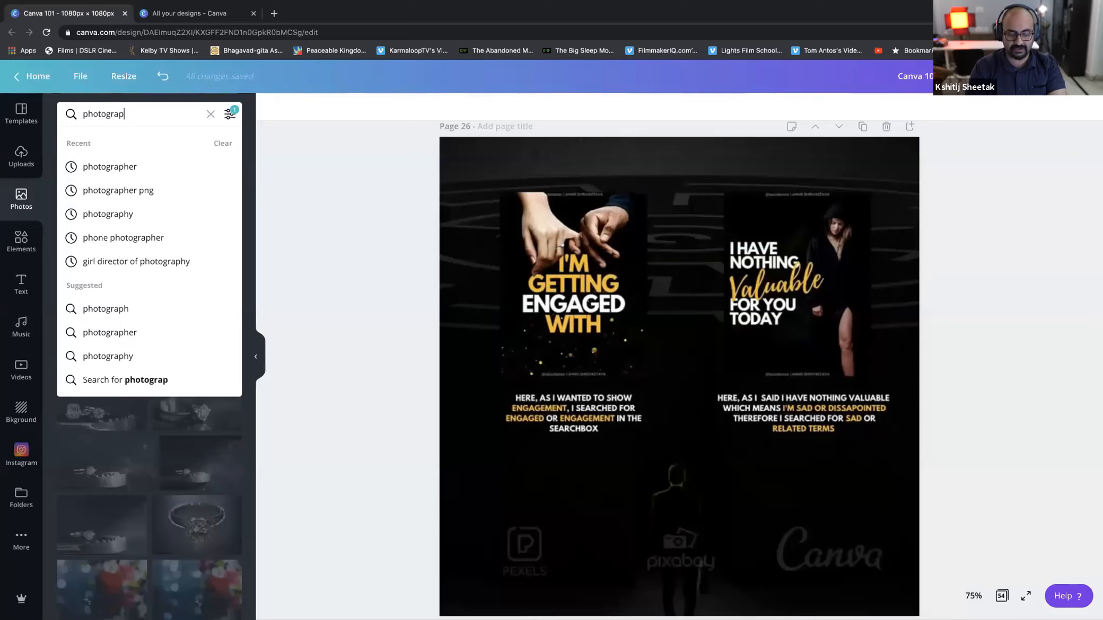
type("her girl")
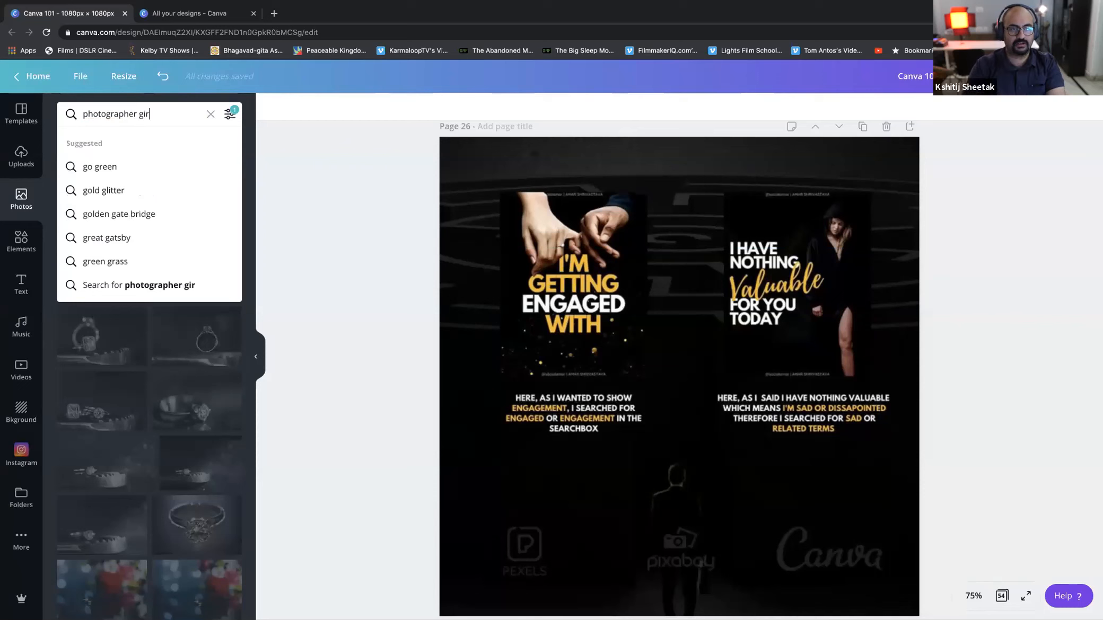
key("Return")
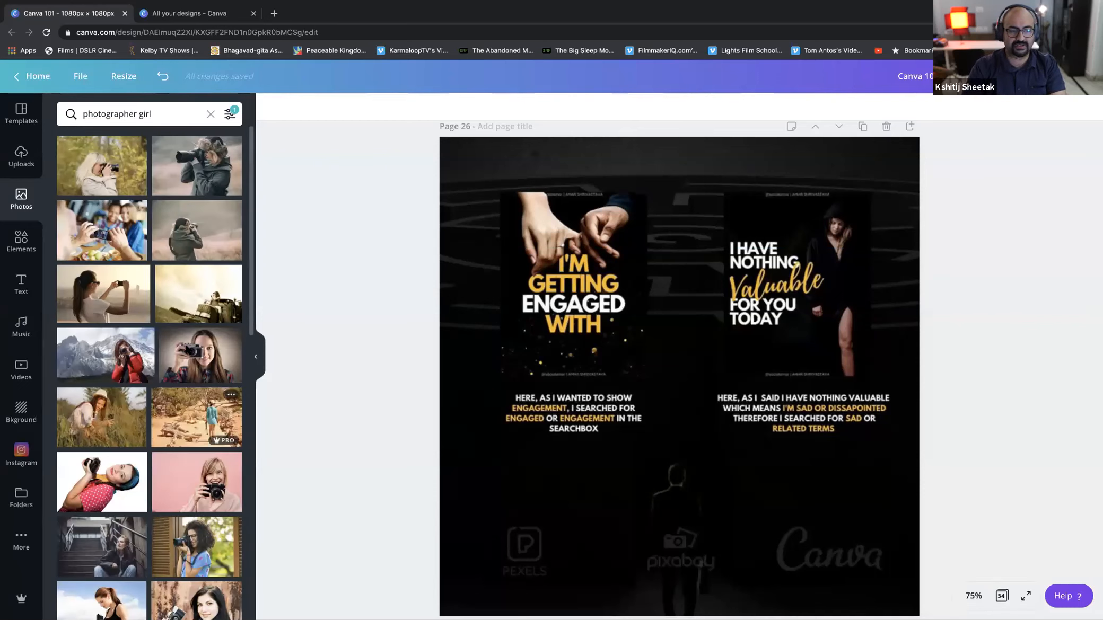
Extend the photo search to "photographer girl plain background" and look through the results for a suitable picture.
left_click(163, 114)
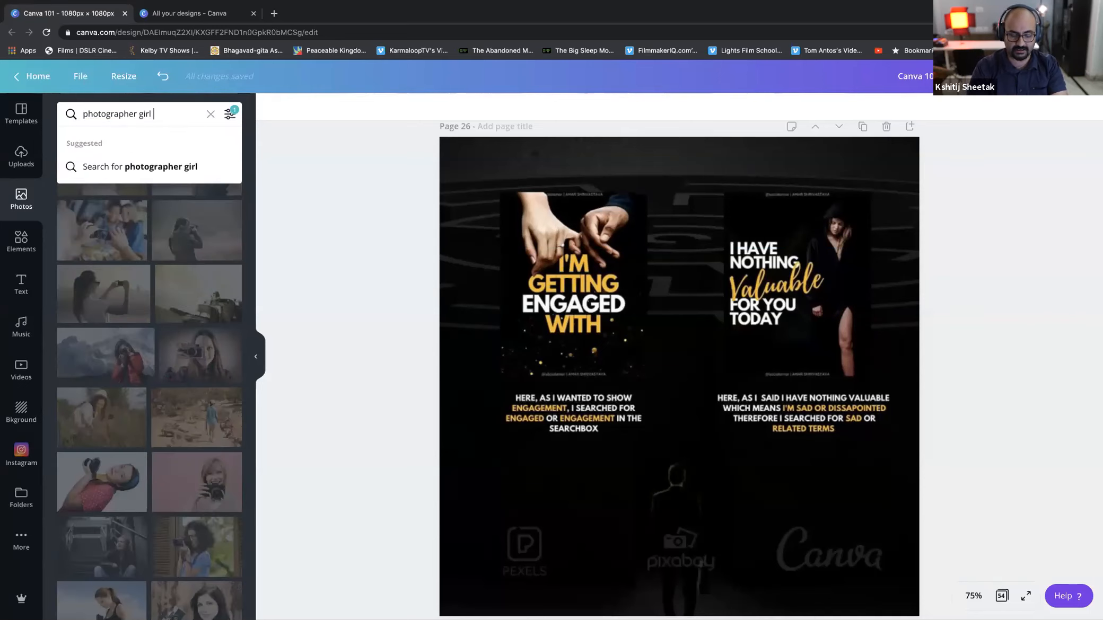
type("plain backgroiu")
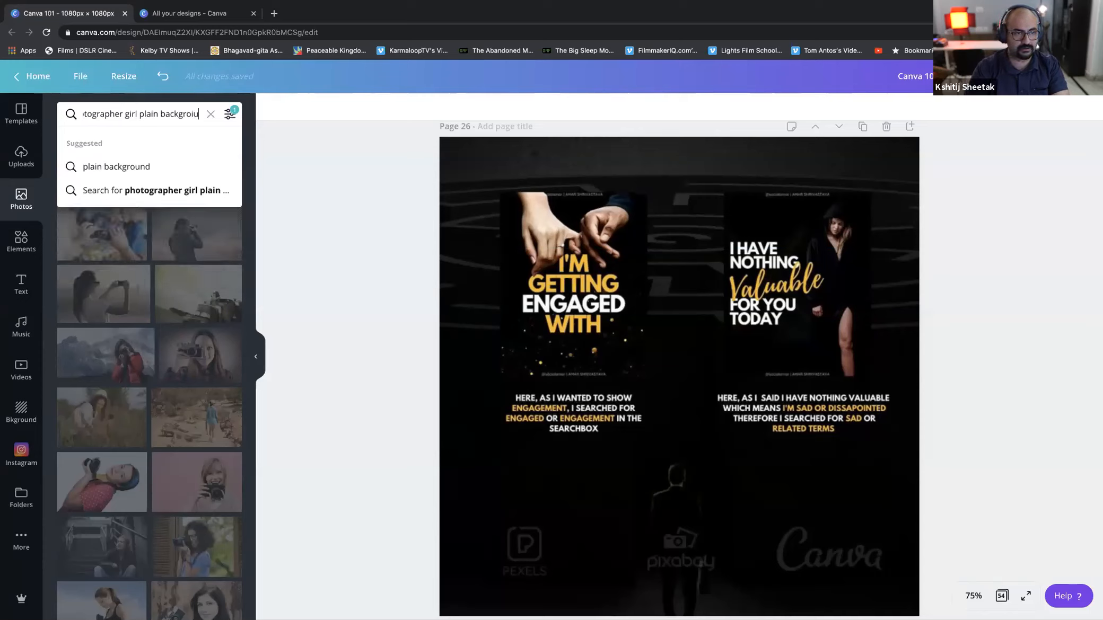
key("BackSpace")
key("BackSpace")
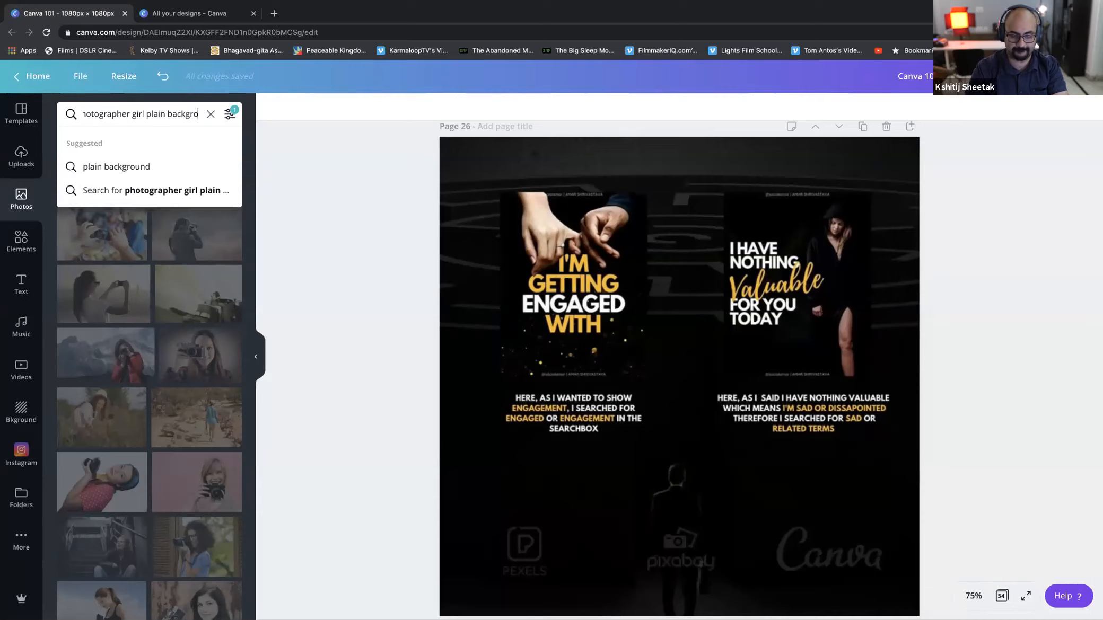
type("undd")
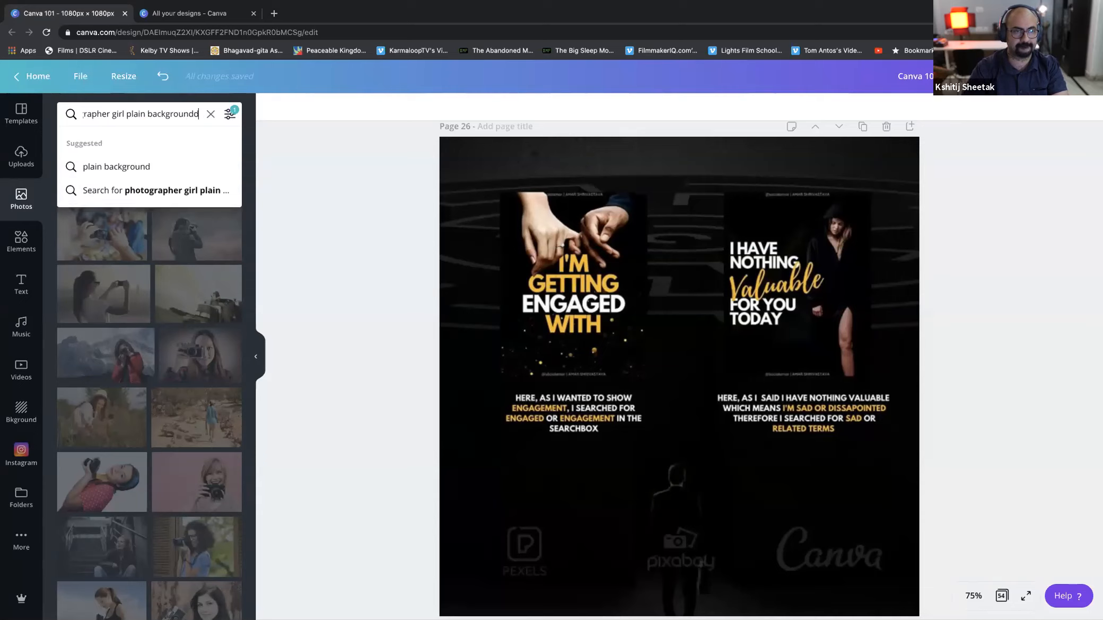
key("BackSpace")
key("BackSpace")
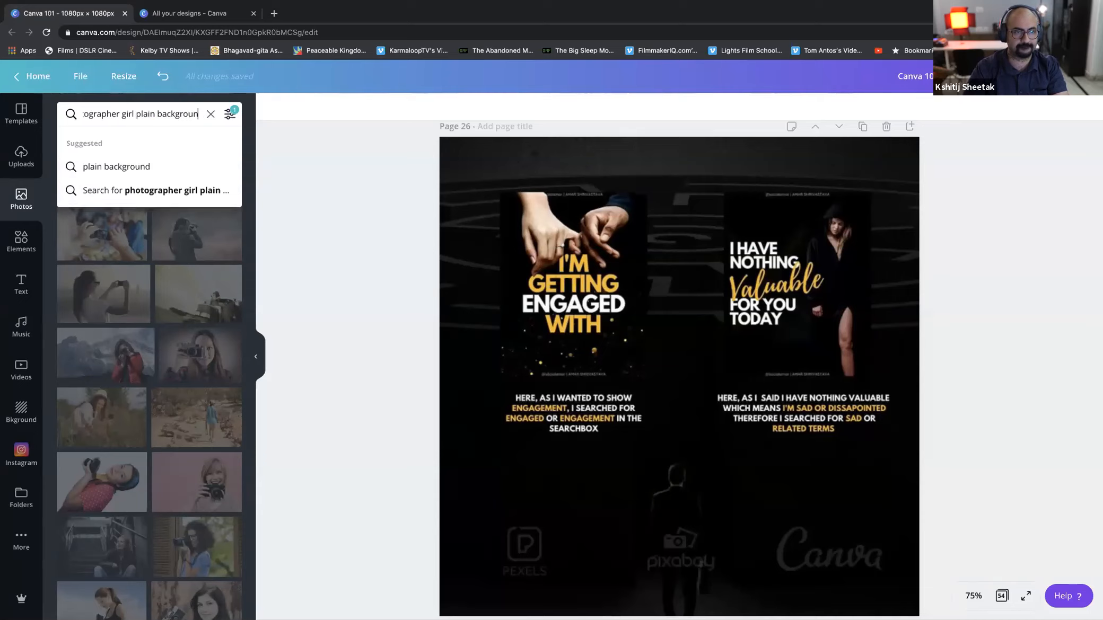
type("d")
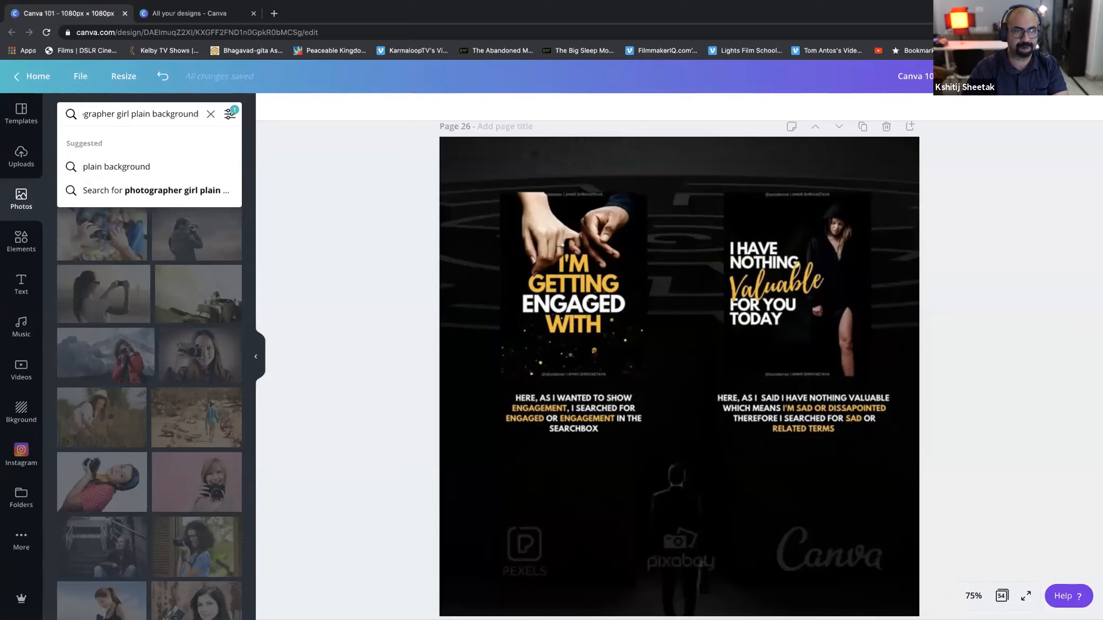
key("Return")
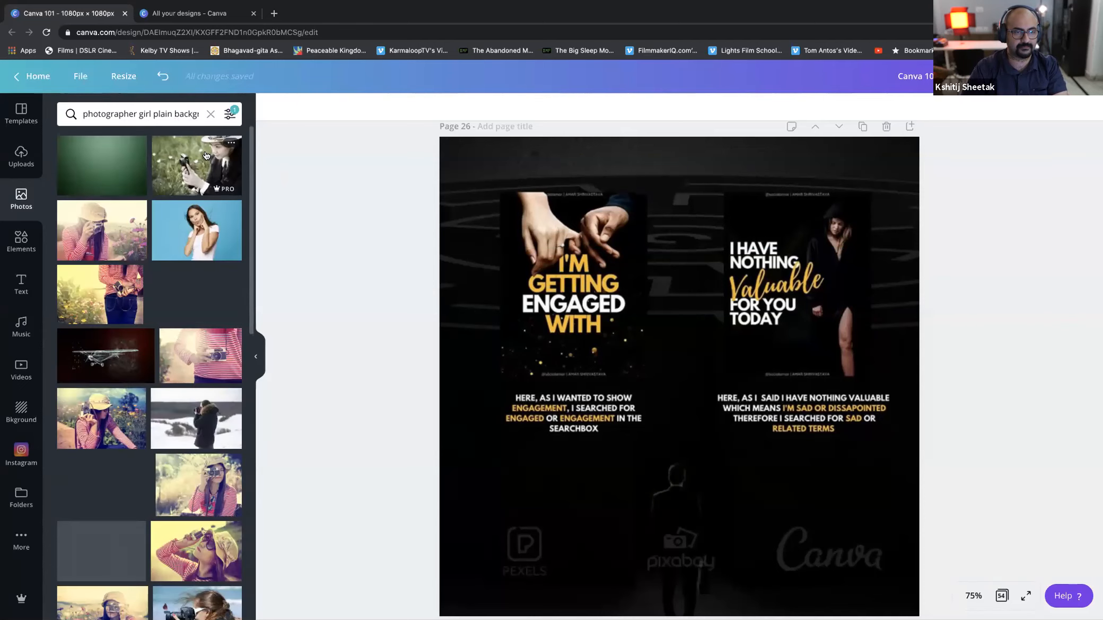
scroll(202, 288, "down", 5)
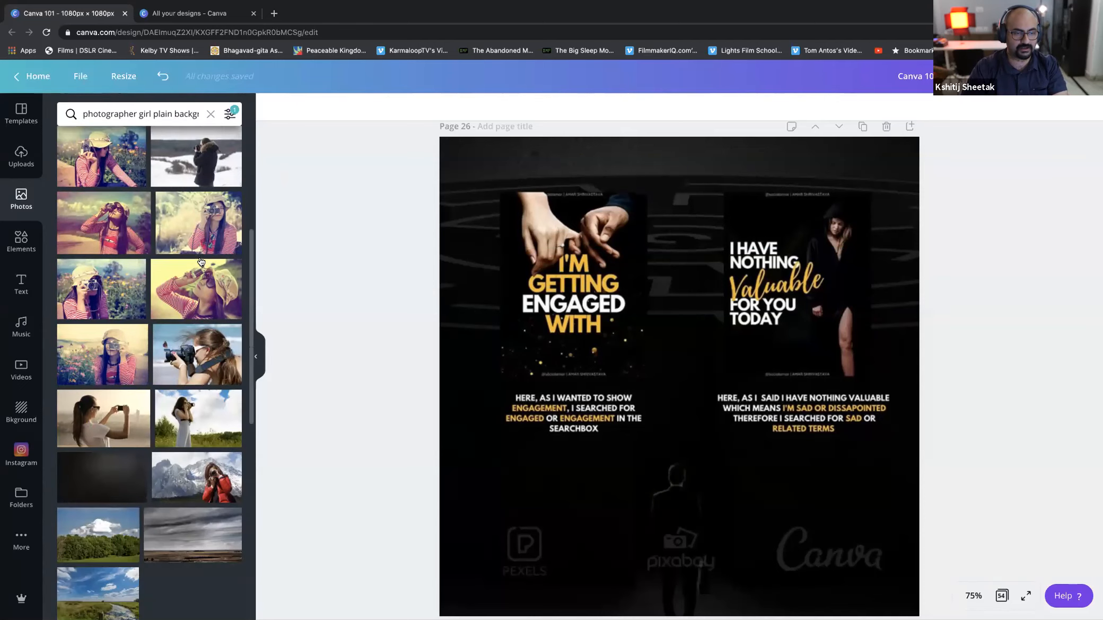
scroll(202, 288, "down", 1)
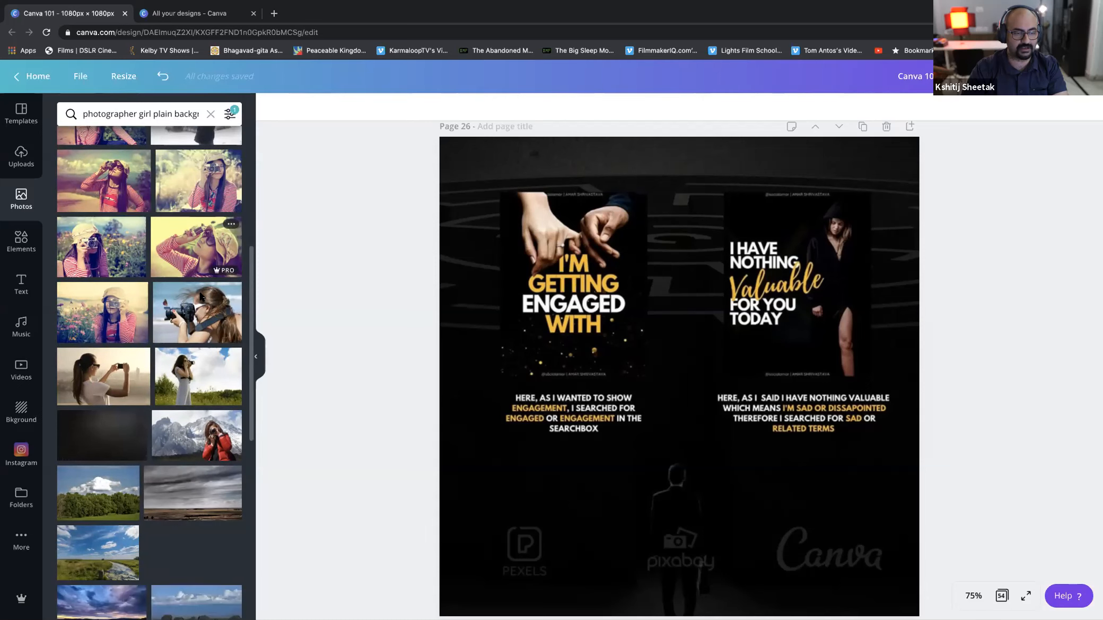
scroll(98, 433, "down", 4)
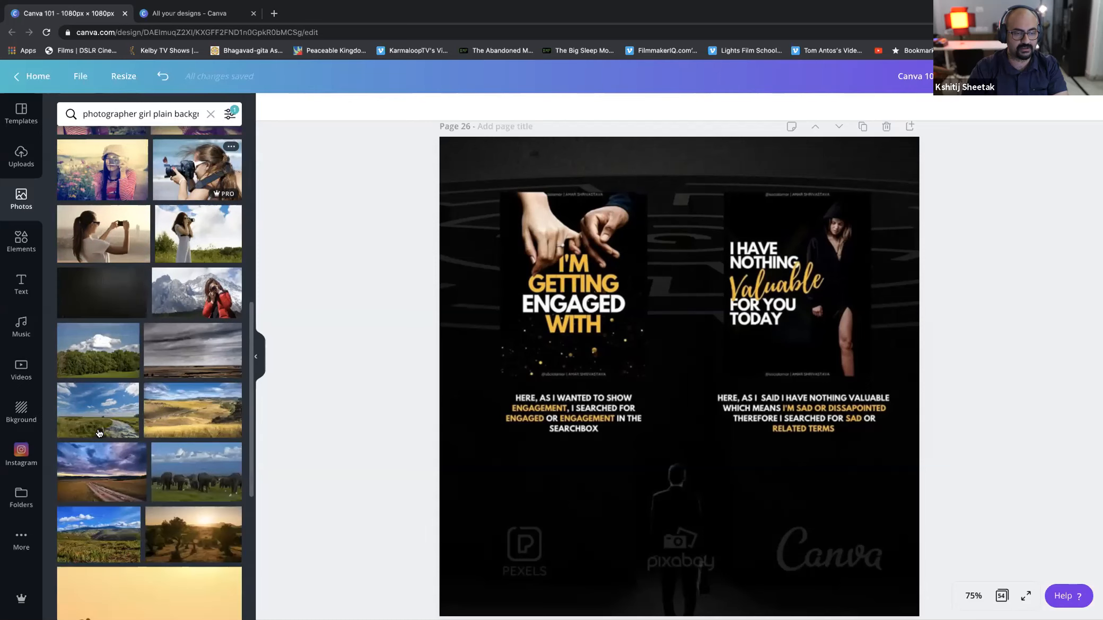
scroll(99, 434, "down", 10)
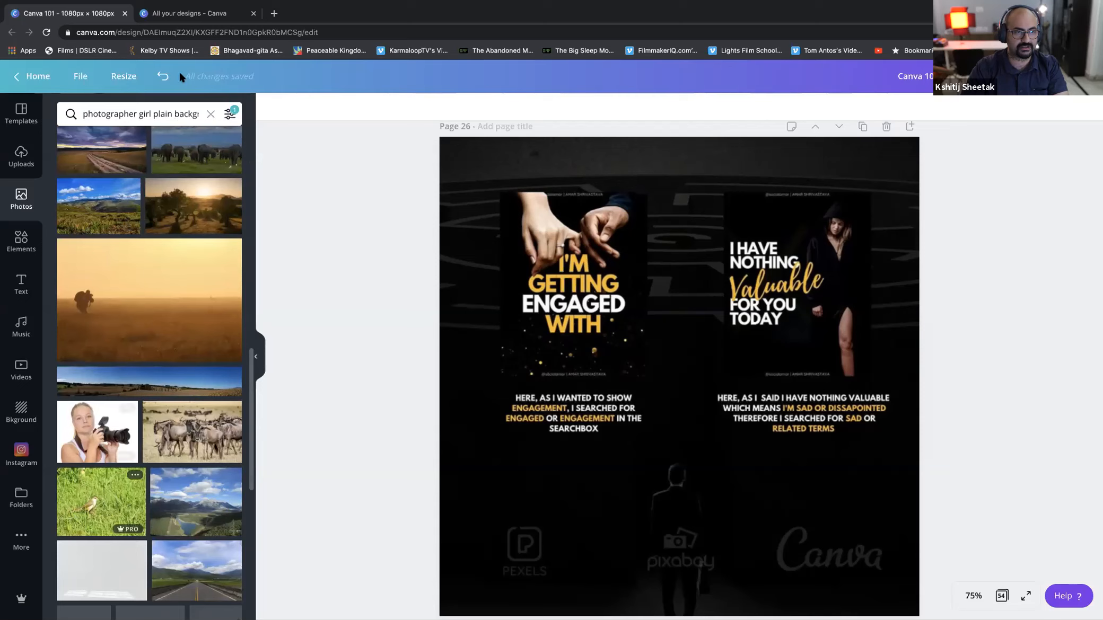
Shorten the photo search to "photographer girl plain" and check the results.
left_click(189, 115)
double_click(190, 115)
key("BackSpace")
key("Return")
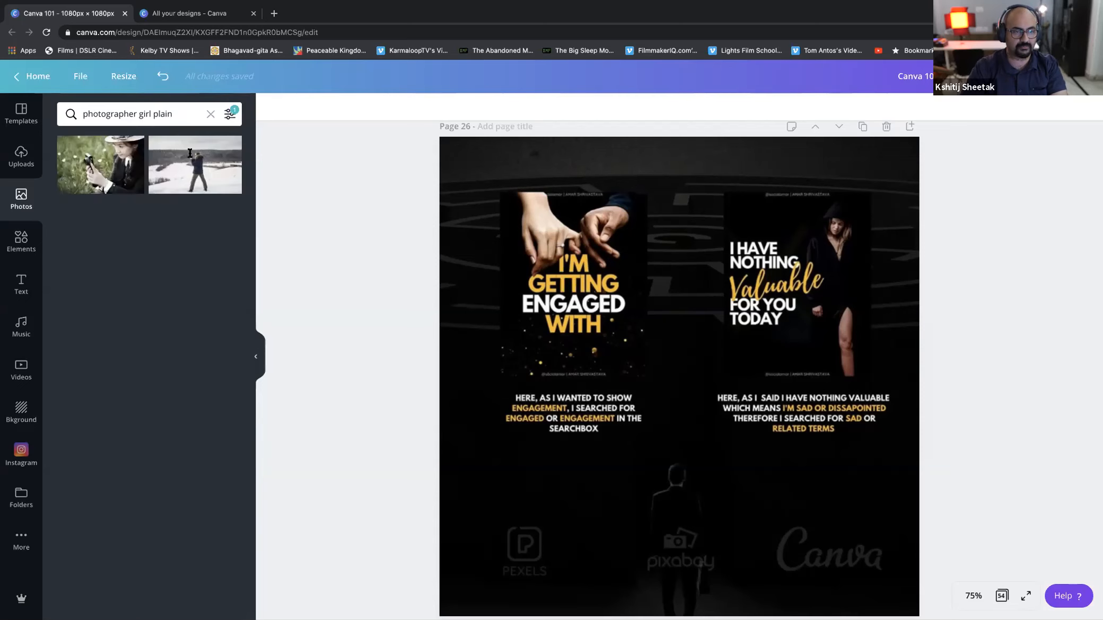
scroll(187, 168, "down", 3)
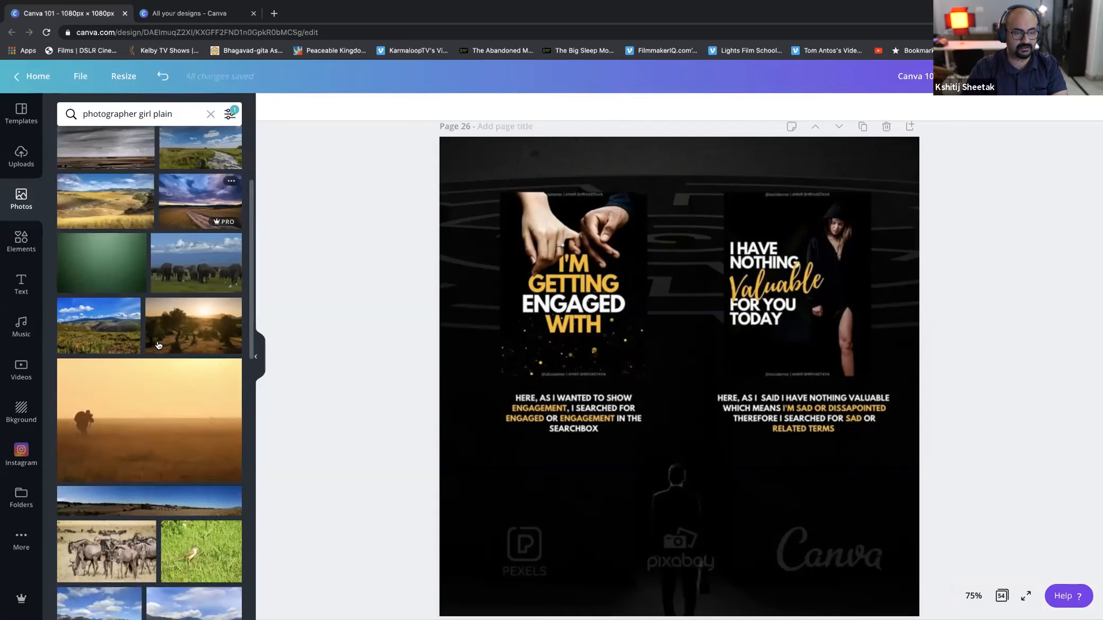
scroll(188, 168, "up", 3)
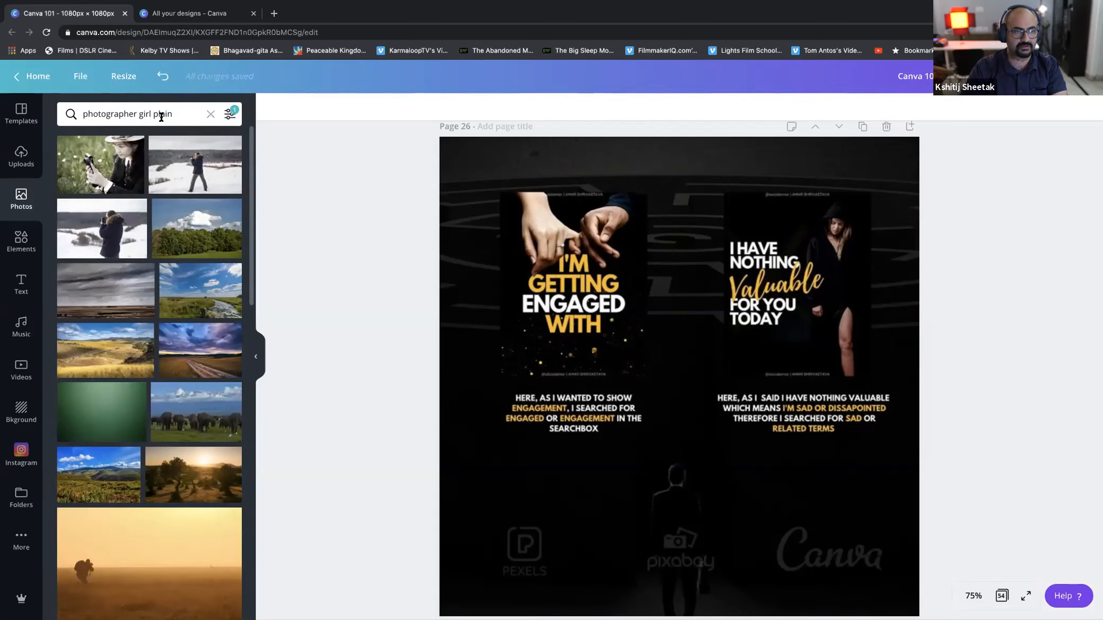
Reduce the photo search to "photographer girl".
double_click(162, 113)
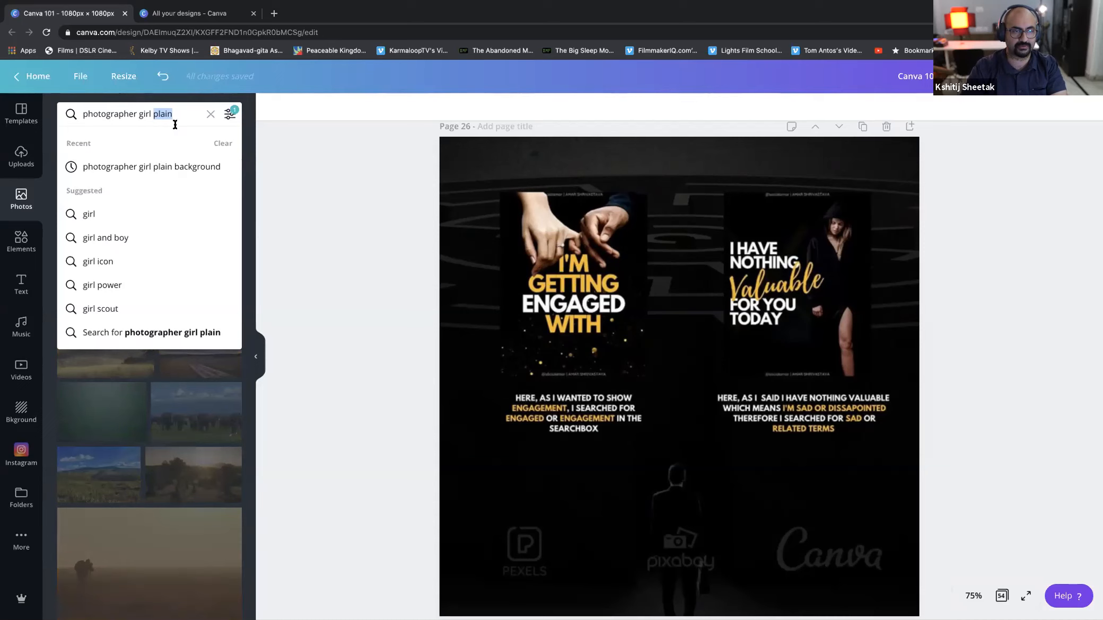
key("BackSpace")
key("Return")
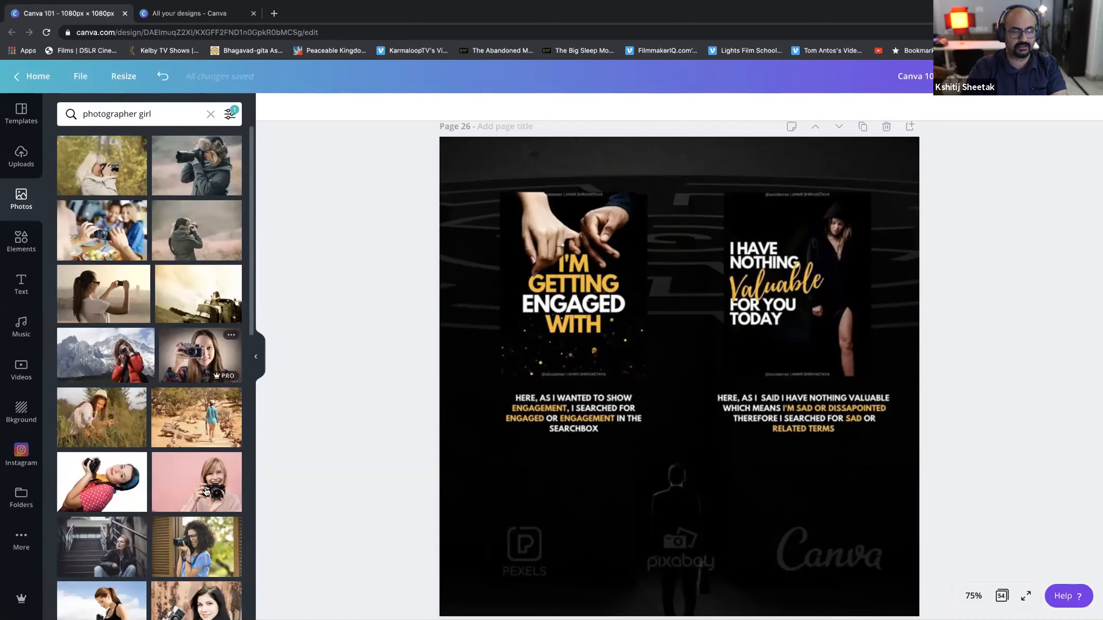
Add the photo of the smiling woman holding a camera against pink to page 26 and remove its background.
left_click(196, 480)
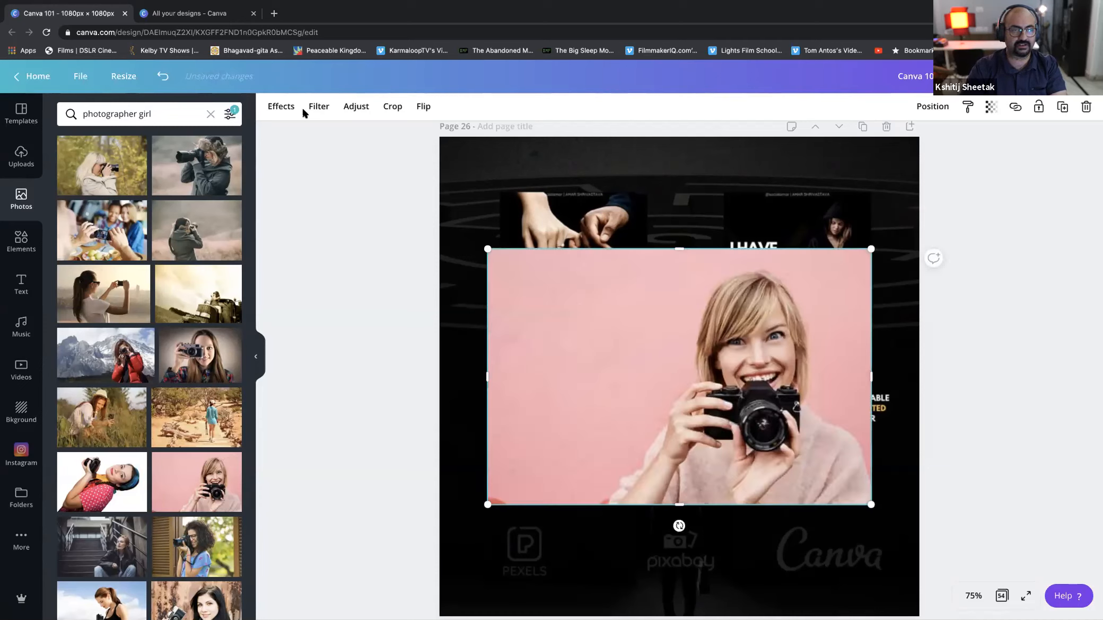
left_click(281, 107)
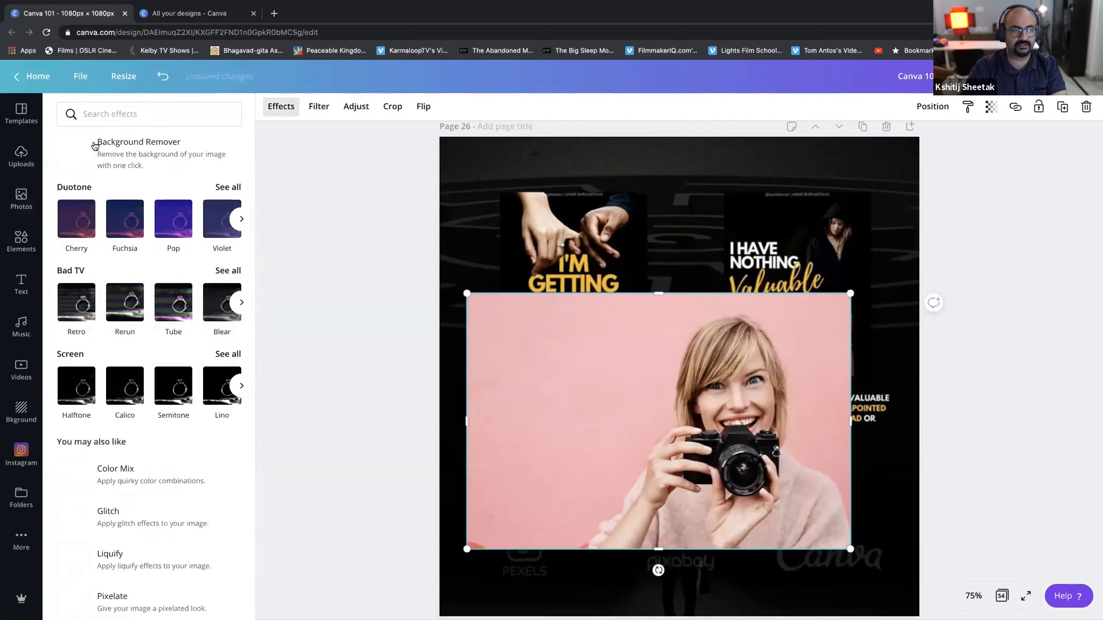
left_click(94, 141)
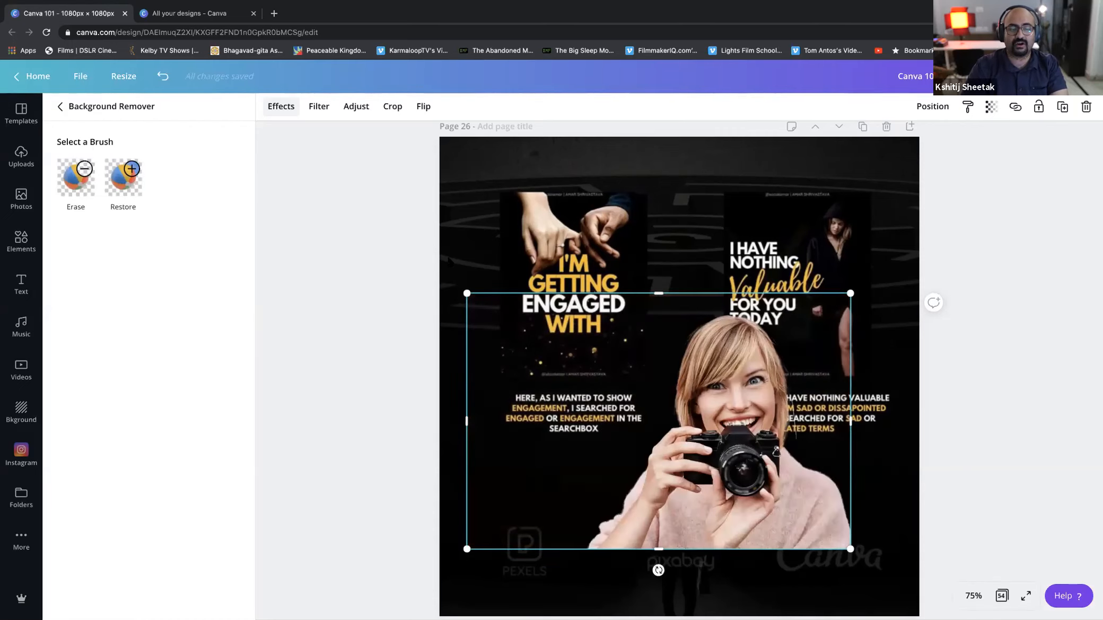
Move the woman's cutout to the lower centre of page 26, crop its empty left side and scale it down slightly.
left_click_drag(740, 507, 714, 520)
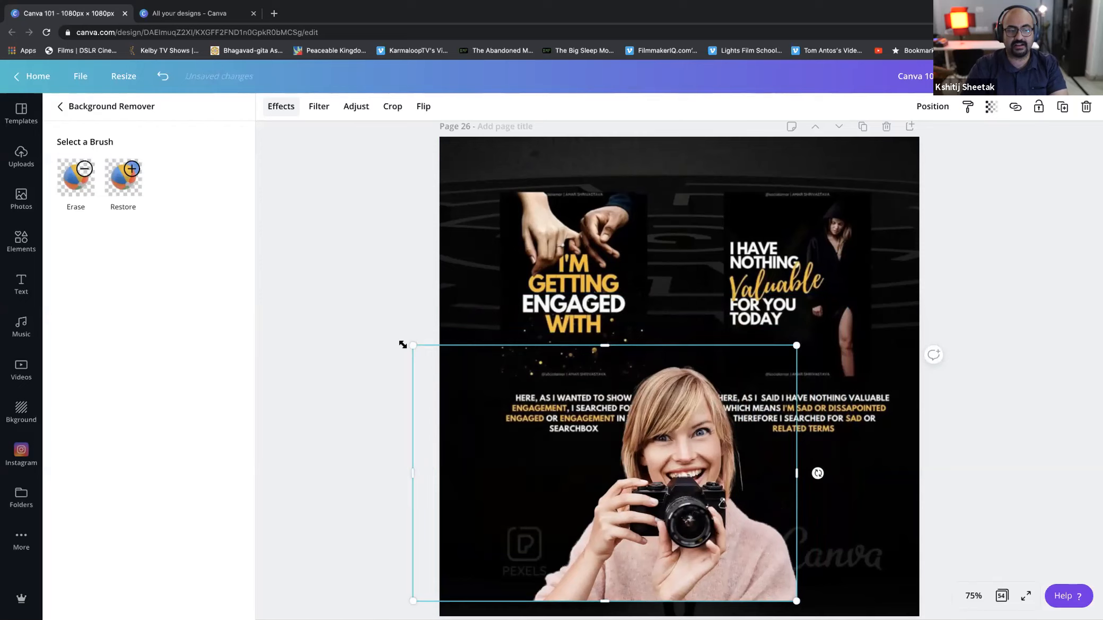
left_click_drag(423, 473, 526, 473)
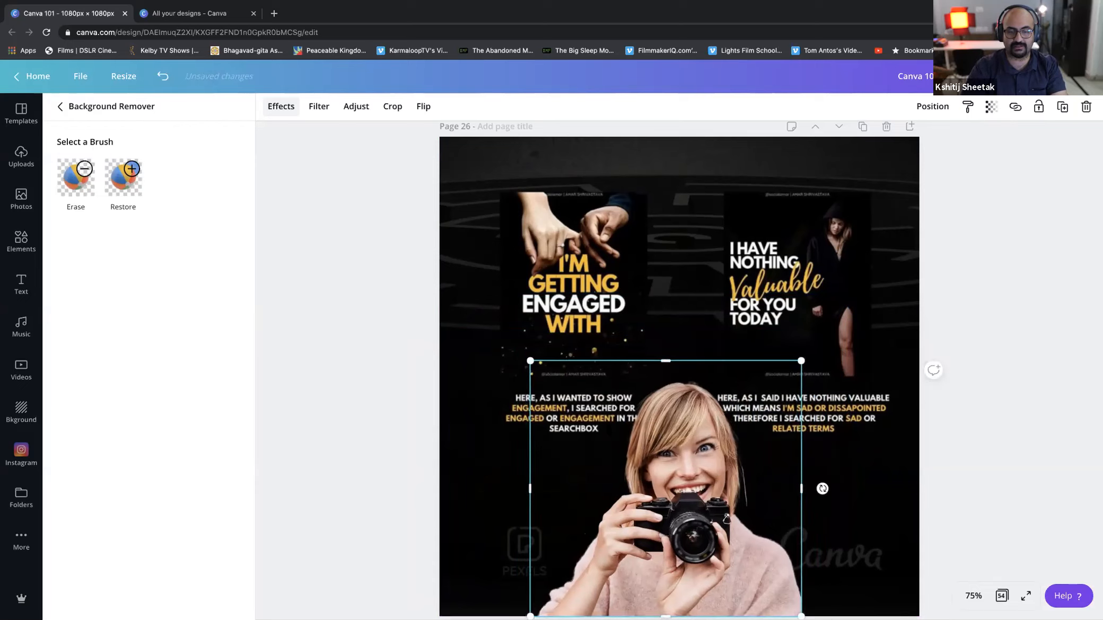
left_click_drag(530, 362, 541, 371)
left_click(1006, 440)
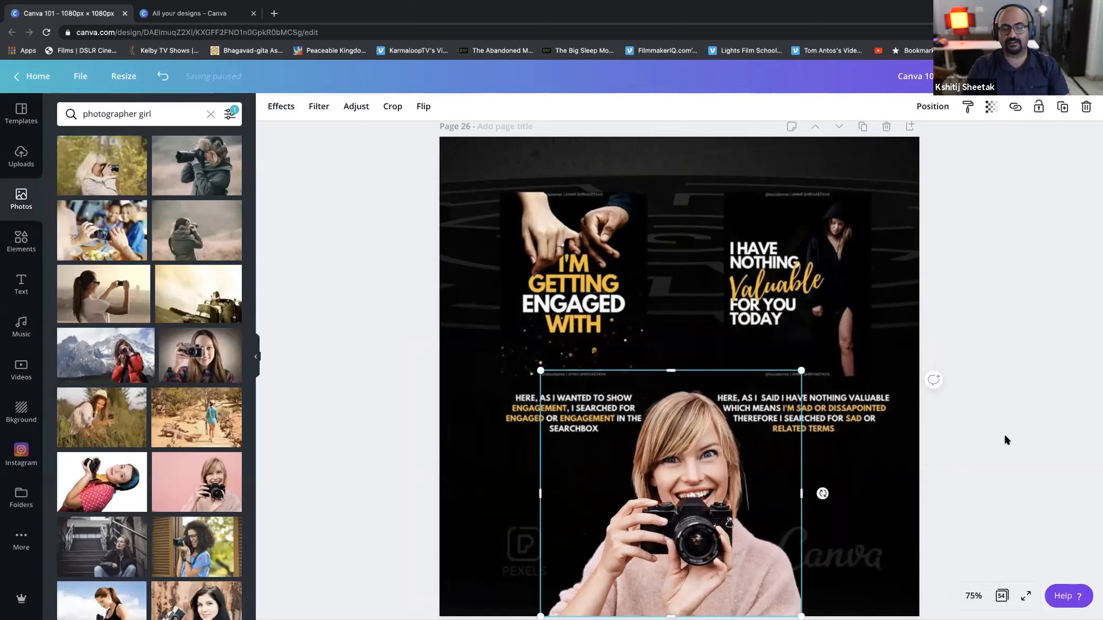
left_click(929, 448)
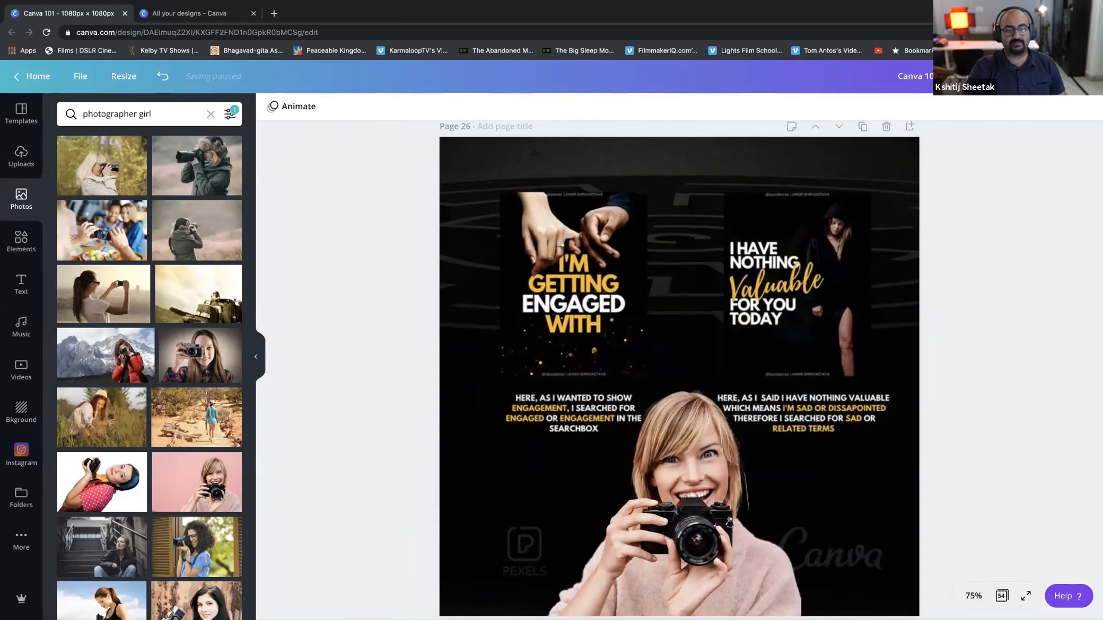
Move the blue van image on page 27 down to the page's lower edge.
scroll(680, 371, "down", 10)
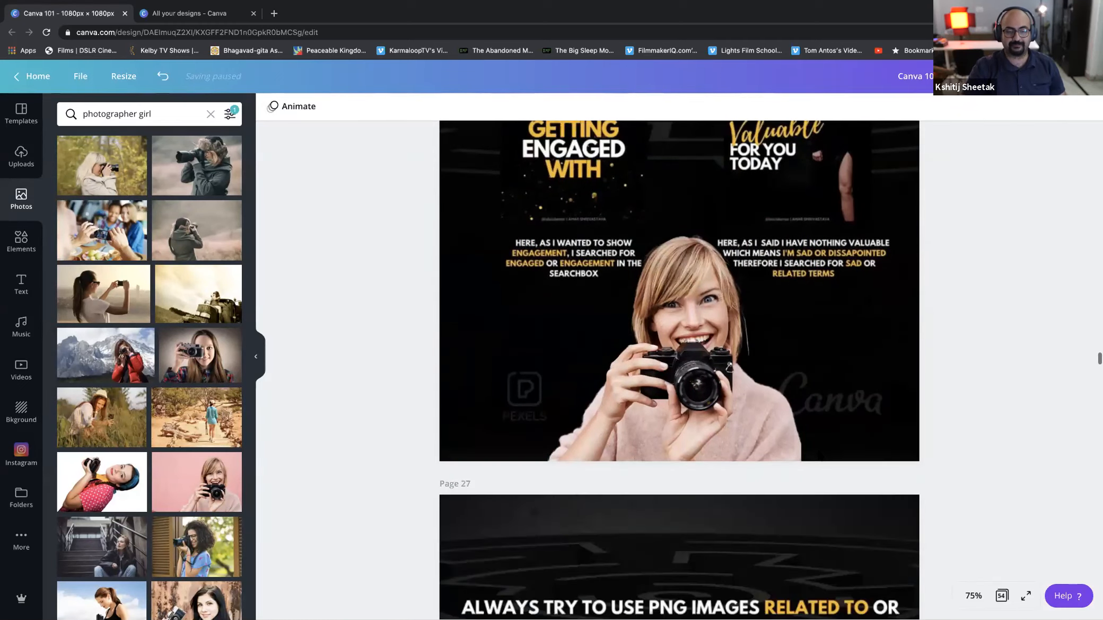
scroll(684, 451, "down", 1)
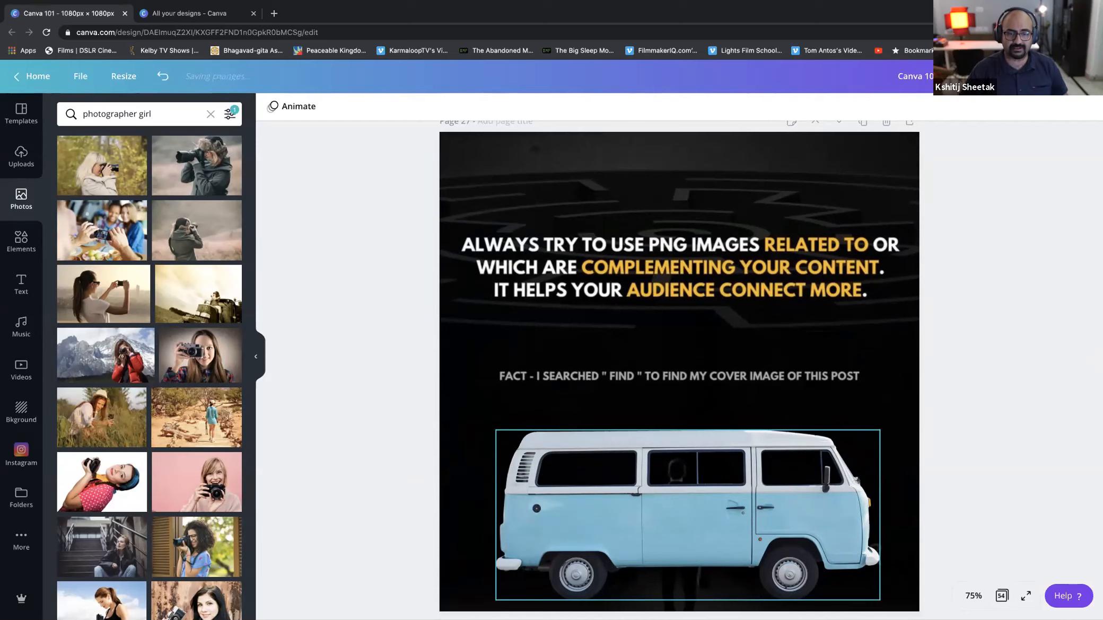
left_click_drag(717, 499, 671, 547)
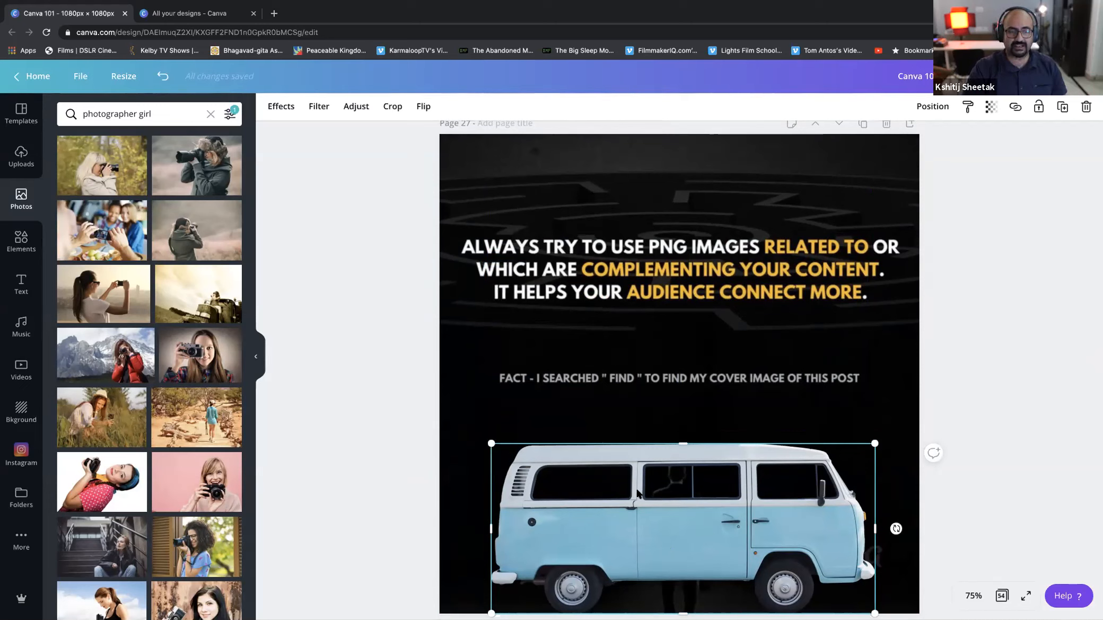
Add the photo of the hooded woman photographing in a grassy field to page 27 and remove its background.
left_click(197, 238)
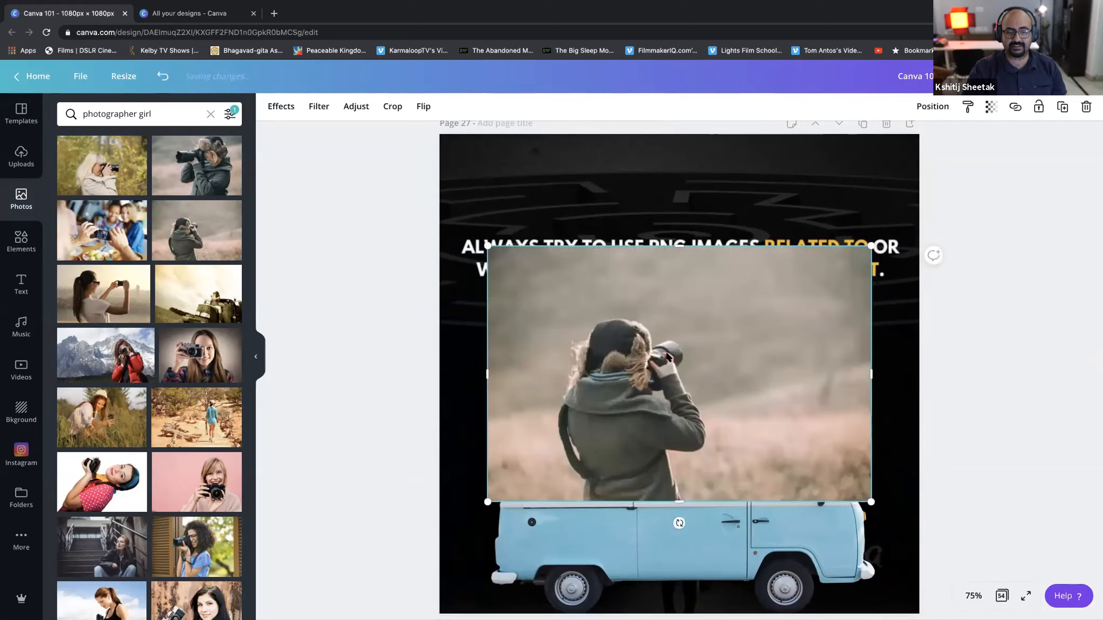
left_click_drag(669, 401, 669, 465)
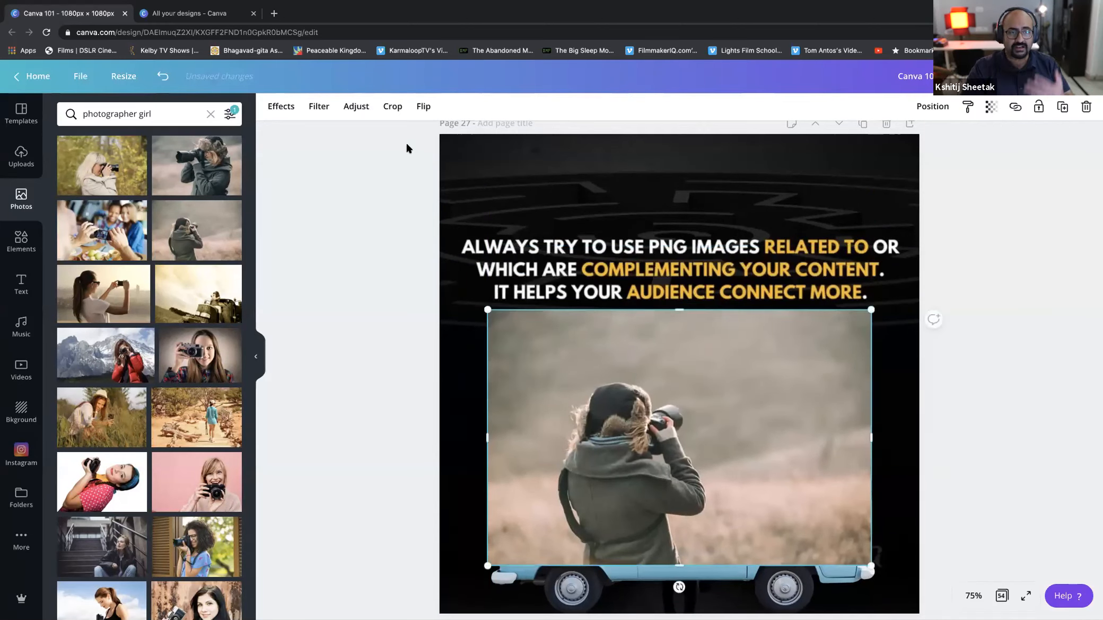
left_click(286, 105)
left_click(83, 168)
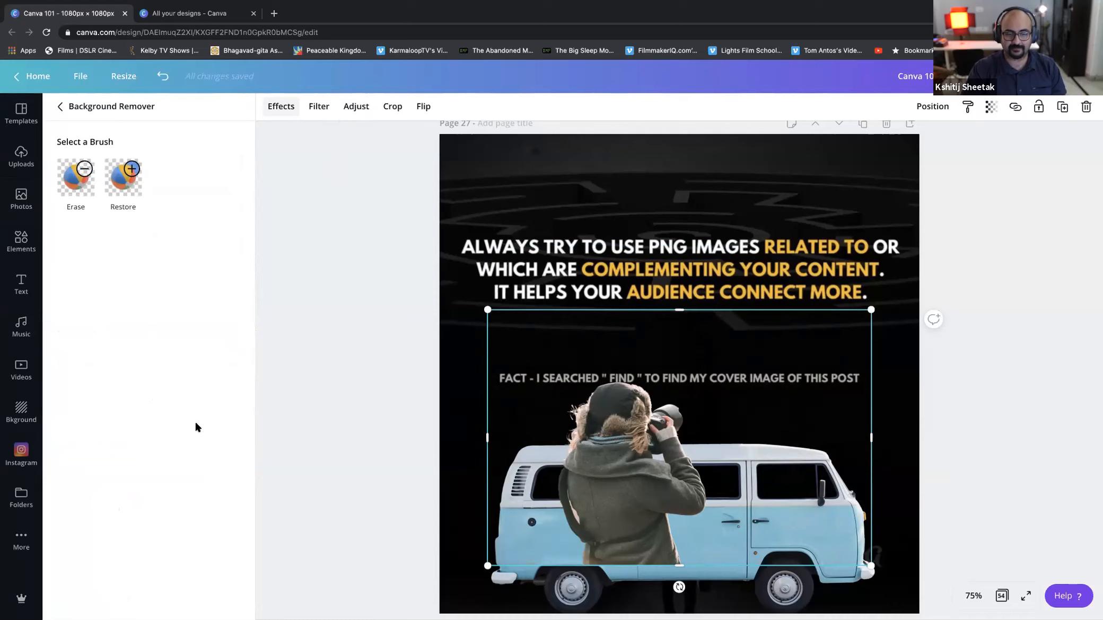
Move the woman's cutout to the lower-left corner of page 27 and set its contrast to 22 and brightness to -17.
left_click_drag(650, 486, 523, 501)
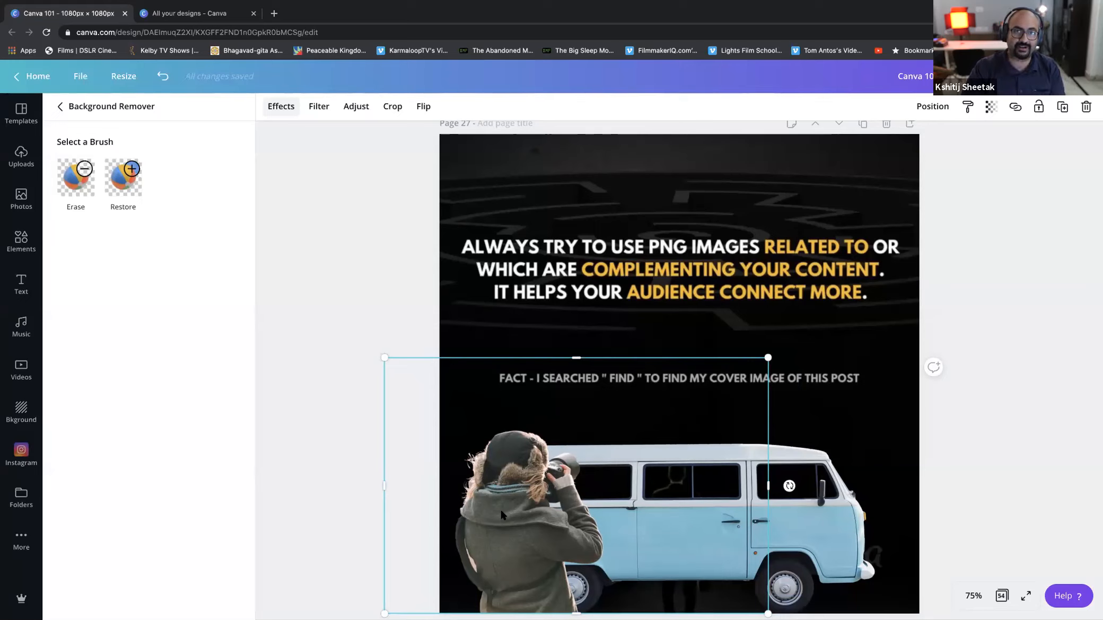
left_click(355, 106)
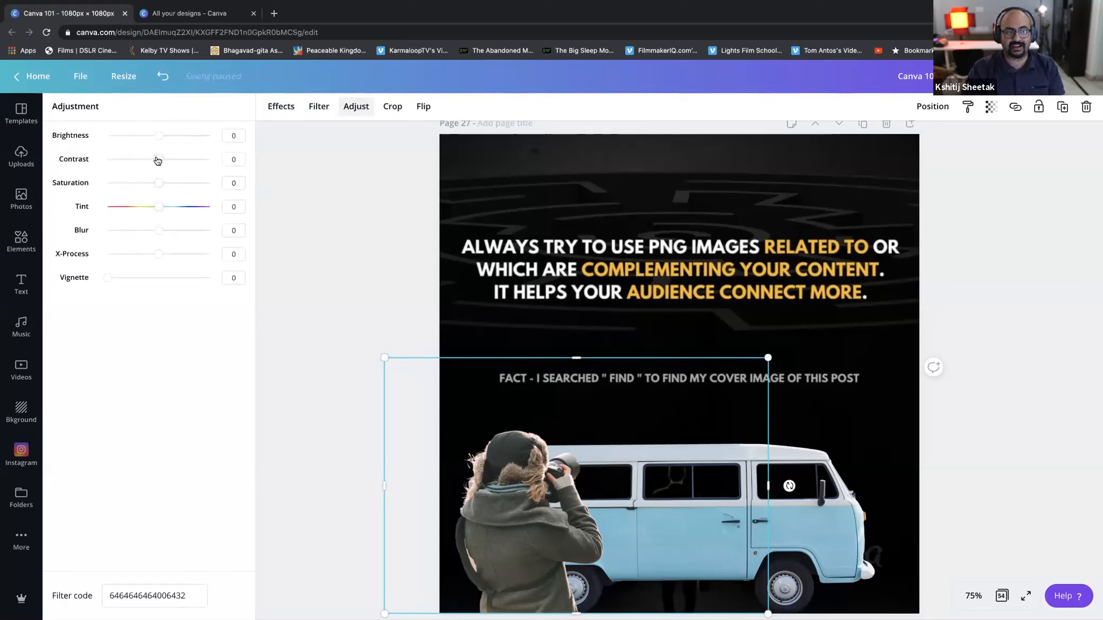
left_click_drag(169, 160, 150, 137)
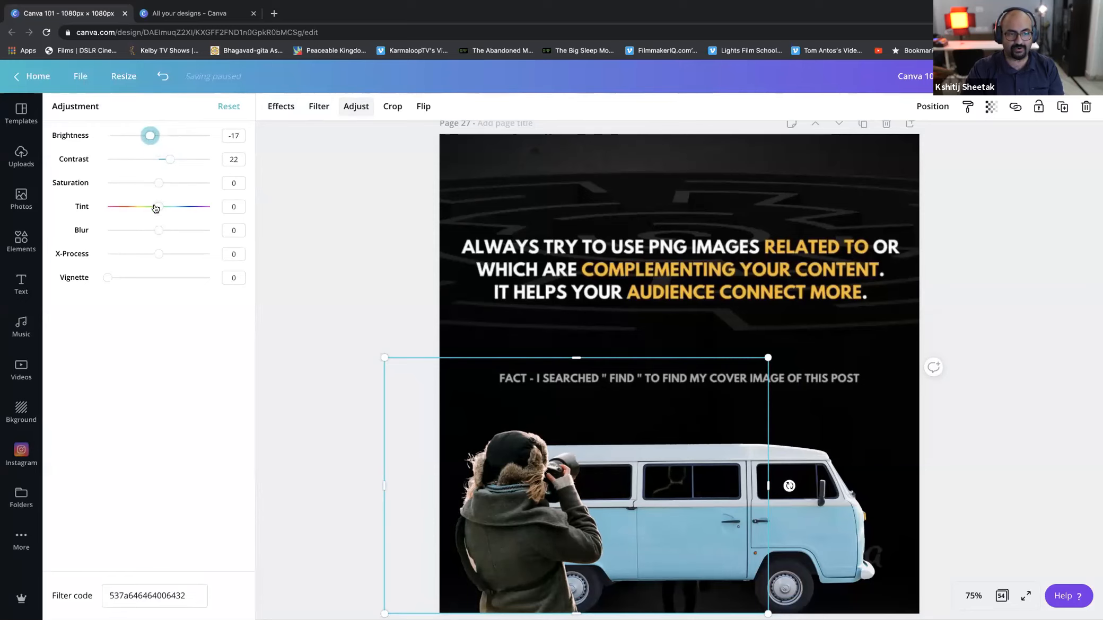
Try a tint of -11 on the woman's cutout and set the tint back to 0.
left_click_drag(157, 208, 153, 207)
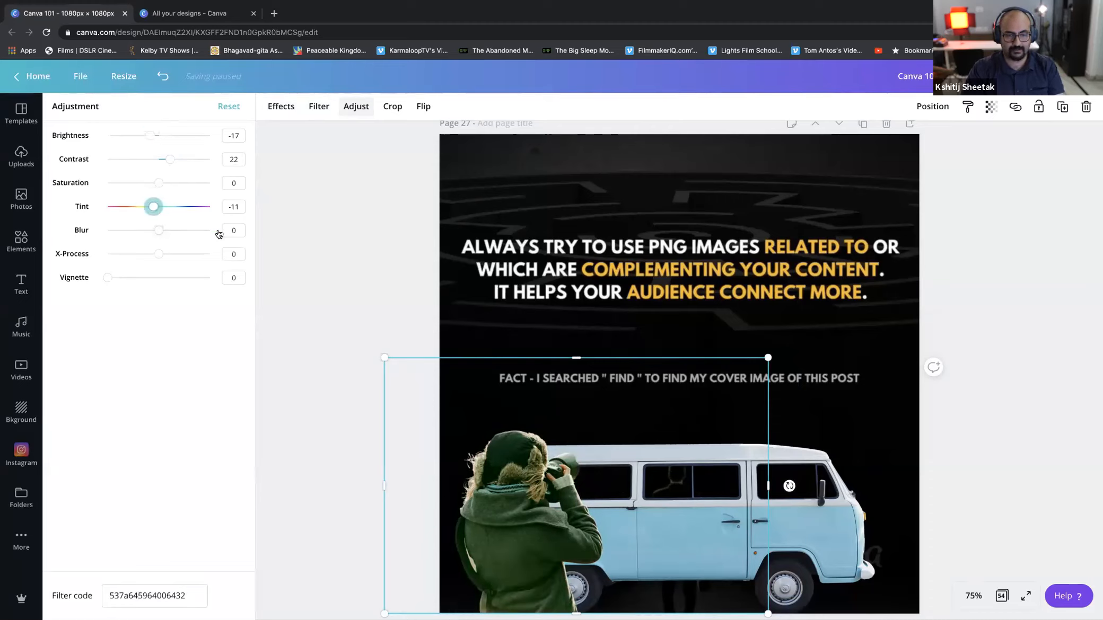
left_click(231, 208)
type("0")
key("Return")
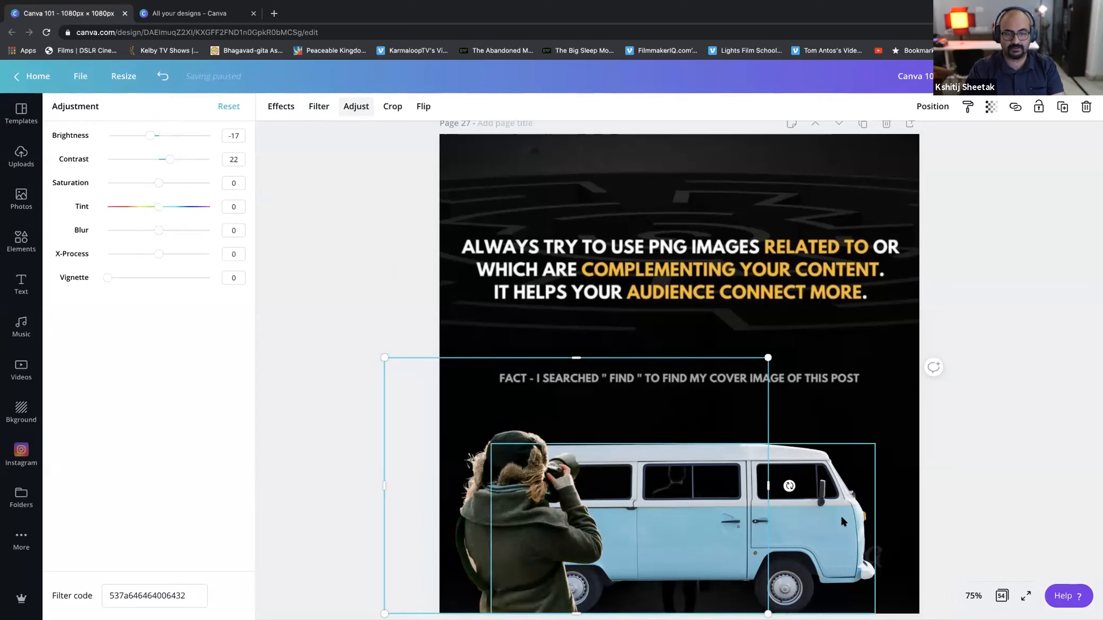
left_click(1040, 470)
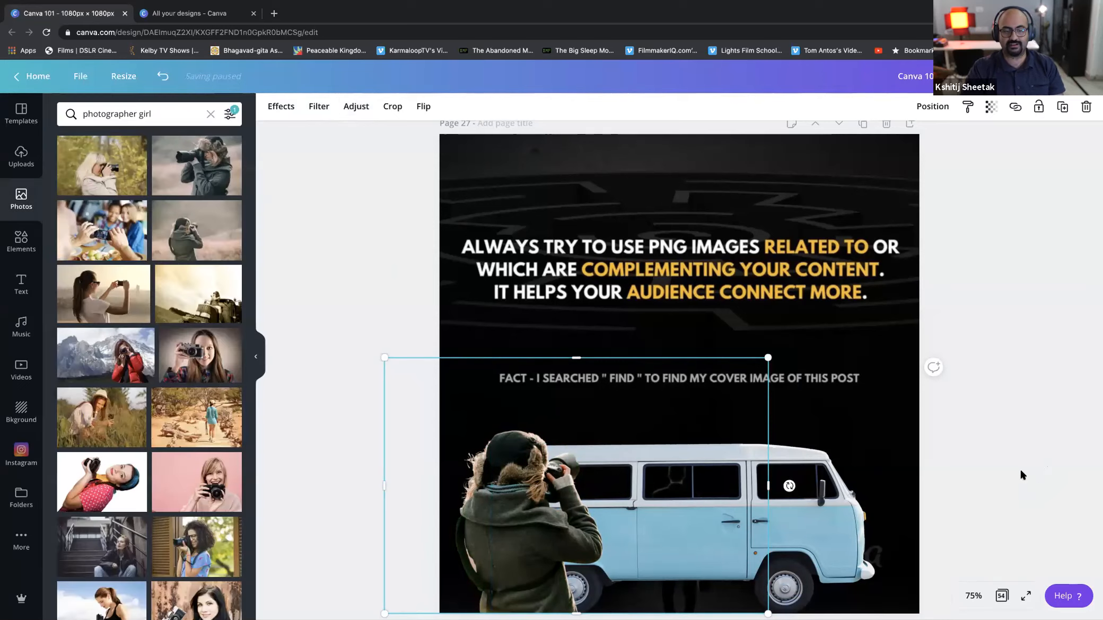
left_click(1022, 473)
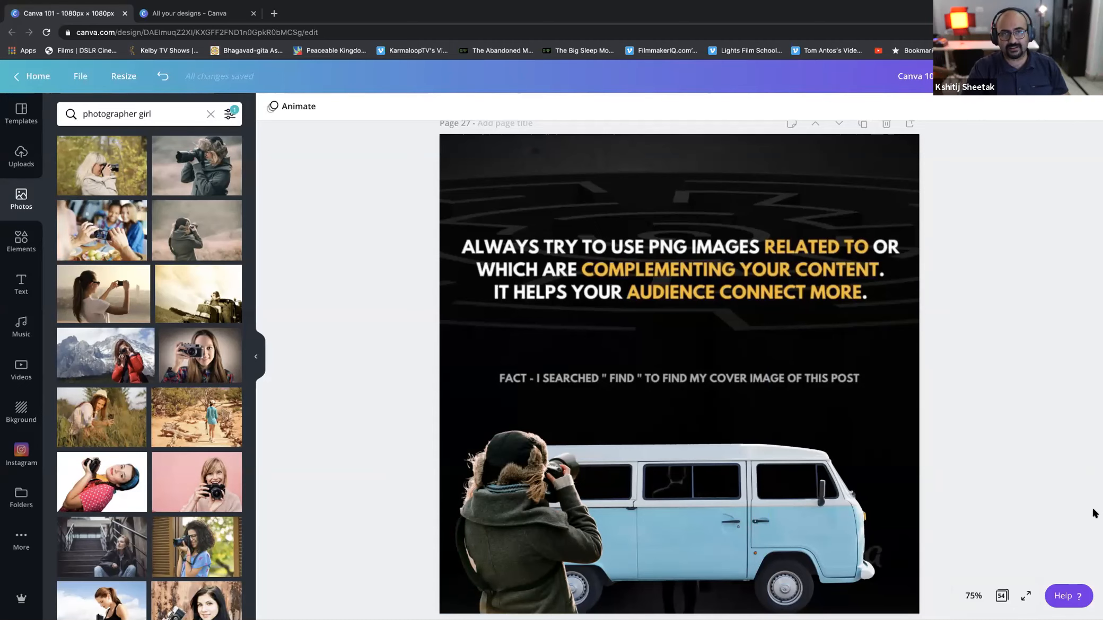
Review the cover on page 28 and the Tip 1 post-size advice on page 29.
scroll(1094, 517, "down", 2)
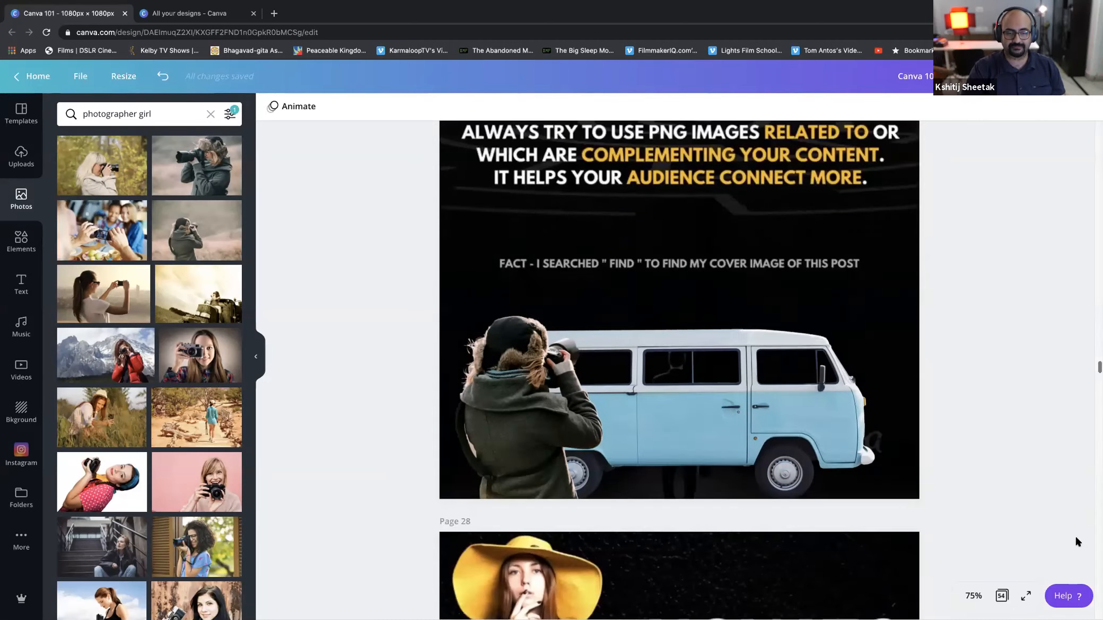
scroll(1077, 540, "down", 5)
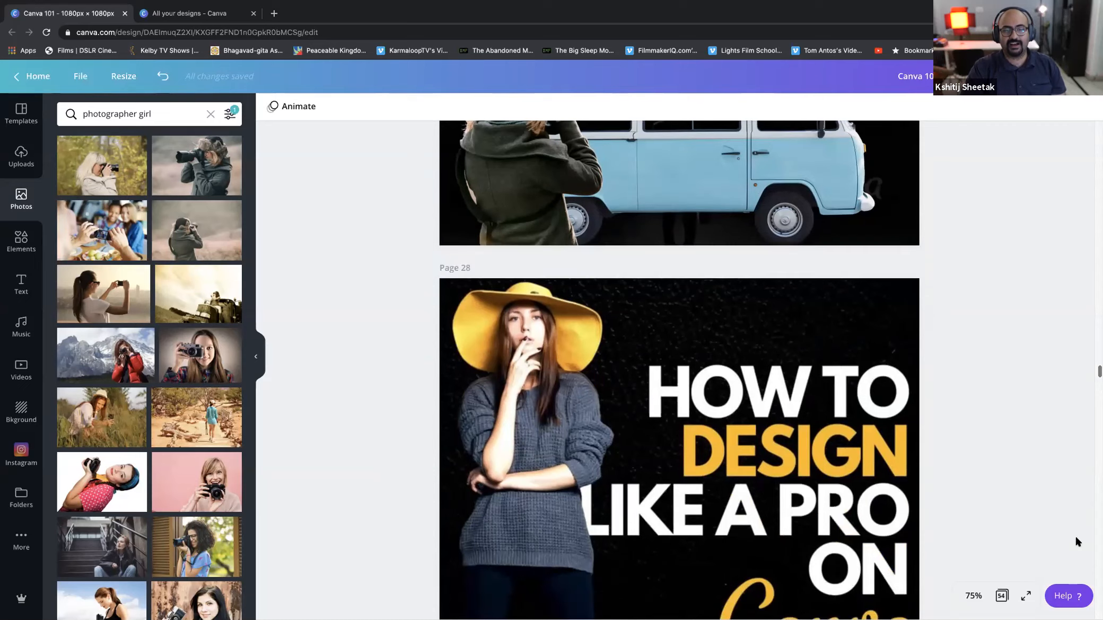
scroll(1077, 540, "down", 2)
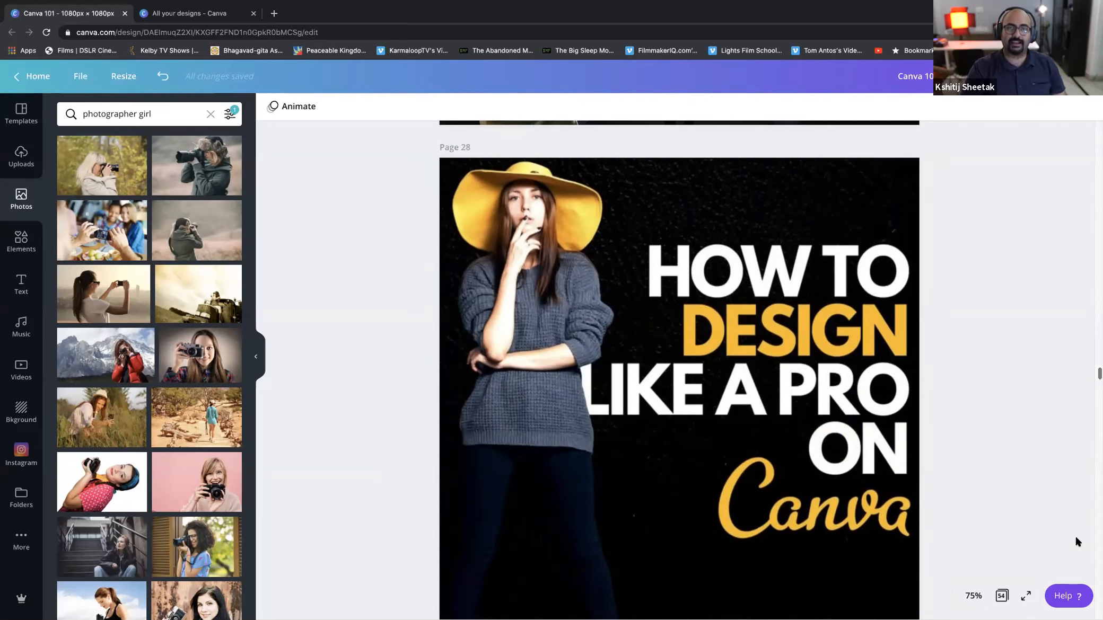
scroll(1077, 540, "down", 1)
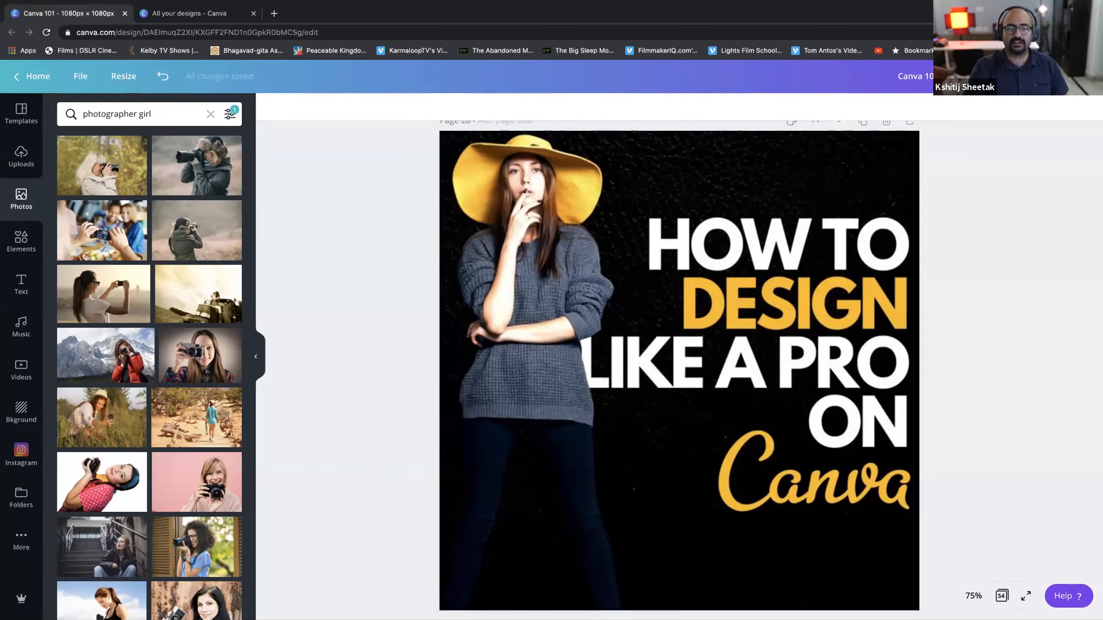
scroll(679, 369, "down", 8)
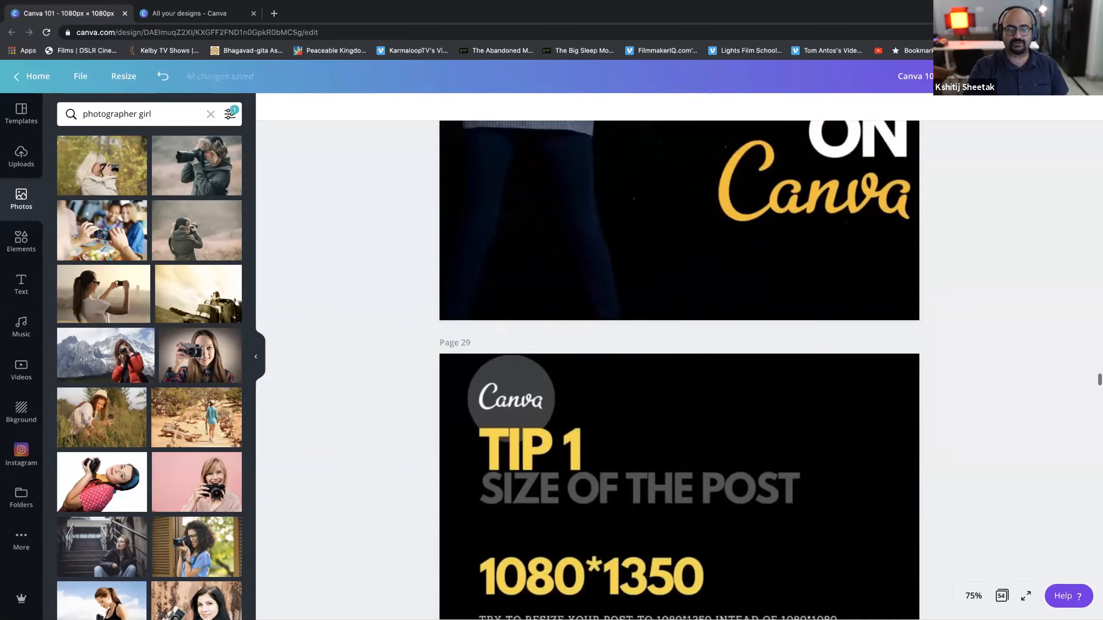
scroll(679, 370, "down", 3)
scroll(679, 369, "up", 1)
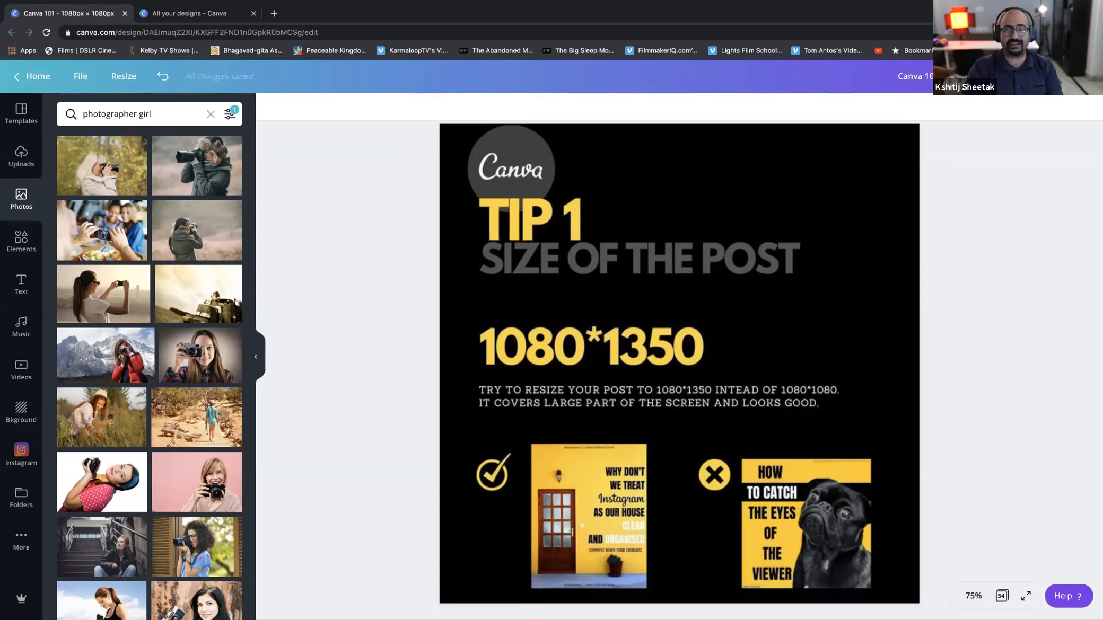
scroll(487, 79, "up", 1)
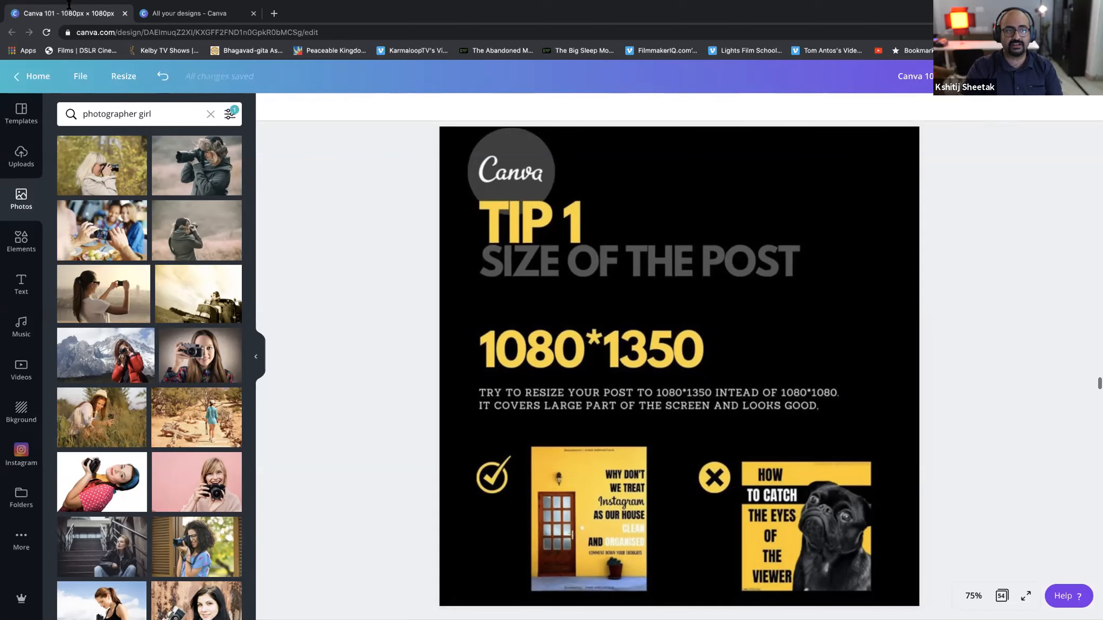
Browse the preset formats for a new design from the All your designs page and return to the Canva 101 design.
left_click(159, 11)
left_click(987, 95)
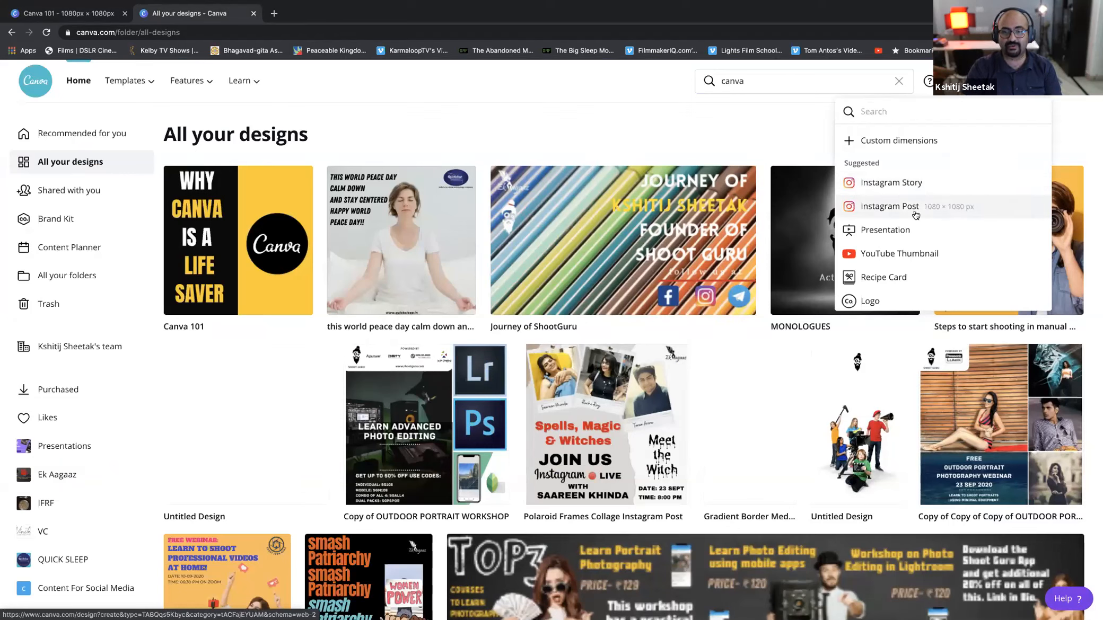
scroll(926, 212, "down", 2)
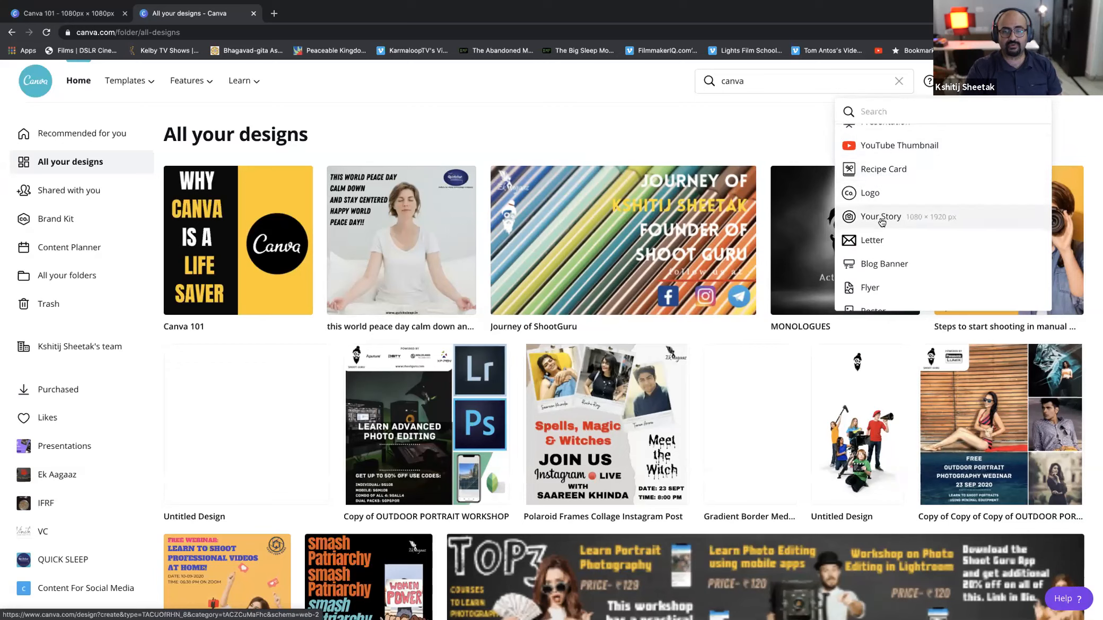
scroll(881, 222, "down", 3)
scroll(880, 220, "down", 3)
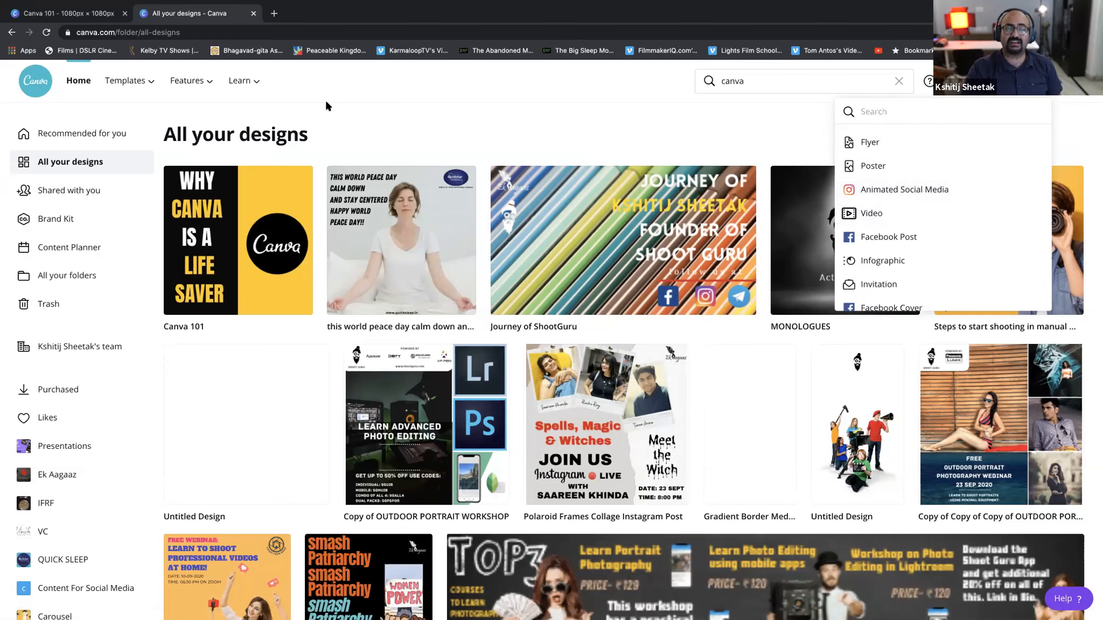
left_click(85, 12)
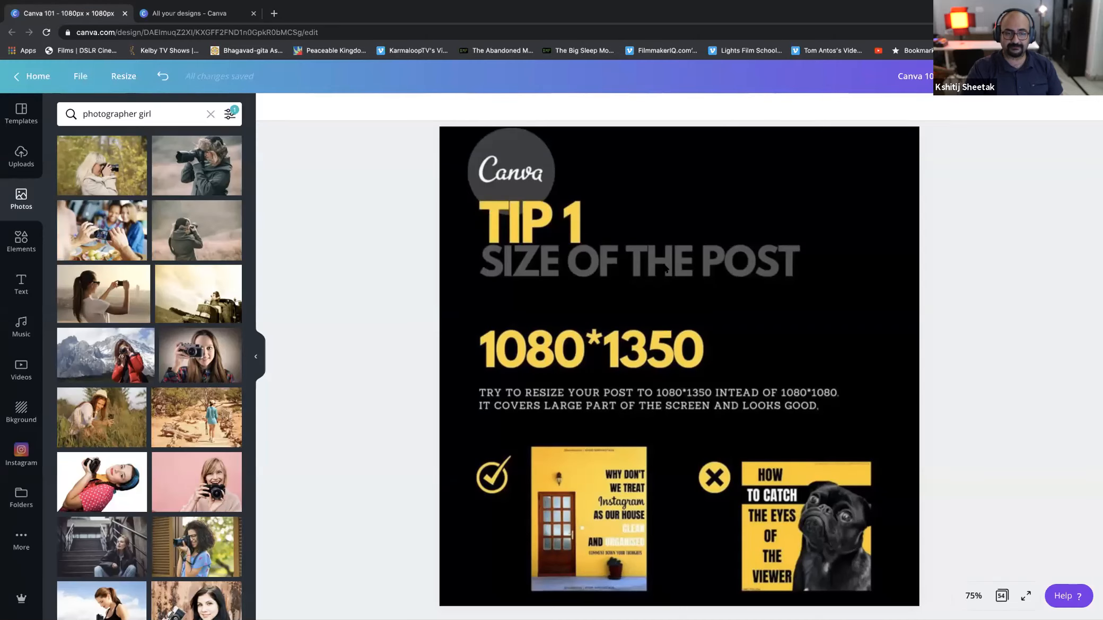
Go to the Tip 2 fonts page and examine the ready-made text styles for simple and decorative fonts.
scroll(664, 269, "down", 10)
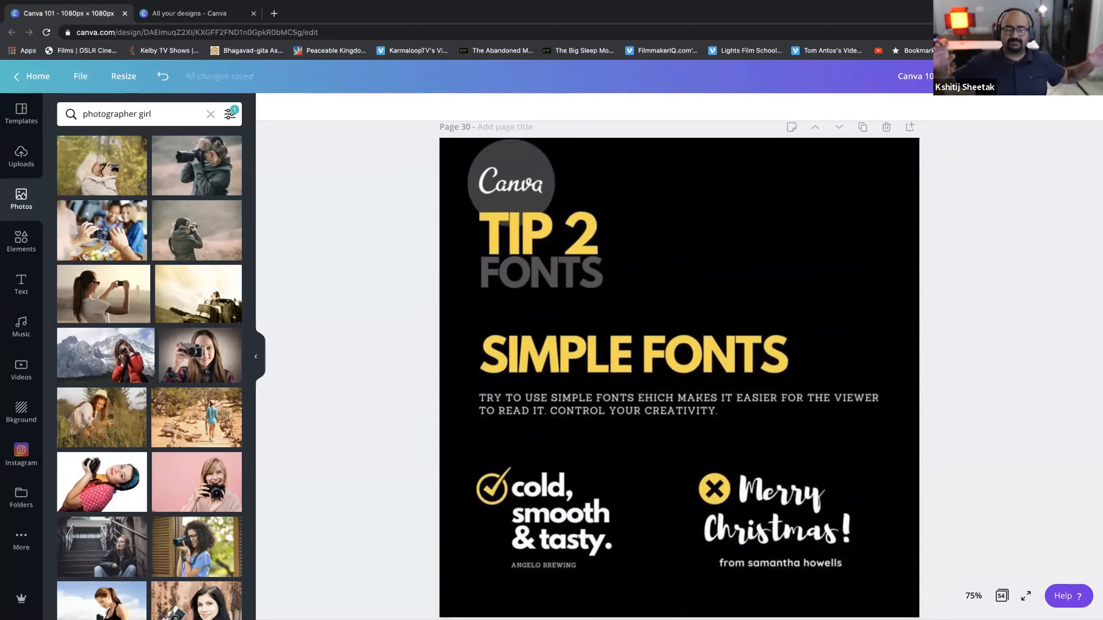
scroll(772, 493, "up", 1)
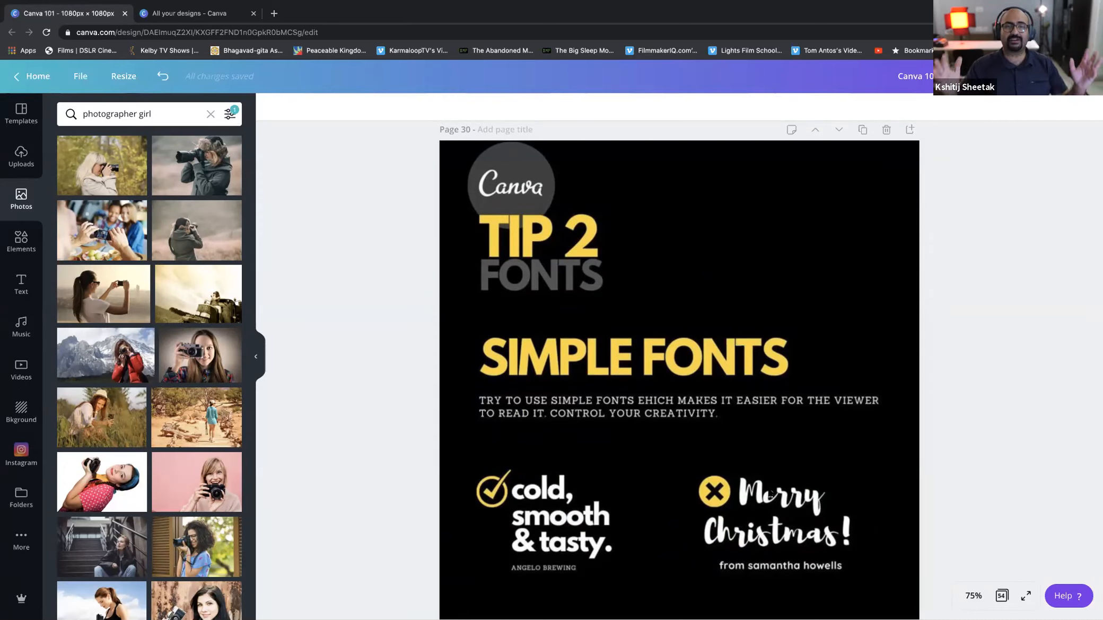
left_click(21, 285)
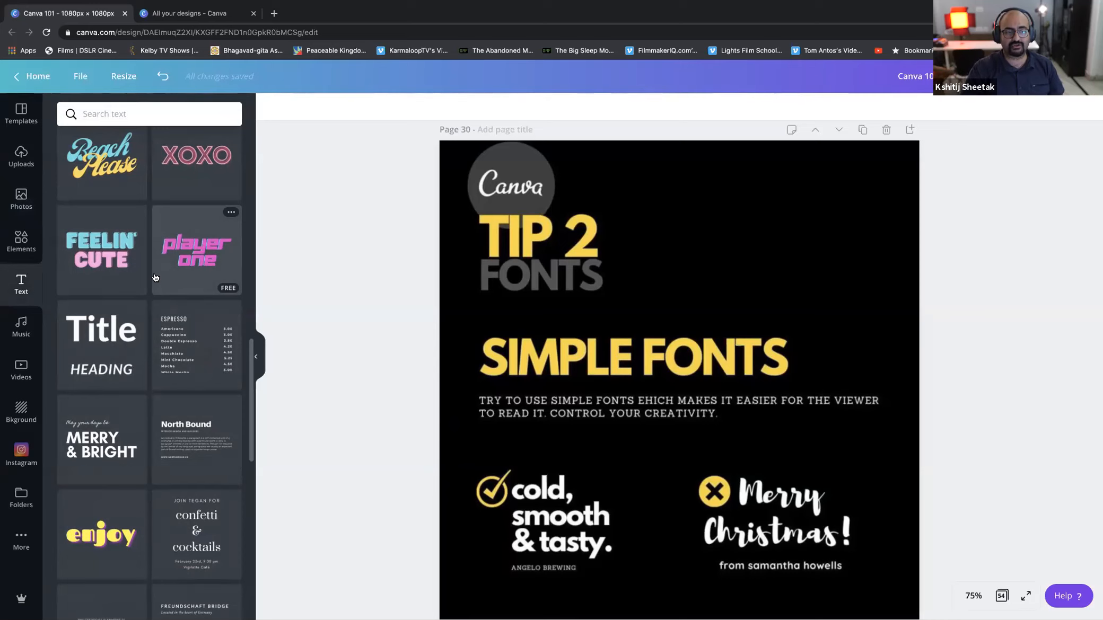
scroll(154, 277, "up", 10)
scroll(155, 278, "down", 15)
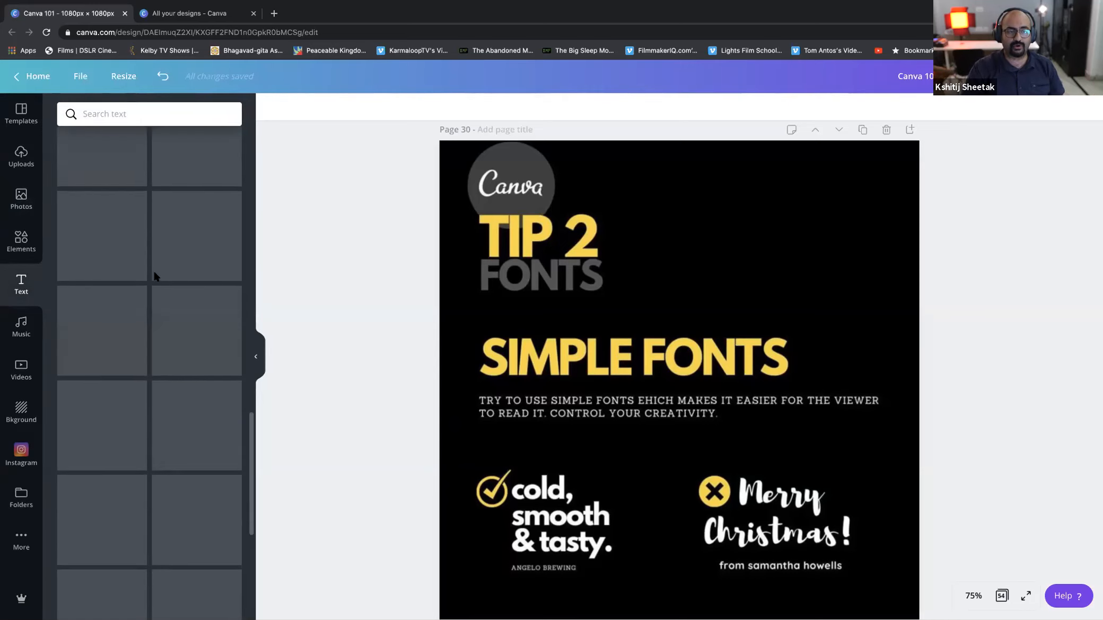
scroll(154, 277, "up", 5)
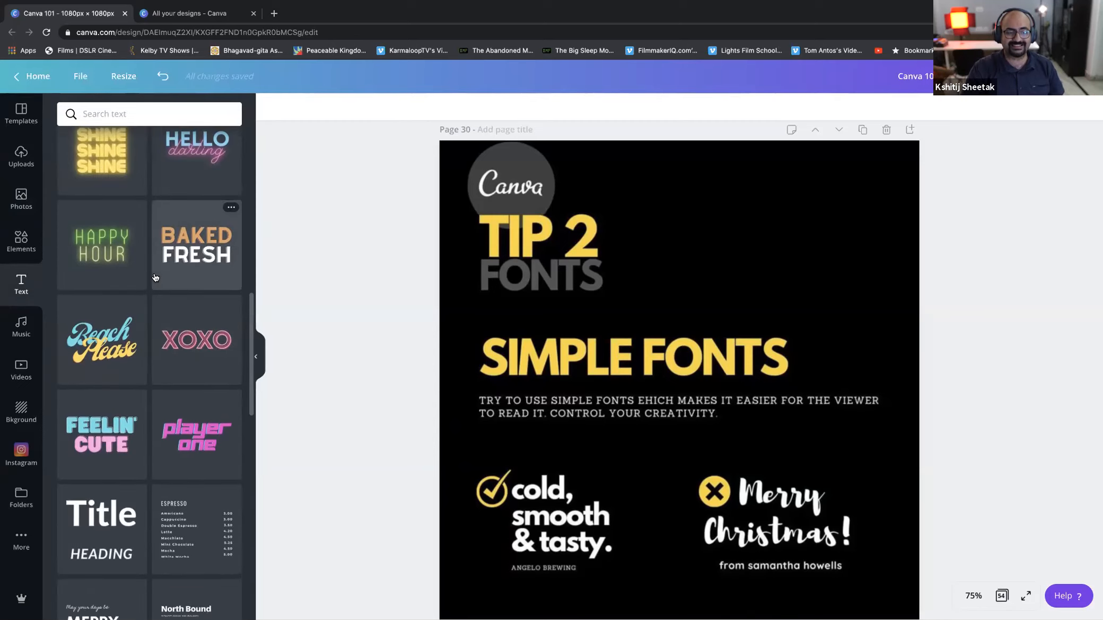
scroll(154, 277, "down", 6)
scroll(154, 310, "down", 4)
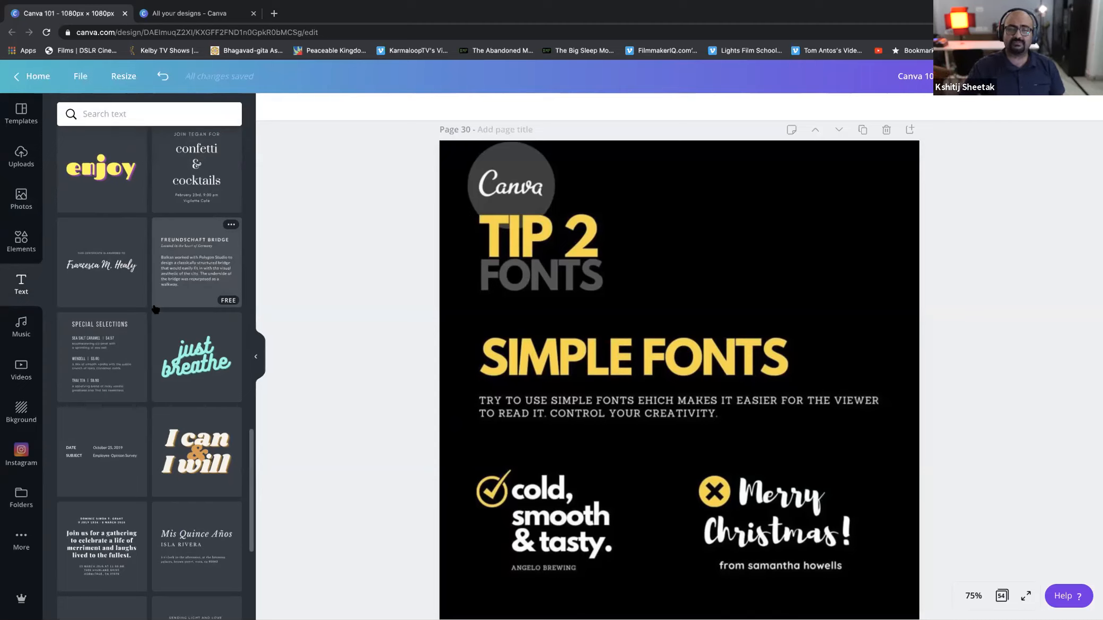
scroll(154, 309, "down", 4)
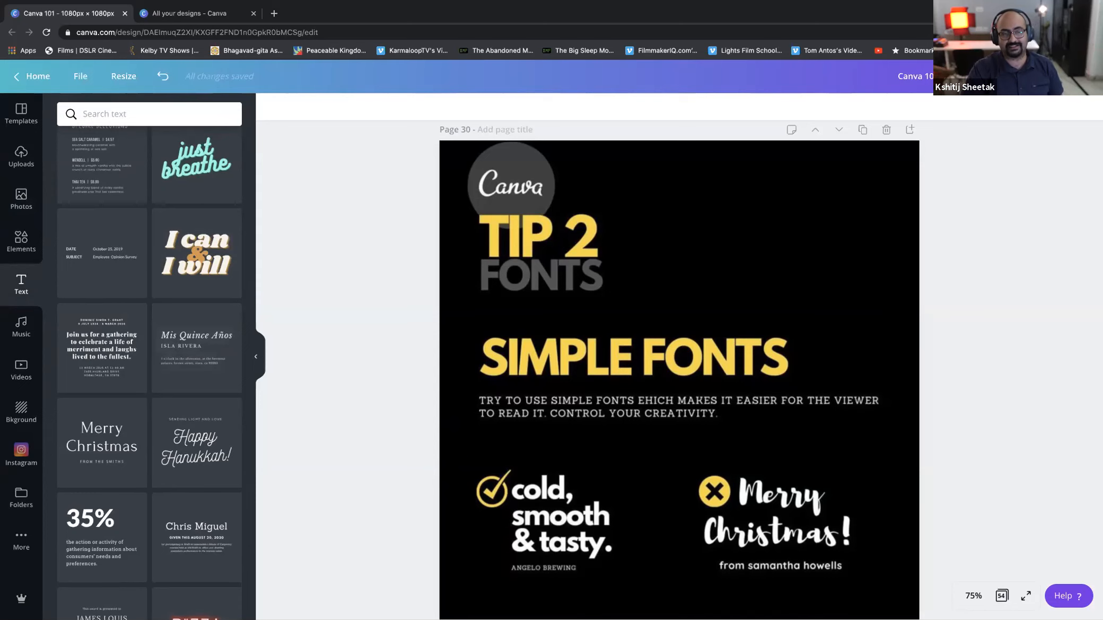
Add the "I can & I will" text combination to the Tip 3 colour combination page and move it towards the page's upper-right.
scroll(566, 243, "down", 10)
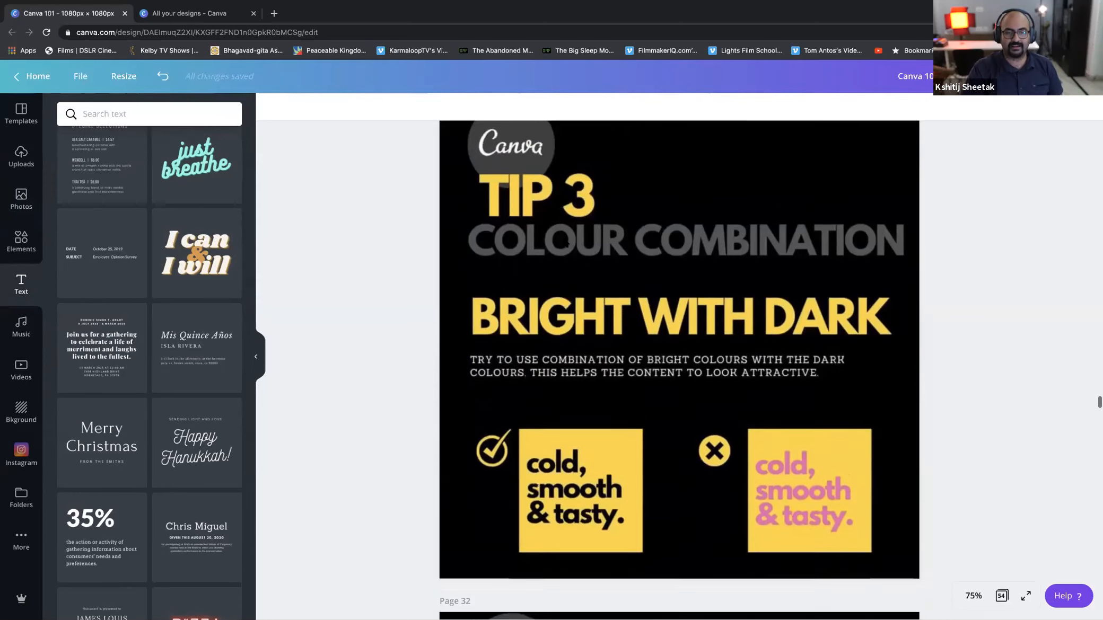
scroll(567, 243, "up", 1)
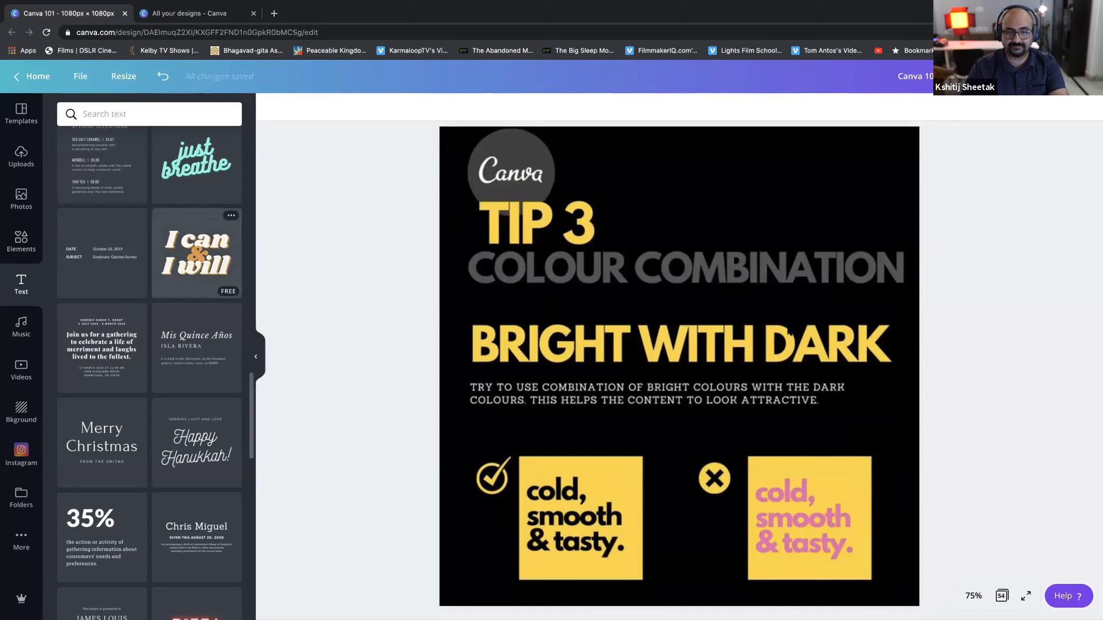
left_click(197, 253)
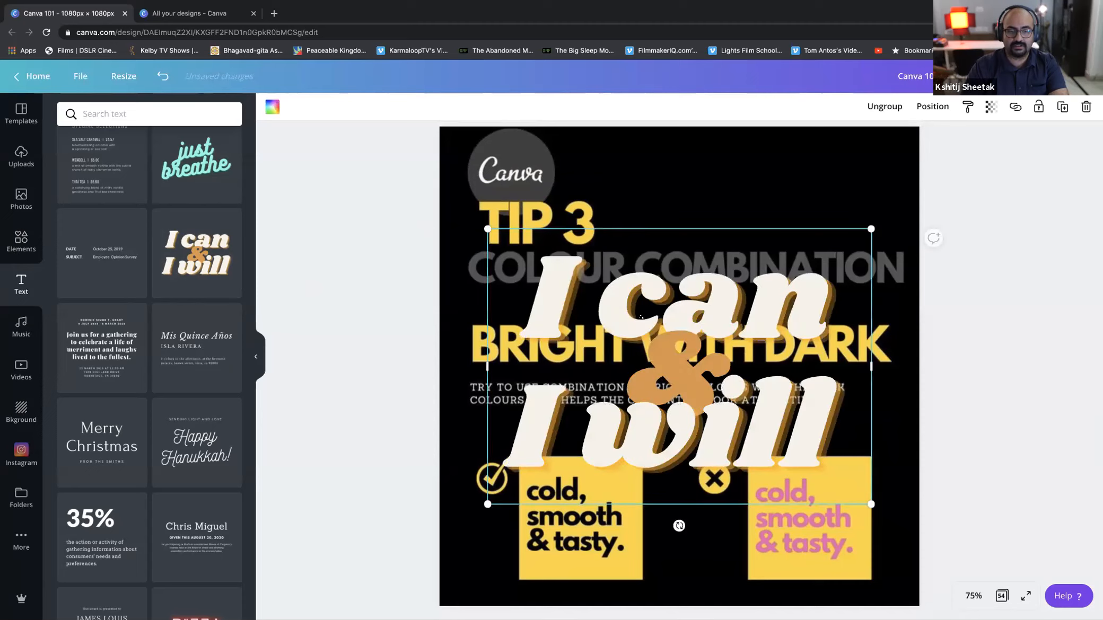
left_click_drag(623, 323, 672, 226)
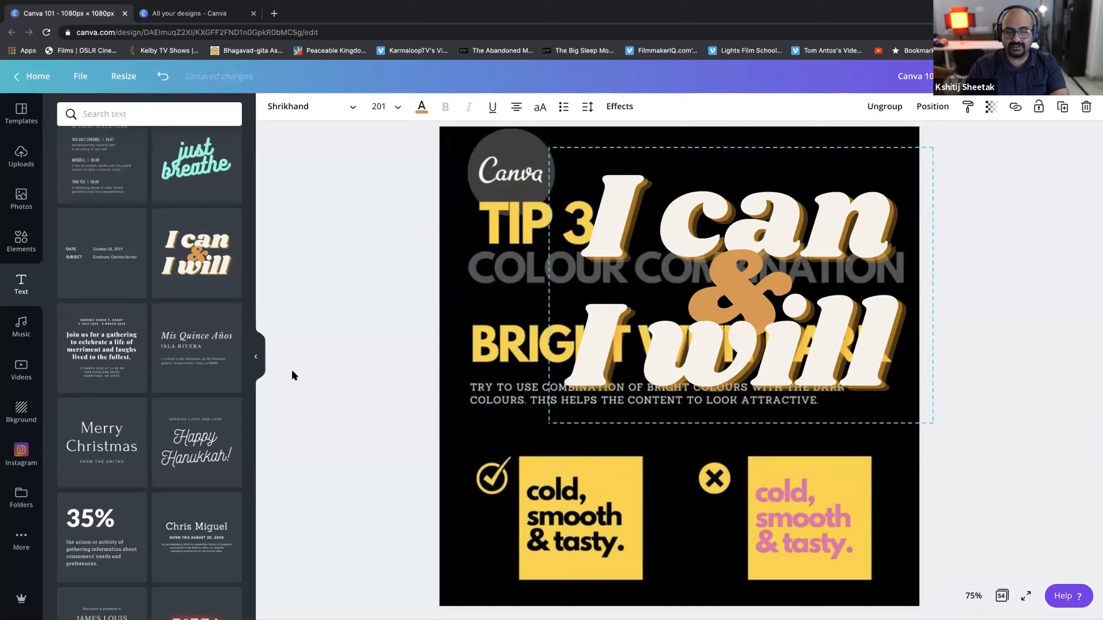
Examine the colour palettes available for the ampersand and open the Brand Kit for adding another palette.
left_click(421, 107)
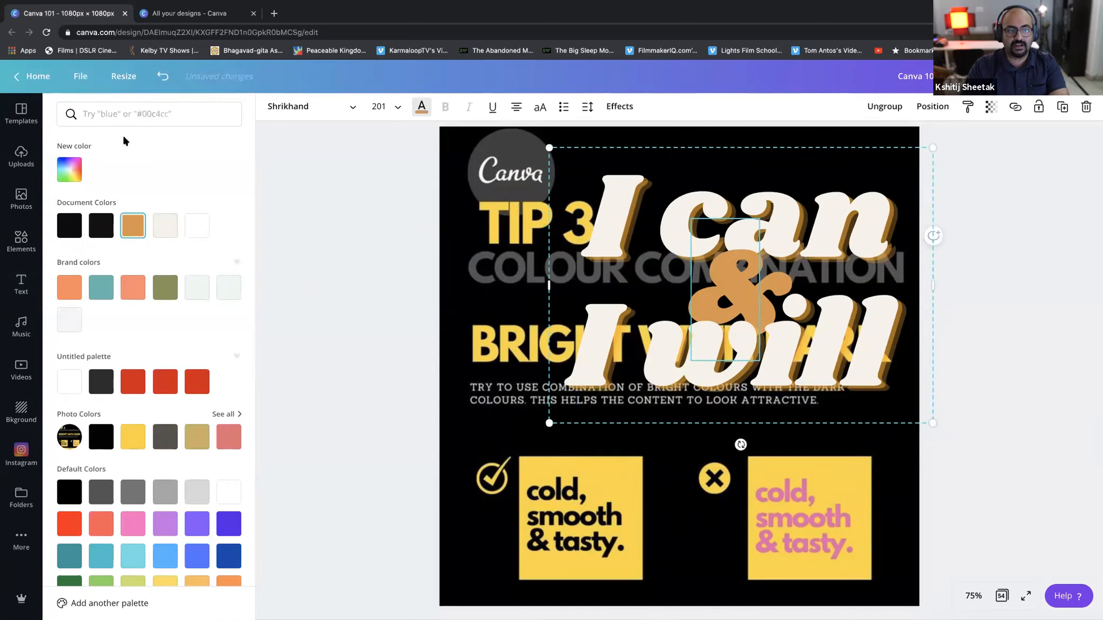
scroll(146, 421, "down", 1)
scroll(147, 419, "up", 1)
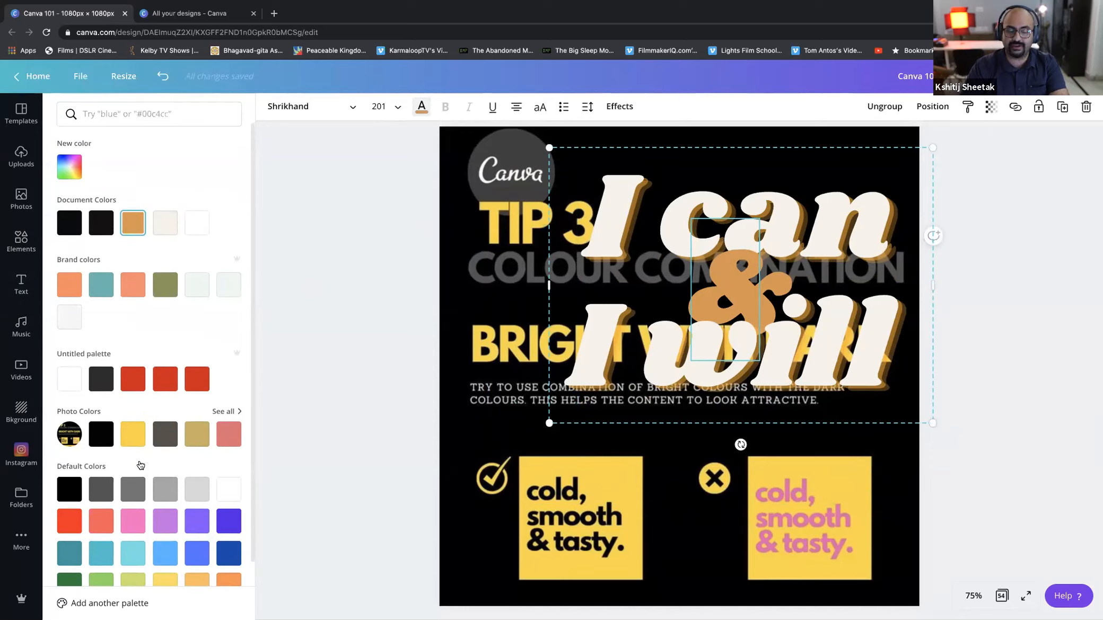
left_click(110, 610)
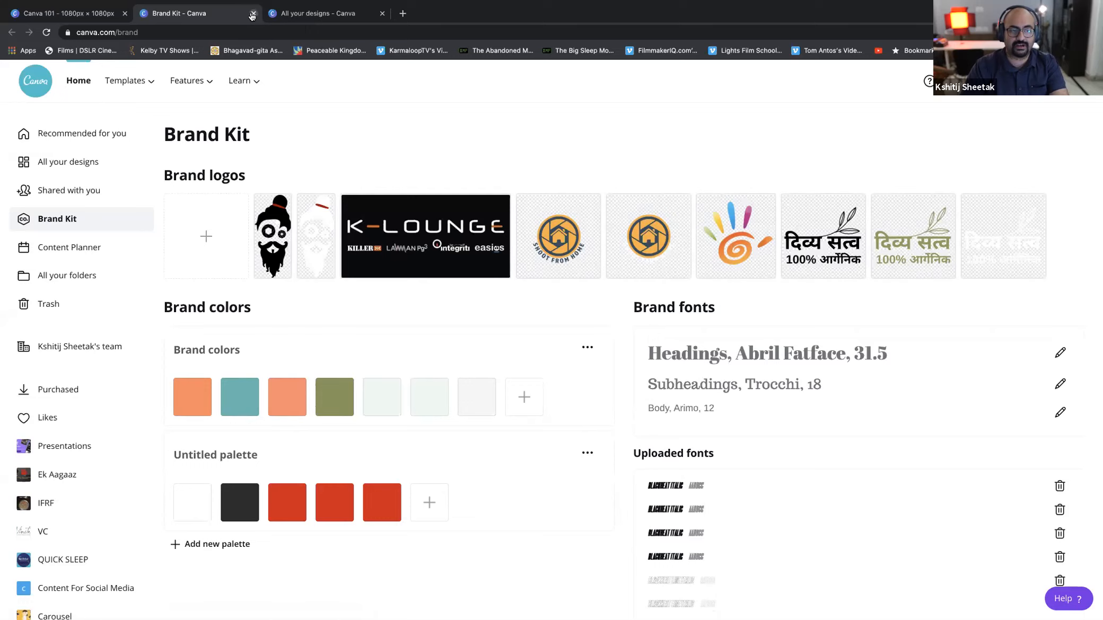
Return to the Canva 101 design and colour the ampersand with the yellow from the photo colours.
key("ctrl+shift+Tab")
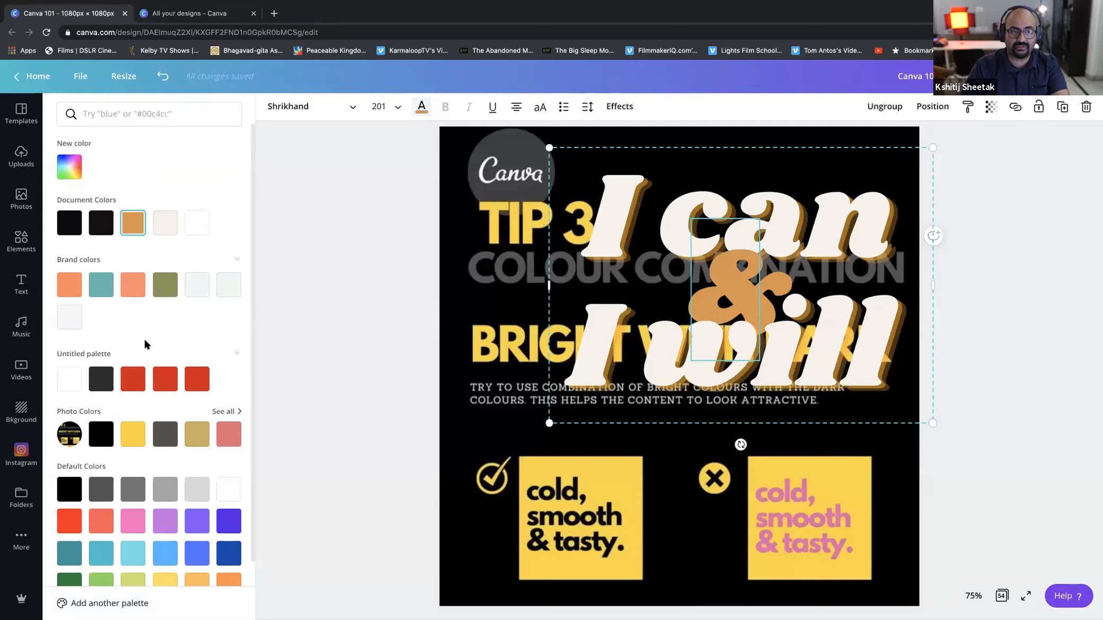
left_click(75, 168)
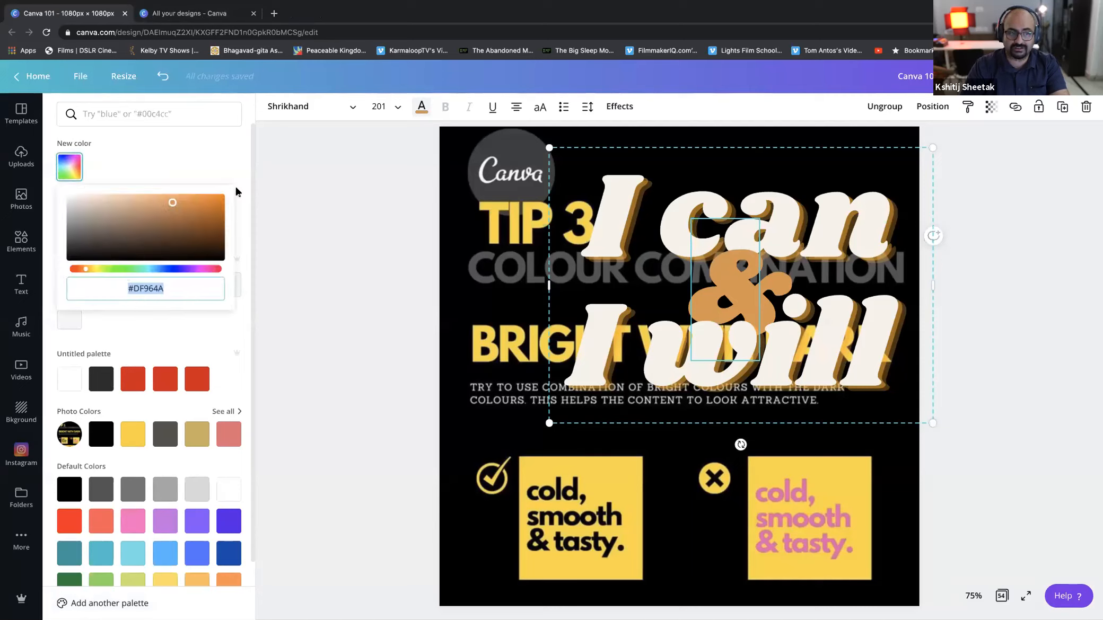
left_click(231, 159)
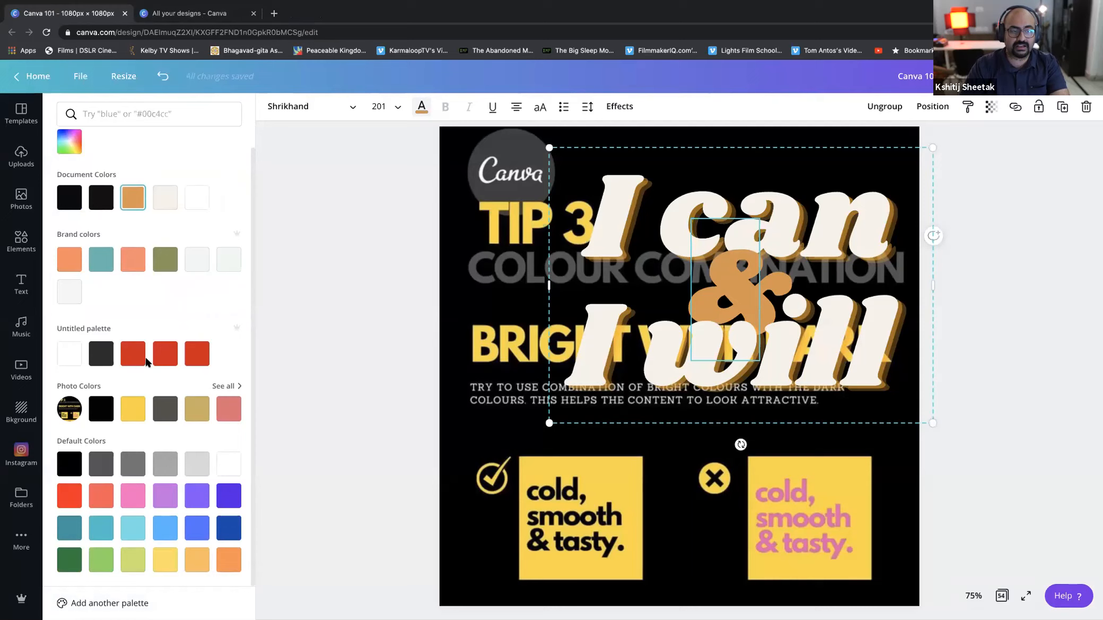
left_click(132, 409)
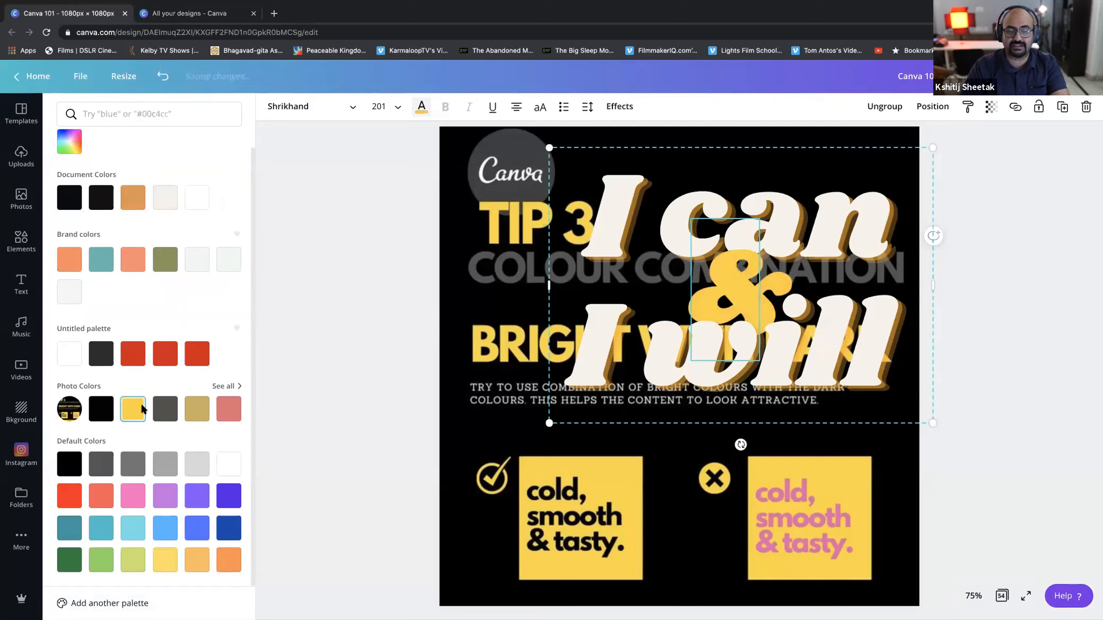
Recolour the "I can" and "I will" text lines, trying the dark grey photo colour and settling on the salmon pink one.
left_click(678, 226)
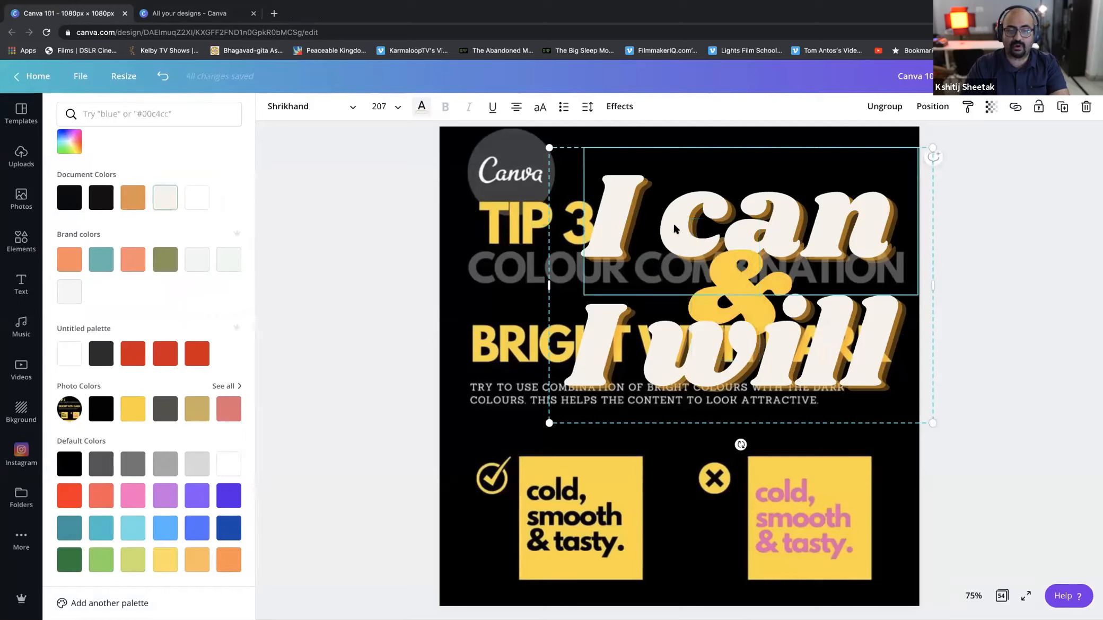
left_click(165, 414)
key("Tab")
left_click(172, 408)
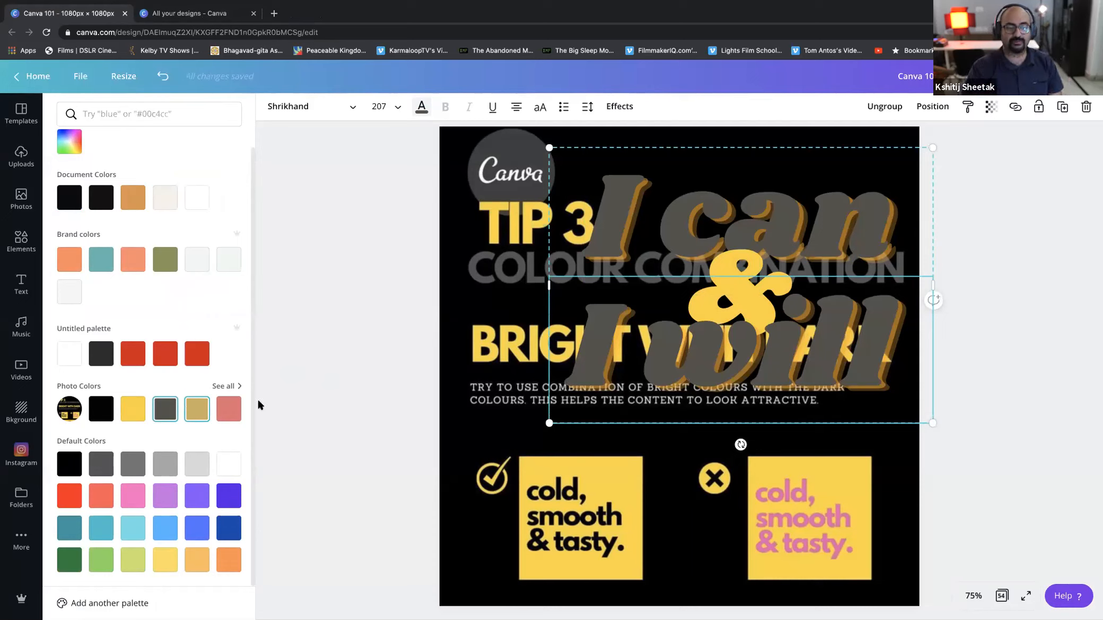
left_click(225, 410)
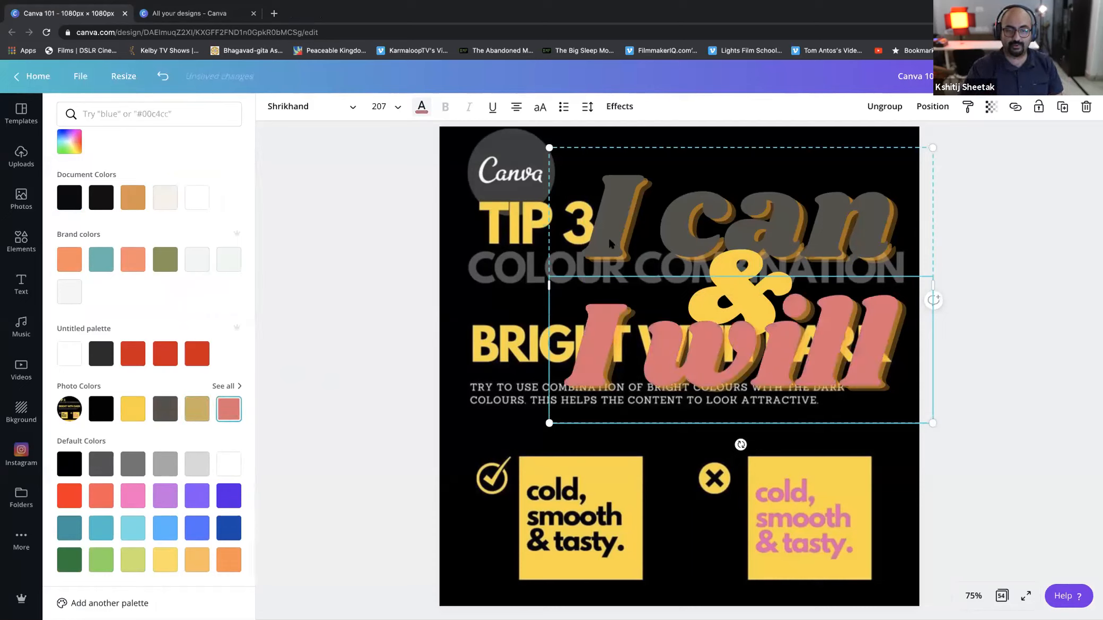
left_click(228, 411)
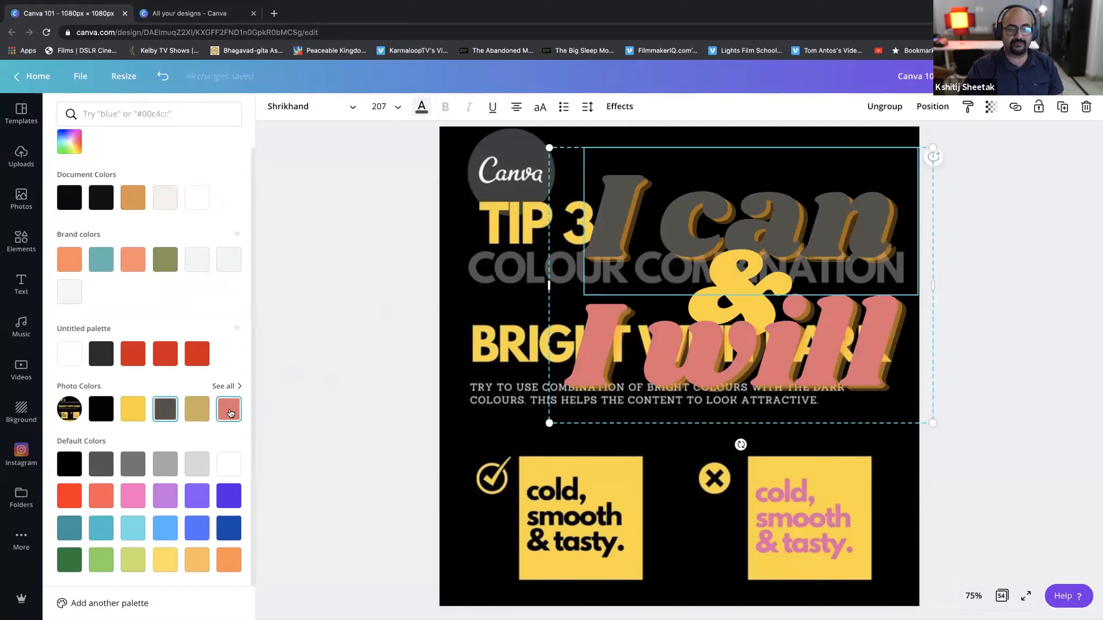
Shrink the "I can & I will" text group, place it in the page's upper-right corner and deselect it.
left_click_drag(549, 422, 782, 256)
left_click_drag(857, 202, 829, 191)
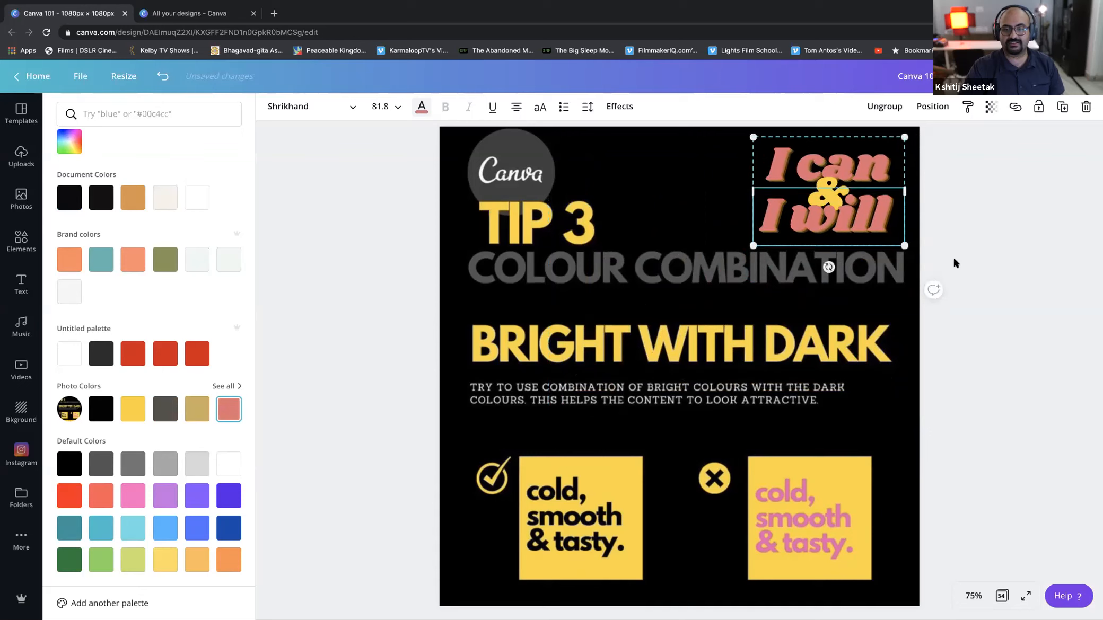
left_click(955, 263)
left_click(953, 266)
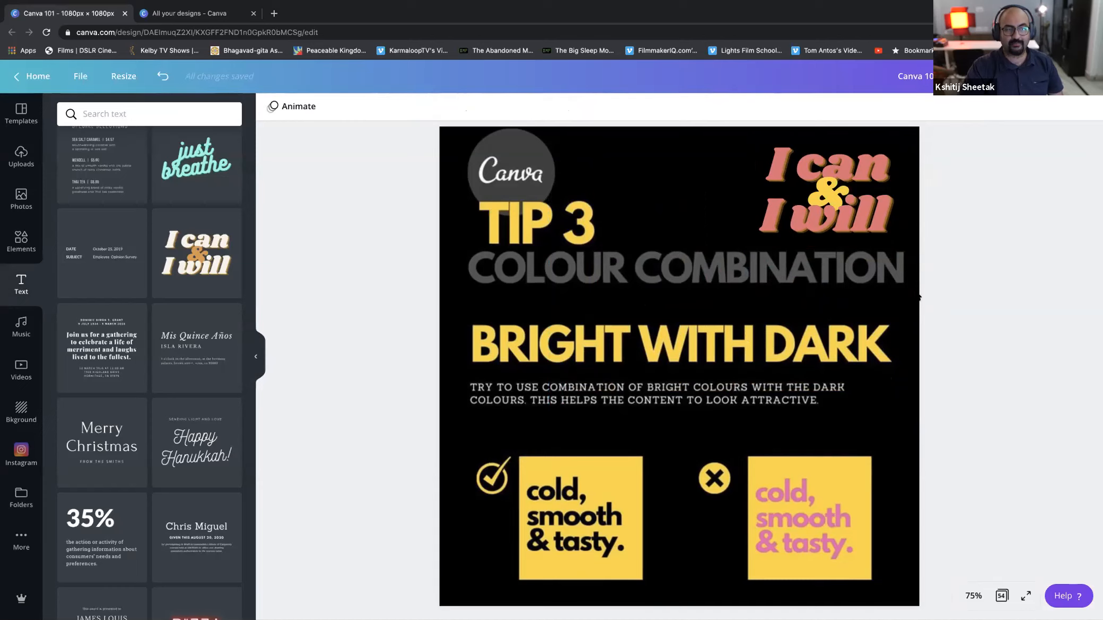
Delete the "I can & I will" text group from the Tip 3 colour combination page.
left_click(812, 186)
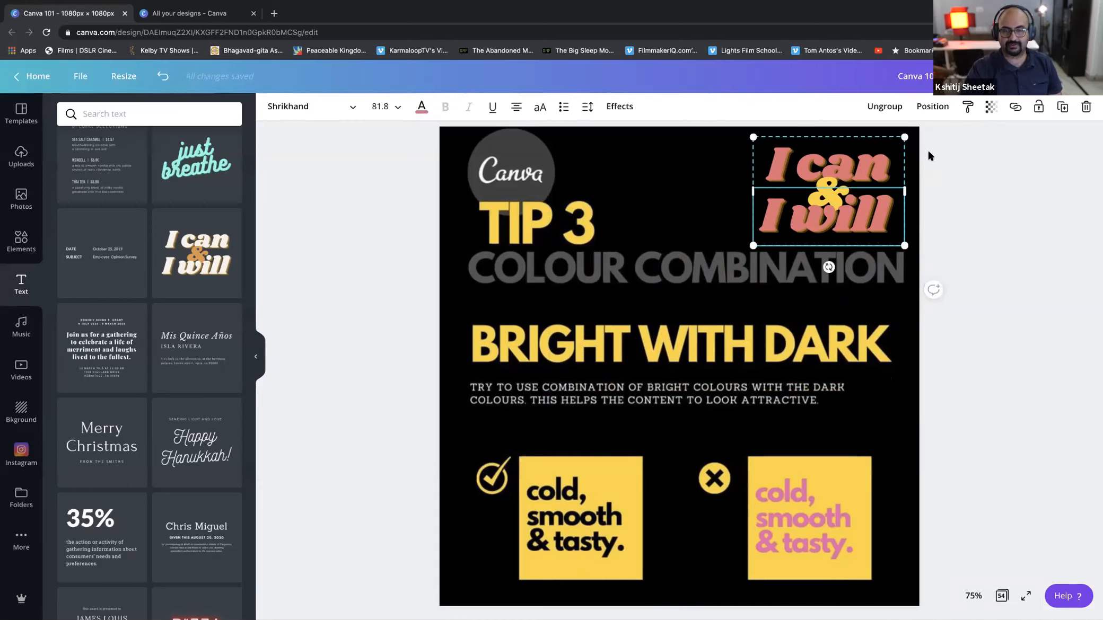
key("Delete")
key("Delete")
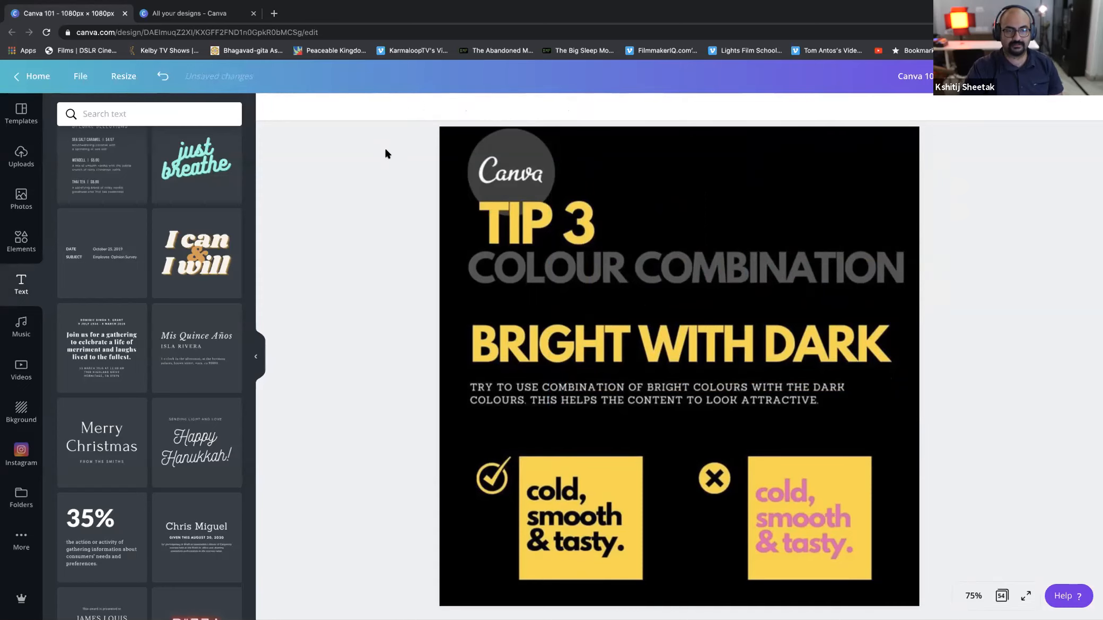
View the Tip 4 simple design page and move on to the carousel design guide cover on page 33.
scroll(385, 153, "down", 10)
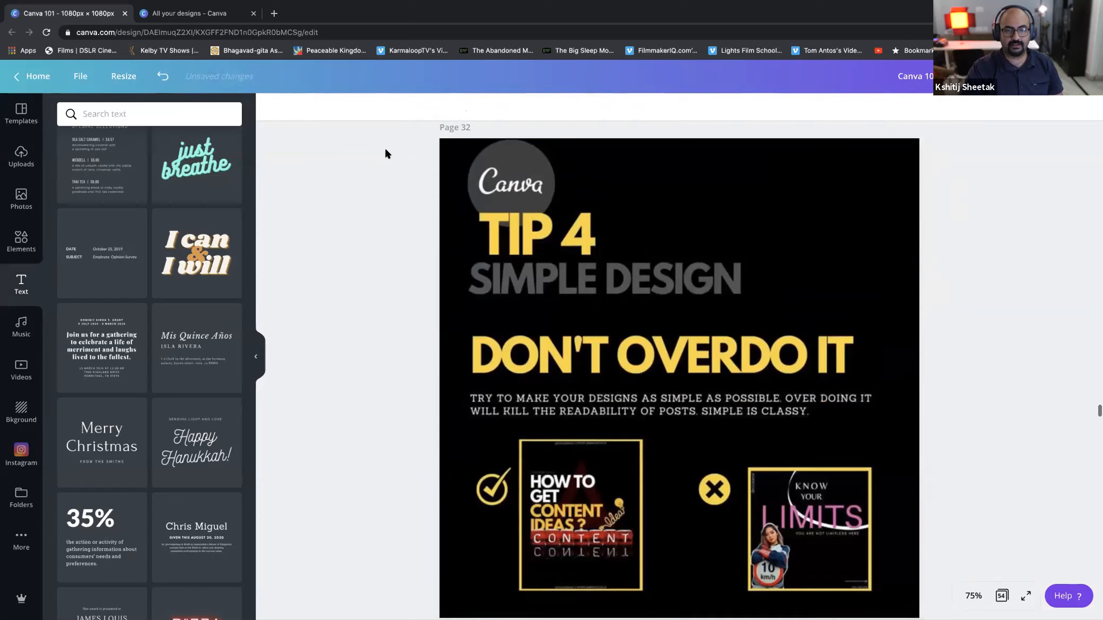
scroll(386, 154, "down", 1)
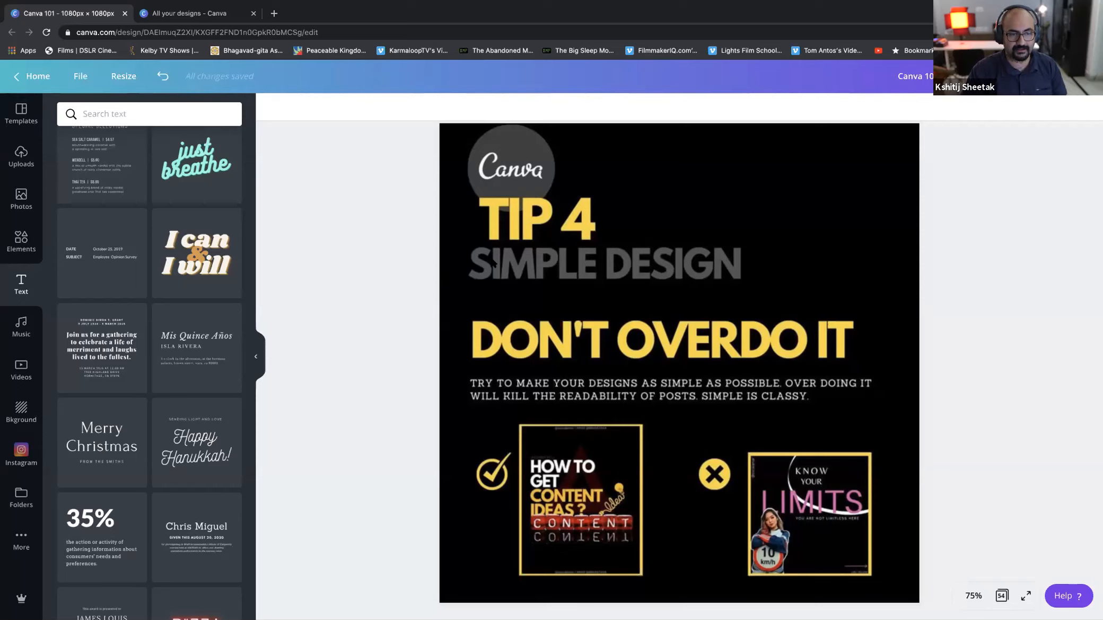
scroll(493, 261, "down", 8)
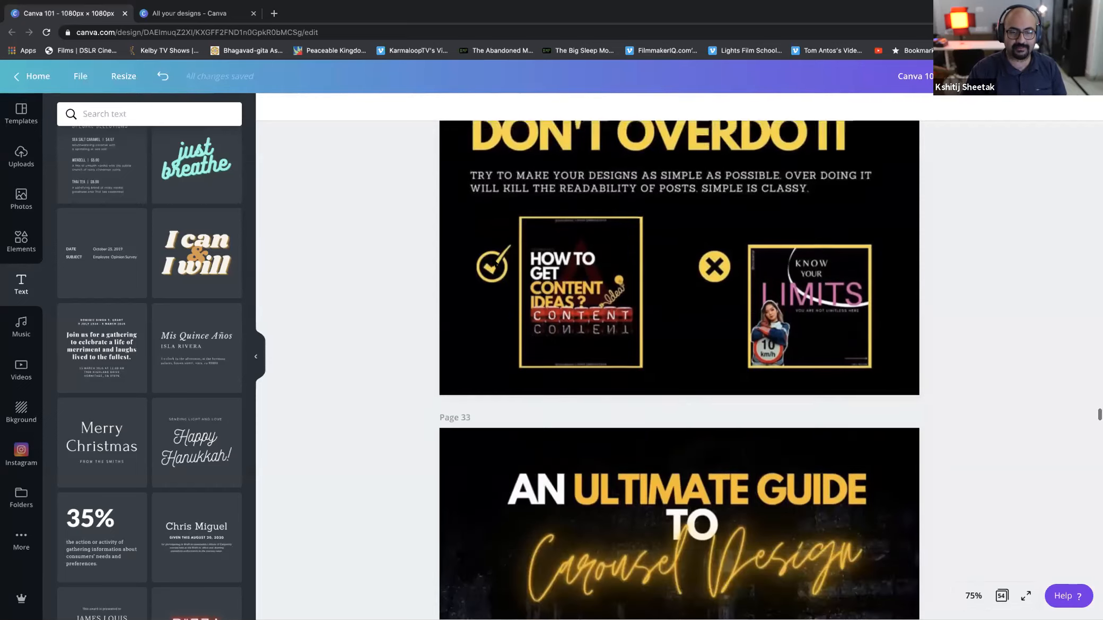
scroll(678, 370, "down", 2)
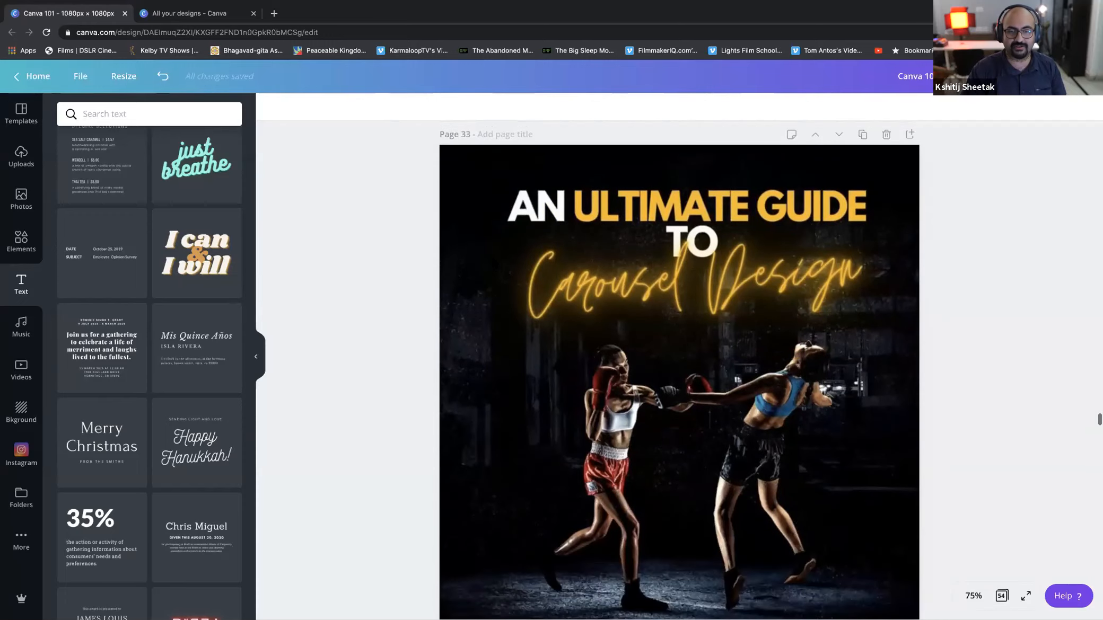
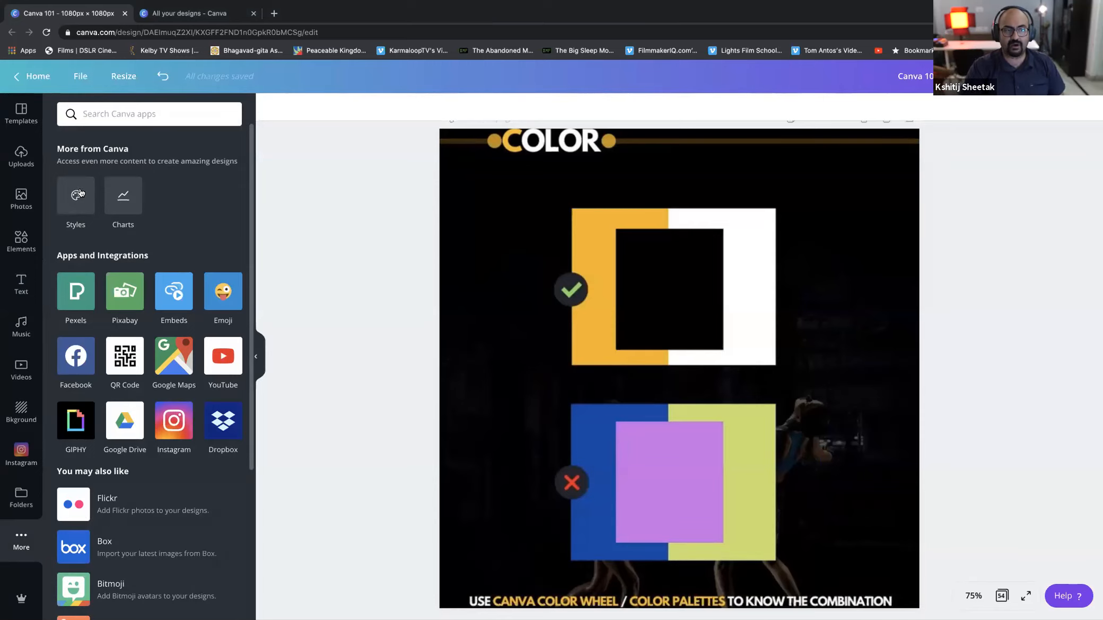
Try the ready-made style with Martel Heavy and Assistant Regular on the Color page and undo it.
left_click(77, 195)
scroll(114, 271, "down", 1)
scroll(113, 272, "down", 6)
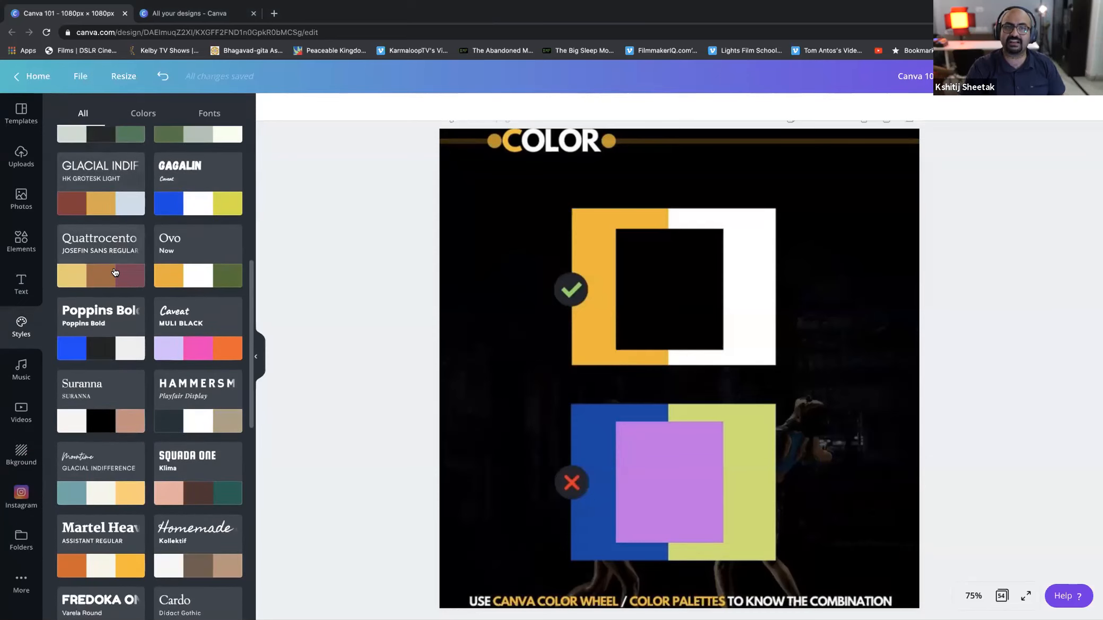
scroll(115, 272, "down", 3)
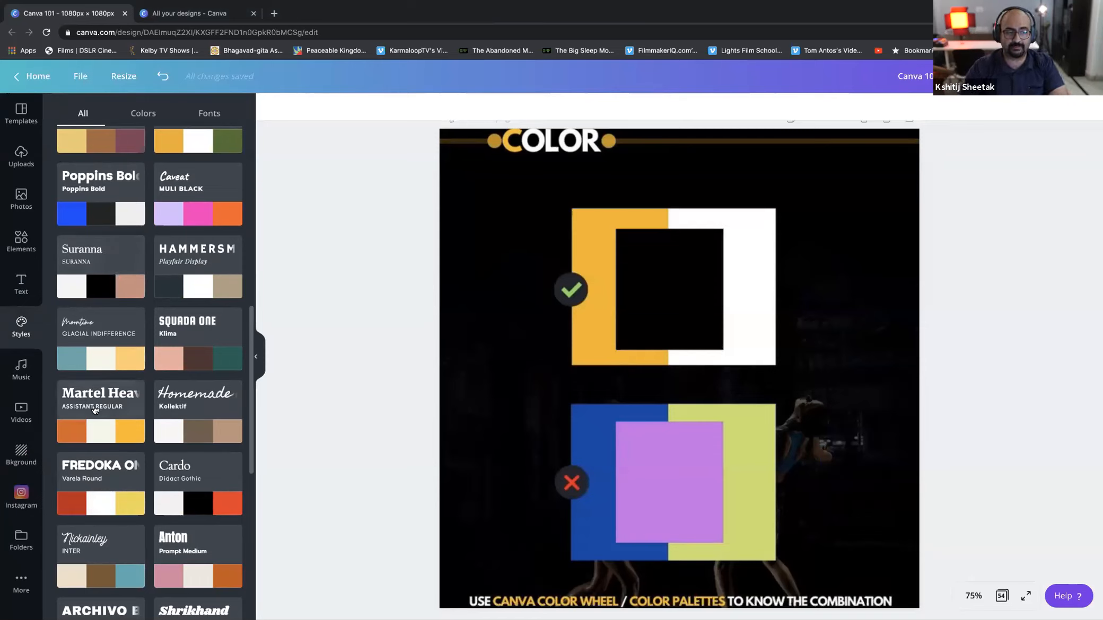
scroll(91, 401, "down", 1)
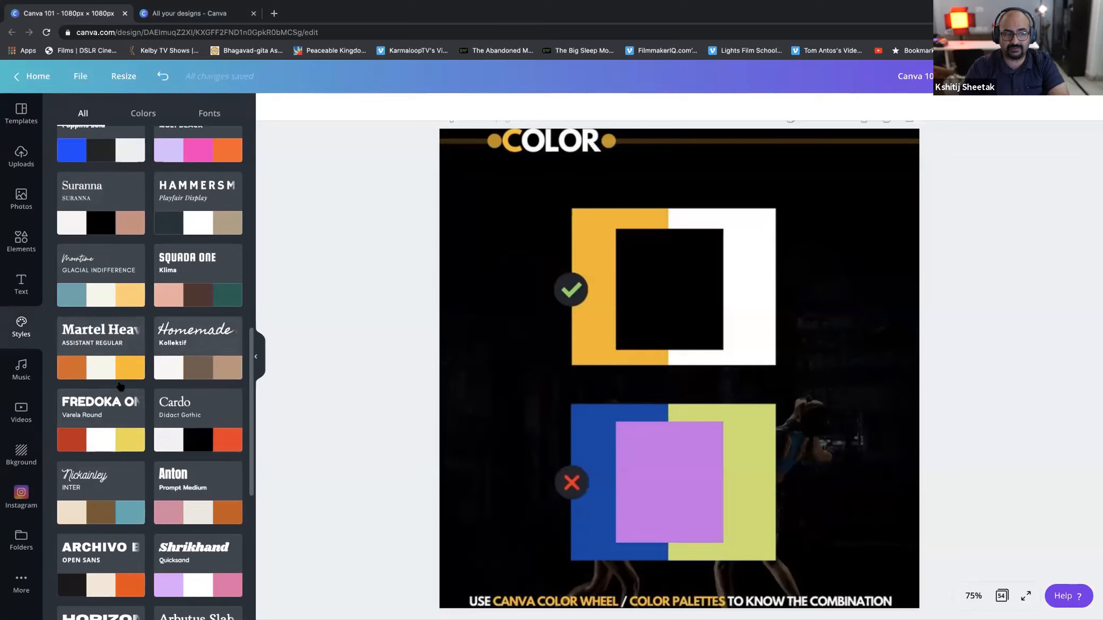
left_click(84, 346)
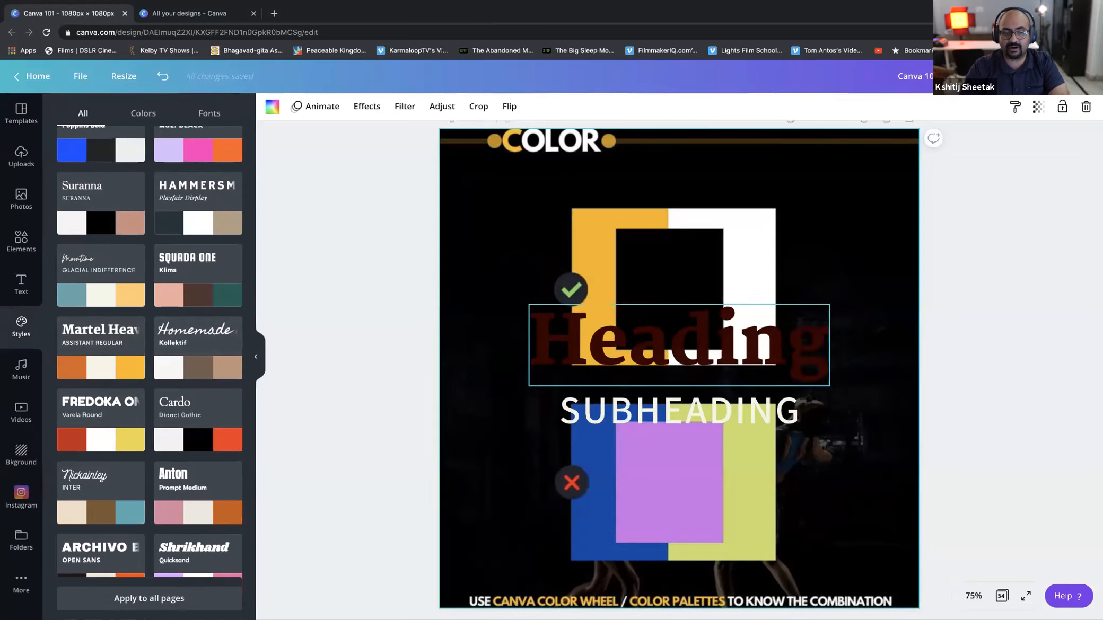
left_click(673, 342)
key("ctrl+z")
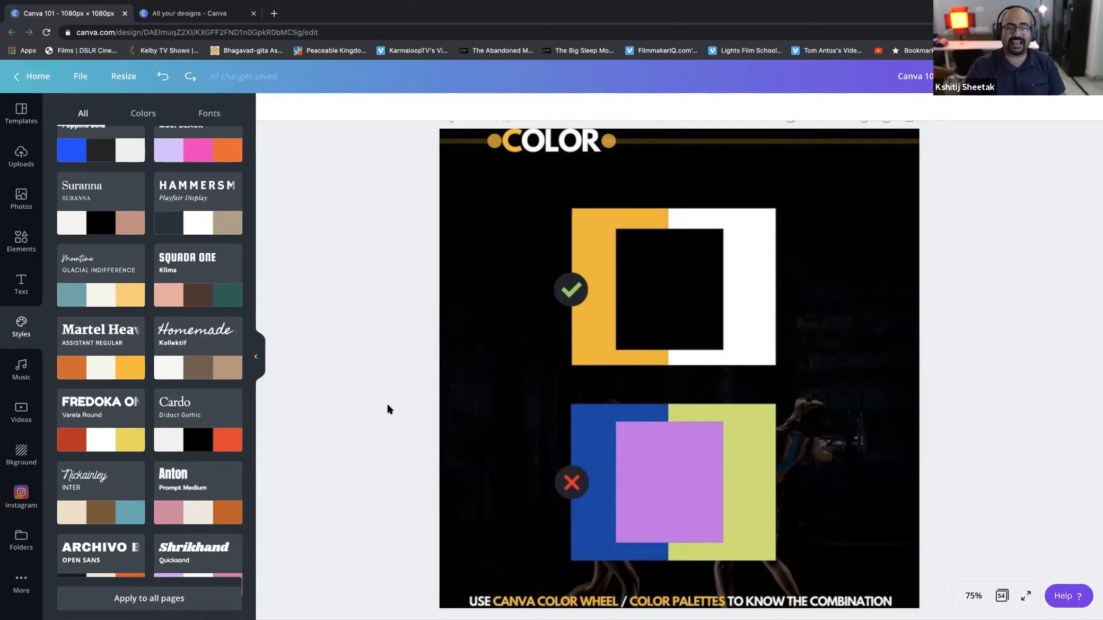
Search the web for "adobe color" in a new browser tab and open the Adobe Color wheel site.
left_click(273, 13)
type("ad")
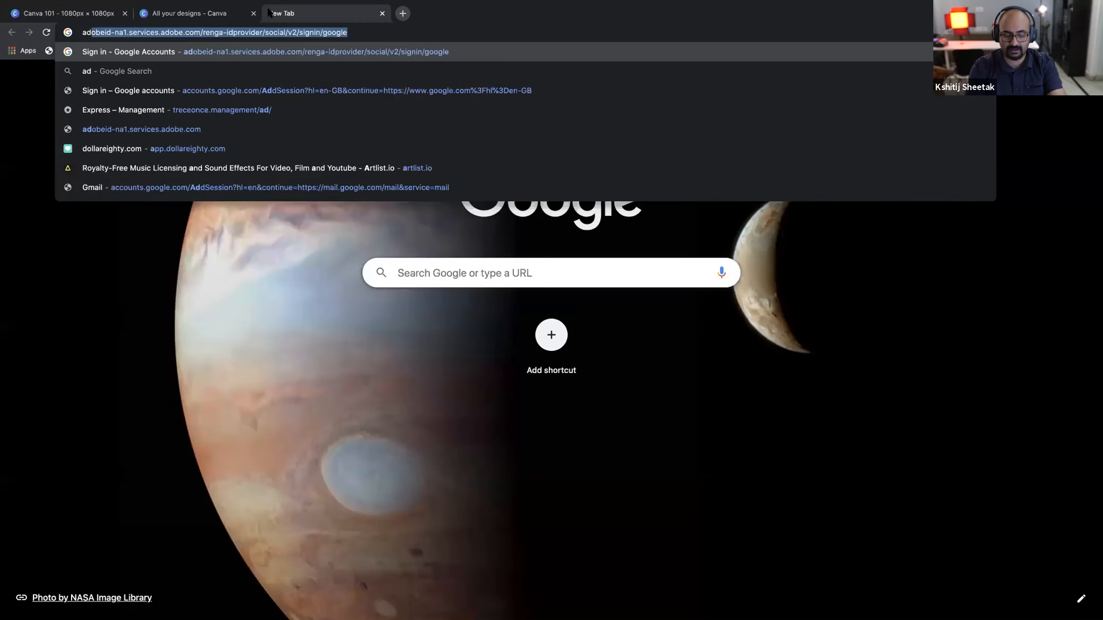
type("obe colo")
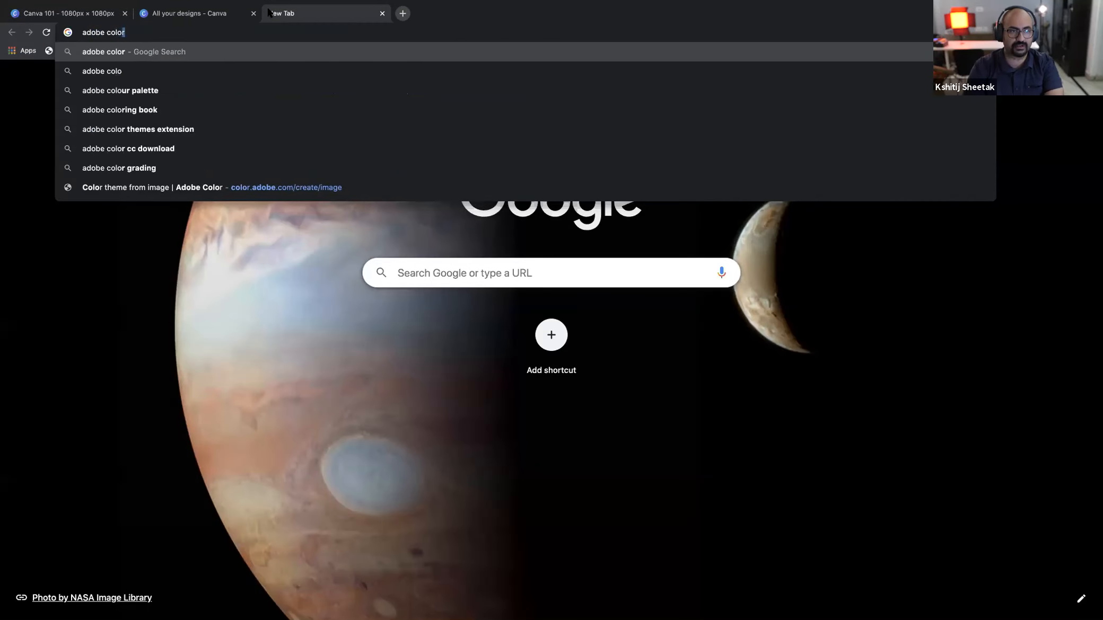
type("r")
key("Return")
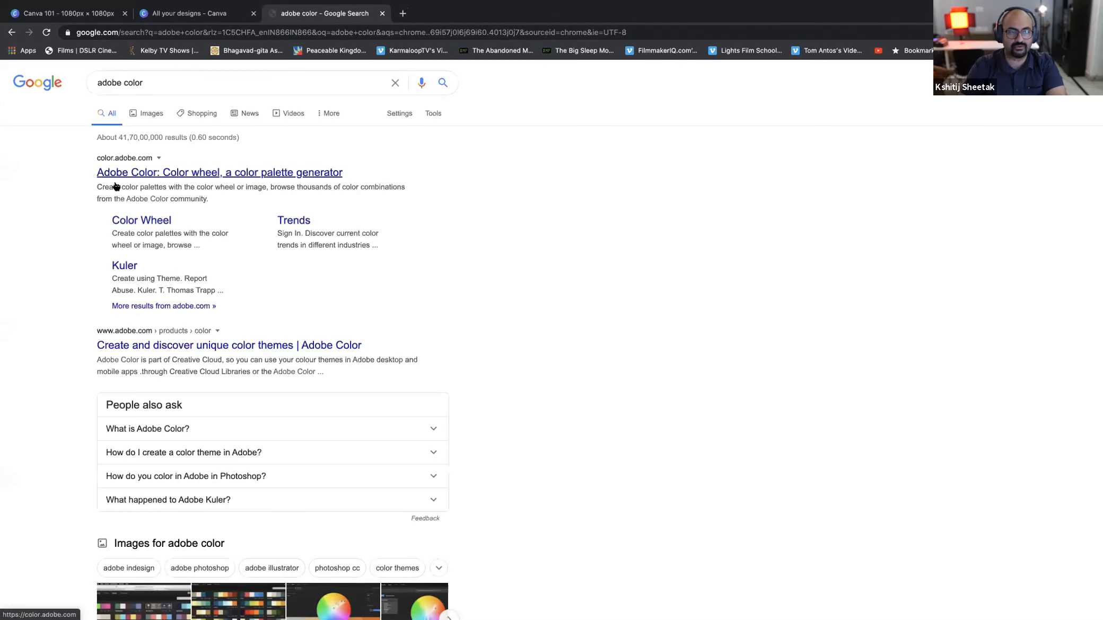
left_click(121, 174)
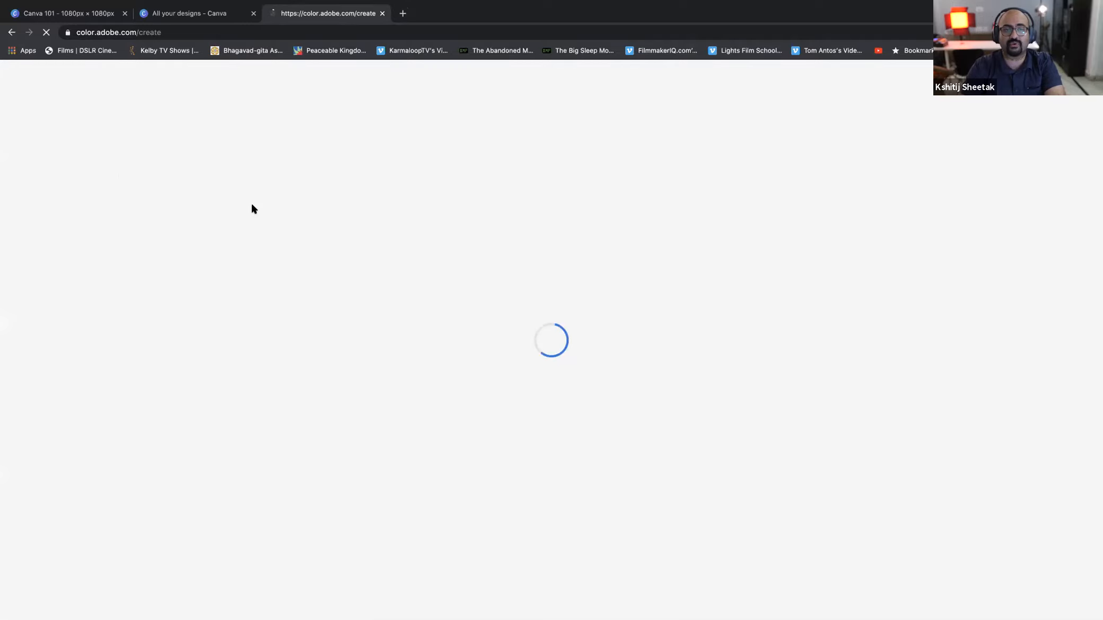
left_click(173, 19)
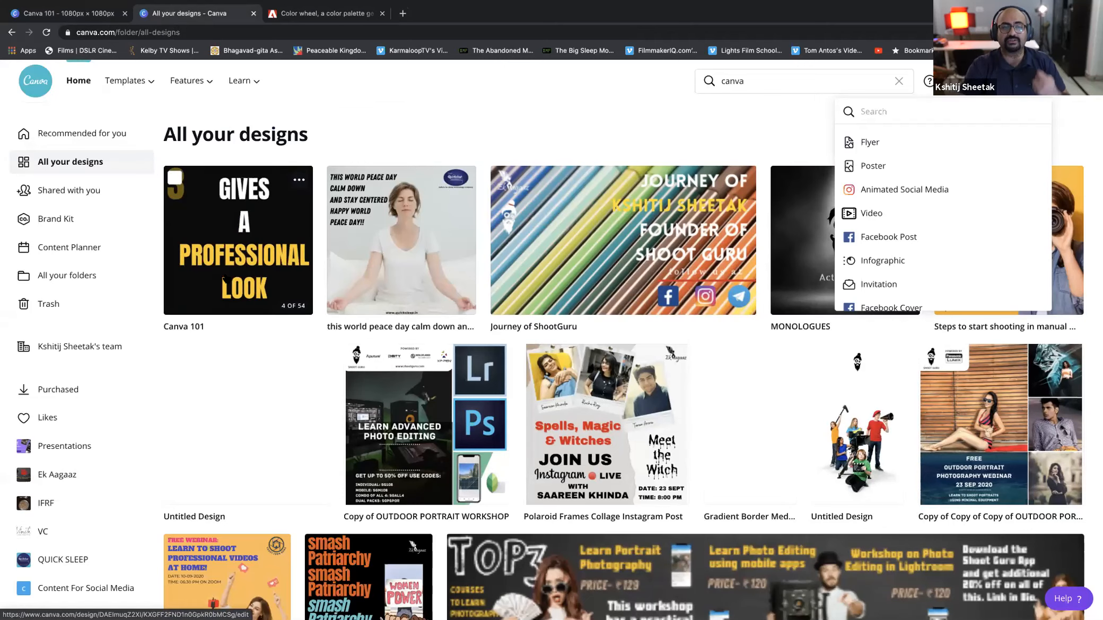
left_click(326, 14)
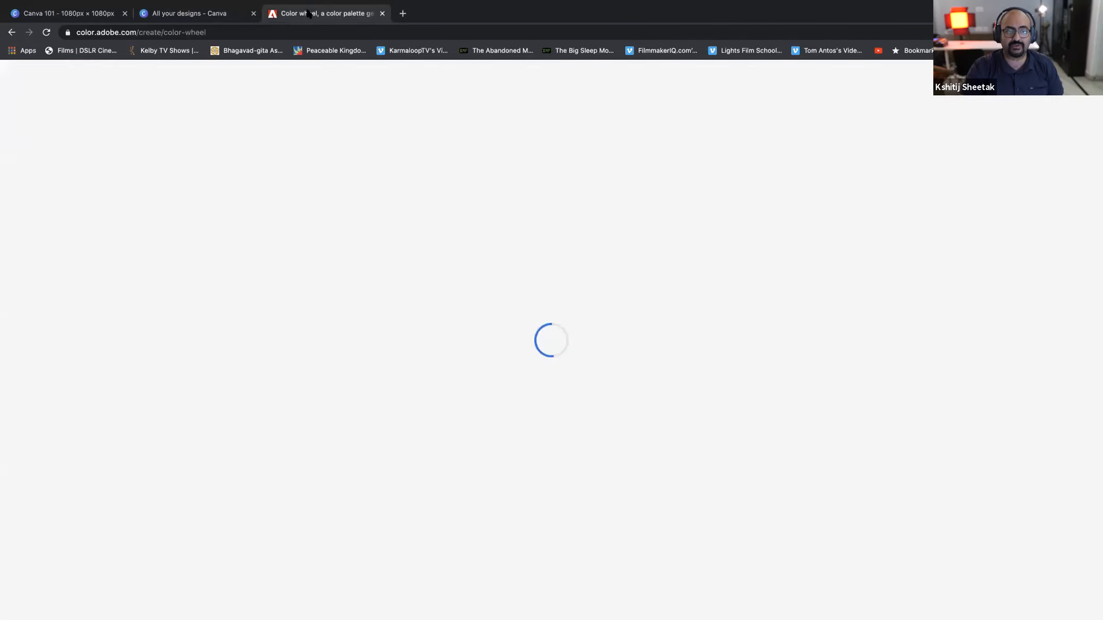
View the gradient and theme extraction pages for images and return to the color wheel.
left_click(808, 179)
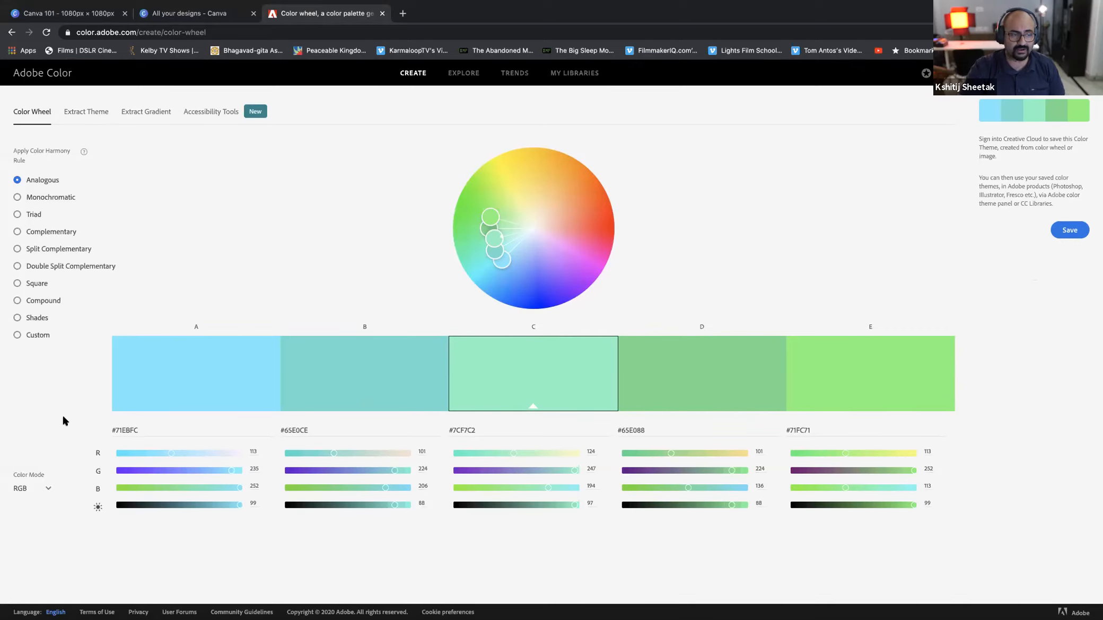
left_click(142, 112)
left_click(88, 112)
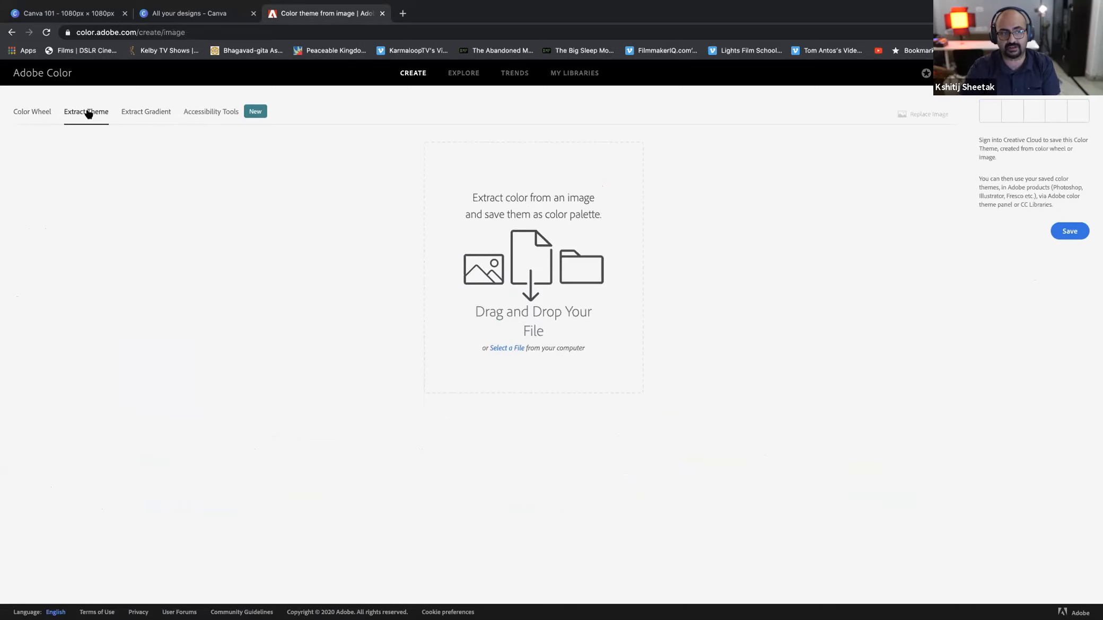
left_click(36, 111)
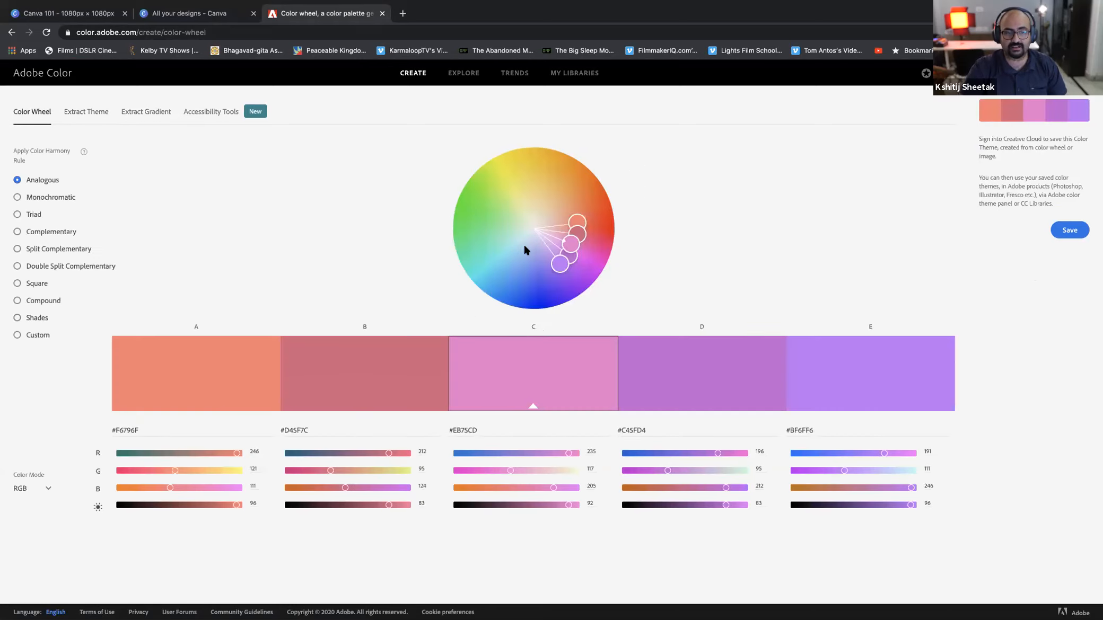
Shift the analogous colours on the wheel, apply the Triad harmony rule and move the triad's colours around the wheel.
left_click_drag(557, 261, 504, 228)
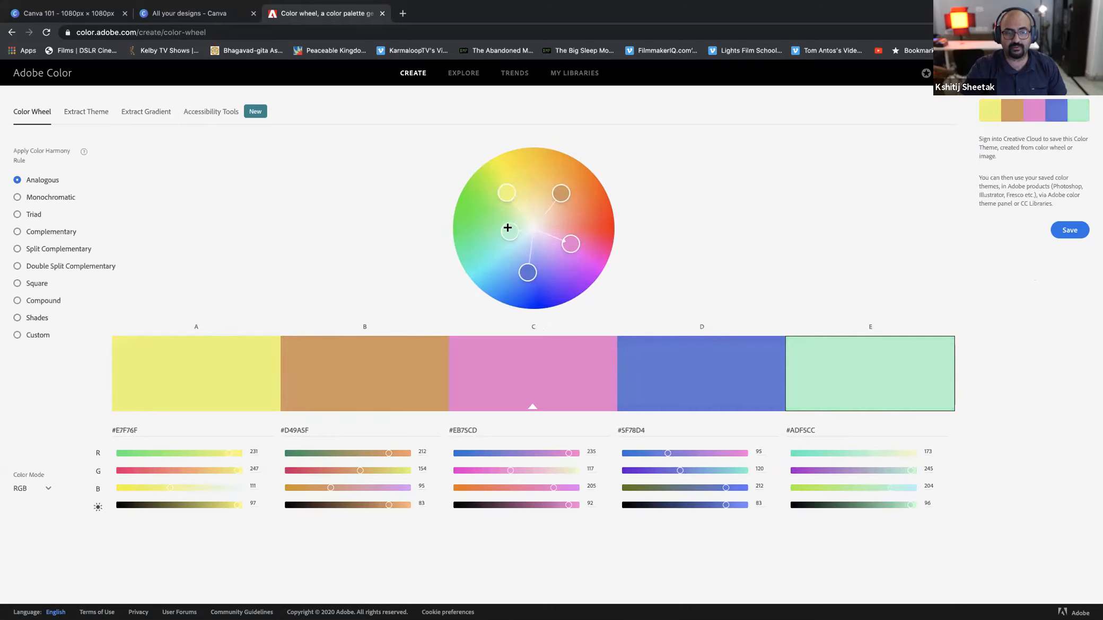
left_click(6, 222)
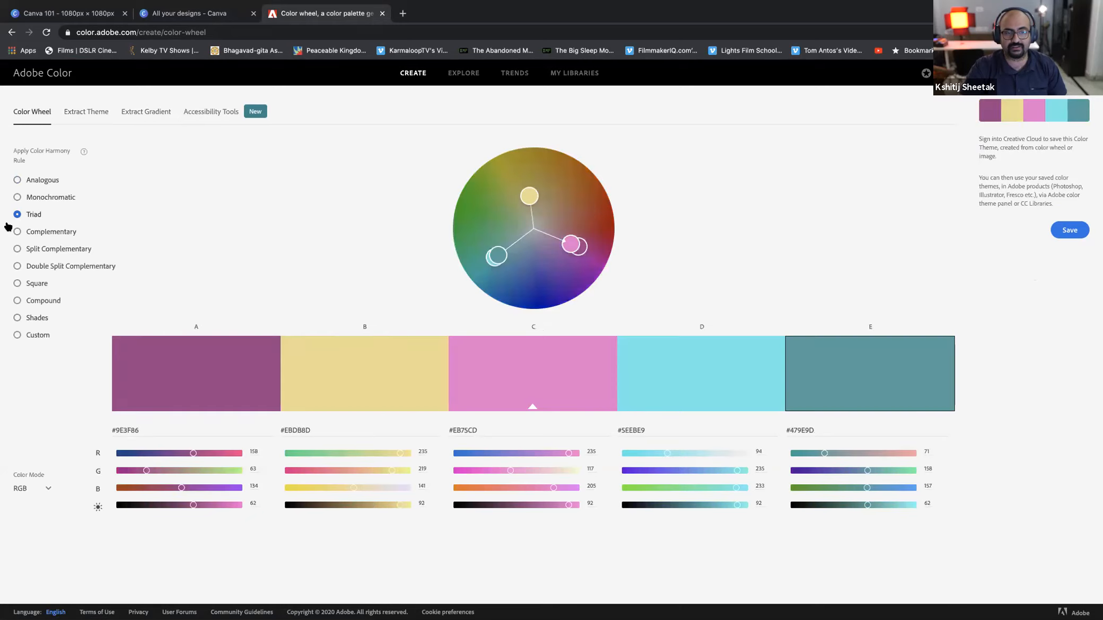
left_click_drag(493, 253, 564, 253)
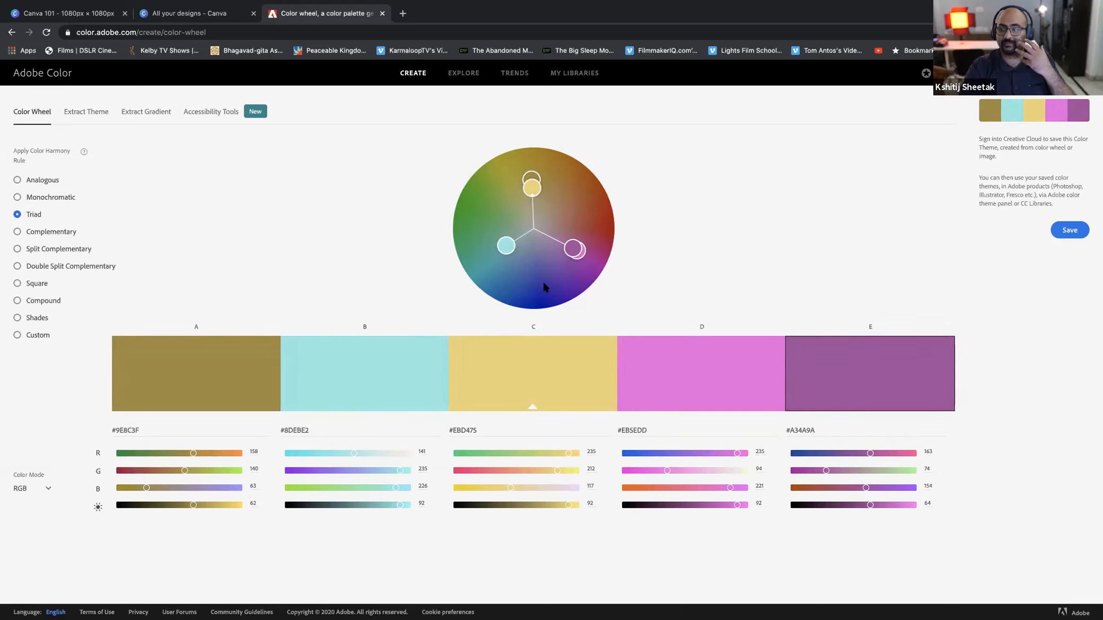
Show the page for extracting a theme from an image again and switch back to the Canva 101 design.
left_click(86, 111)
left_click(97, 14)
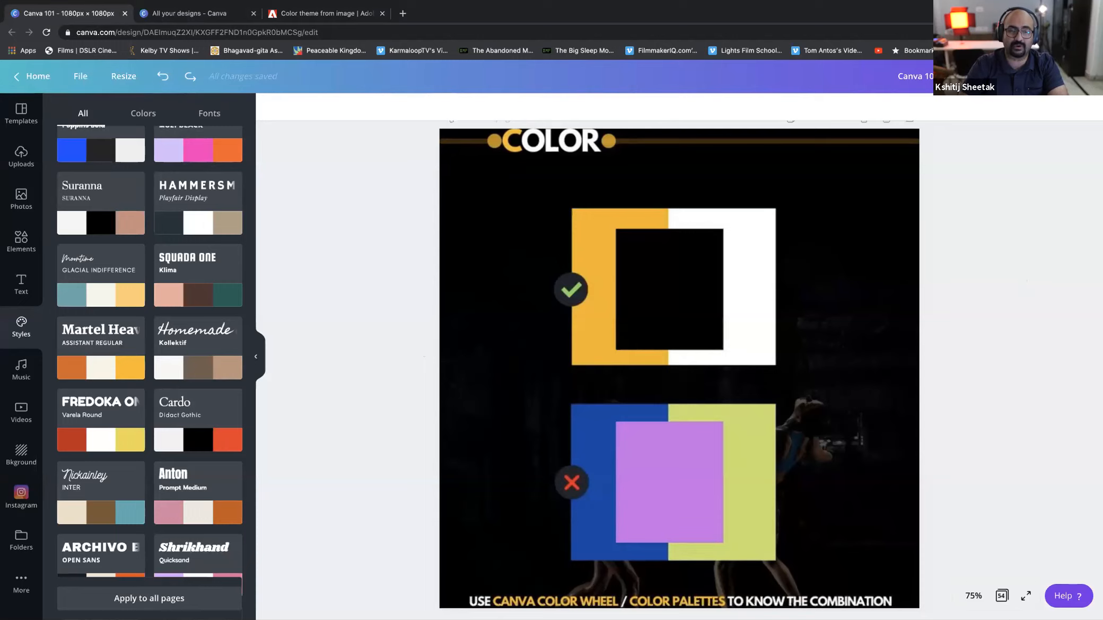
Review the carousel basics pages on grammar, spelling and spacing, pages 39 to 41 of the design.
scroll(557, 262, "down", 9)
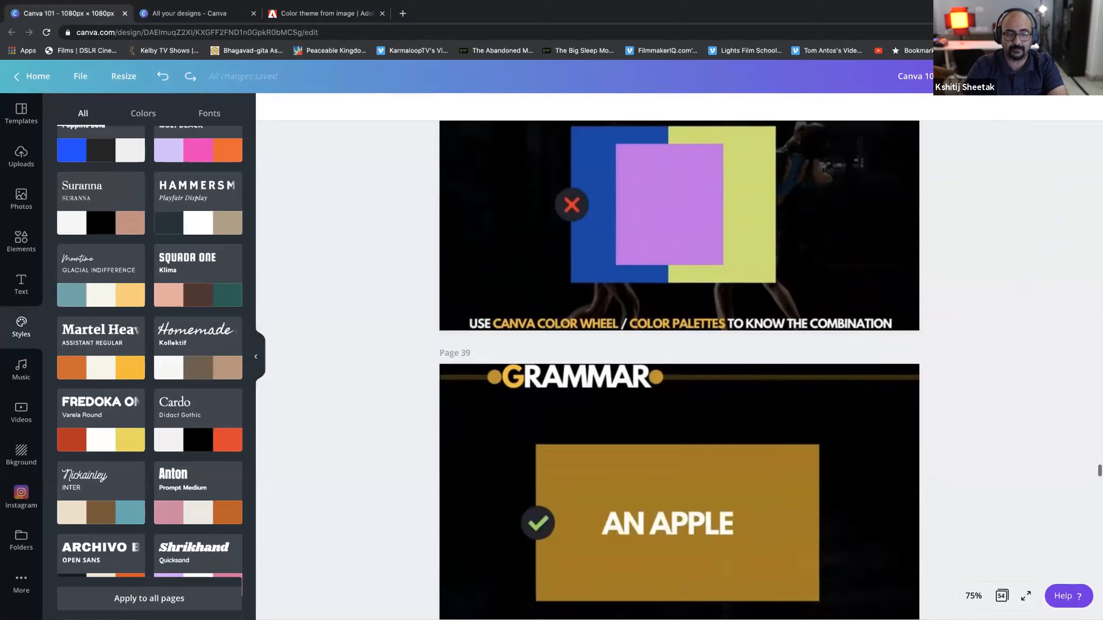
scroll(558, 261, "down", 1)
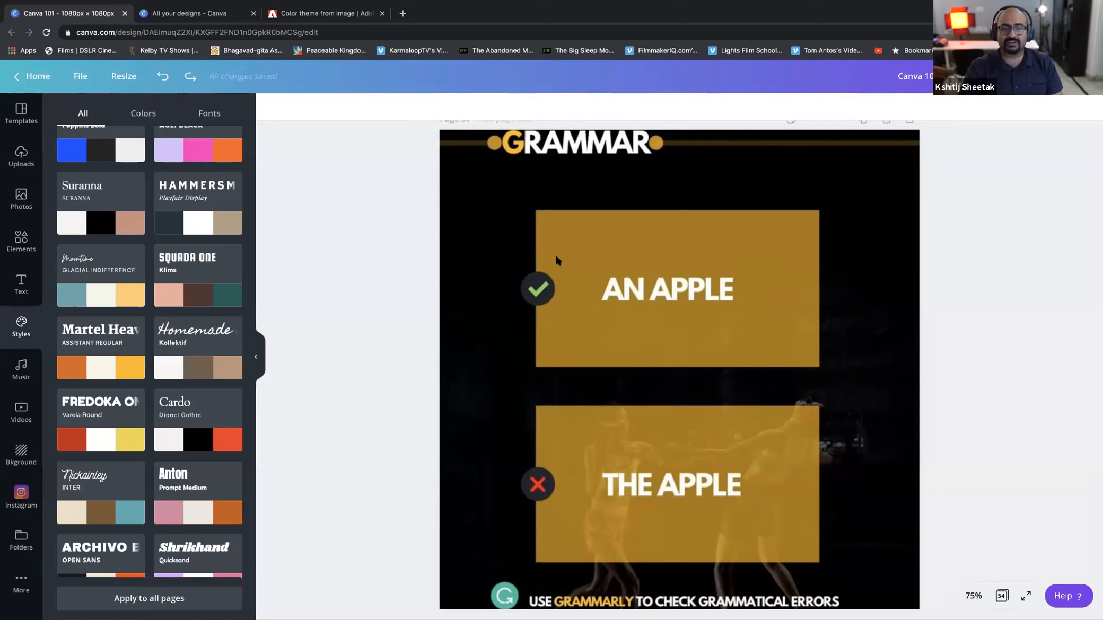
scroll(557, 260, "down", 10)
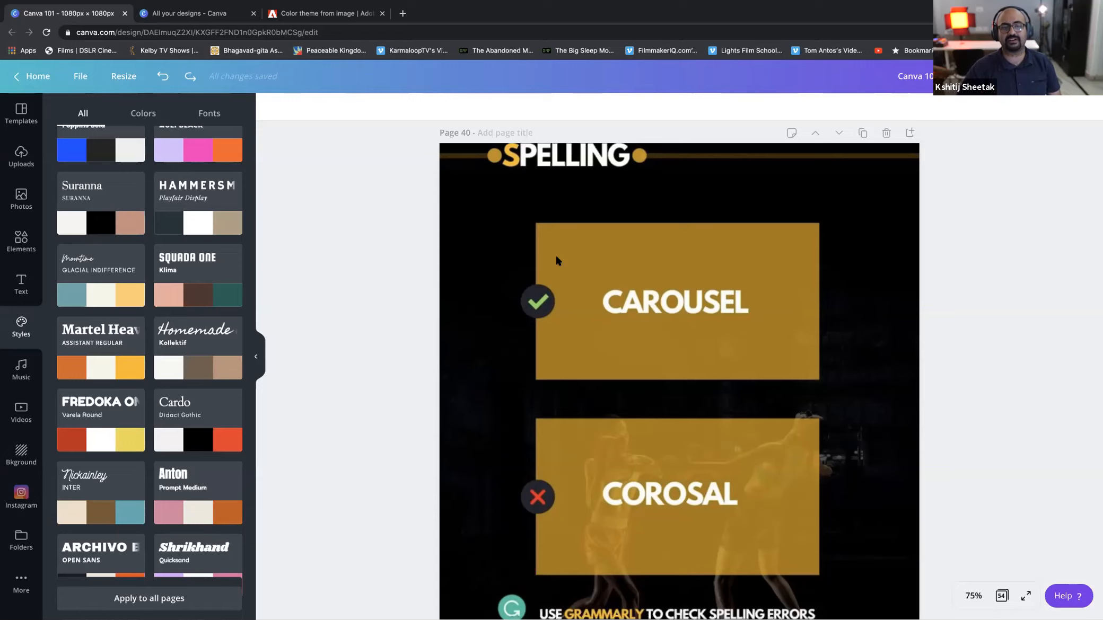
scroll(557, 261, "up", 10)
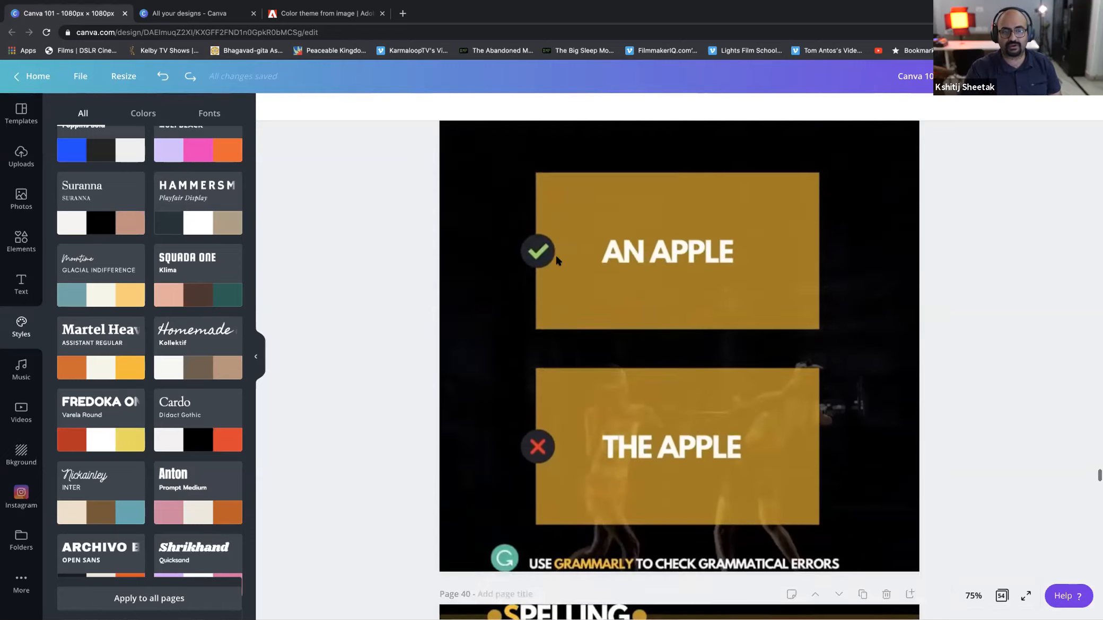
scroll(557, 261, "down", 15)
scroll(556, 261, "down", 5)
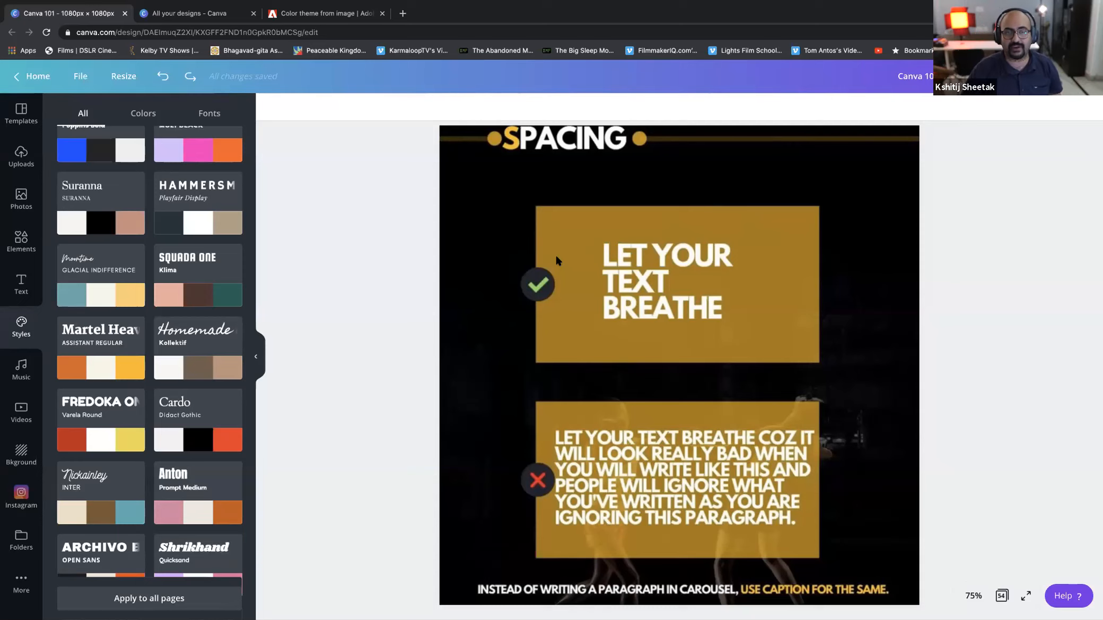
Go back to the "An Ultimate Guide to Carousel Design" cover and compare it with the carousel slides that follow.
scroll(557, 260, "up", 20)
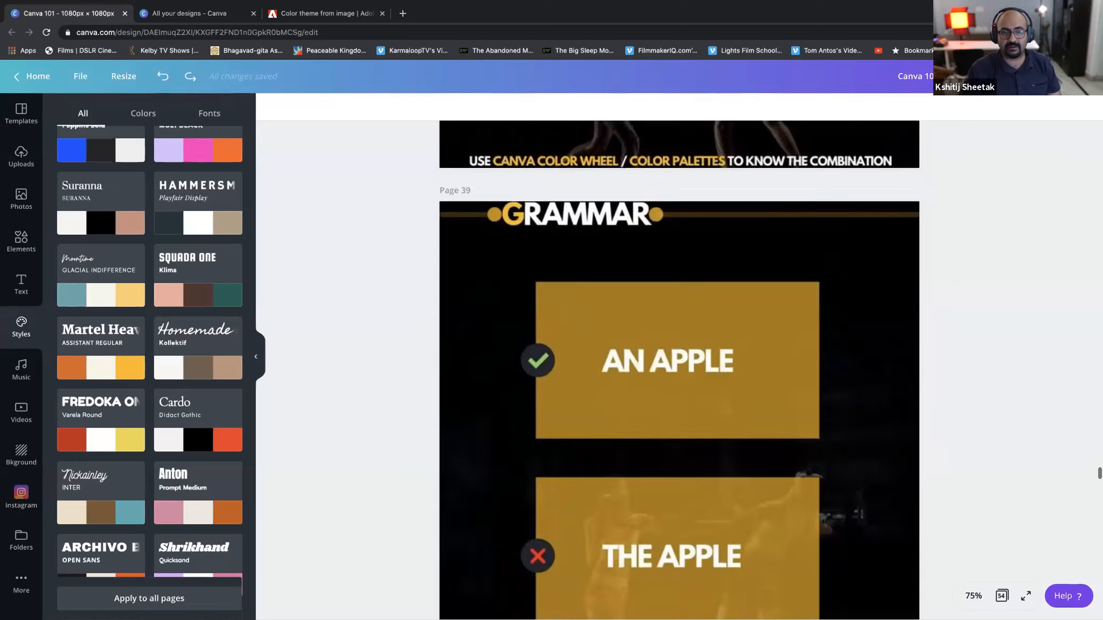
scroll(679, 371, "up", 20)
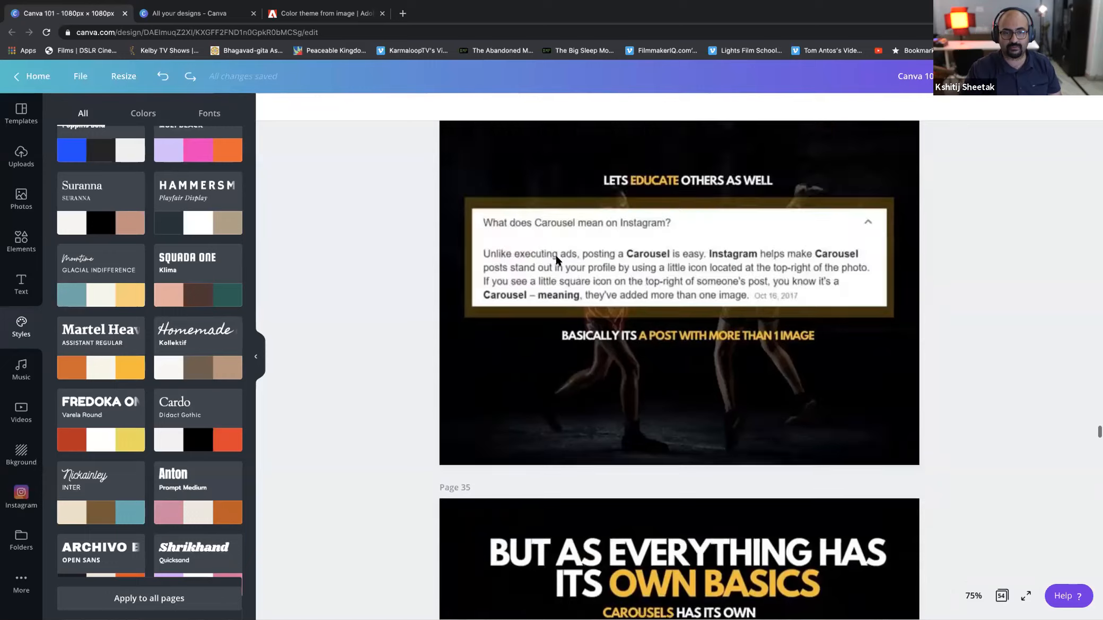
scroll(678, 371, "down", 6)
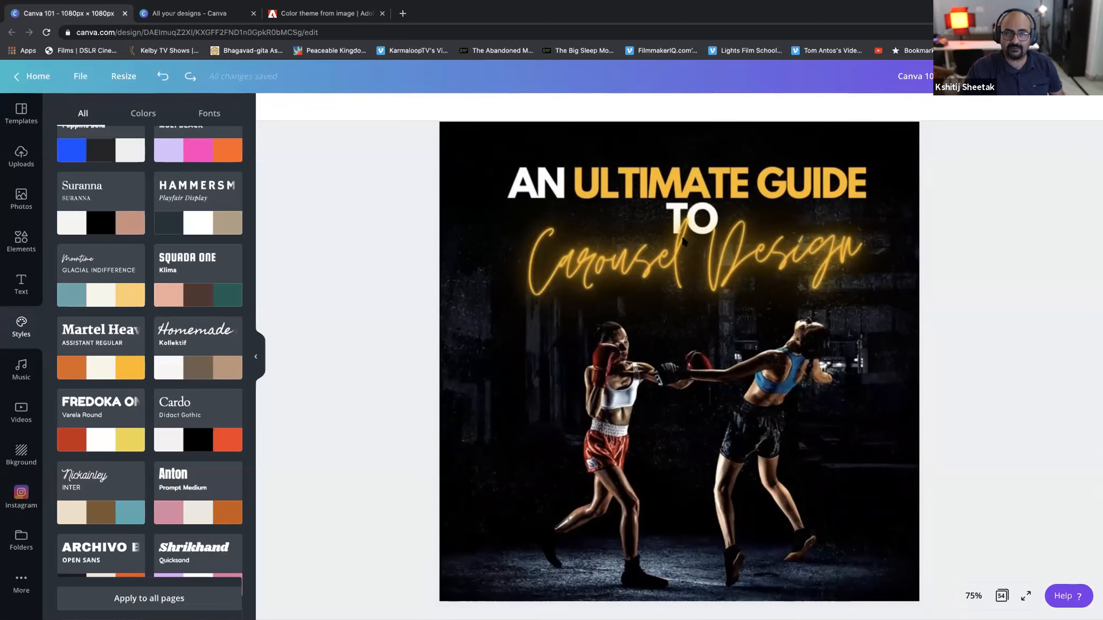
scroll(672, 241, "down", 20)
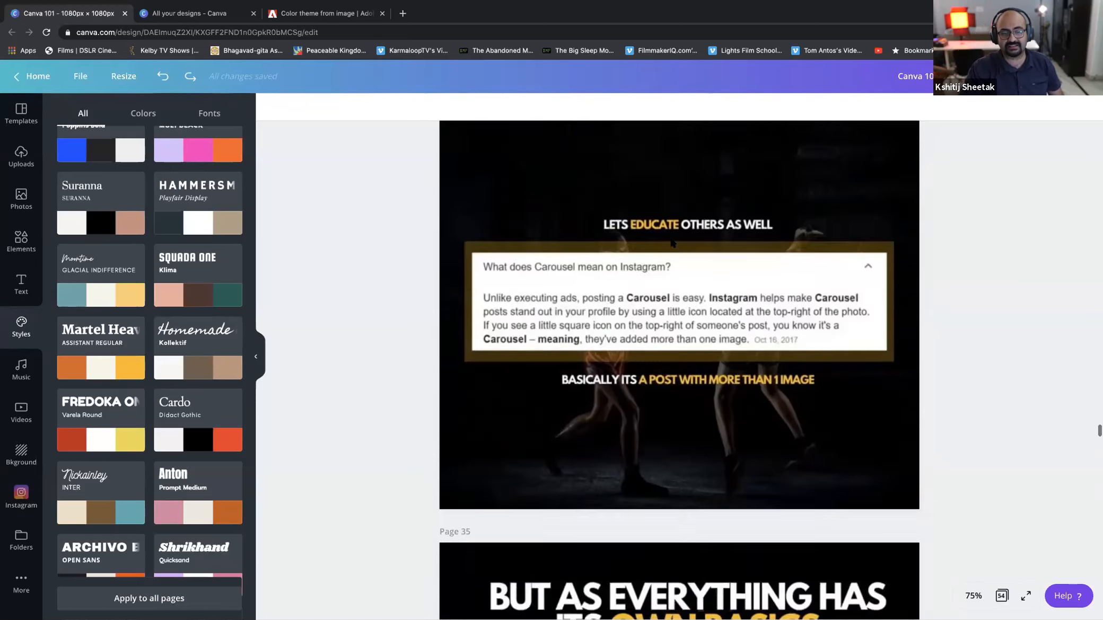
scroll(670, 246, "down", 5)
scroll(670, 245, "up", 20)
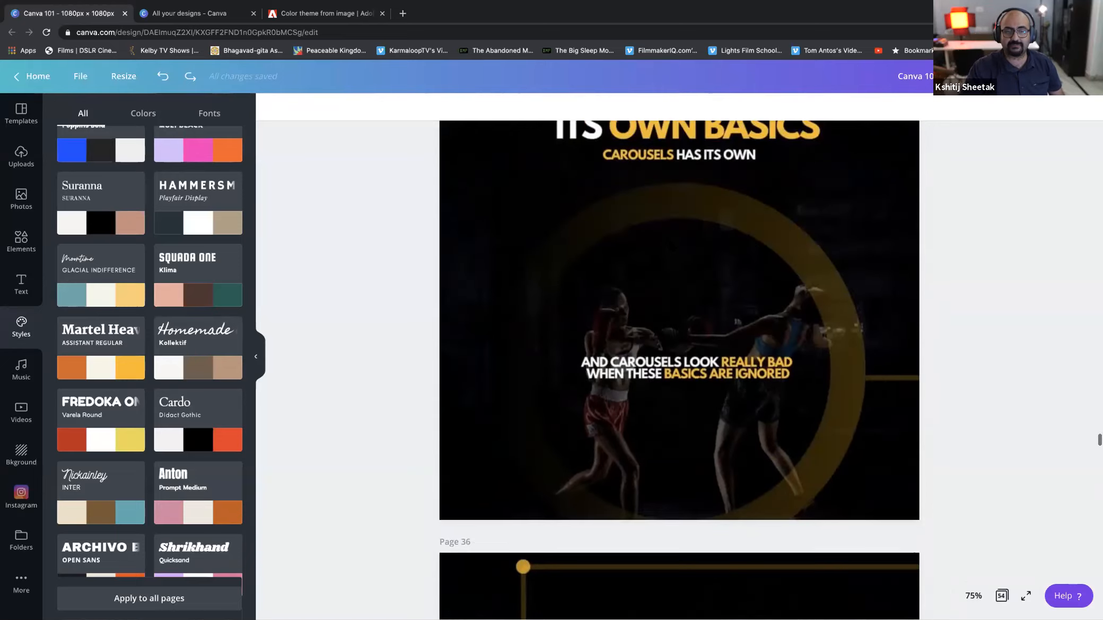
scroll(670, 246, "up", 6)
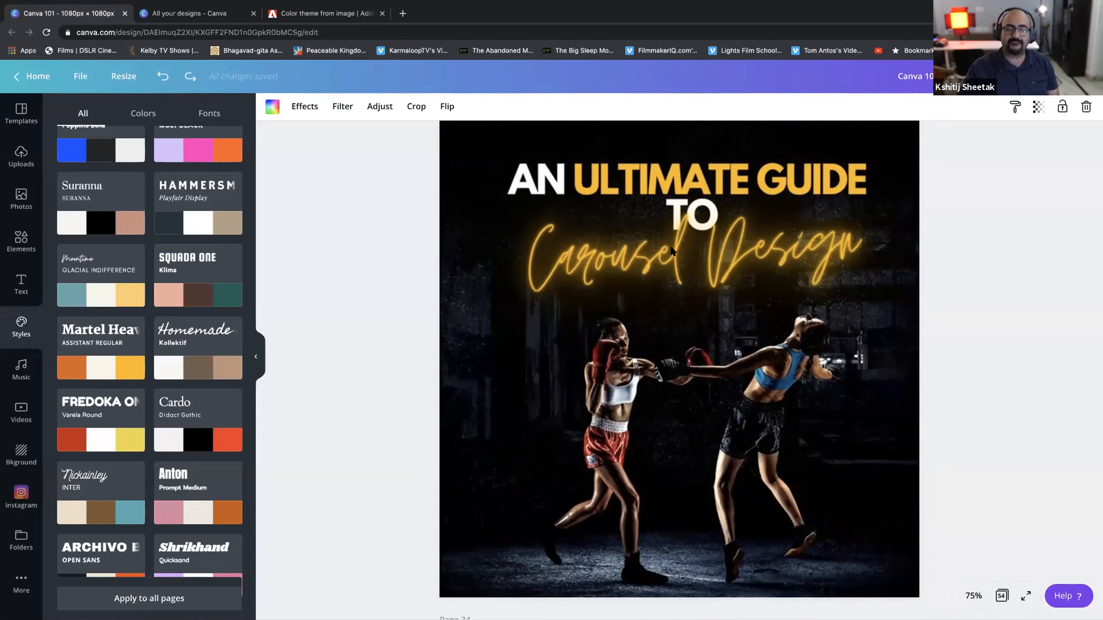
scroll(671, 249, "down", 20)
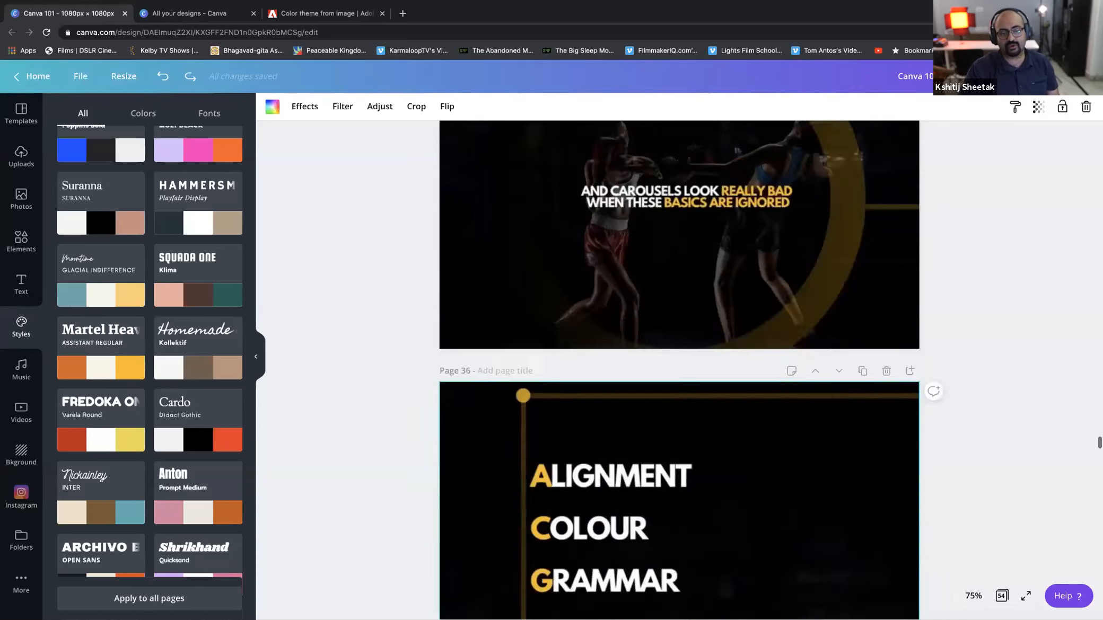
scroll(671, 250, "up", 20)
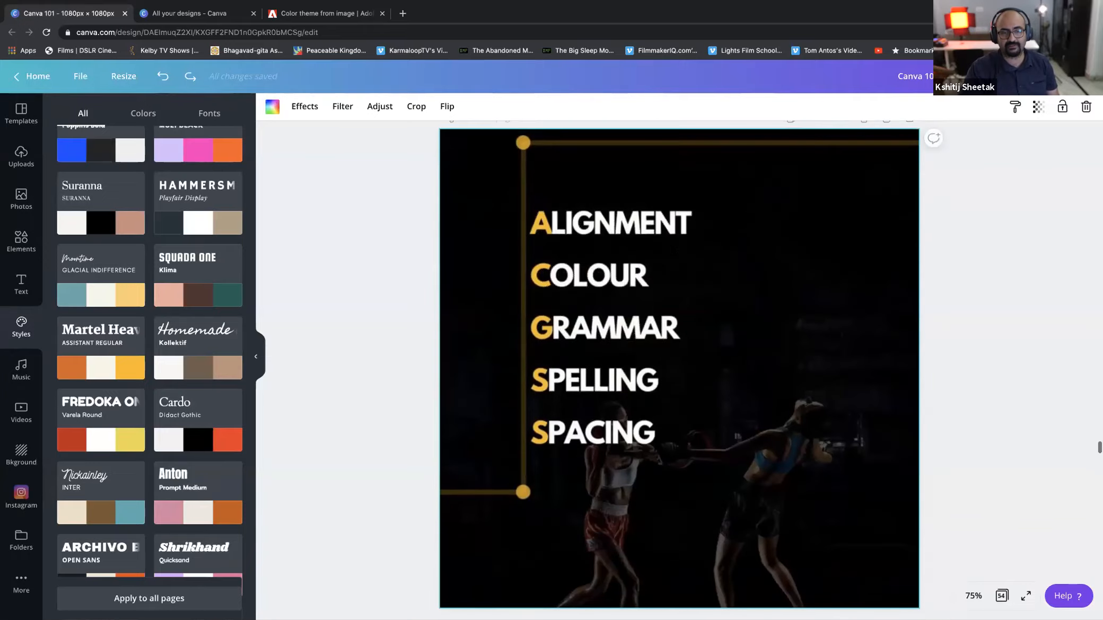
scroll(671, 249, "up", 6)
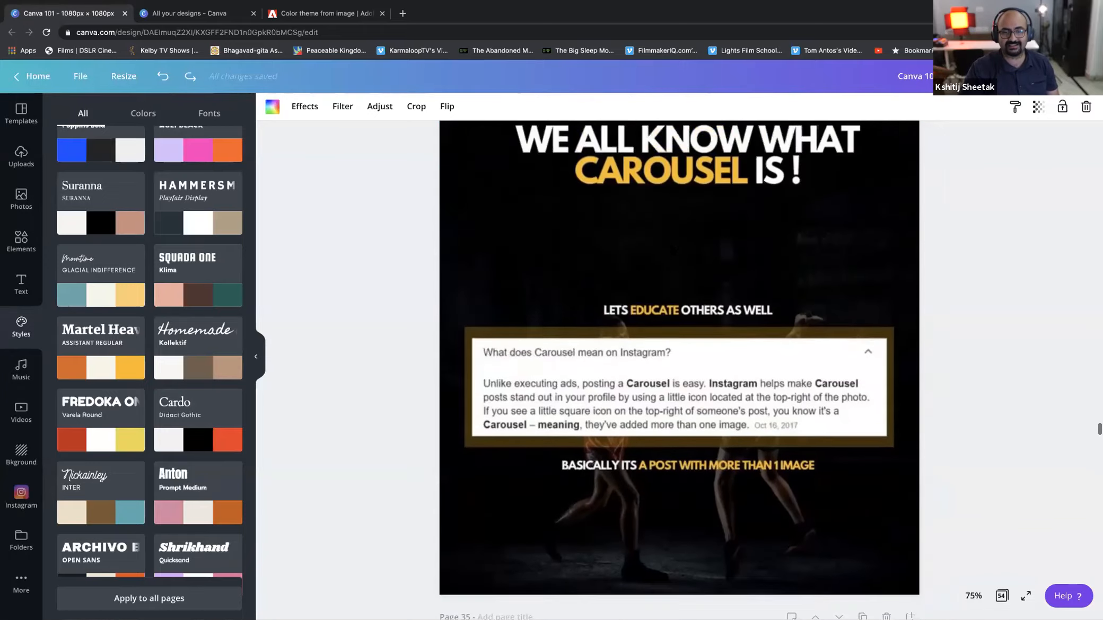
Go through the carousel guide from the slide explaining what a carousel is to the 5 tools slide on page 42.
scroll(623, 376, "down", 10)
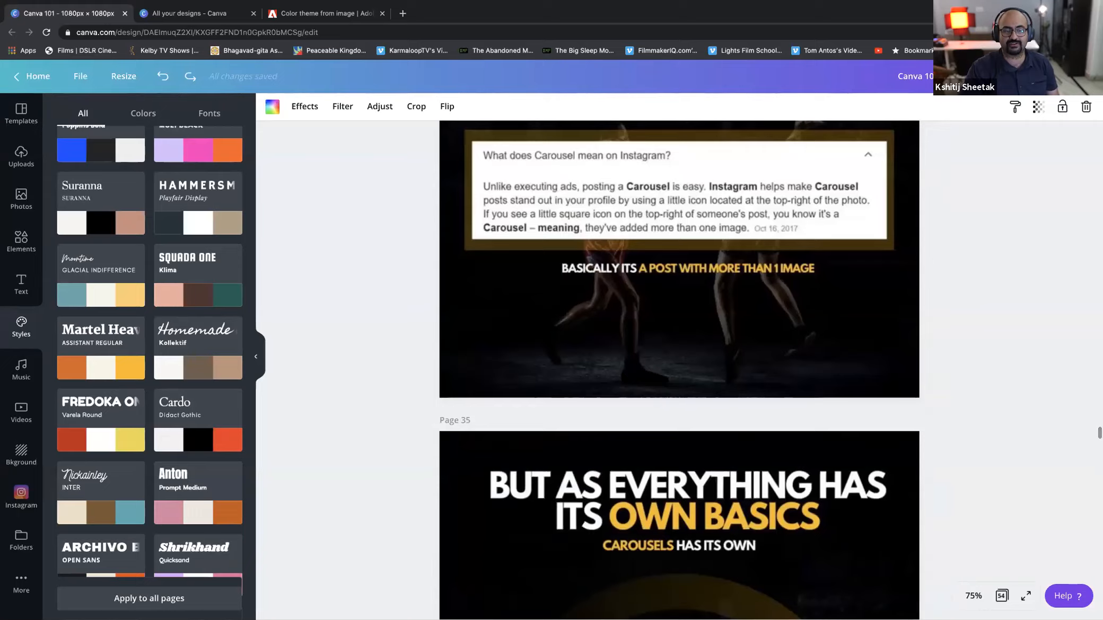
scroll(623, 377, "down", 20)
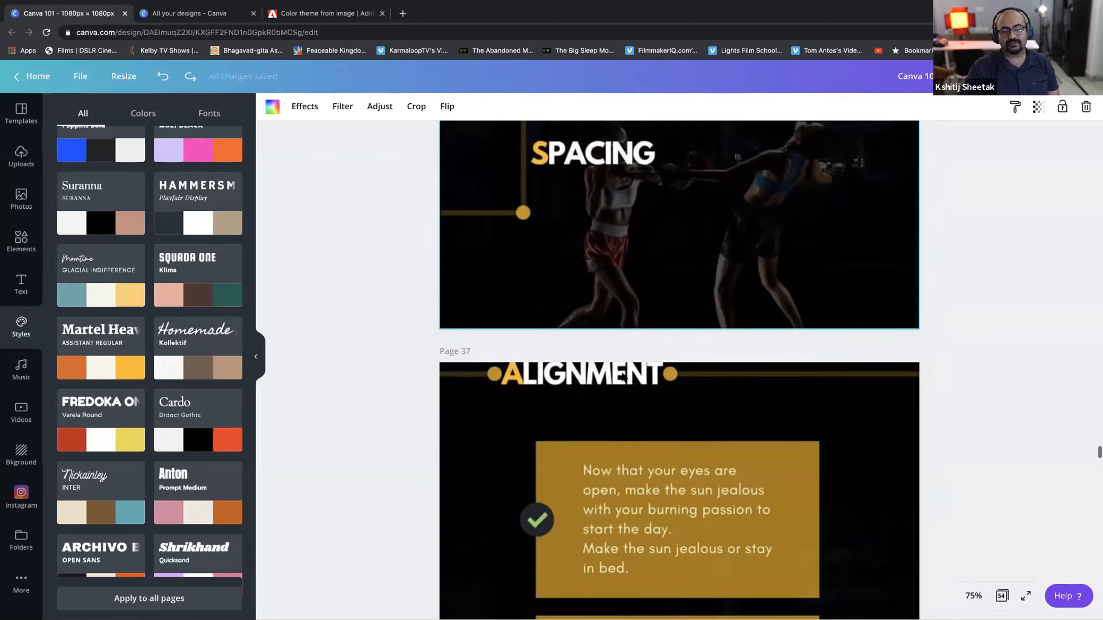
scroll(623, 378, "down", 20)
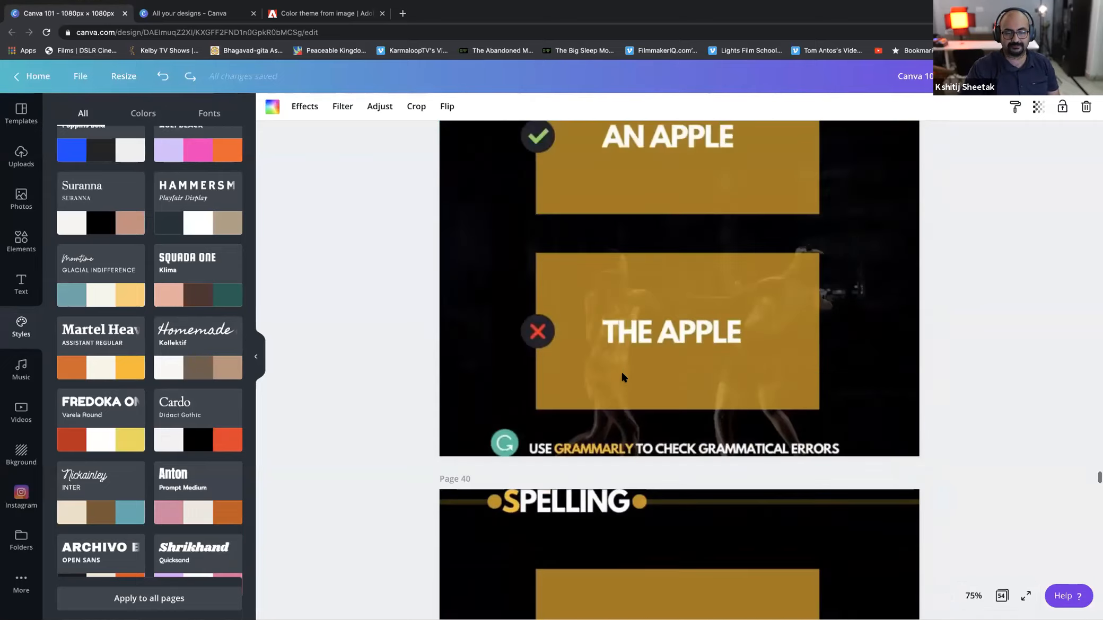
scroll(625, 378, "down", 15)
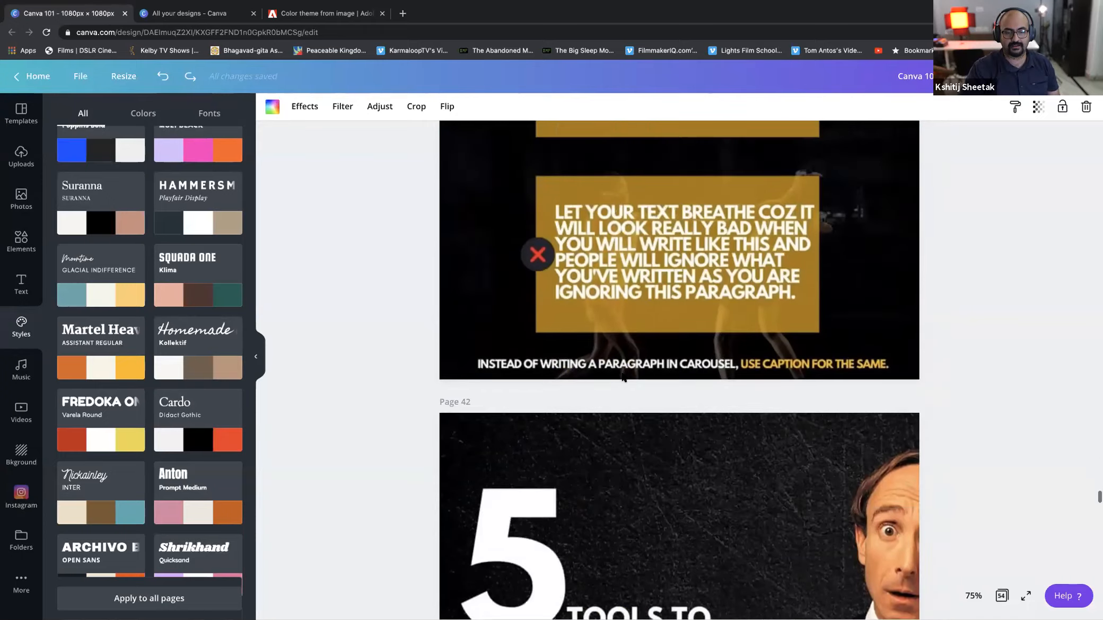
scroll(624, 377, "down", 2)
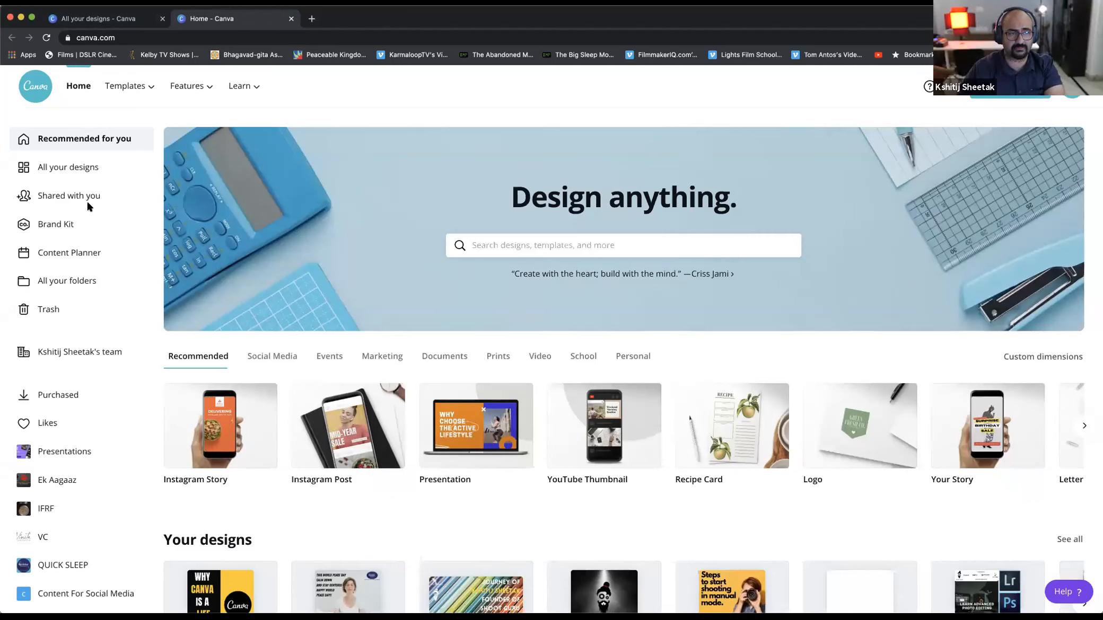
Make a copy of the wide carousel "Copy of Copy of Sites to sell photo" from all designs and open the new copy.
left_click(85, 171)
scroll(623, 375, "down", 5)
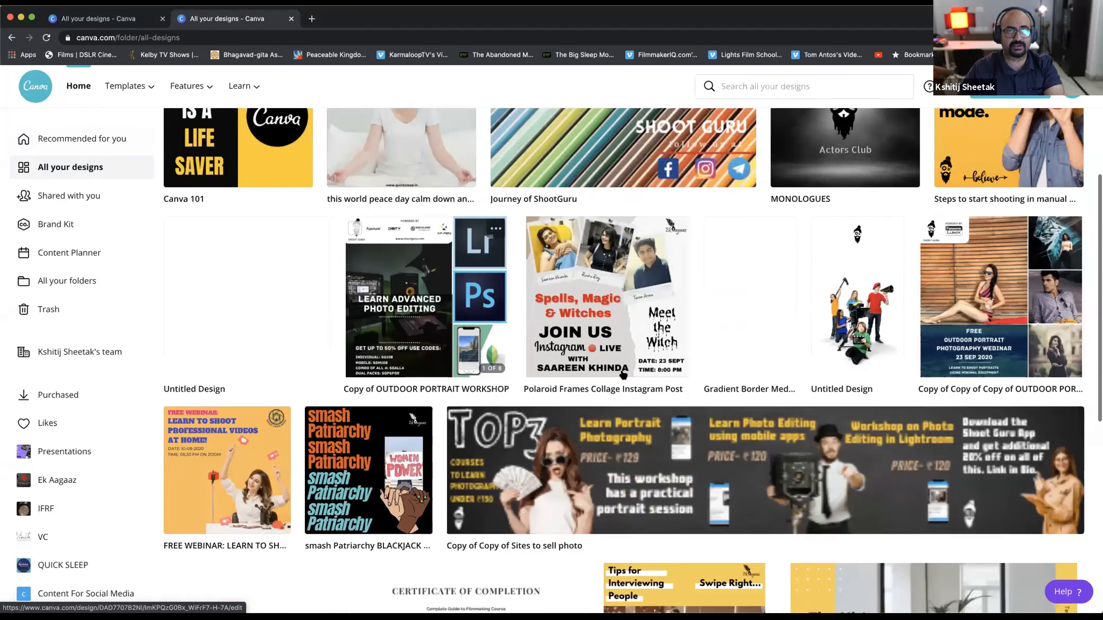
scroll(623, 375, "down", 1)
mouse_move(1081, 353)
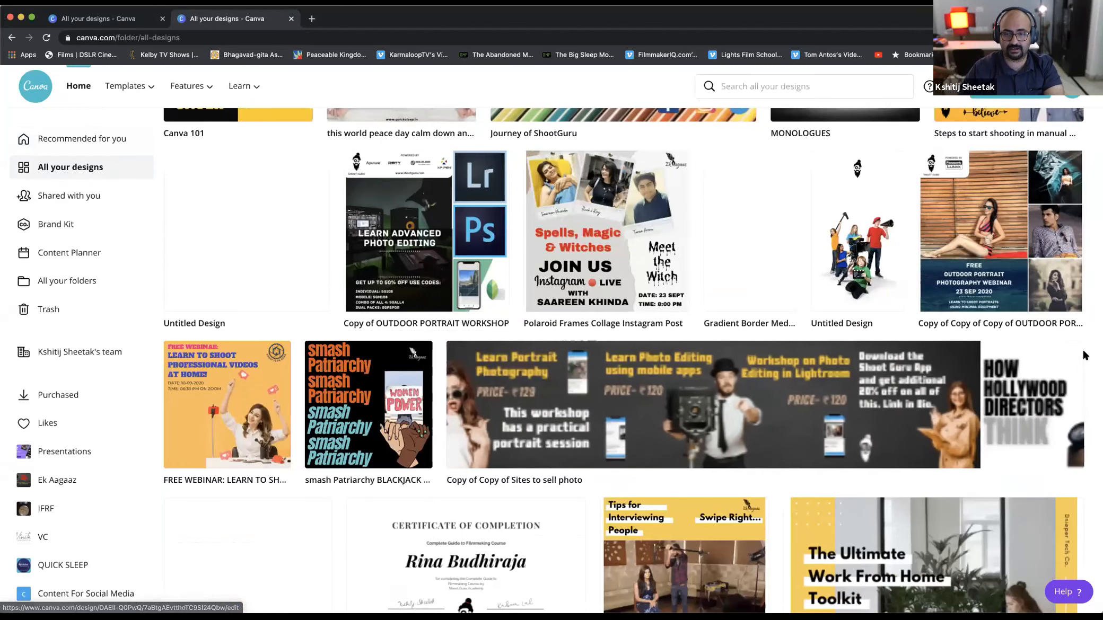
left_click(1071, 355)
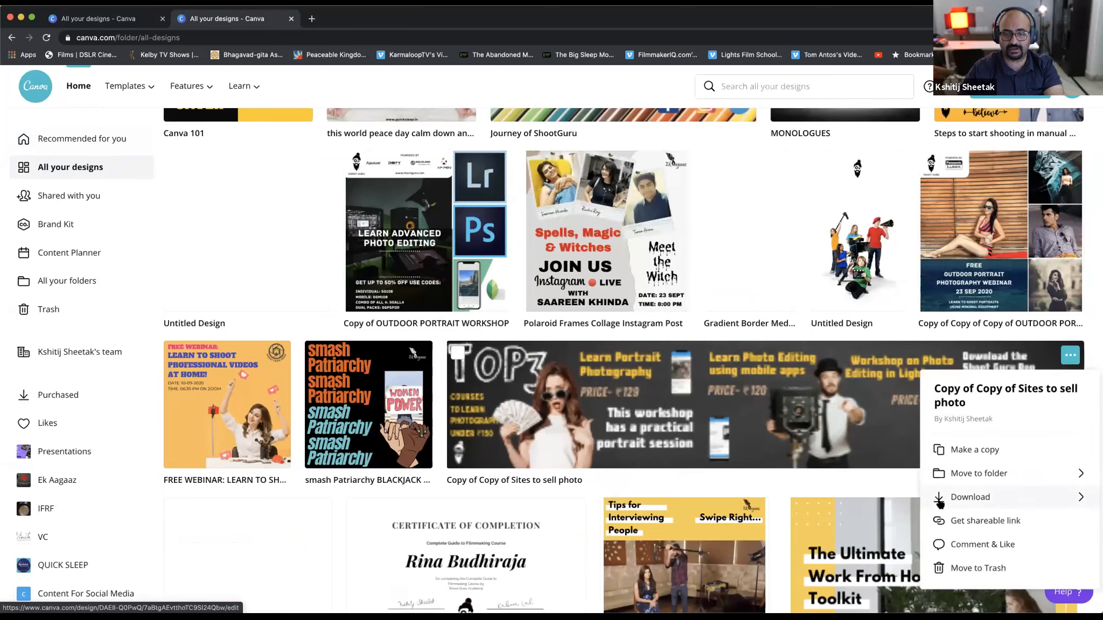
left_click(975, 449)
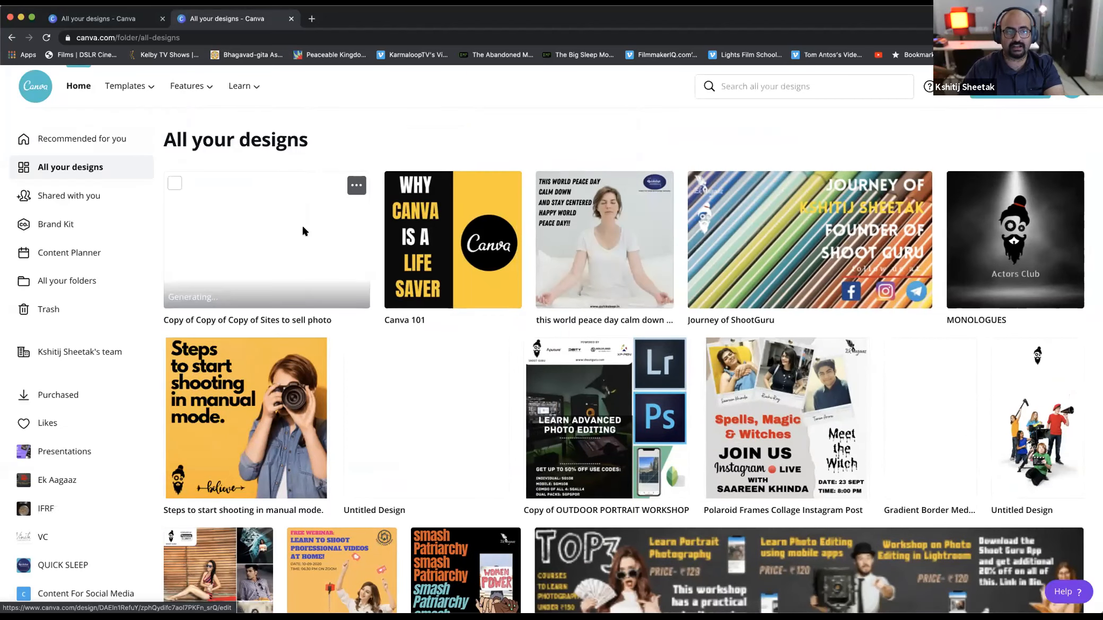
left_click(299, 227)
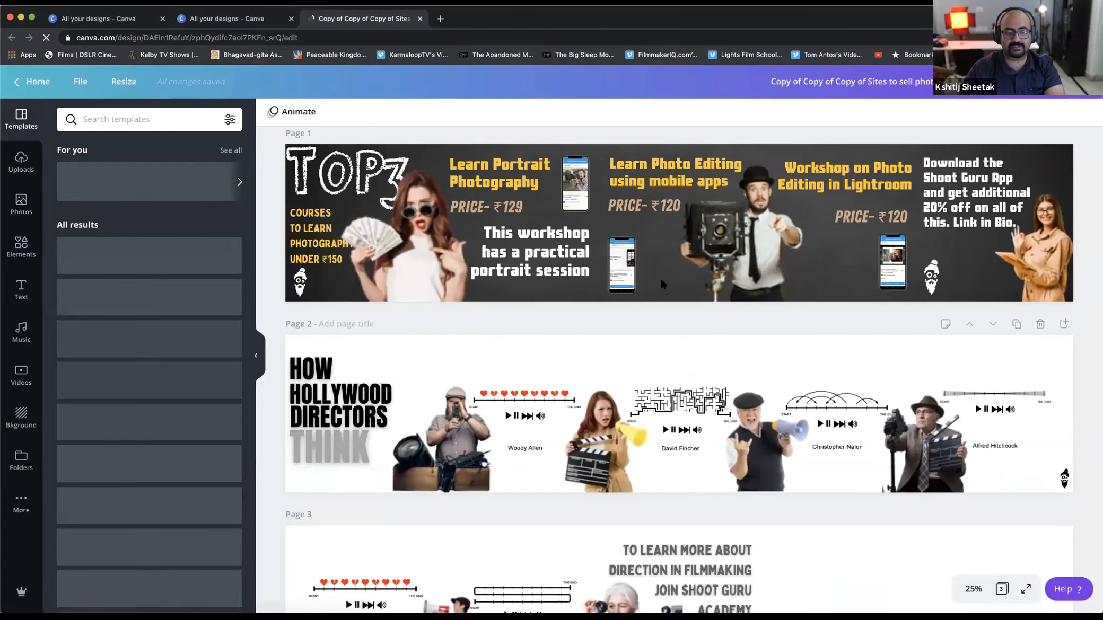
Look over the copied carousel's pages, delete the first two and clear the remaining page to a blank canvas.
scroll(662, 284, "down", 3)
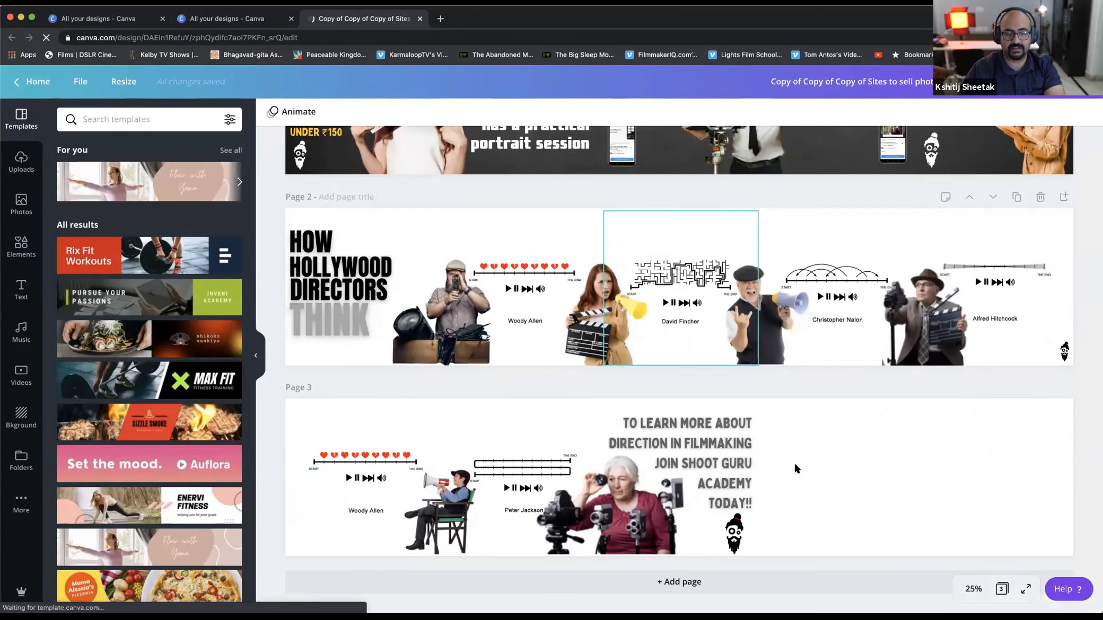
scroll(1063, 139, "up", 1)
scroll(1063, 139, "up", 2)
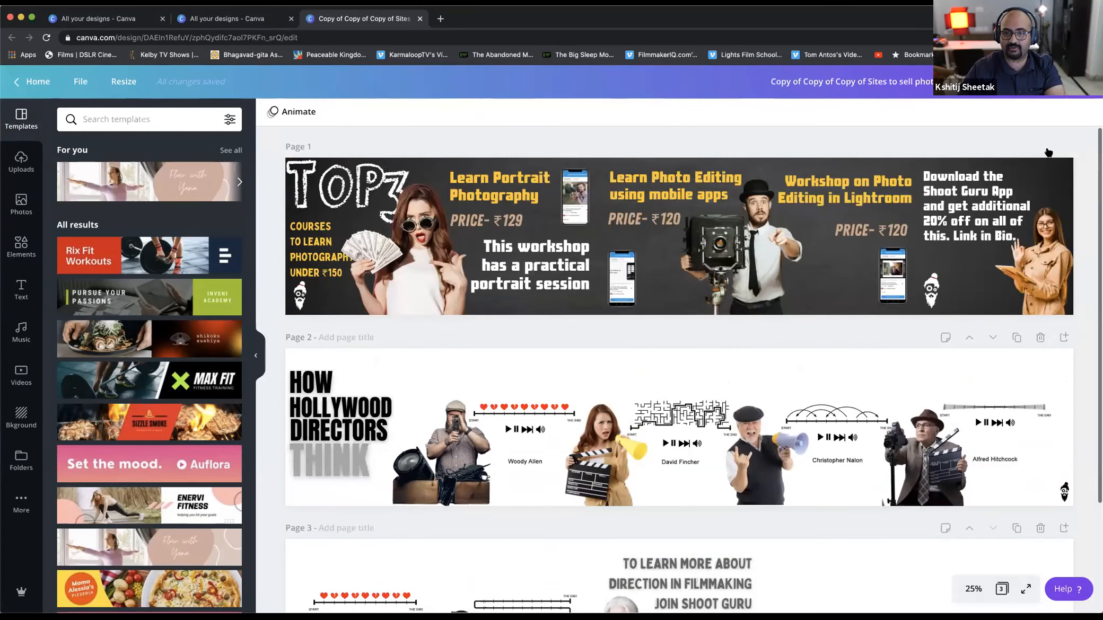
left_click(1039, 174)
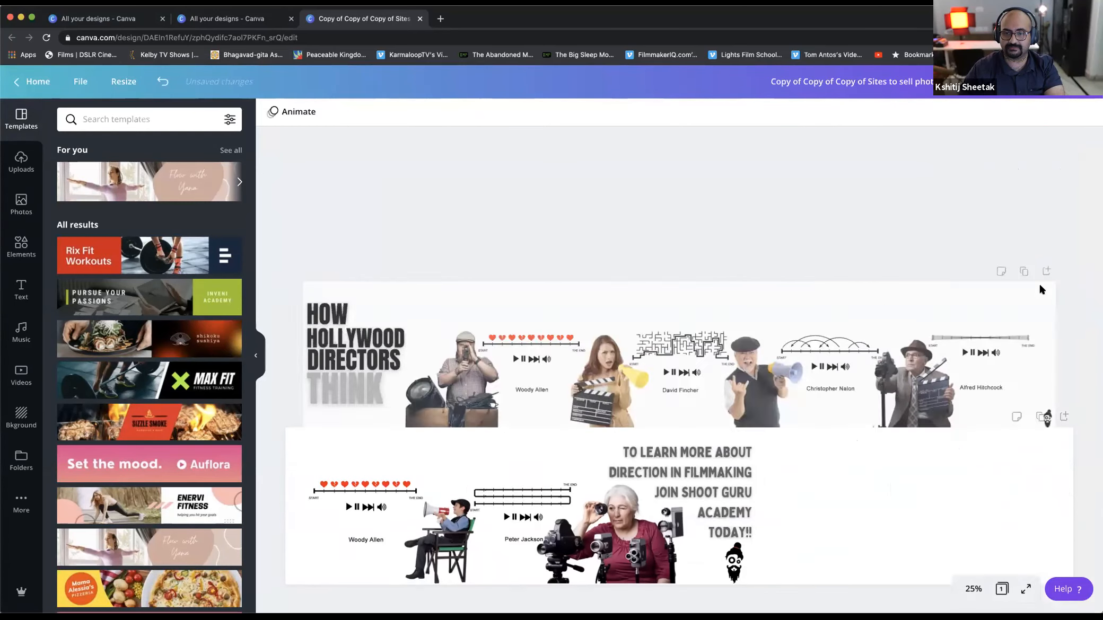
left_click(1034, 272)
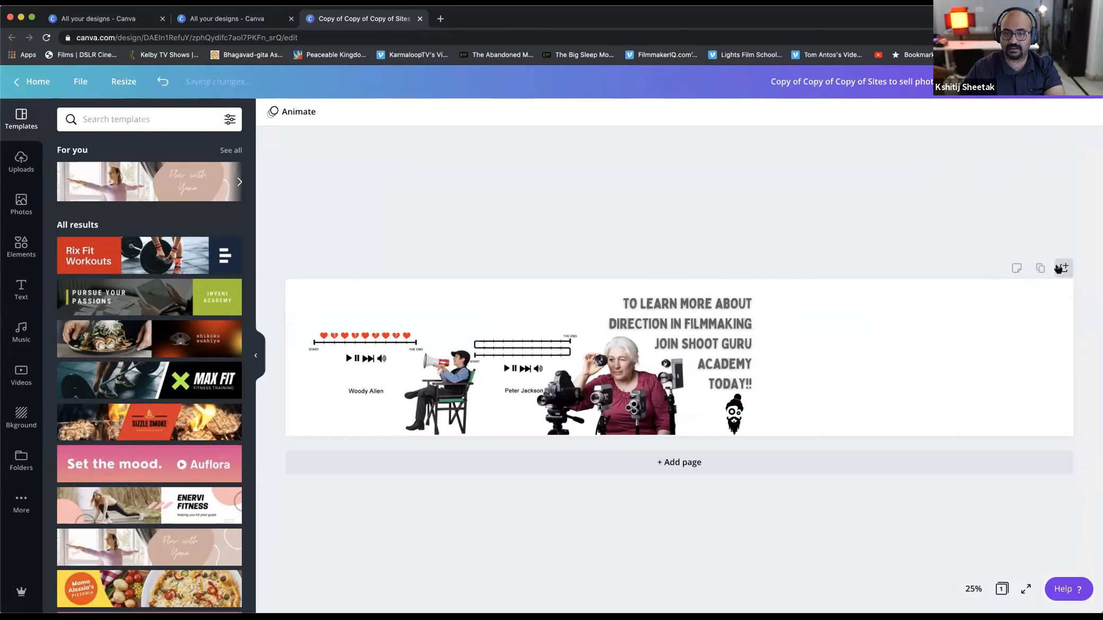
left_click(1043, 268)
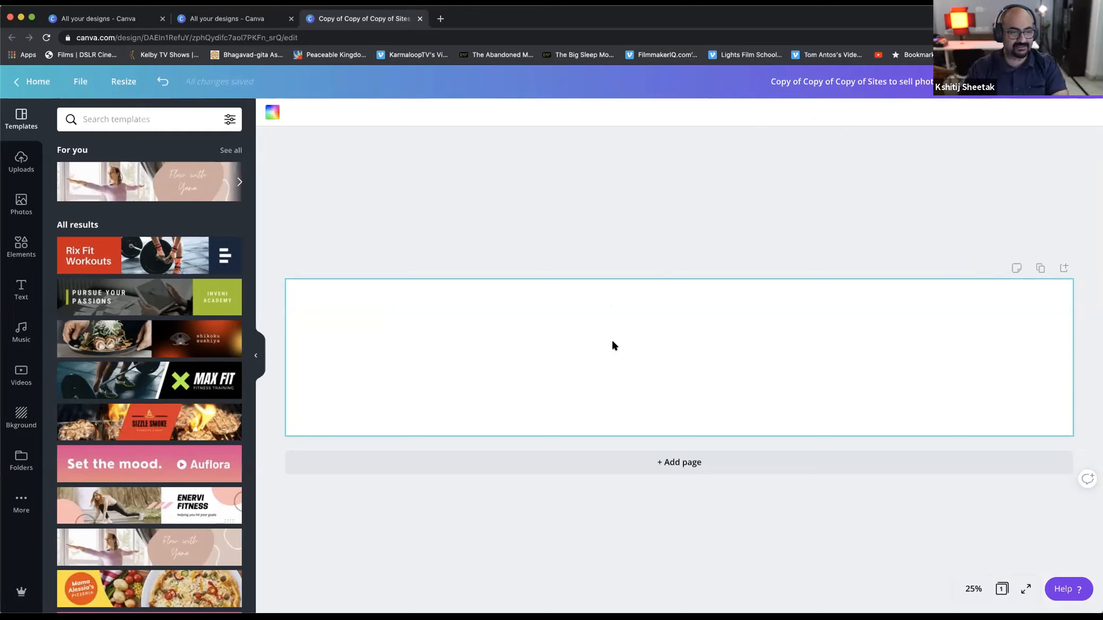
Search the photos for "food" and add the free photo of a dark wooden table with a salad plate to the page.
left_click(21, 205)
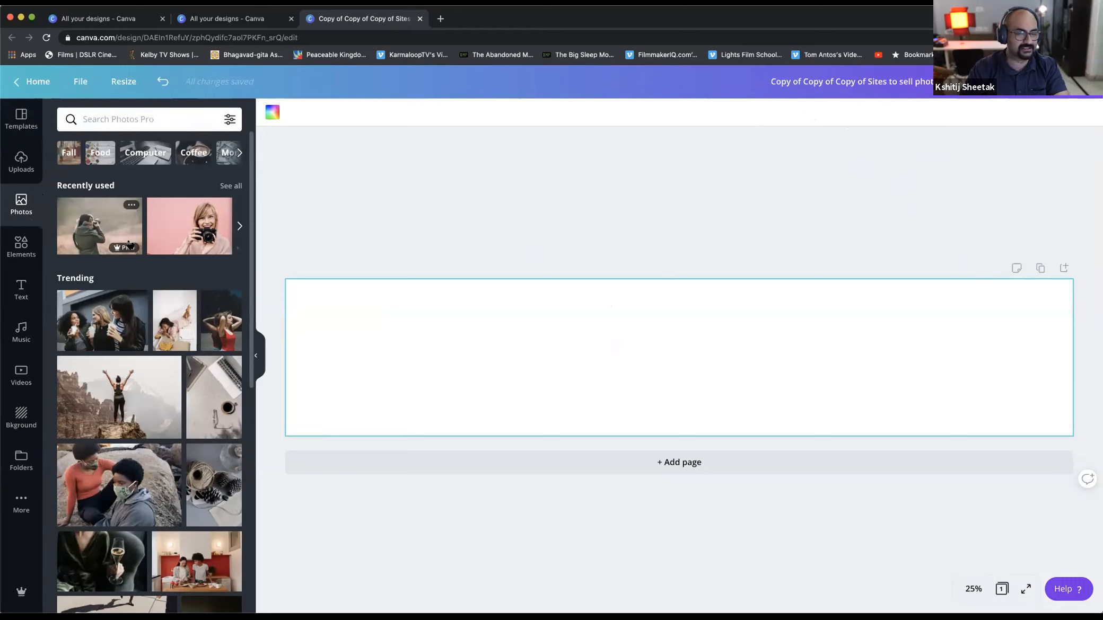
mouse_move(128, 243)
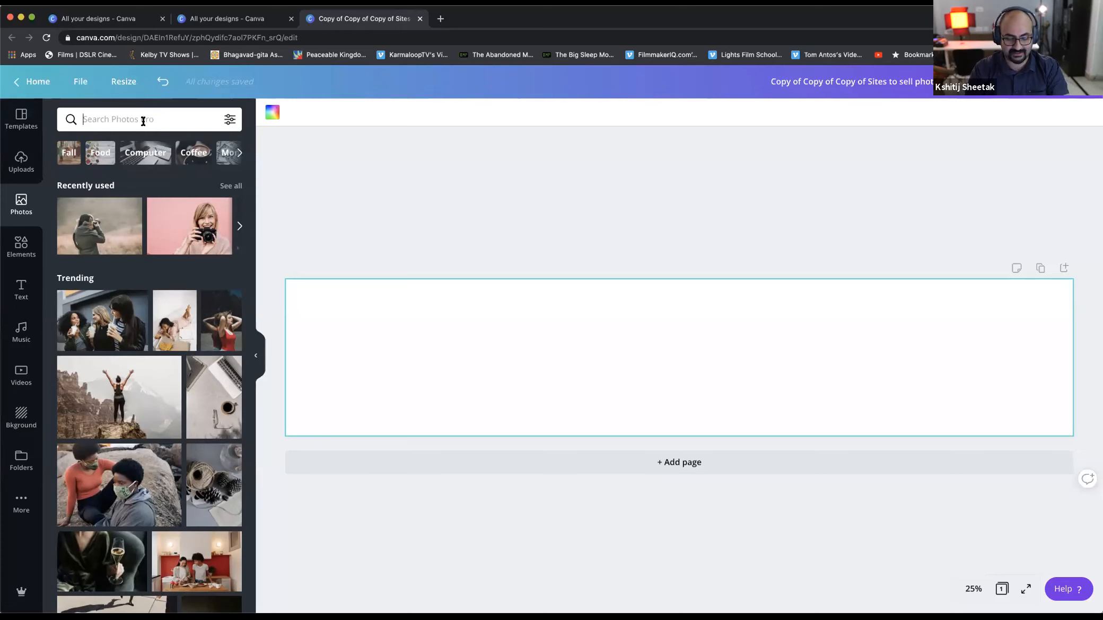
type("food")
key("Return")
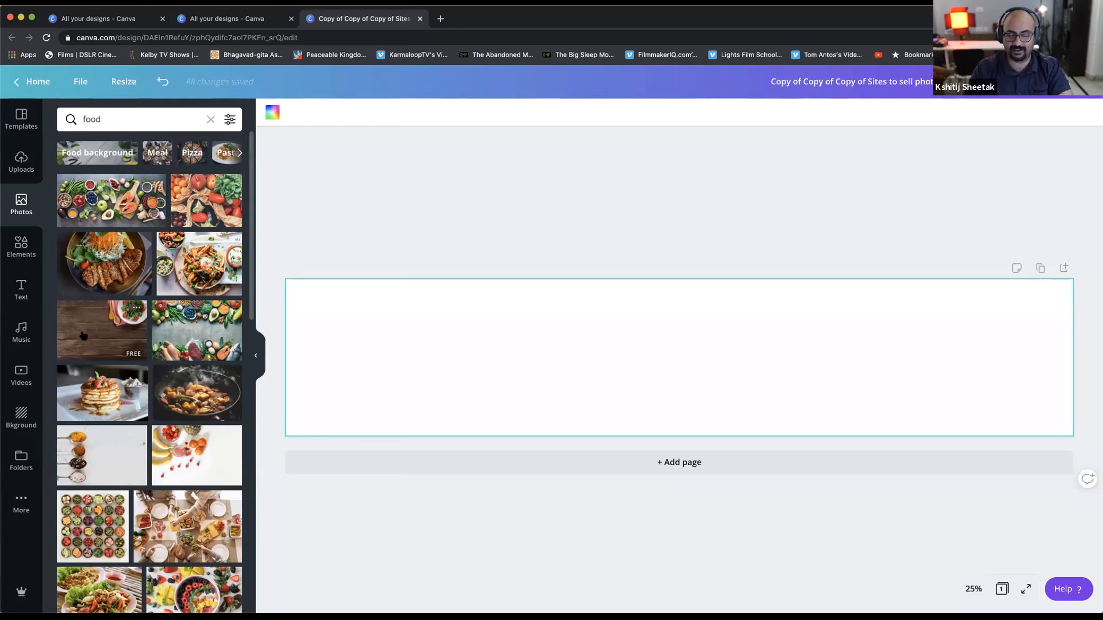
left_click(118, 323)
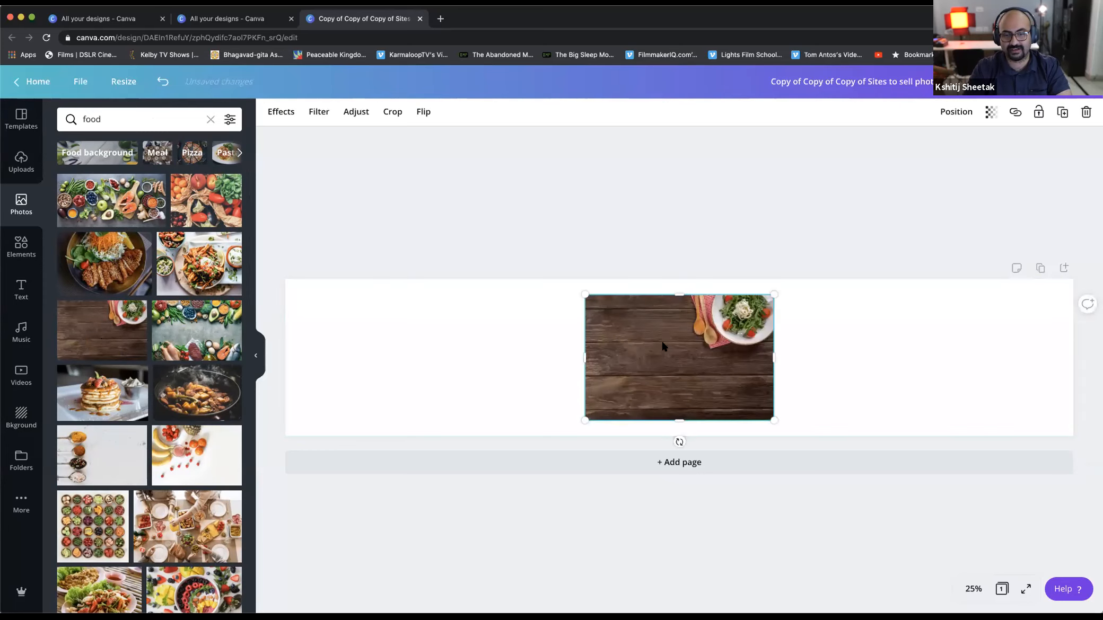
Make the wooden table photo fill the entire wide page as its background.
left_click_drag(657, 362, 953, 346)
left_click_drag(891, 404, 242, 531)
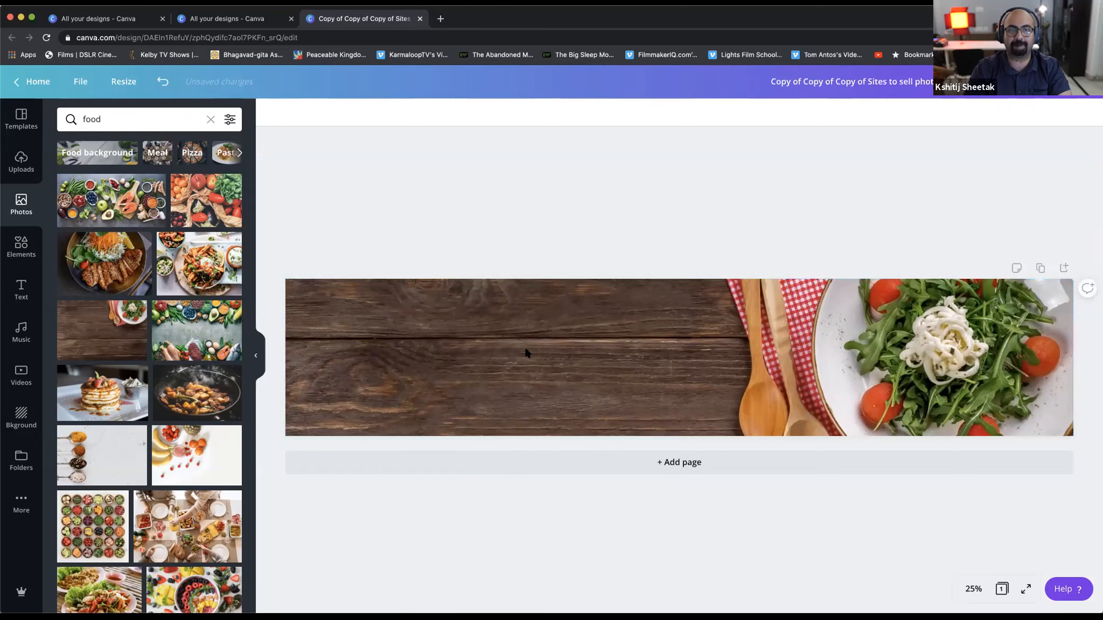
left_click(563, 389)
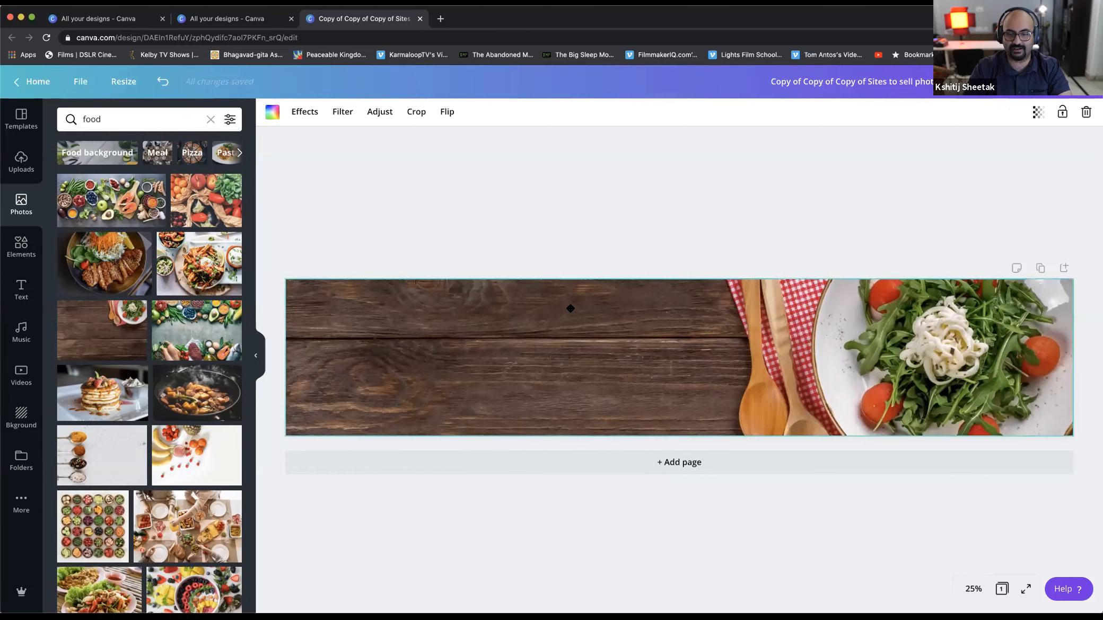
Reposition the wooden table background within its crop to show both spoons and the lower half of the salad plate.
double_click(571, 260)
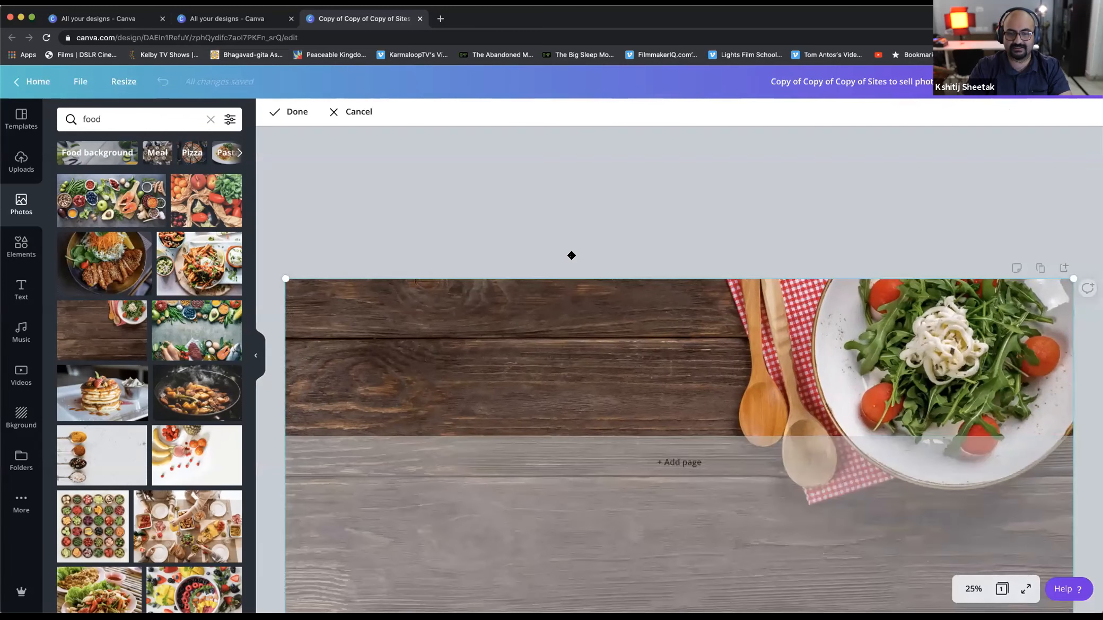
left_click_drag(286, 276, 271, 272)
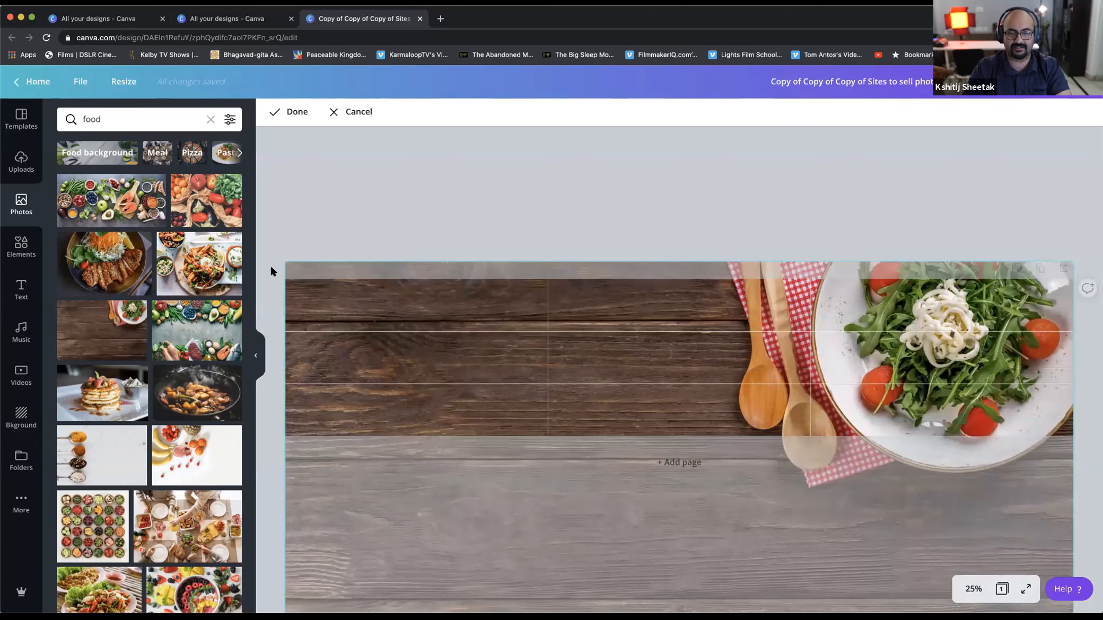
left_click_drag(563, 320, 279, 254)
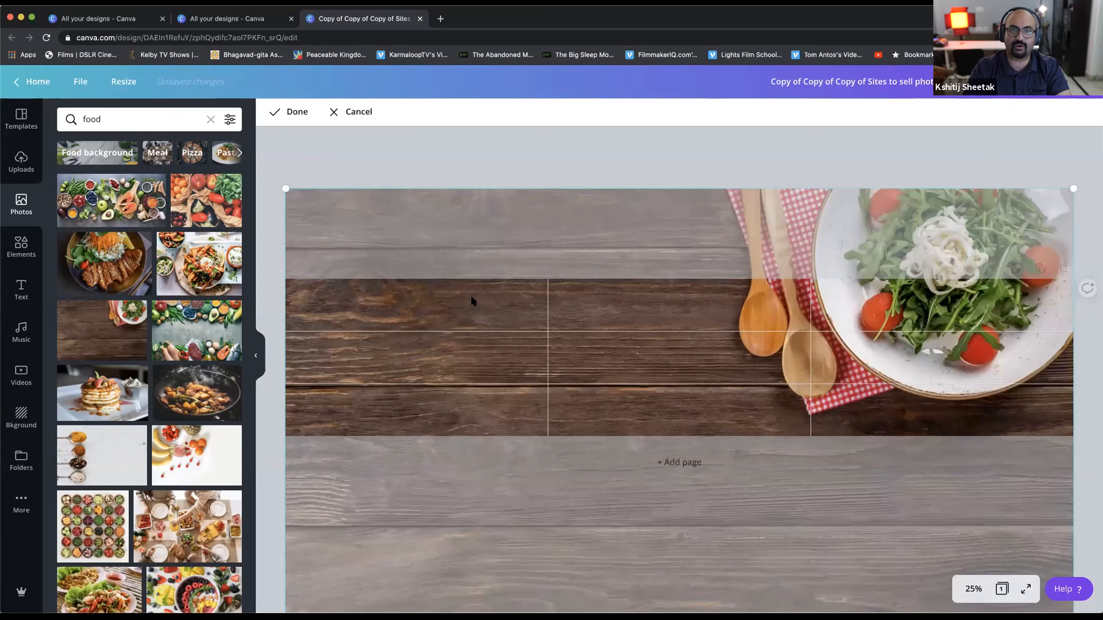
key("Return")
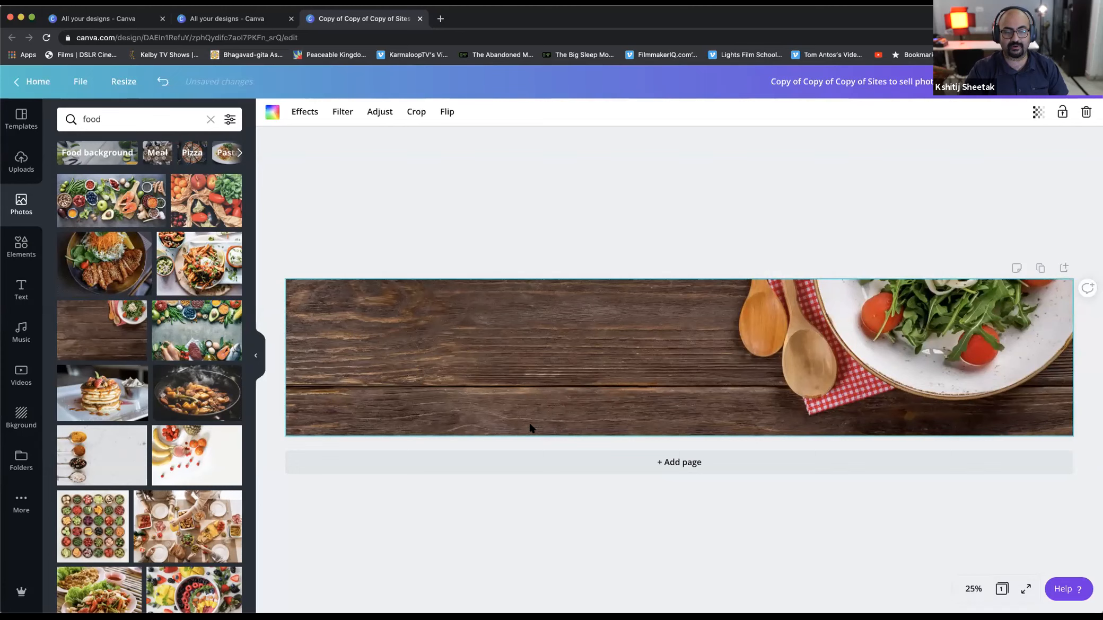
Detach the wooden table photo from the background and fit it to the full page height at the page's right end.
right_click(703, 375)
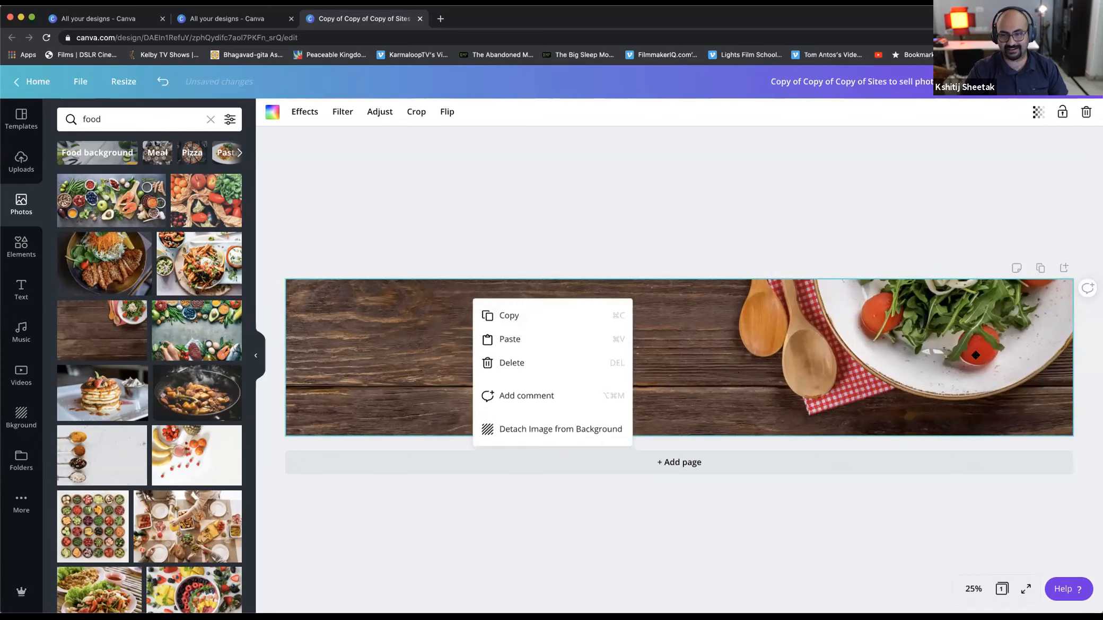
left_click(554, 429)
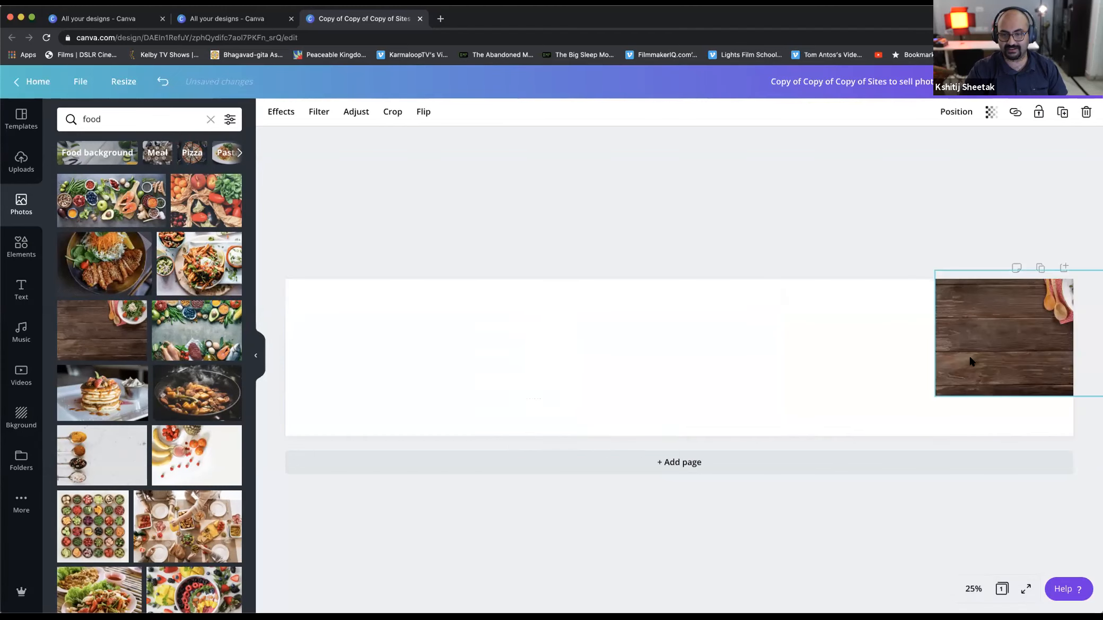
left_click_drag(879, 407, 820, 430)
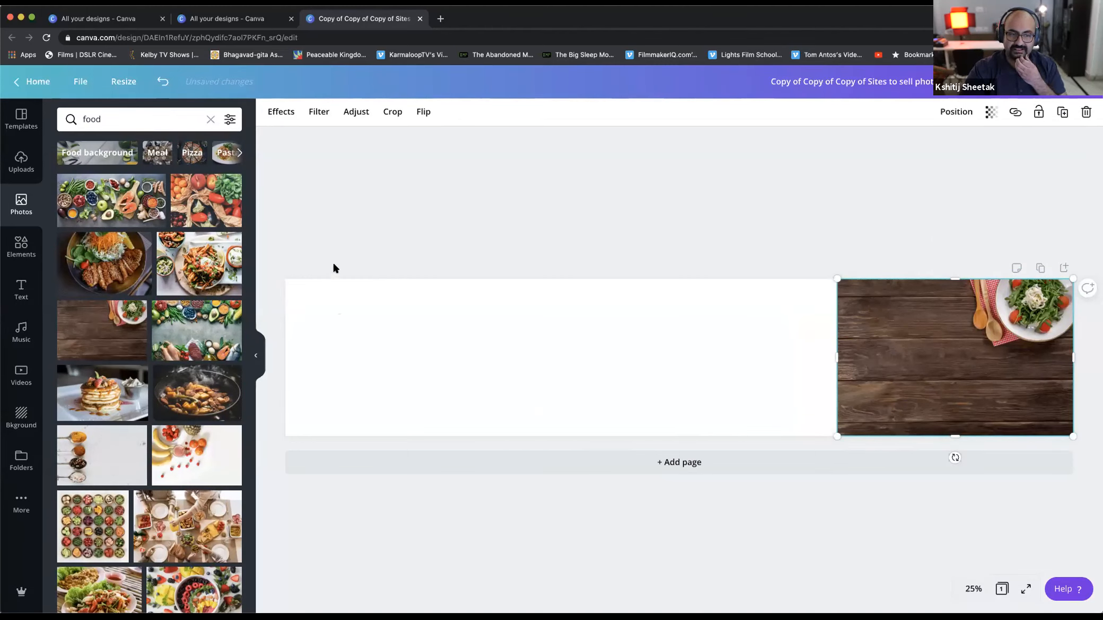
Delete the wooden table photo from the page.
left_click(402, 316)
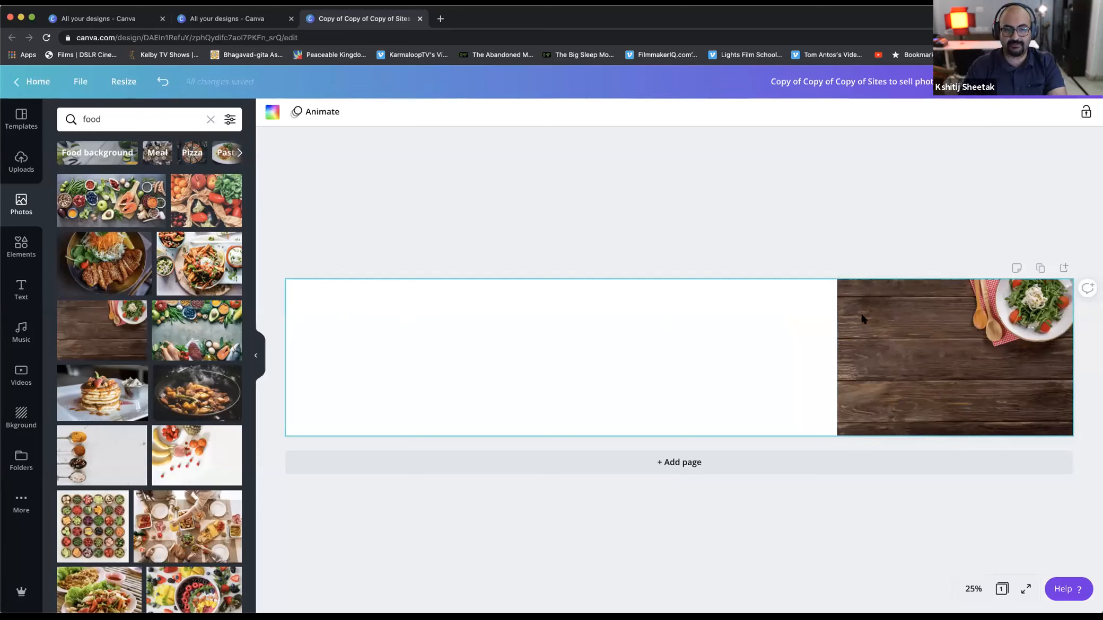
left_click(980, 321)
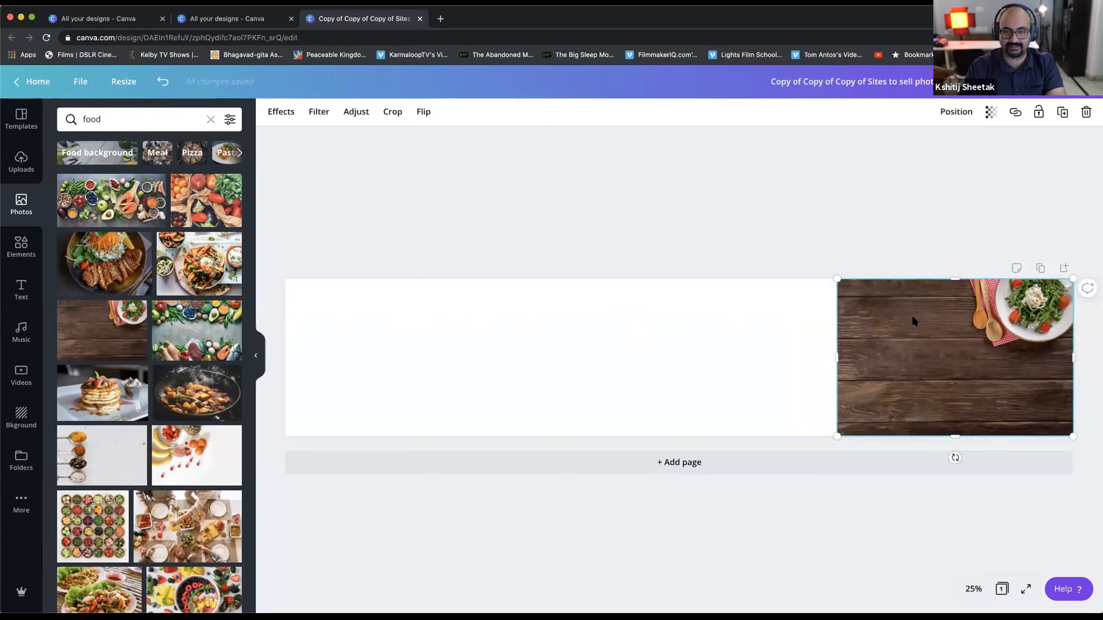
key("Delete")
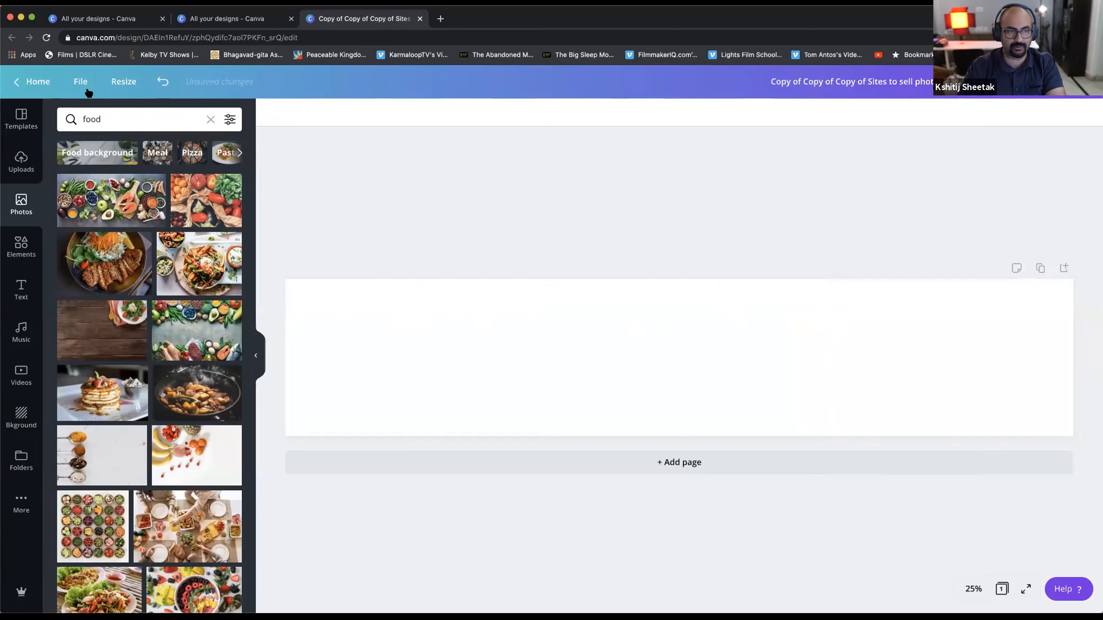
Show the rulers and place four vertical guides that divide the wide page into five roughly equal sections.
left_click(80, 84)
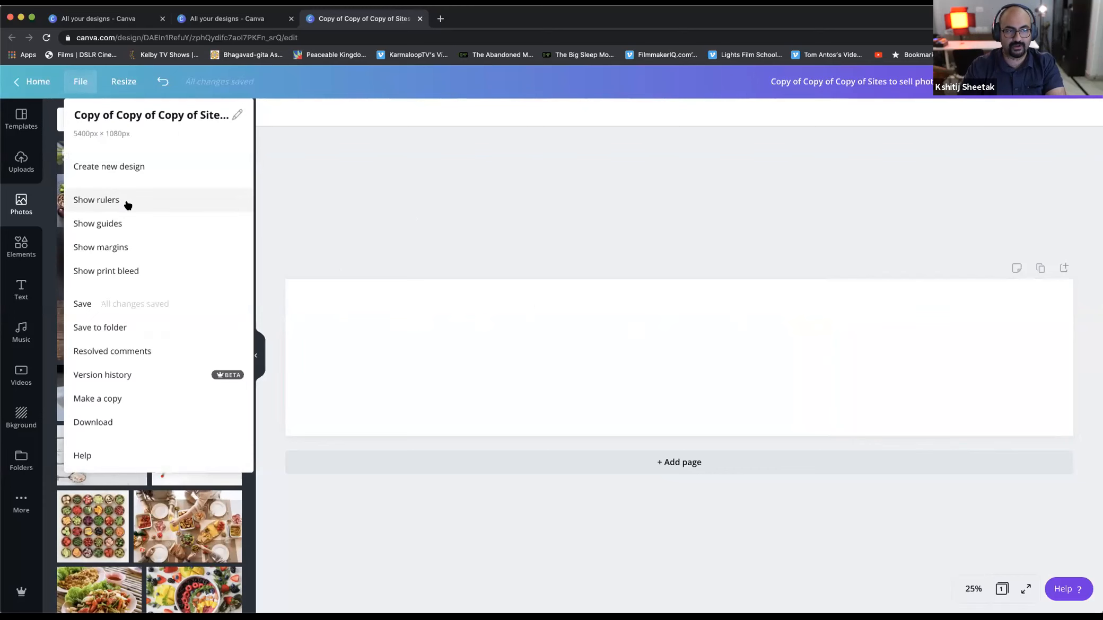
left_click(147, 203)
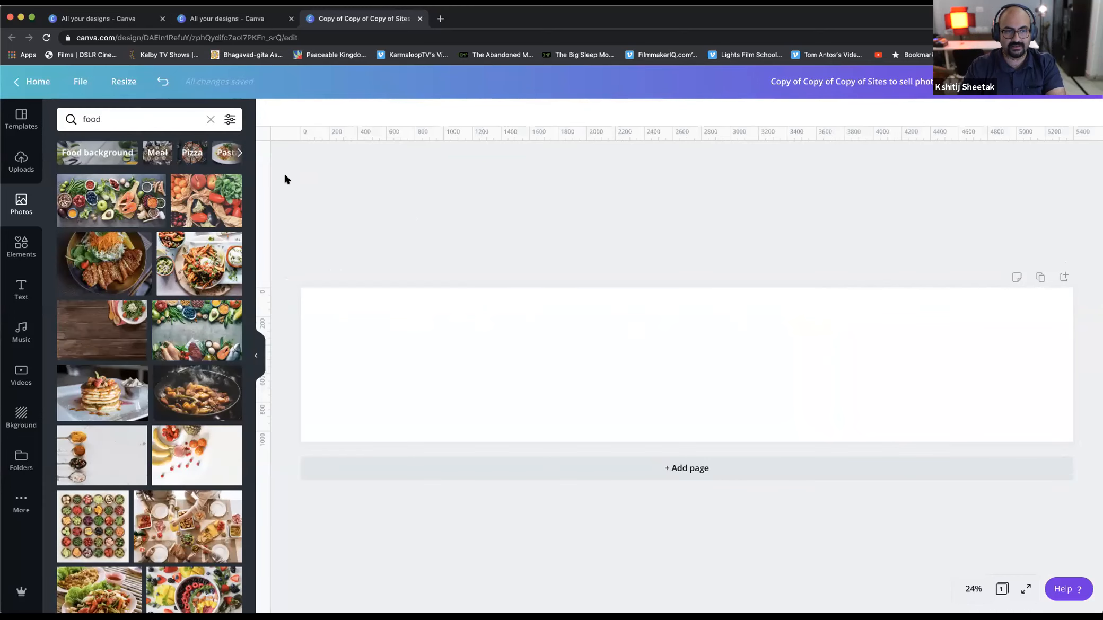
left_click_drag(260, 181, 289, 180)
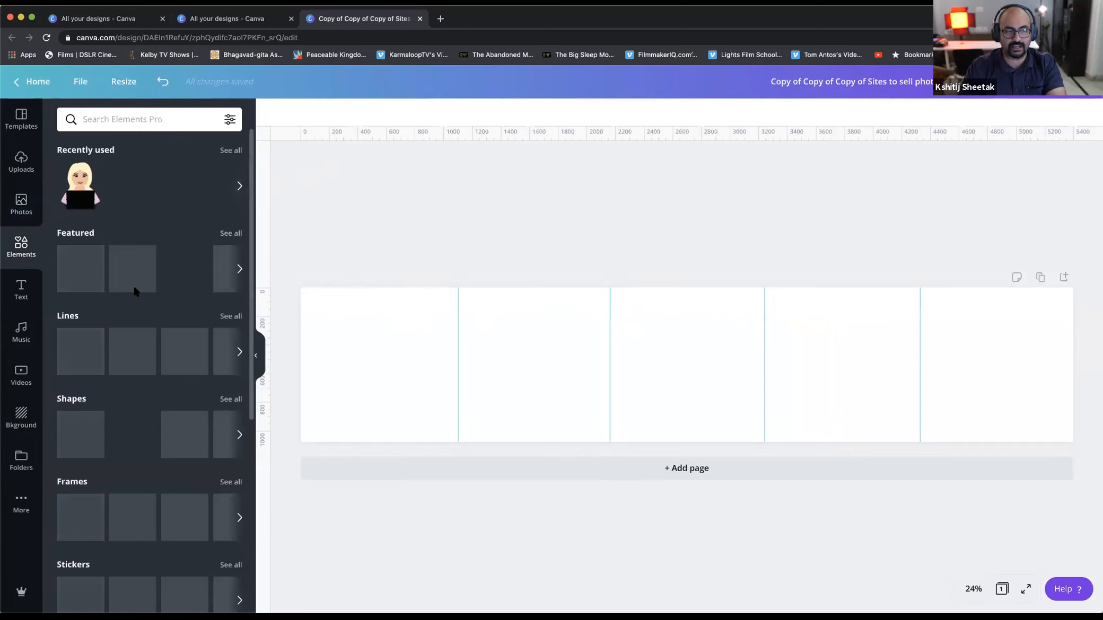
Add a square covering the full page height at the page's left end and align the first guide to its edge at 1080.
left_click(136, 438)
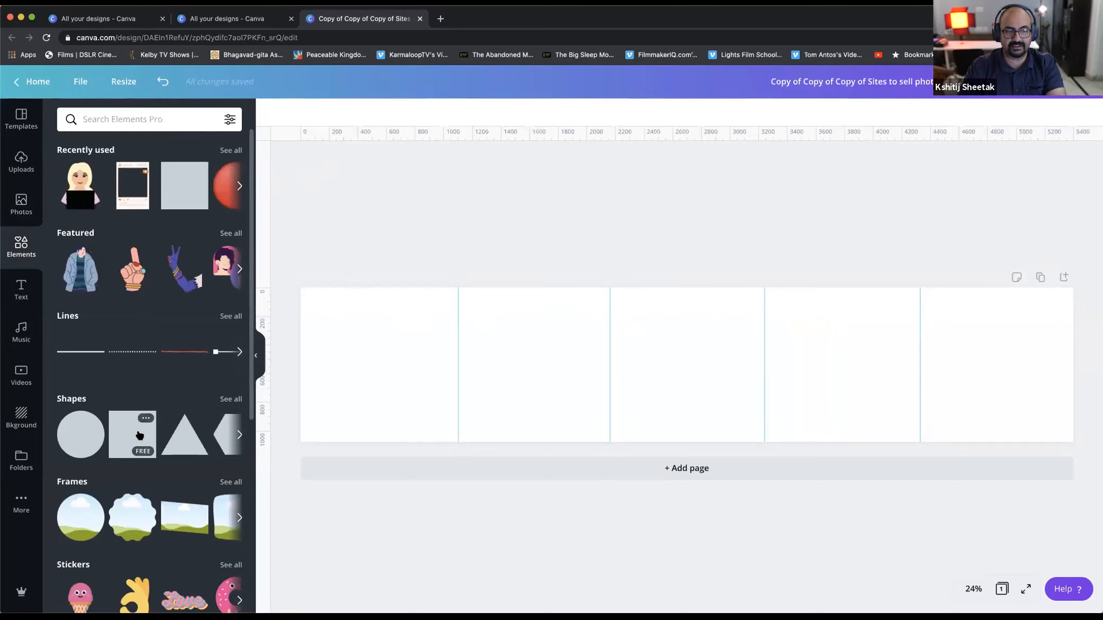
mouse_move(333, 350)
left_mouse_down()
mouse_move(352, 349)
mouse_move(345, 338)
left_mouse_up()
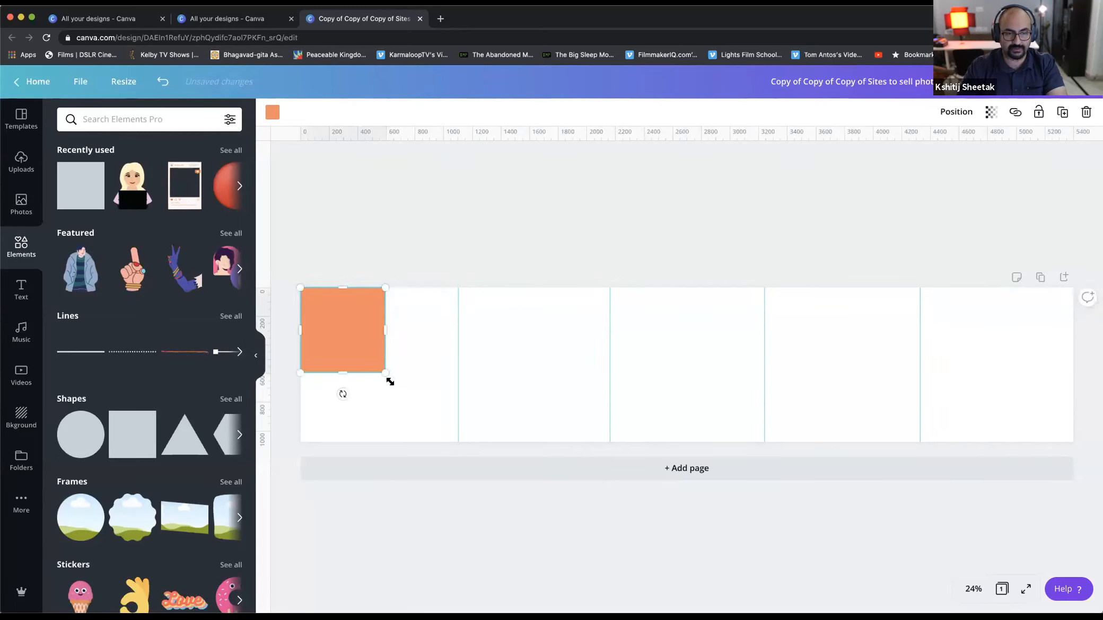
left_click_drag(399, 390, 454, 436)
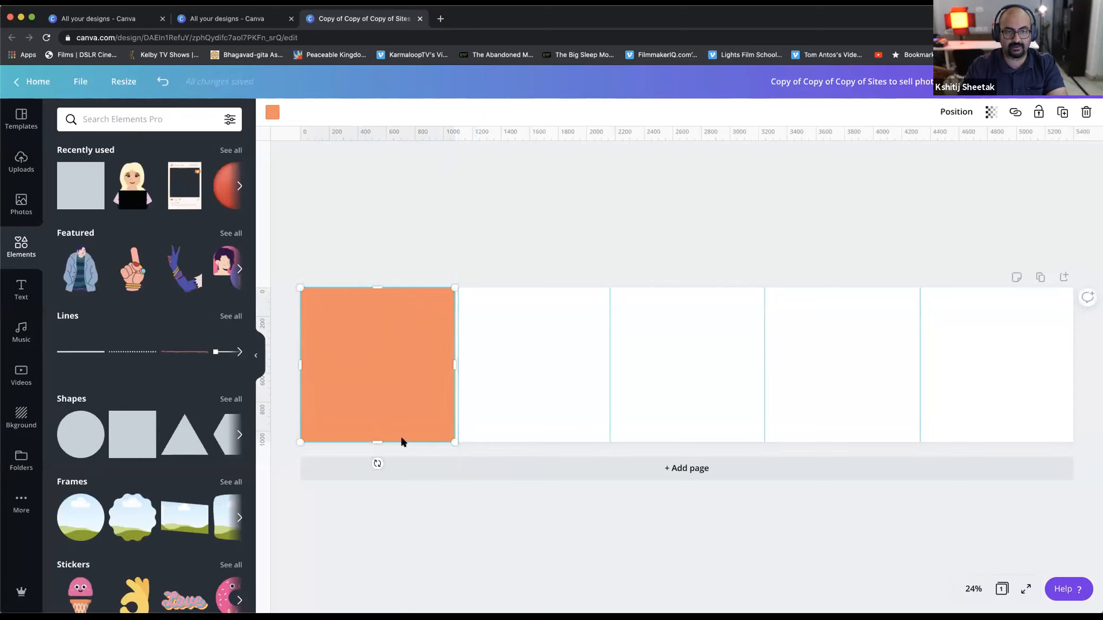
left_click(456, 302)
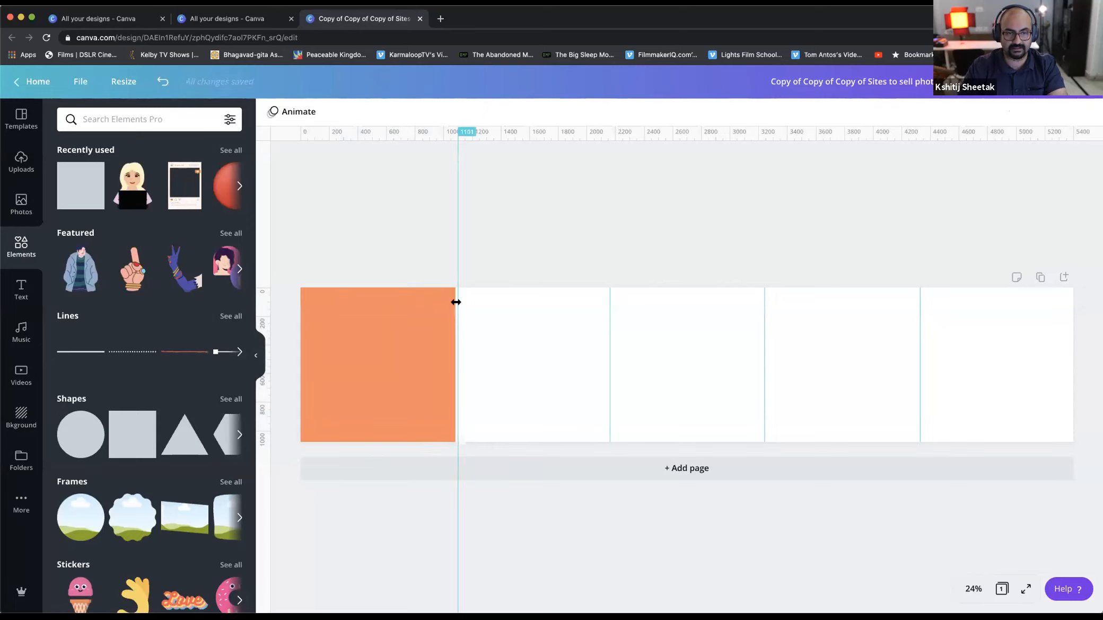
left_click_drag(451, 302, 448, 302)
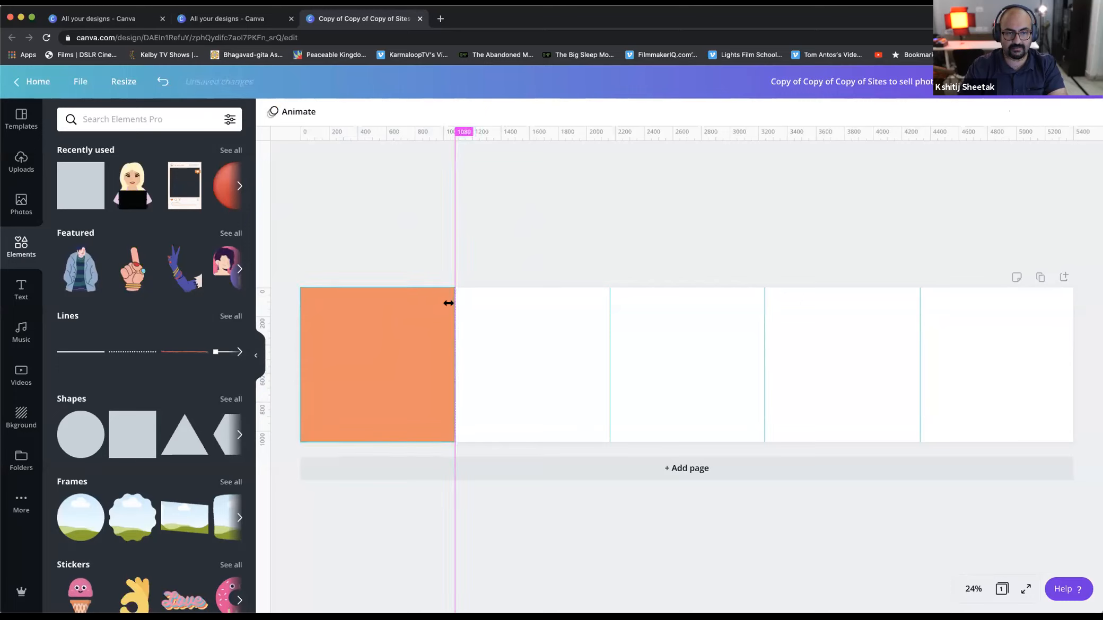
Move the orange square through the other sections to check the remaining guides, and delete it.
left_click_drag(480, 363, 610, 315)
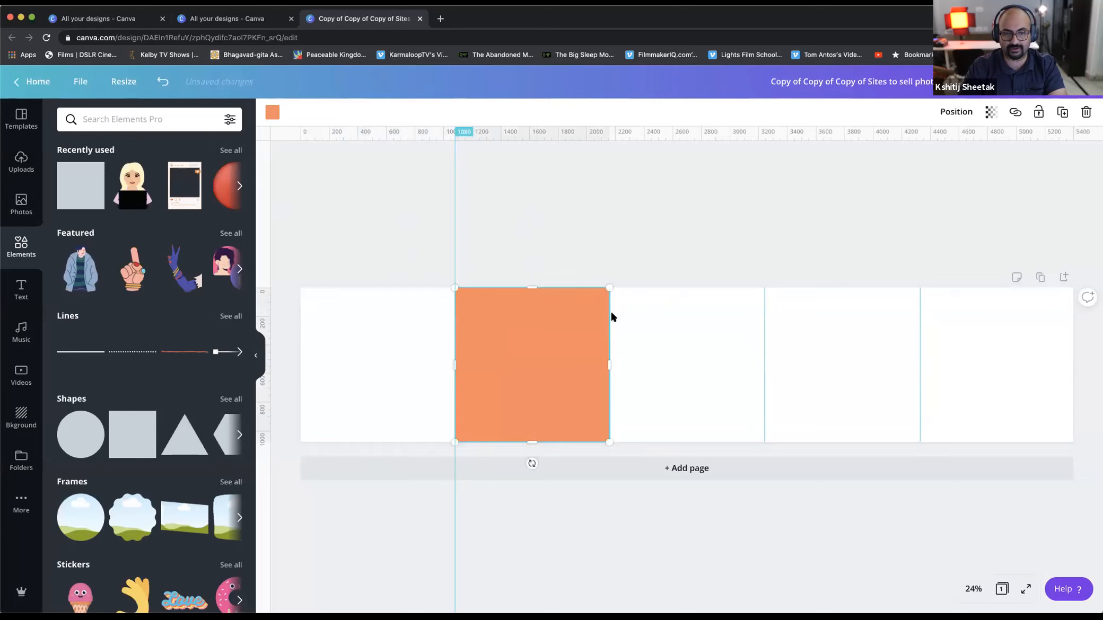
left_click_drag(706, 362, 859, 369)
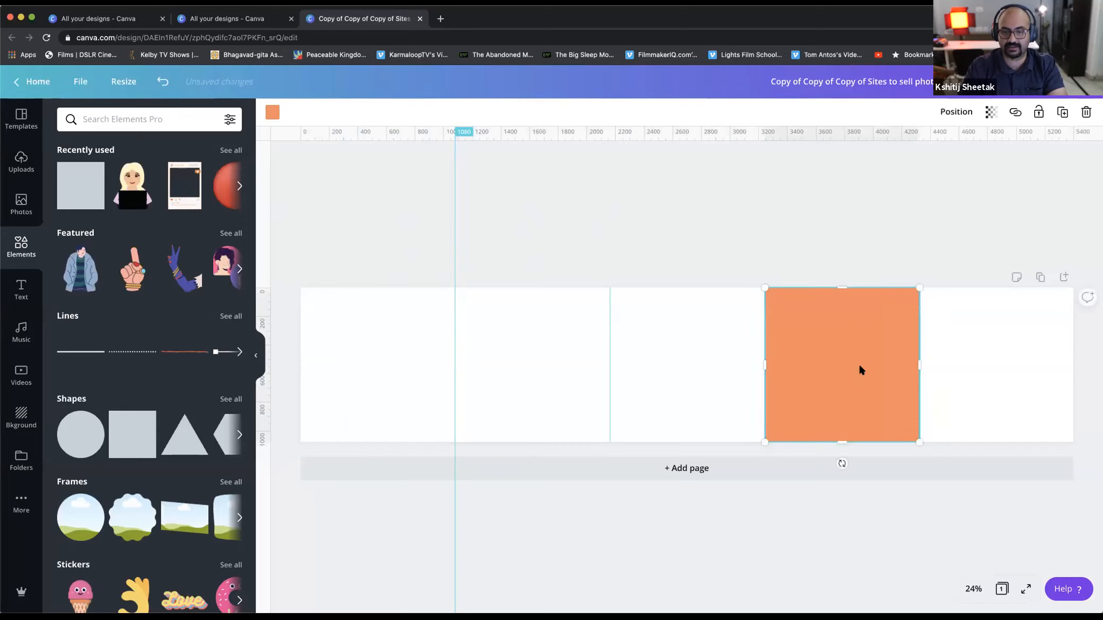
key("Delete")
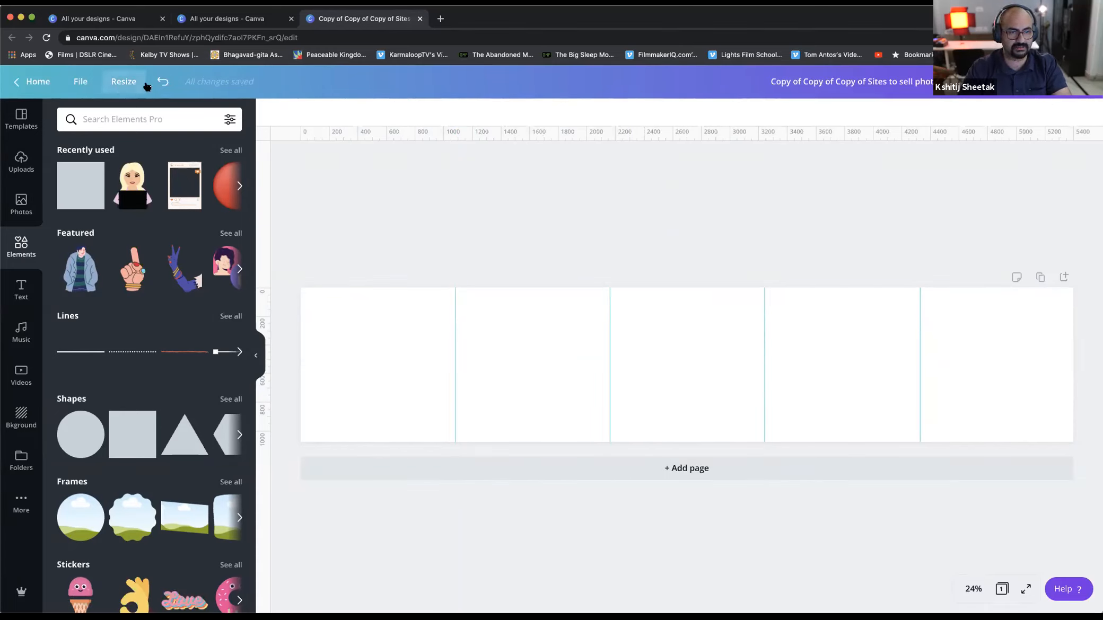
View the design's resize options, and add a blank second page and delete it again.
left_click(145, 84)
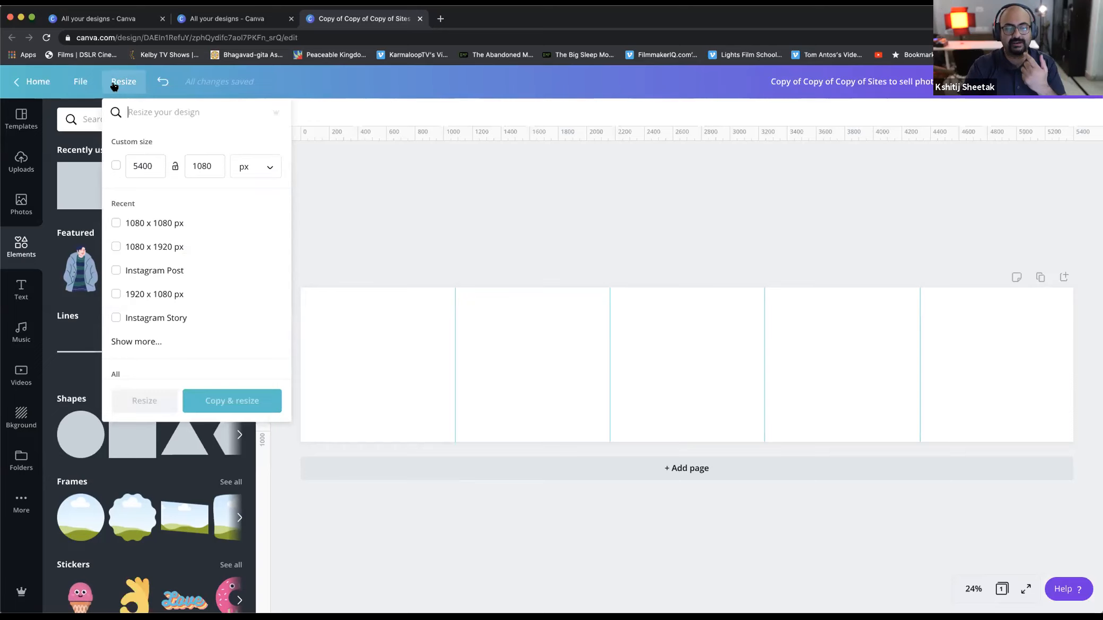
left_click(407, 223)
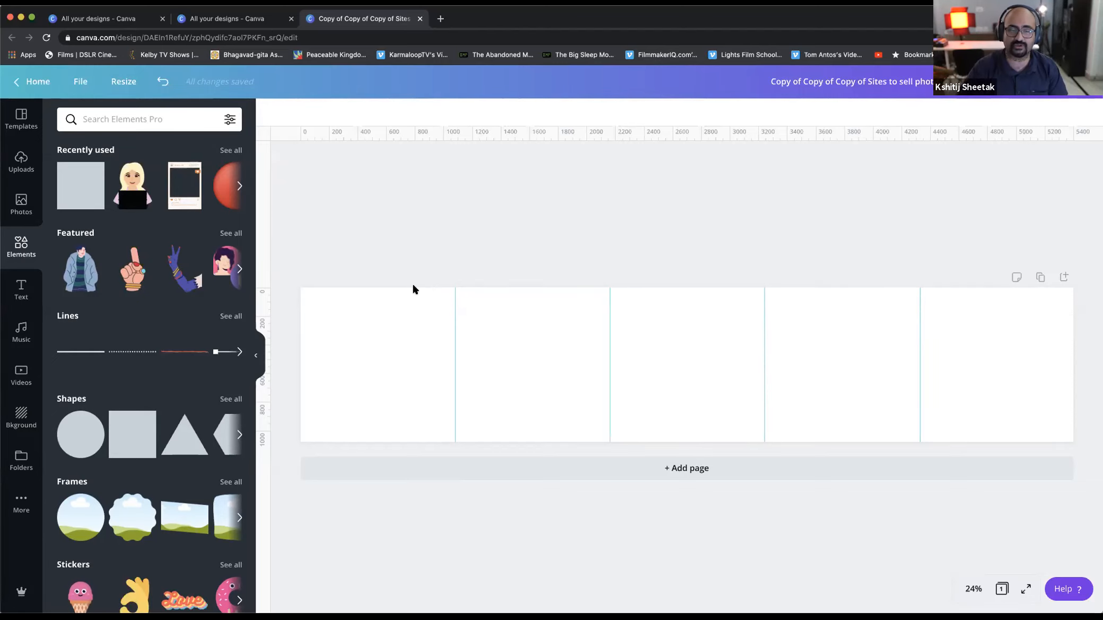
left_click(645, 473)
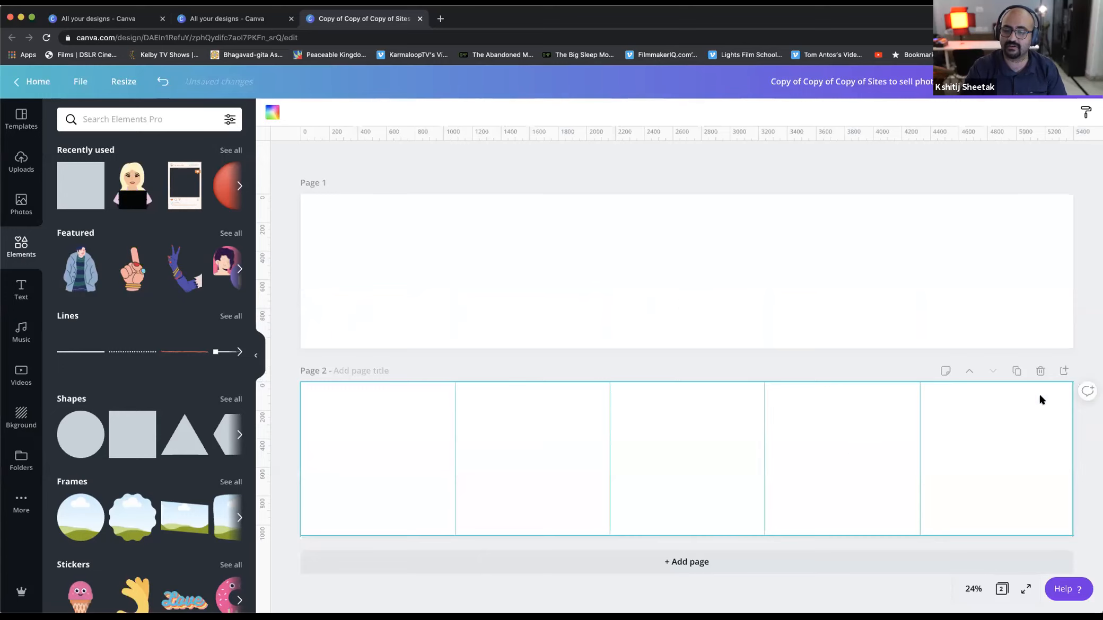
left_click(1037, 371)
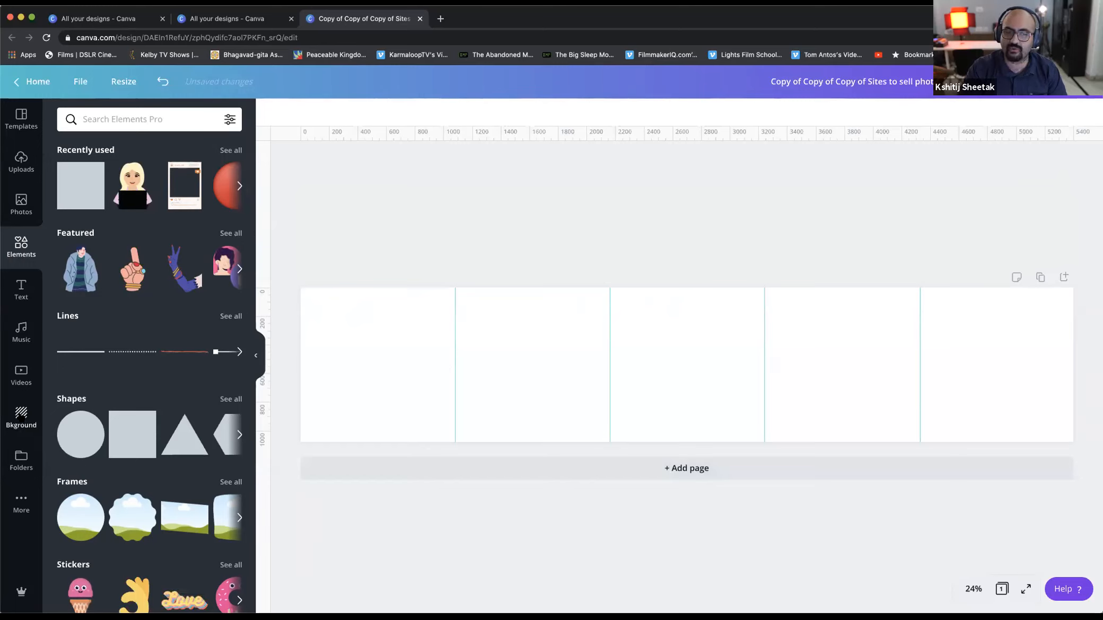
Try the free cream landscape background with small trees on the page and undo it.
left_click(21, 417)
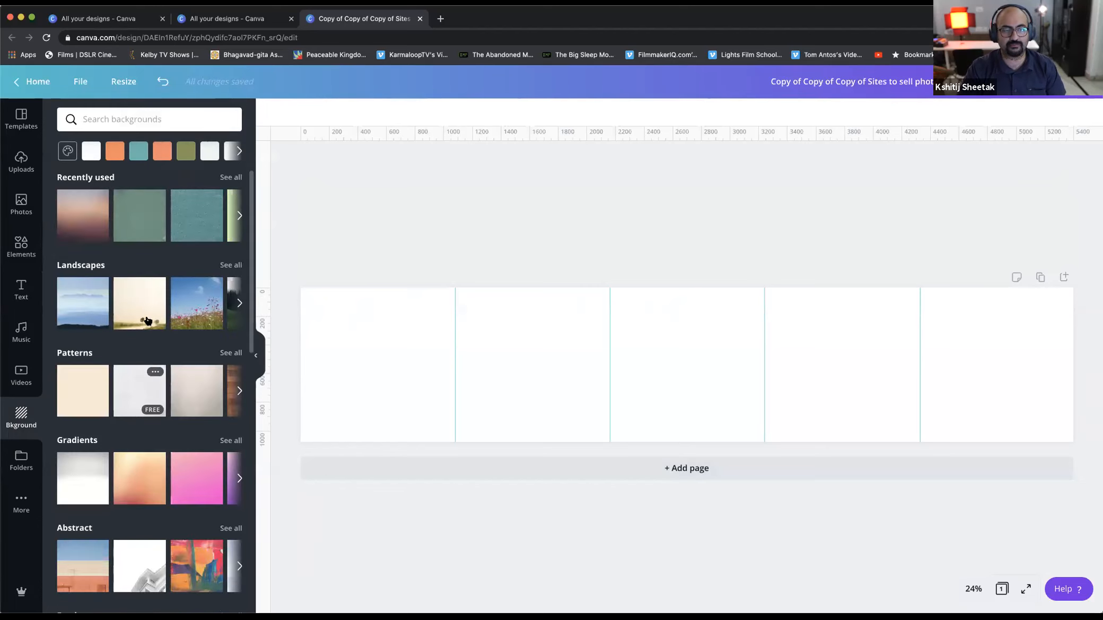
left_click(146, 312)
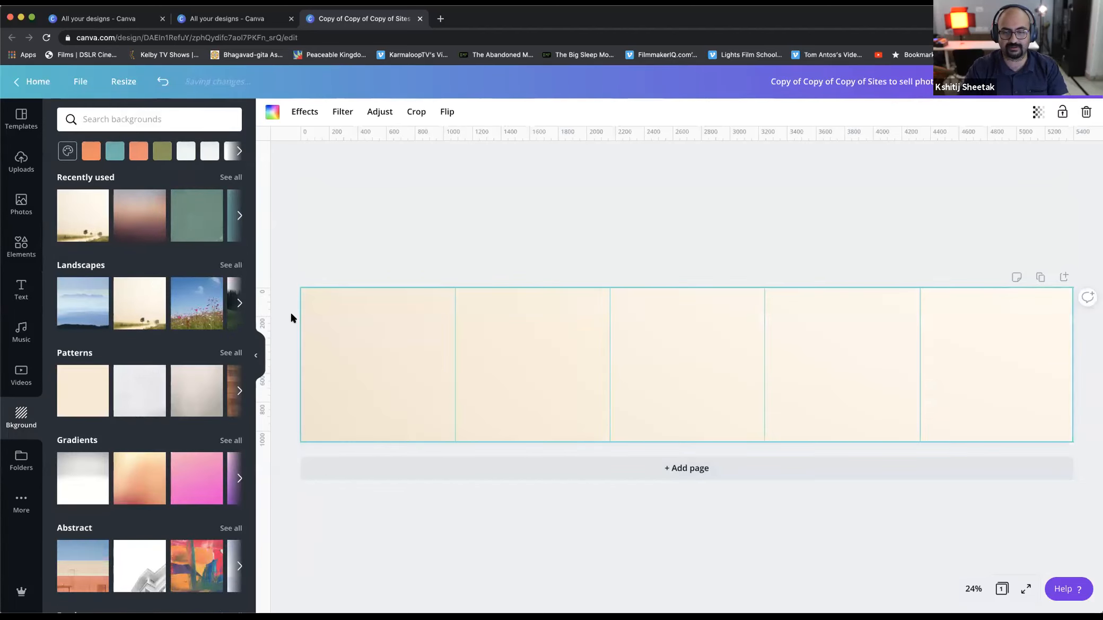
key("super+z")
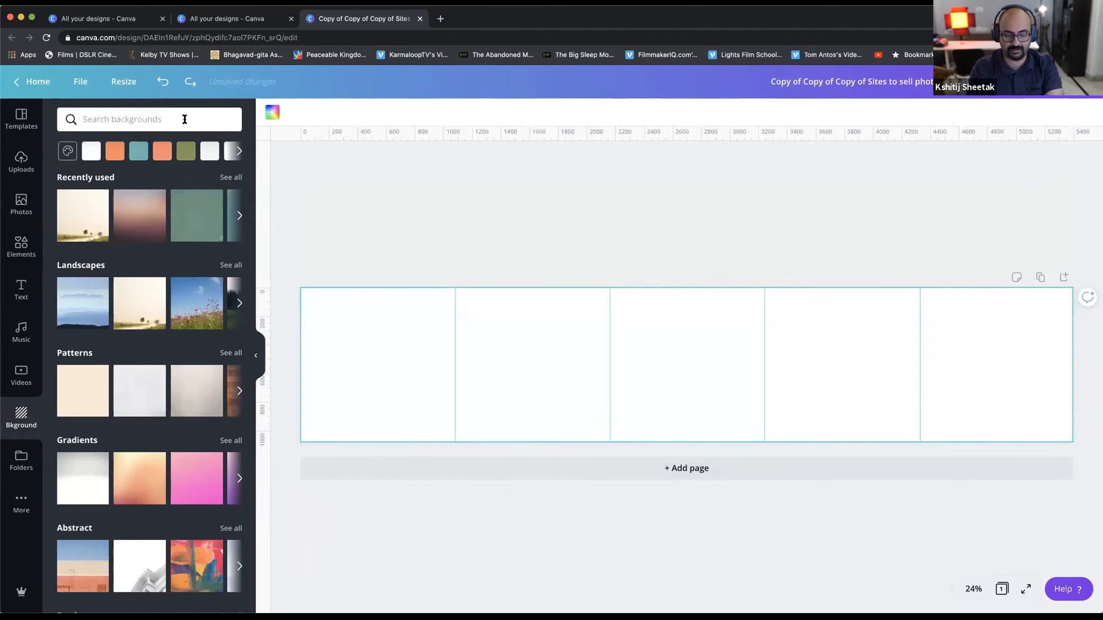
Search the backgrounds for "table top" and for "table".
type("tab")
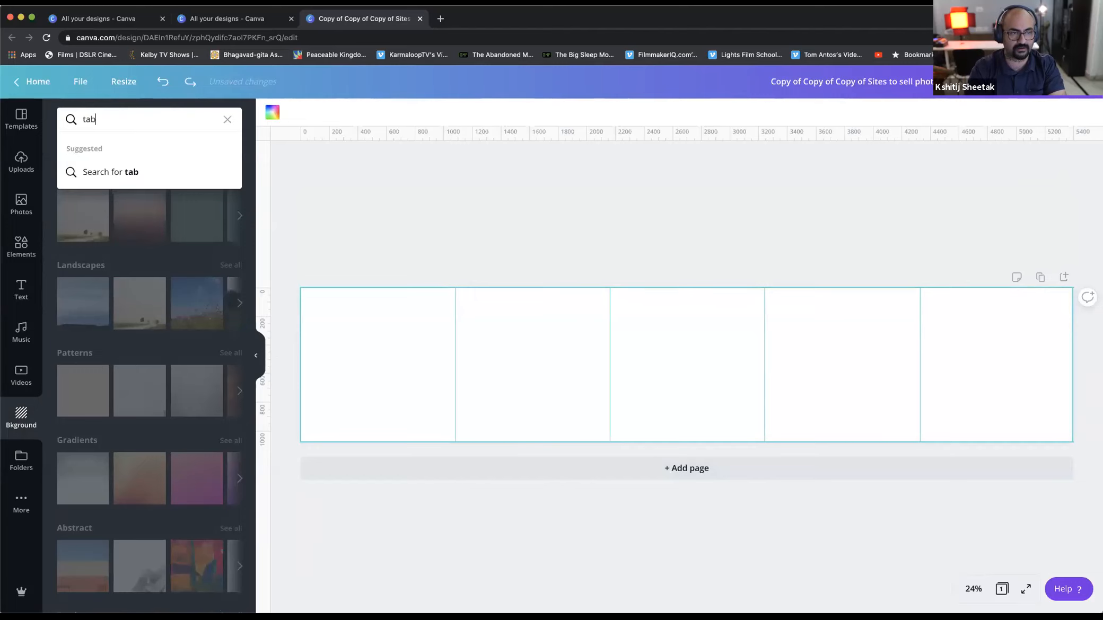
type("le top")
key("Return")
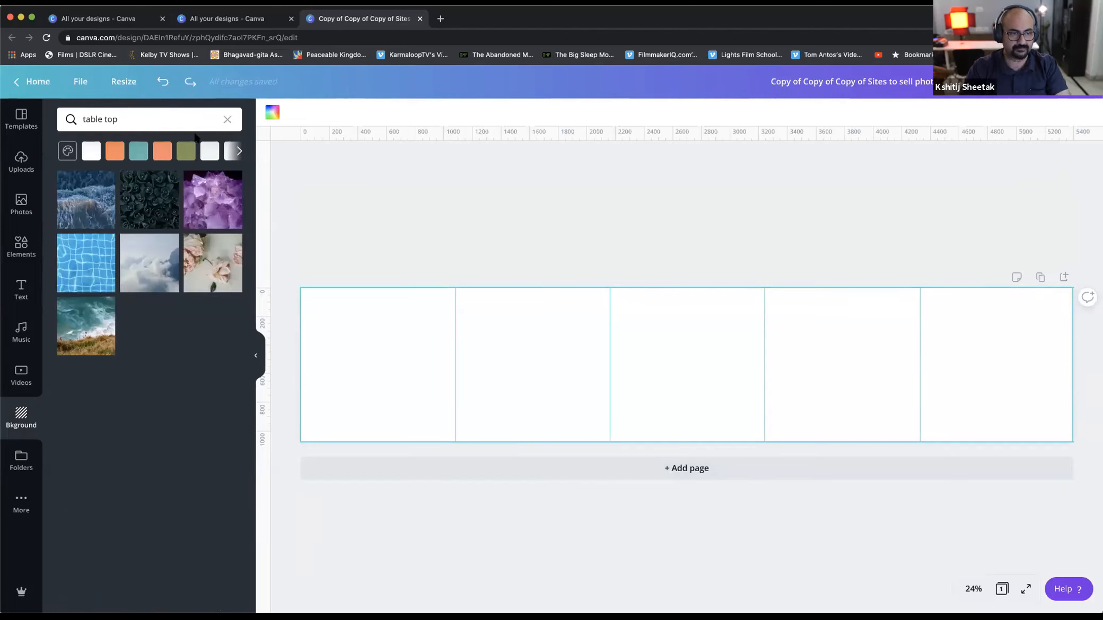
double_click(111, 119)
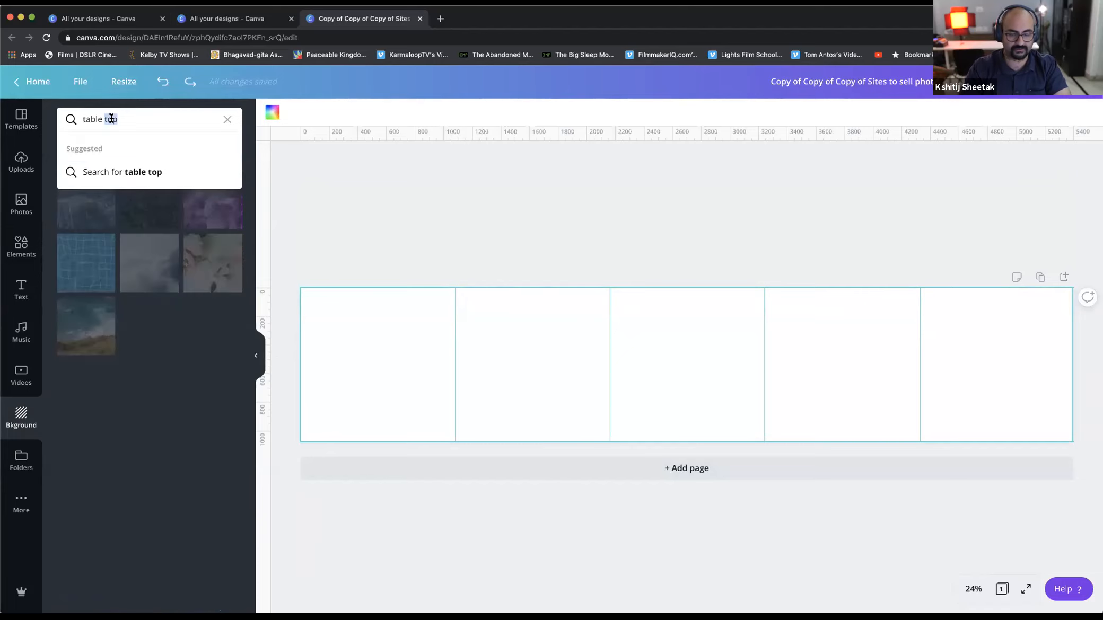
key("BackSpace")
key("Return")
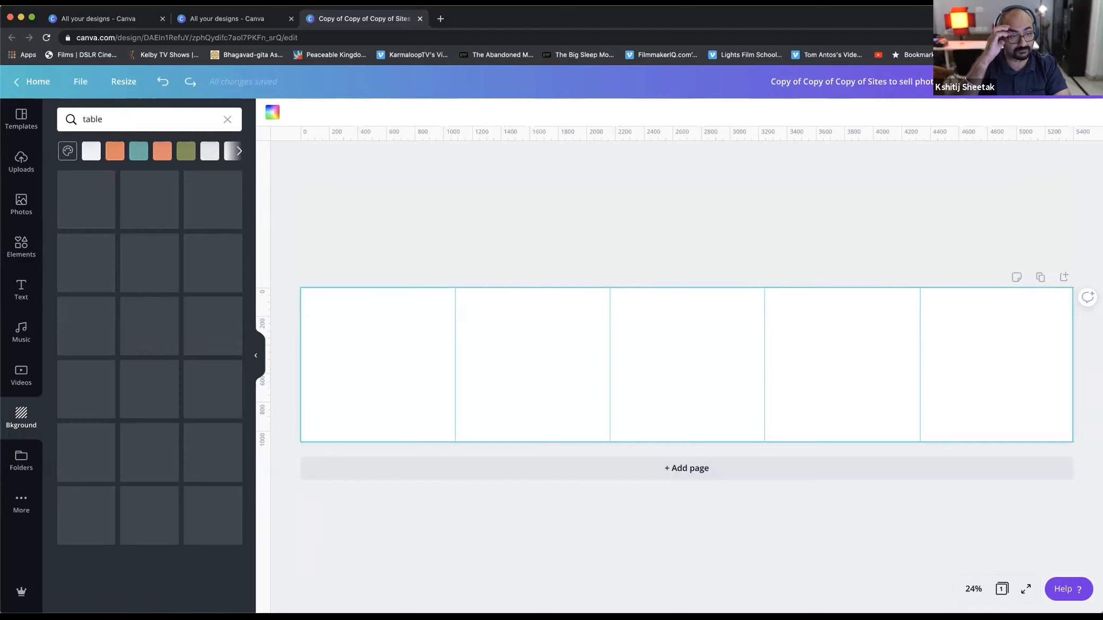
Search the backgrounds for "wood".
left_click(111, 119)
key("BackSpace")
key("BackSpace")
key("BackSpace")
key("BackSpace")
key("BackSpace")
type("wood")
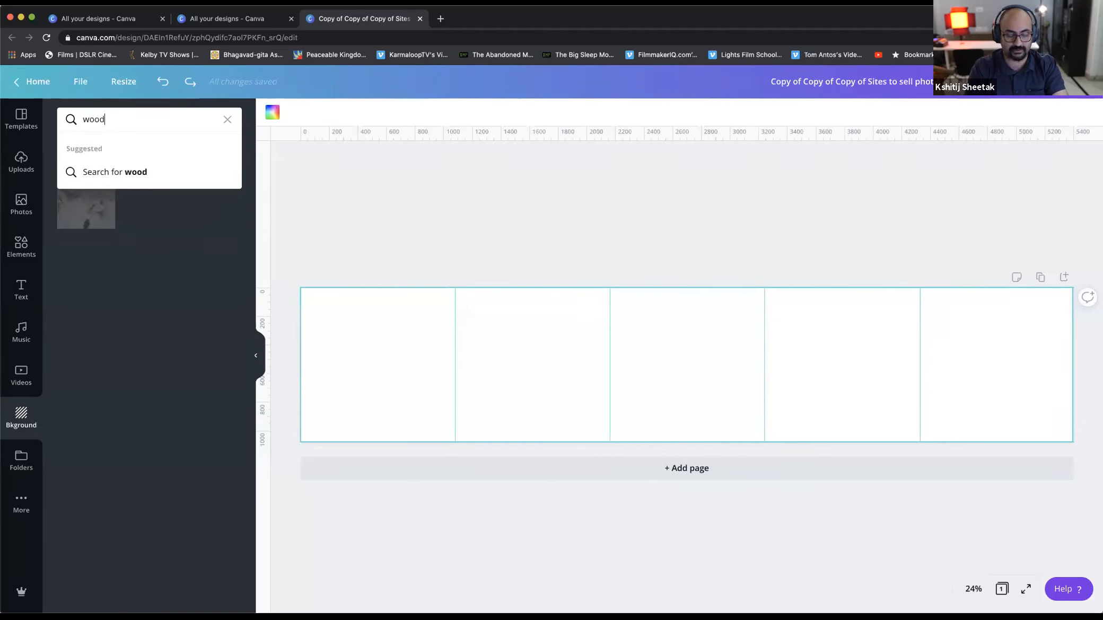
key("Return")
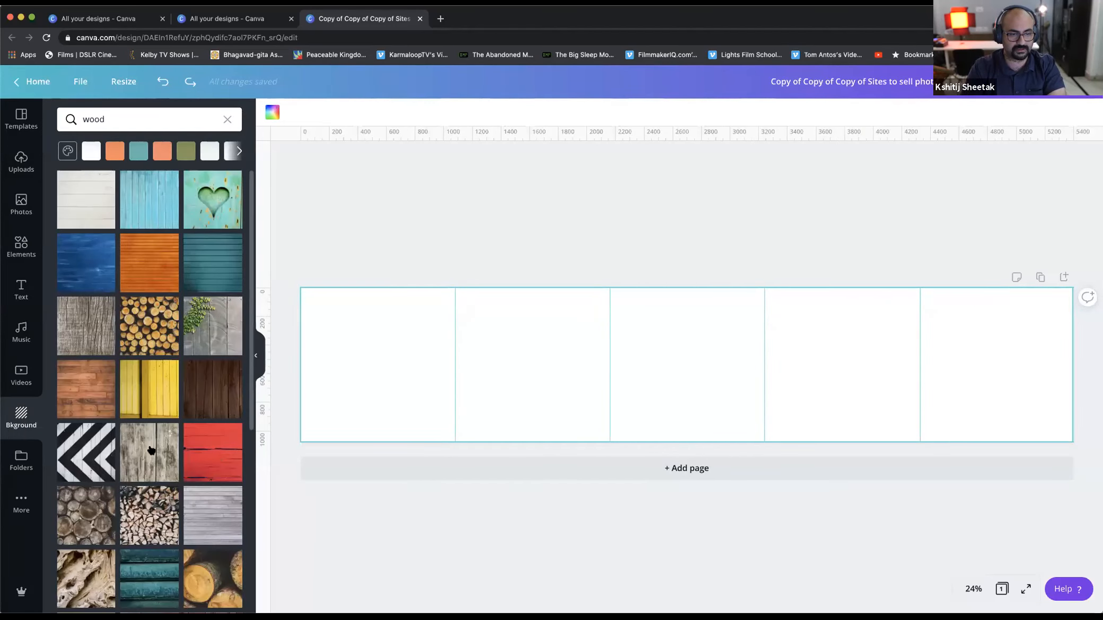
Try the weathered wood, grey plank and cracked bark backgrounds on the page, and delete the last one.
mouse_move(147, 453)
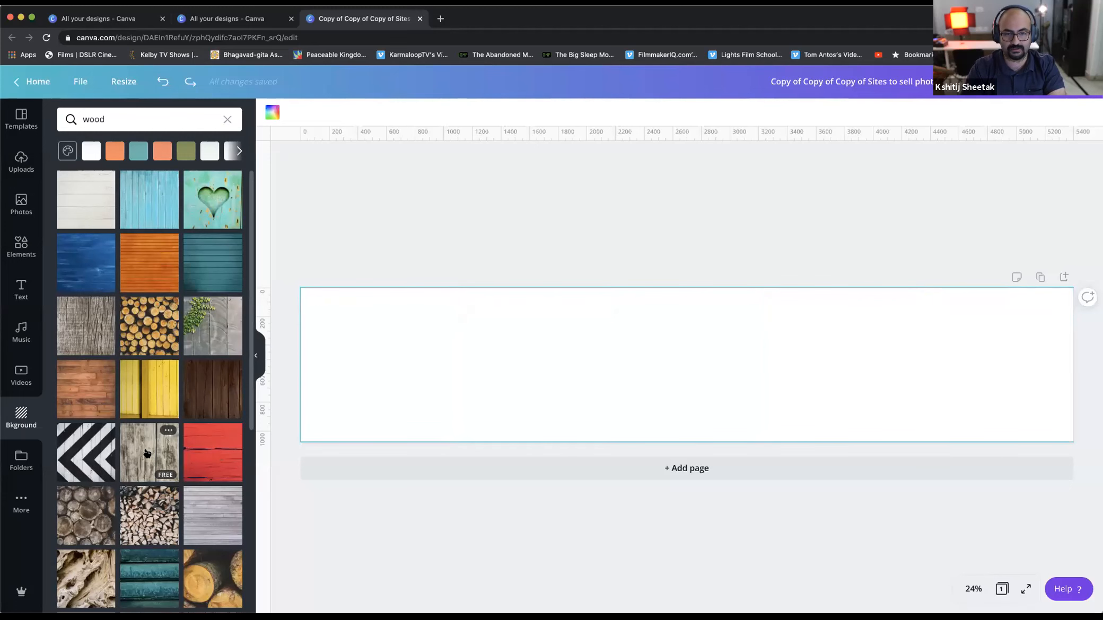
left_click(147, 454)
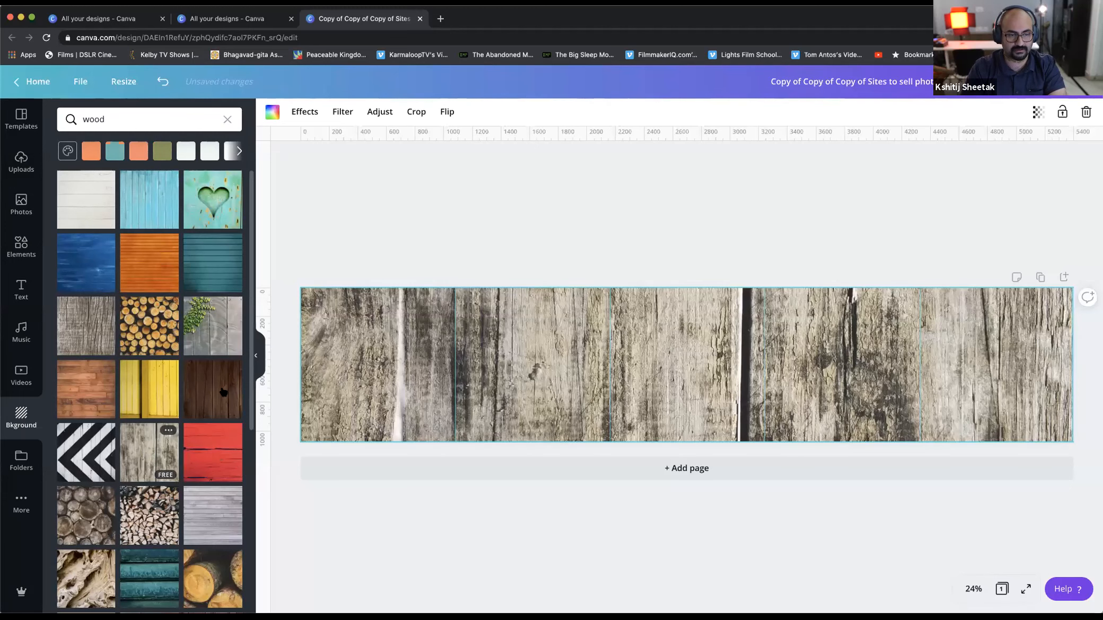
left_click(223, 392)
scroll(219, 371, "down", 5)
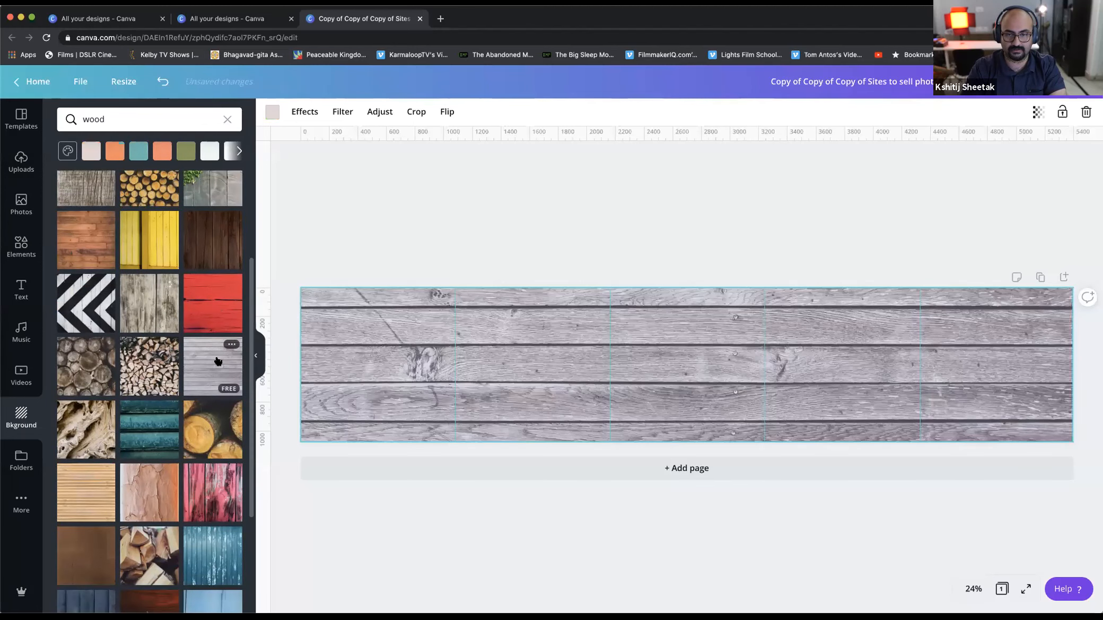
scroll(223, 362, "down", 2)
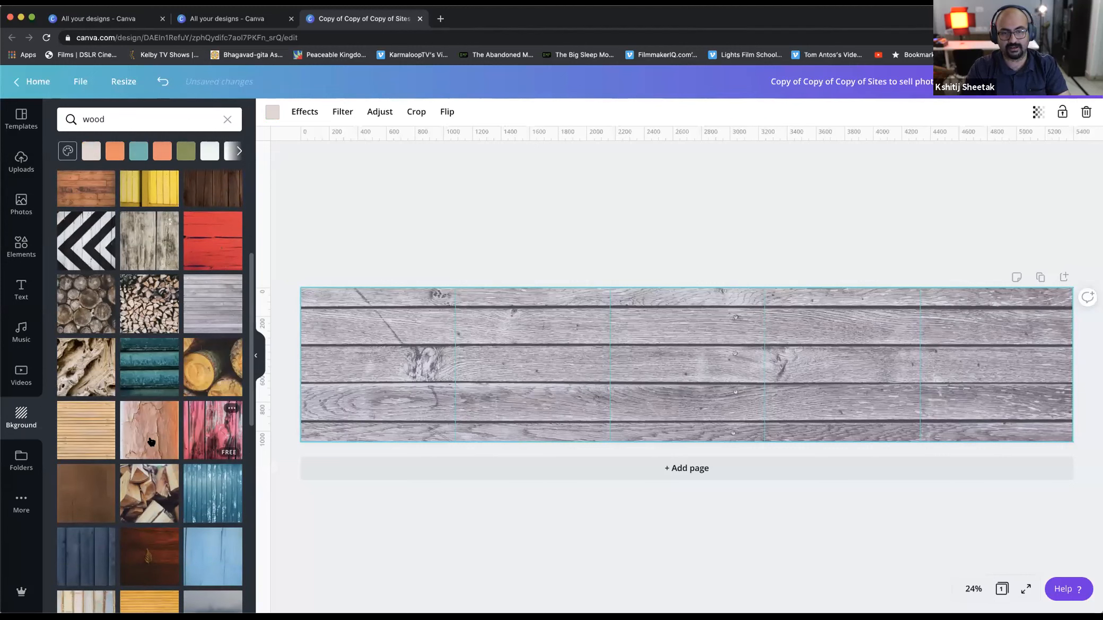
left_click(149, 429)
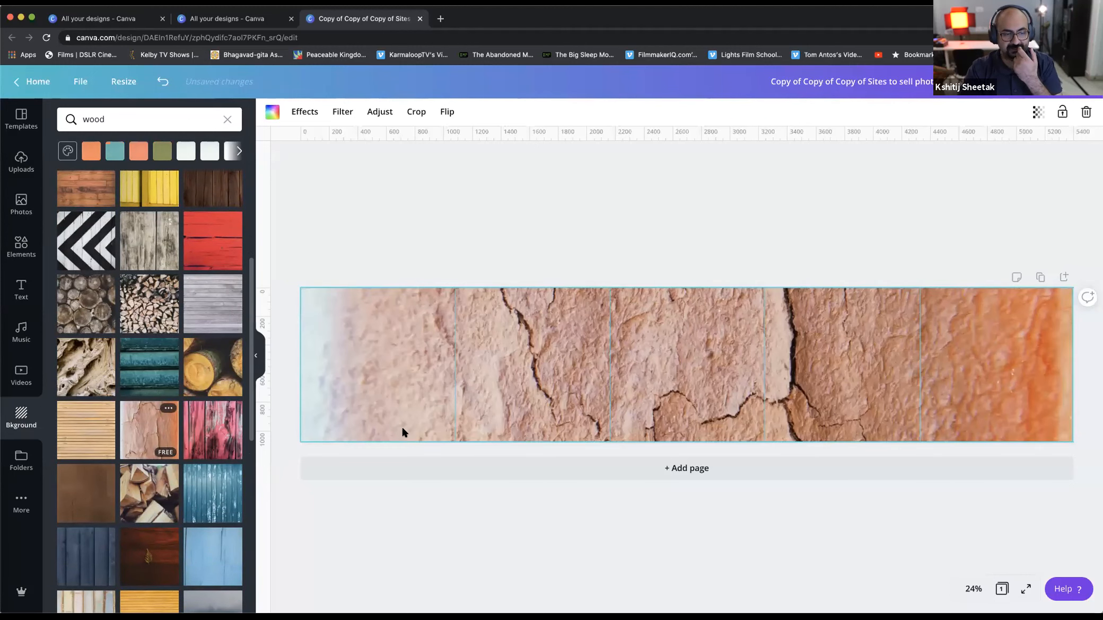
scroll(108, 525, "down", 2)
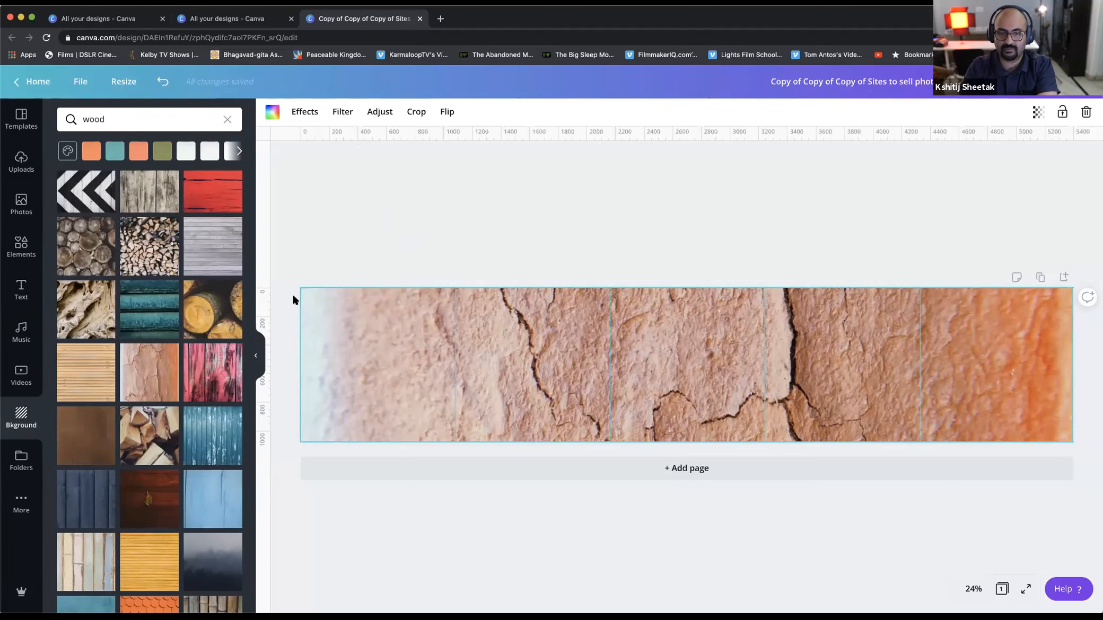
key("Delete")
Search the photos for "table top".
left_click(22, 204)
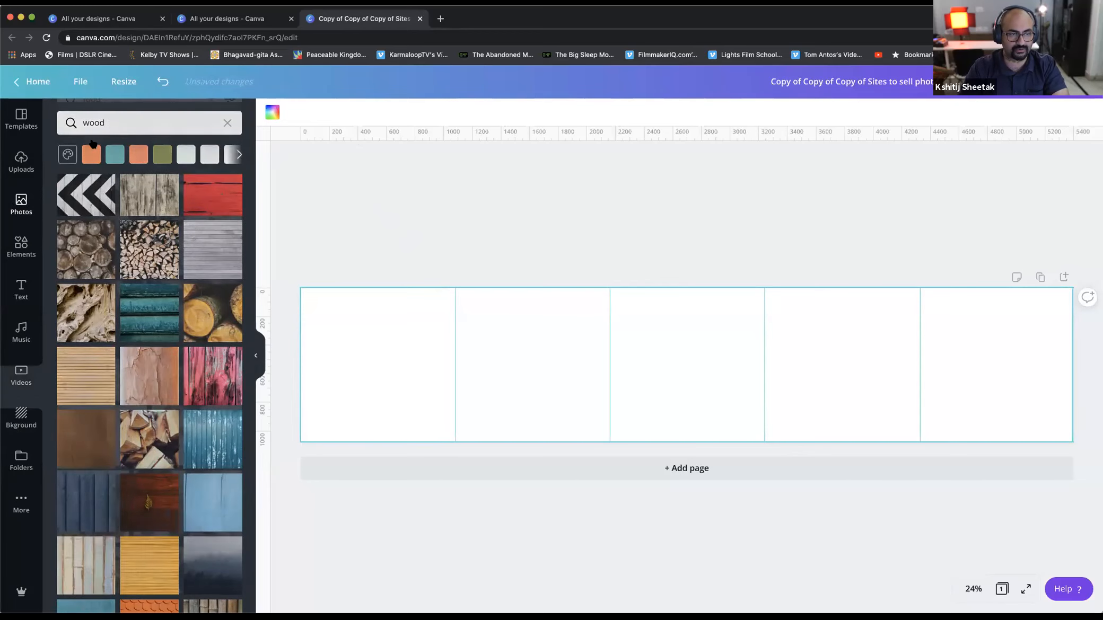
left_click(124, 113)
type("ta")
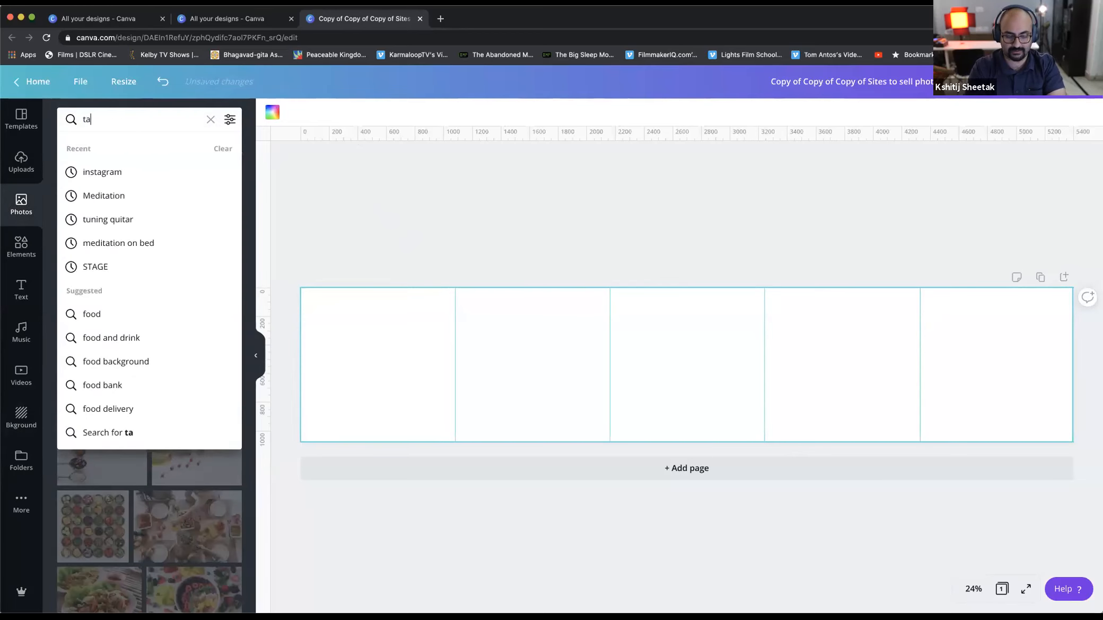
type("ble top")
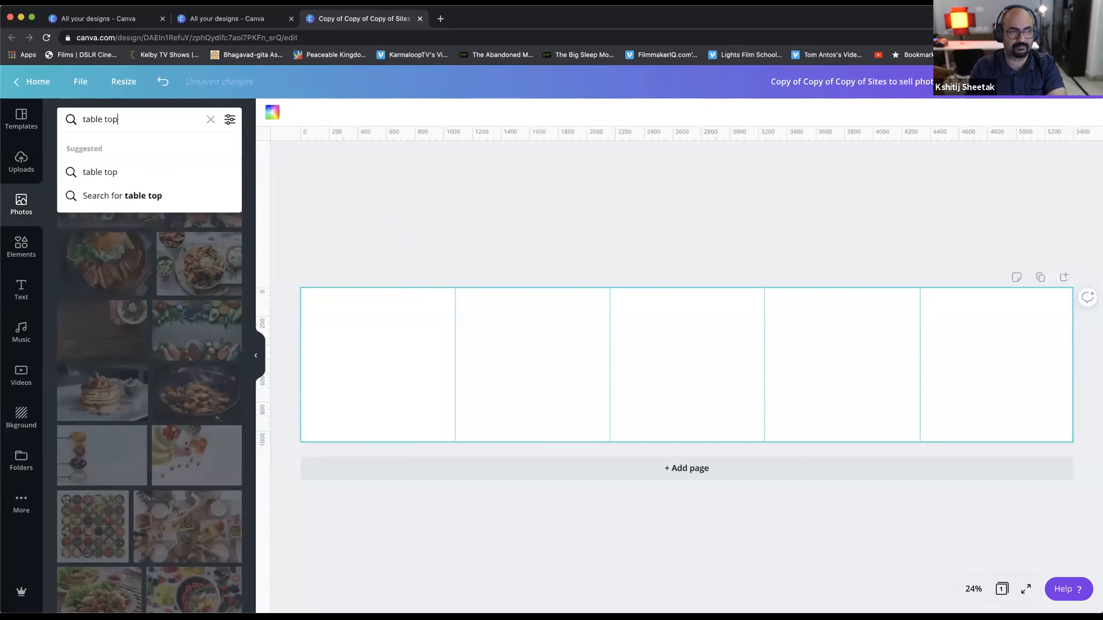
key("Return")
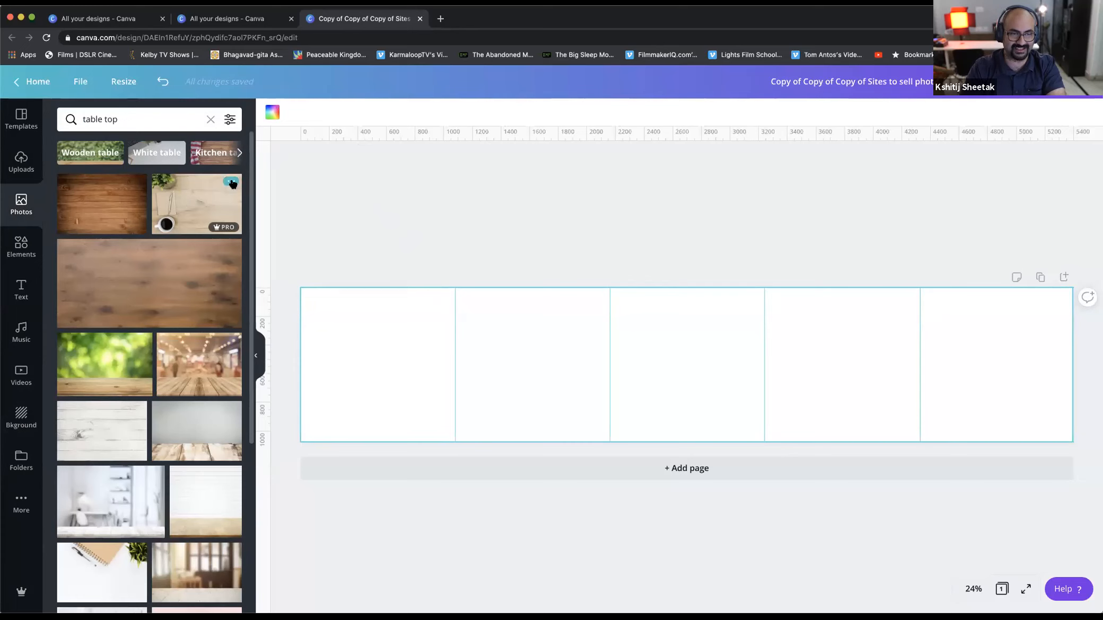
Try the light wooden desk photo with plant and coffee cup in the page's upper-left corner, and delete it.
left_click(195, 199)
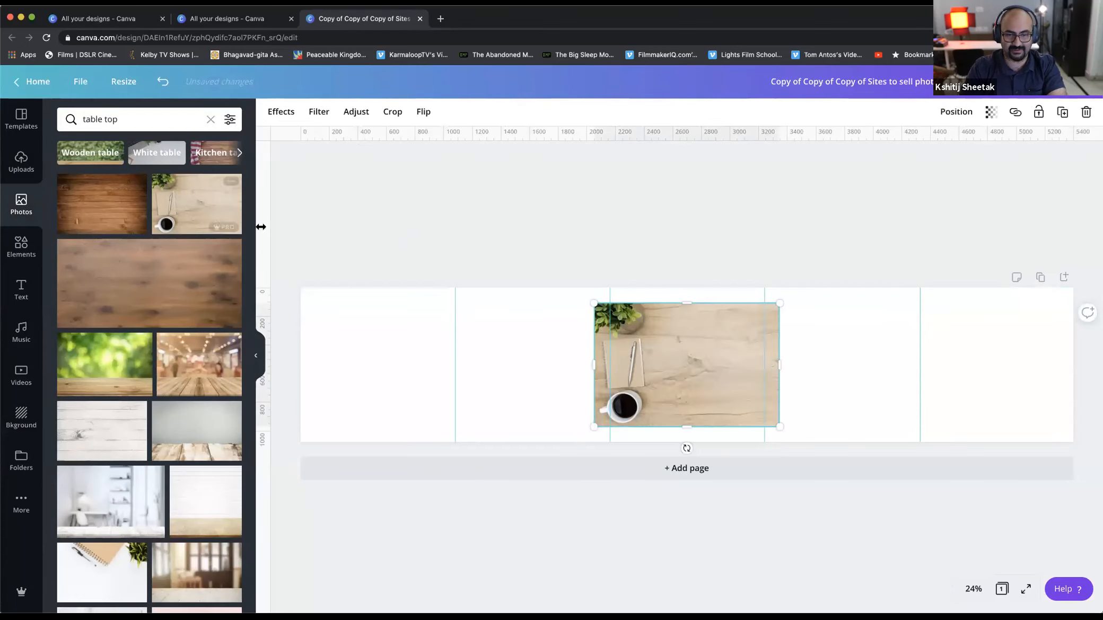
left_click(229, 181)
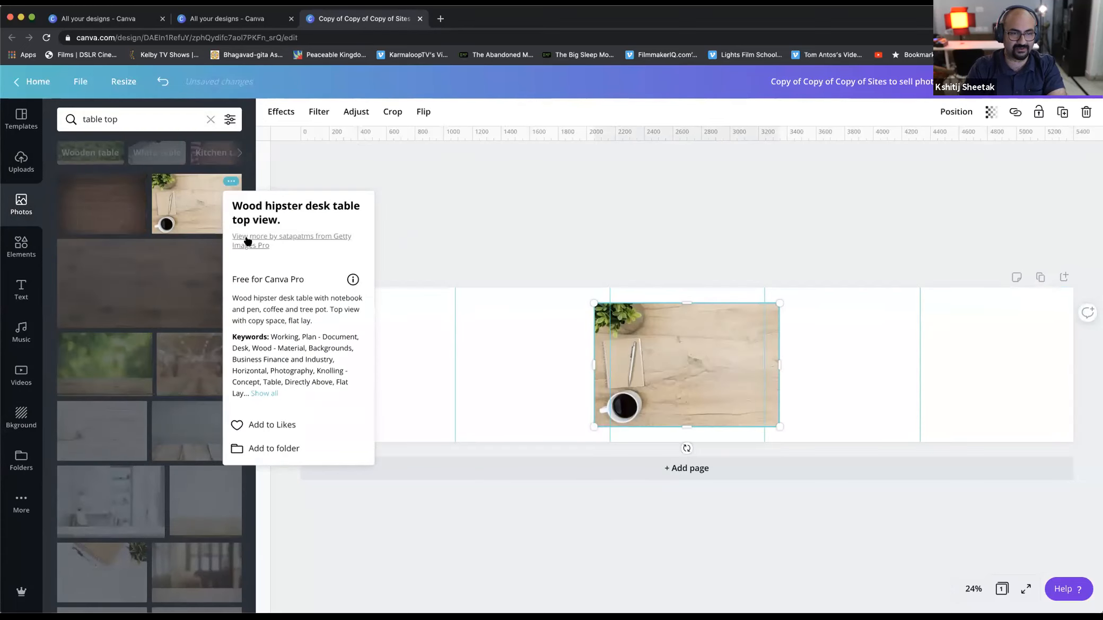
left_click(249, 239)
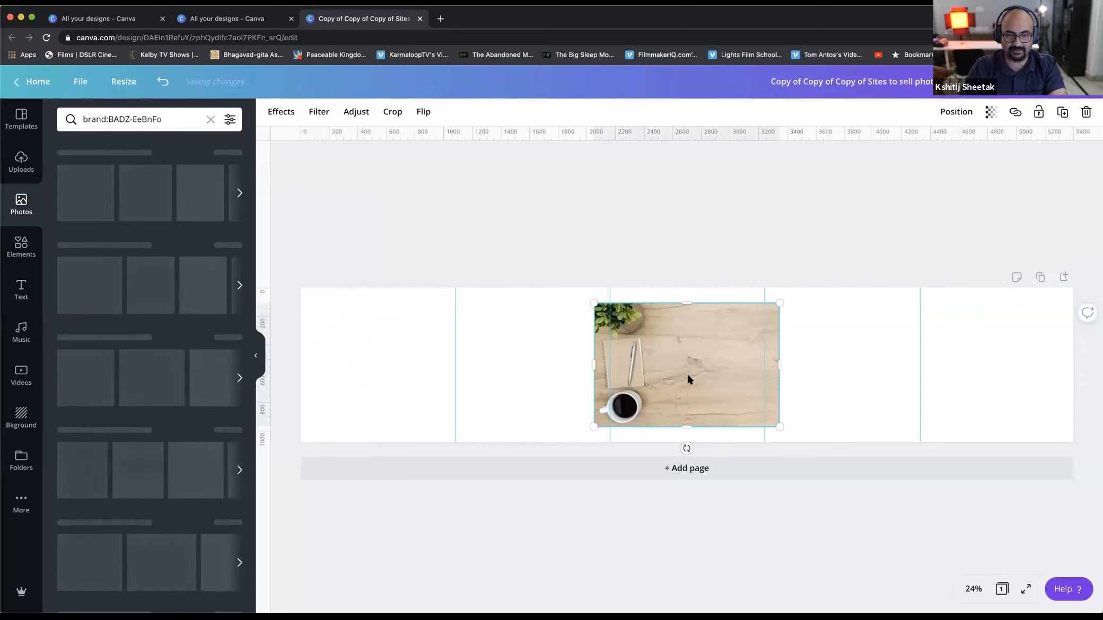
left_click_drag(663, 371, 394, 342)
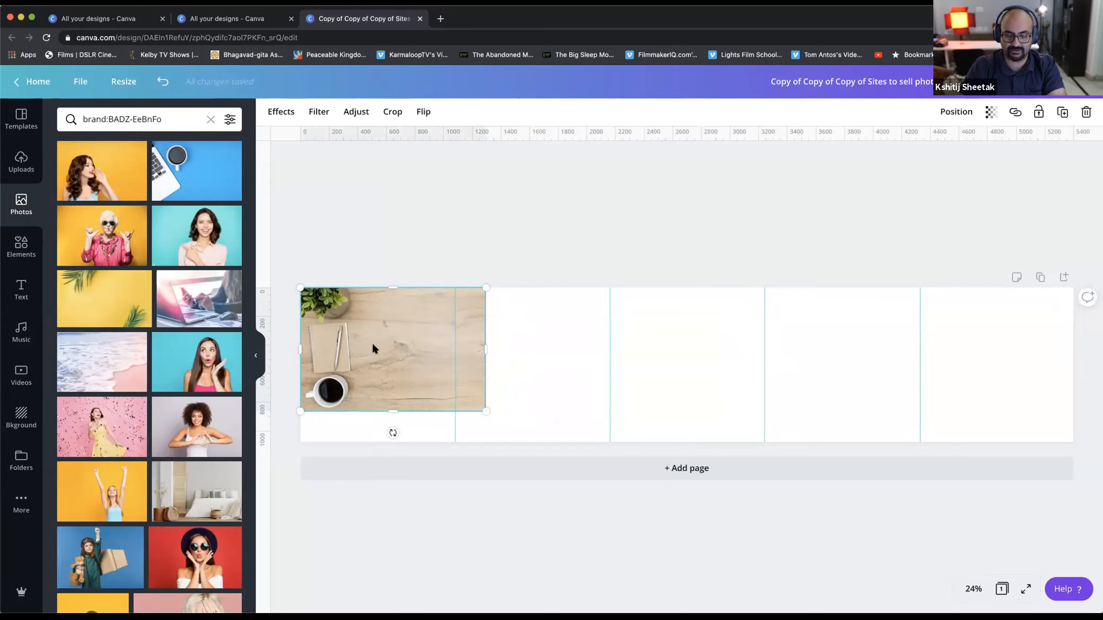
key("BackSpace")
Search the photos for "food on plain background" and look through the results.
triple_click(118, 113)
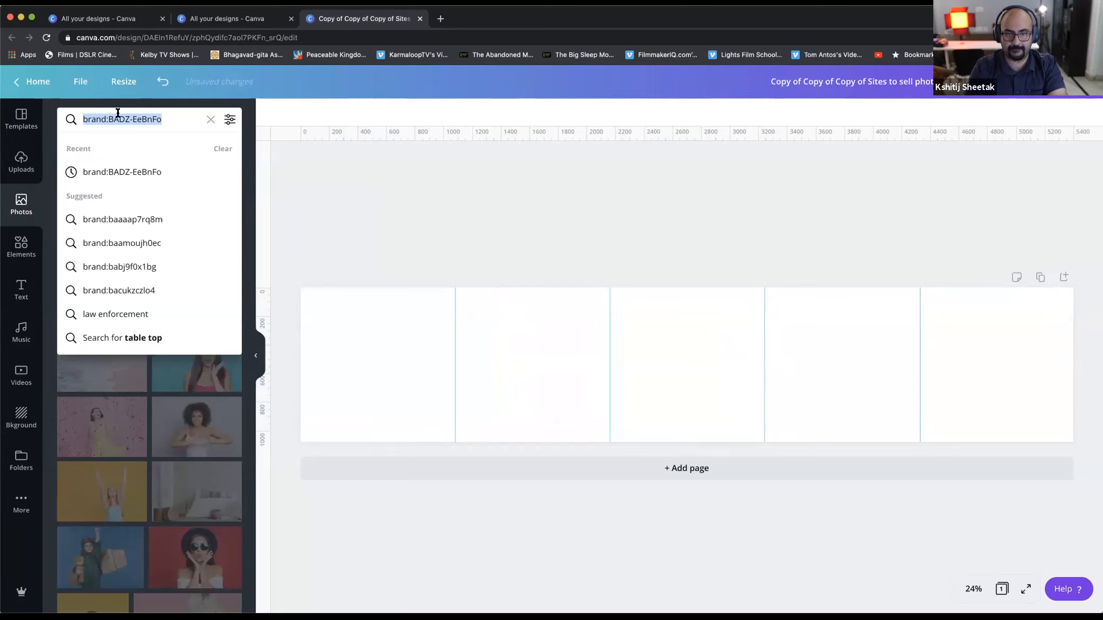
type("food ")
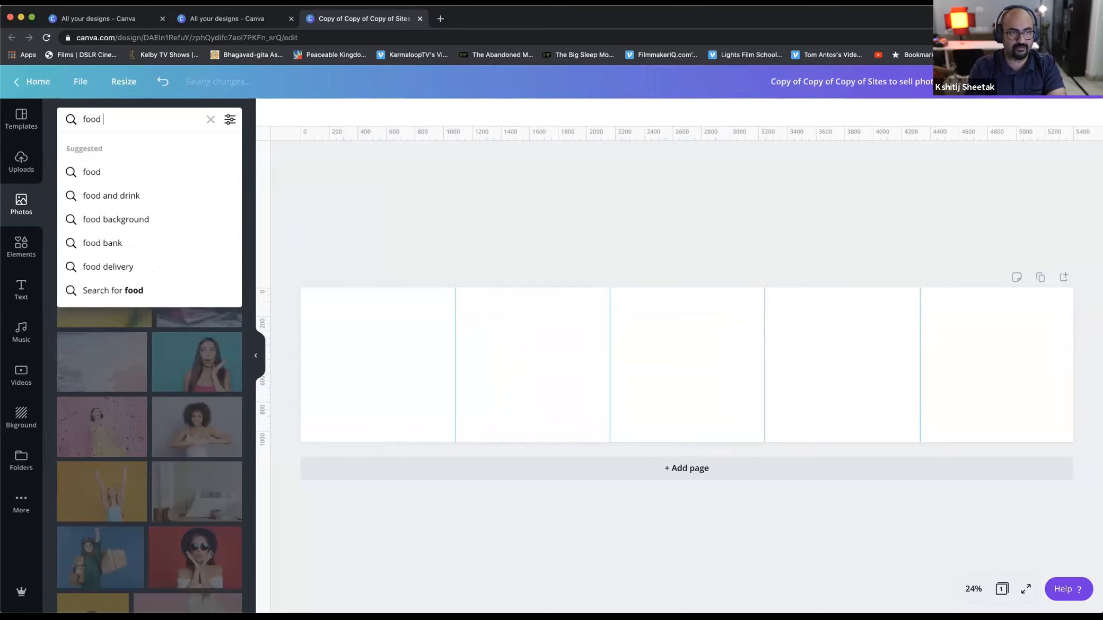
type("on plain ba")
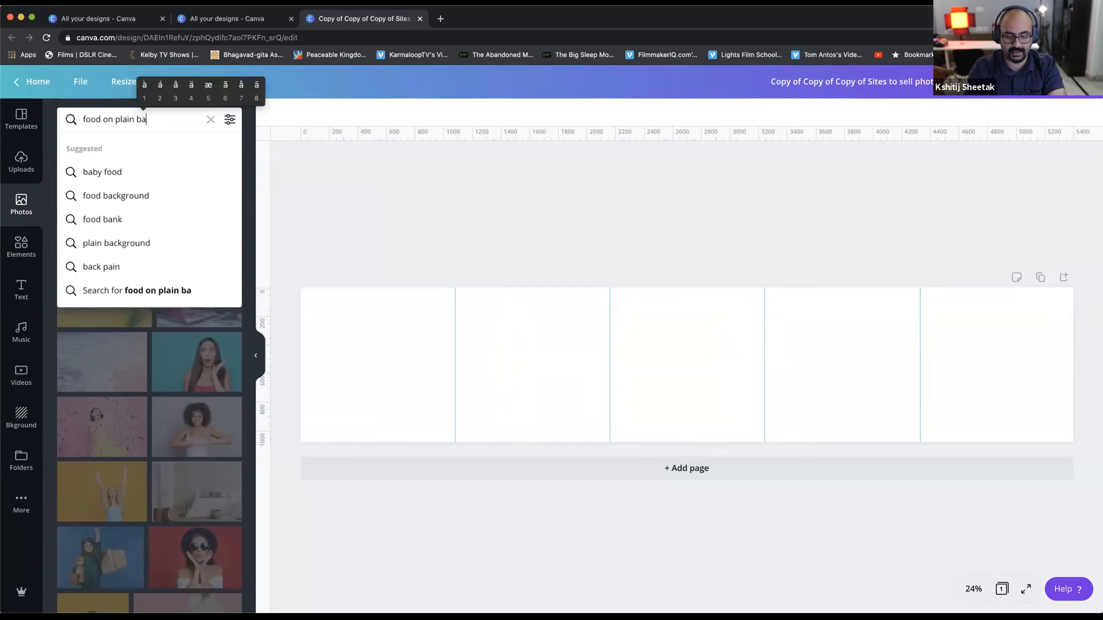
type("ckground")
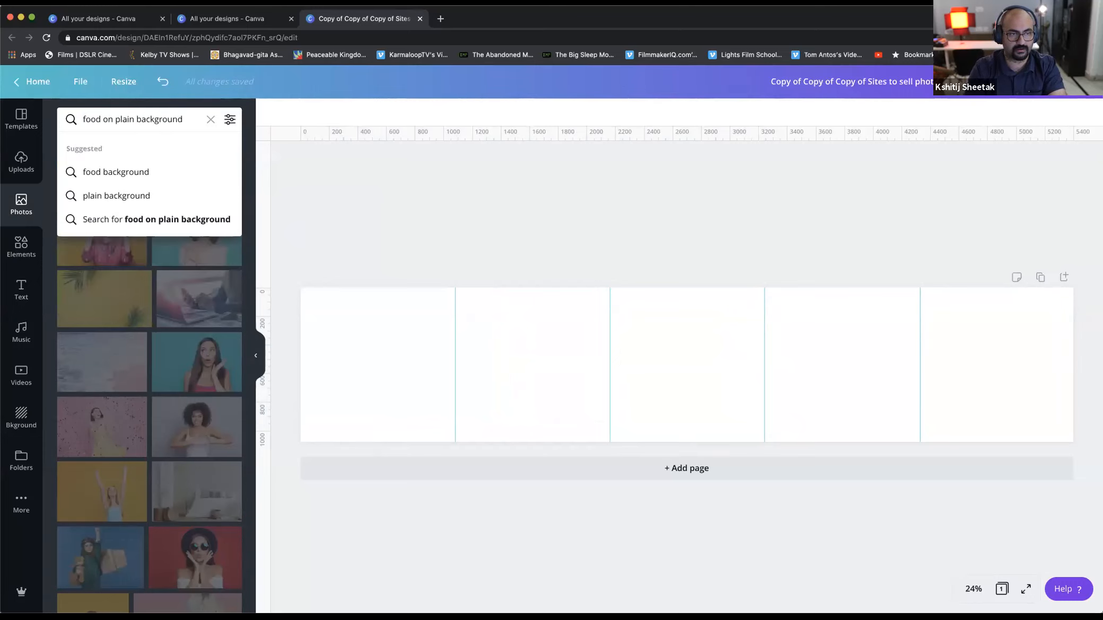
key("Return")
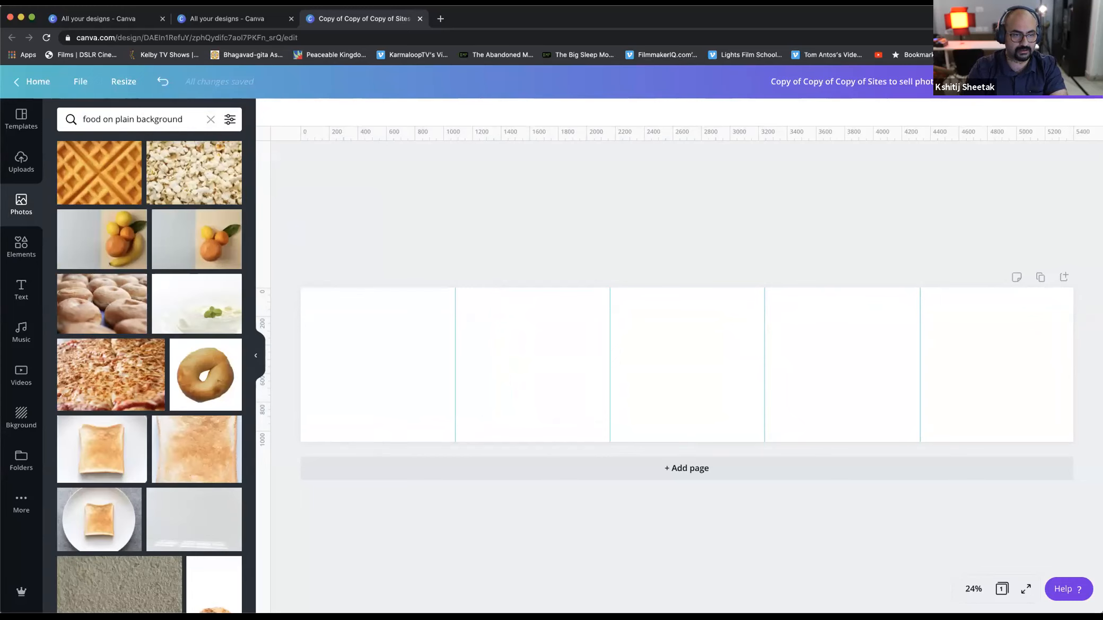
scroll(154, 291, "down", 5)
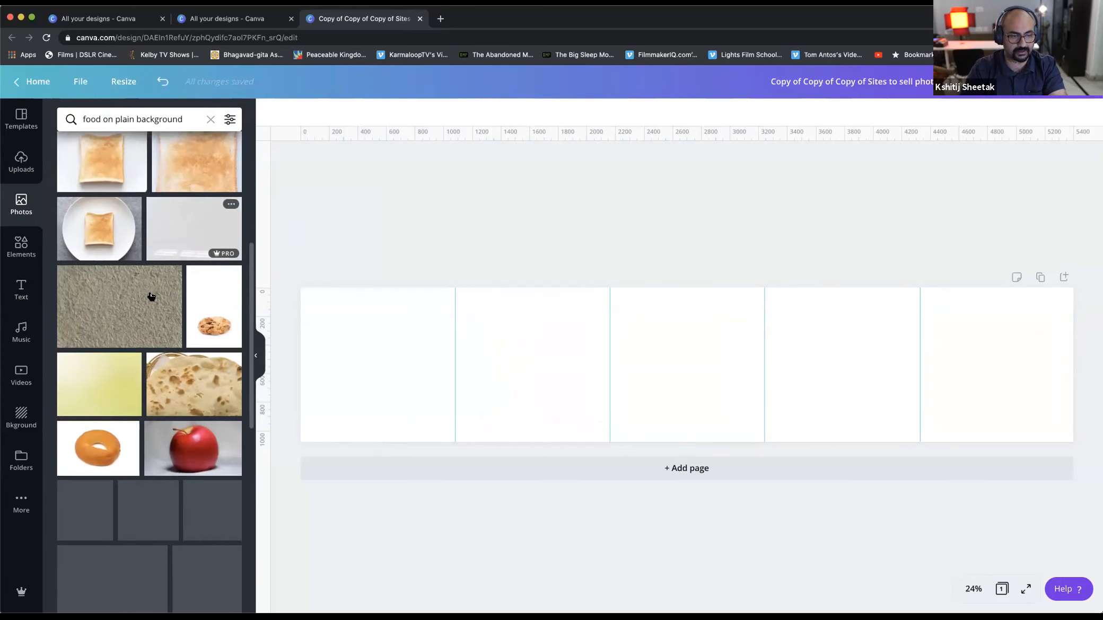
scroll(152, 296, "down", 2)
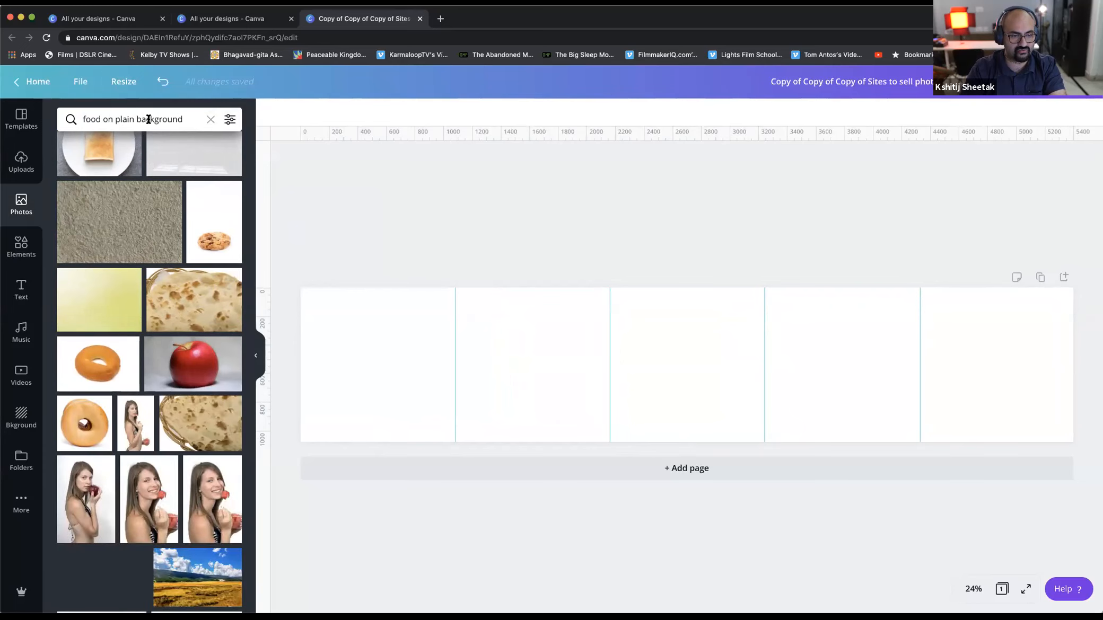
Search the photos for "coffee" and look through the results.
left_click(148, 119)
type("coffee")
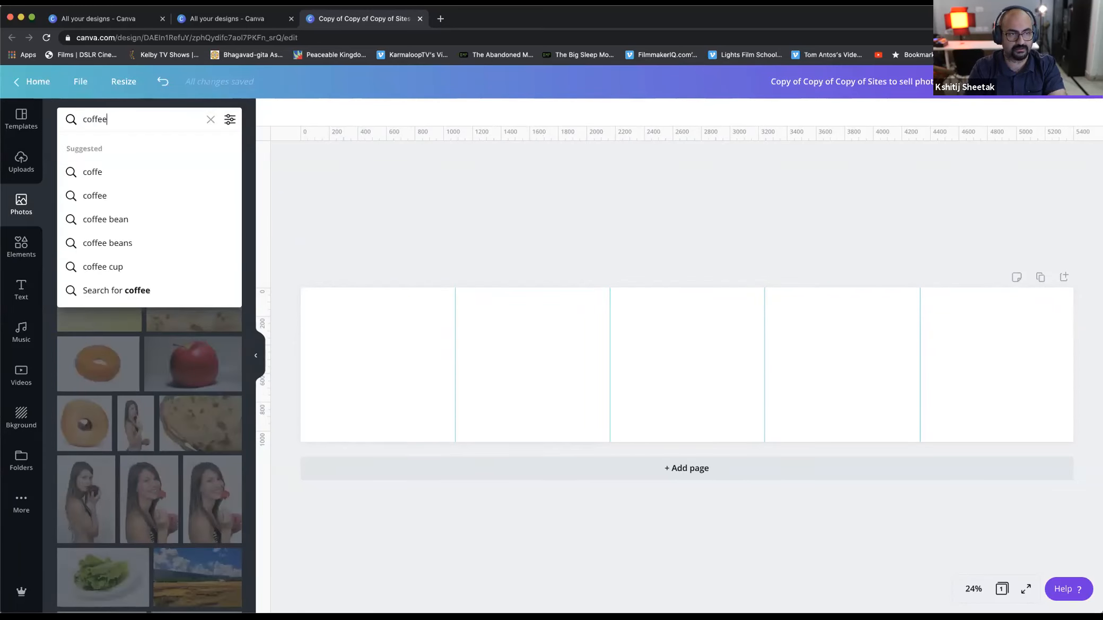
key("Return")
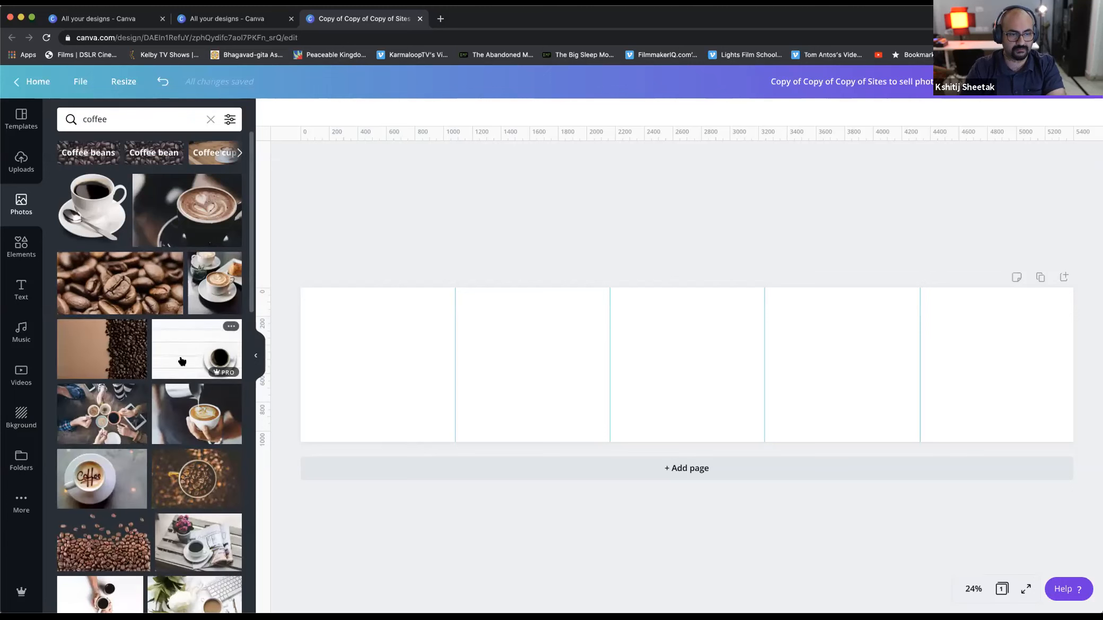
scroll(165, 391, "down", 5)
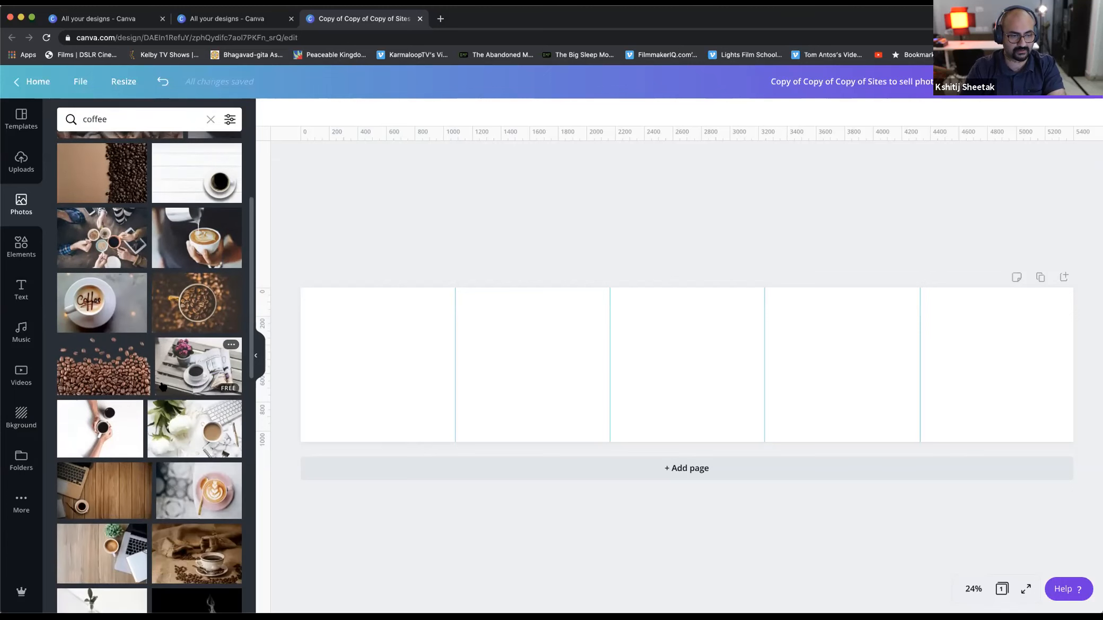
scroll(148, 372, "down", 3)
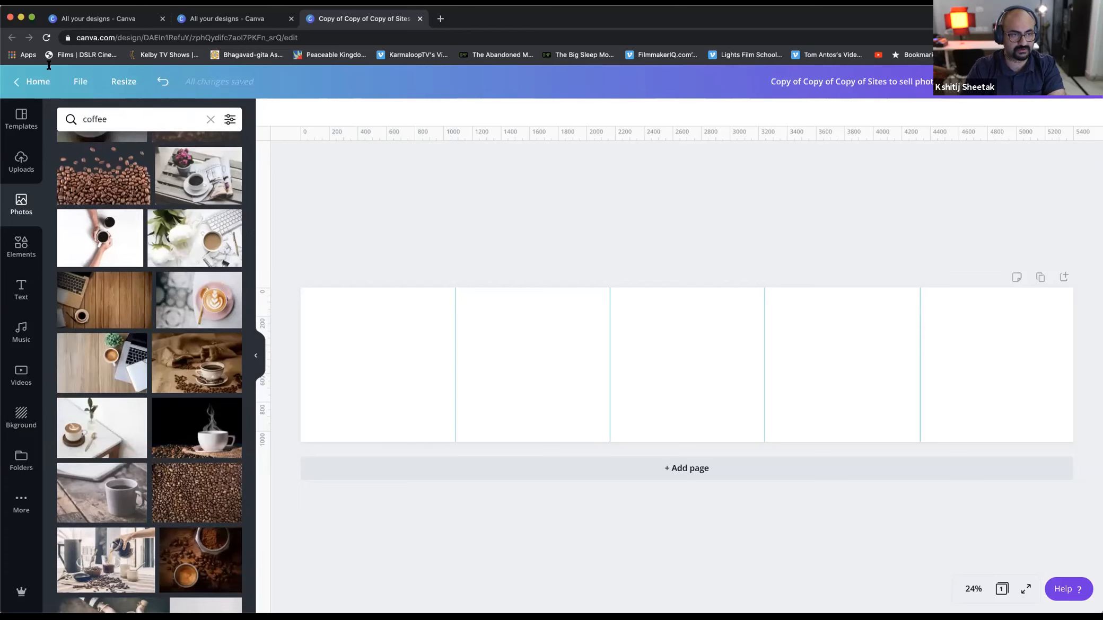
List more photos by the creator of the recently used wooden desk photo, and add the blue one with laptop and coffee cup.
left_click(210, 119)
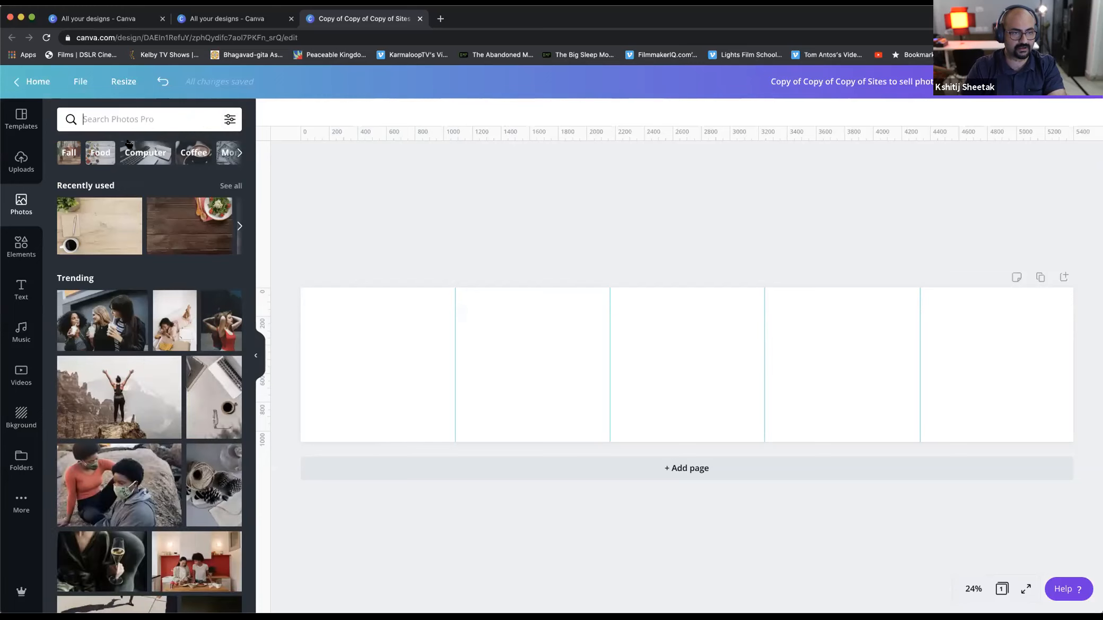
left_click(131, 205)
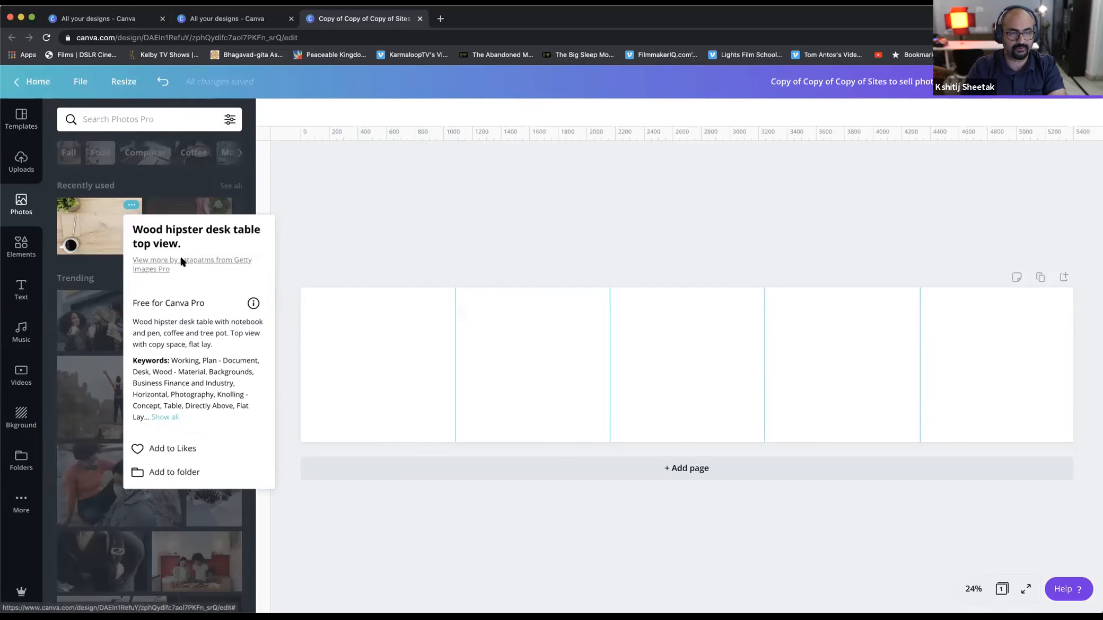
left_click(180, 262)
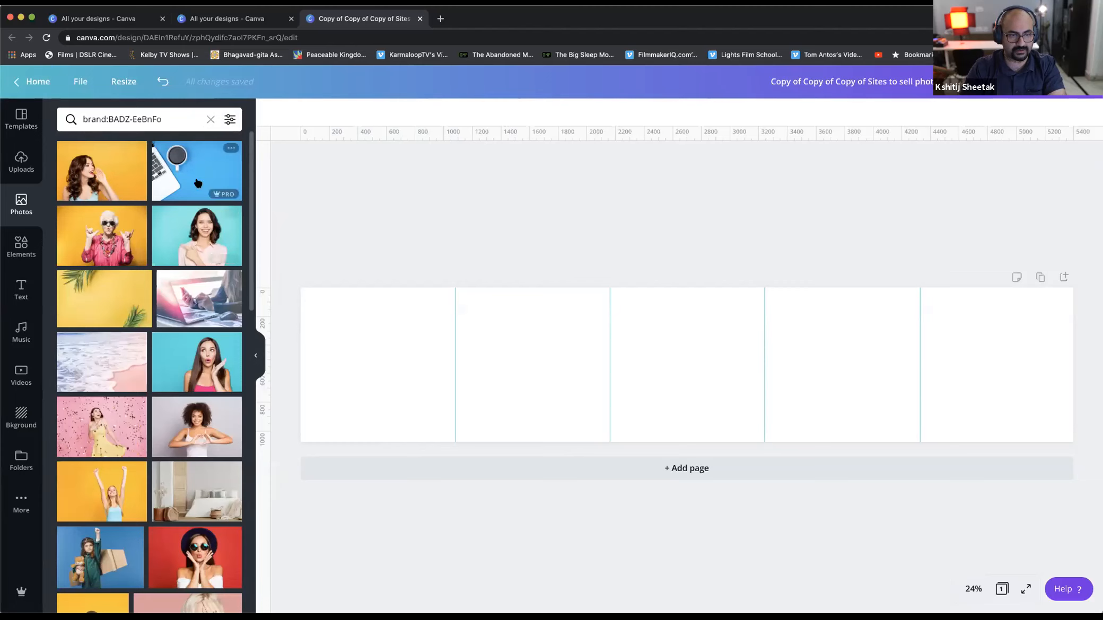
left_click(198, 179)
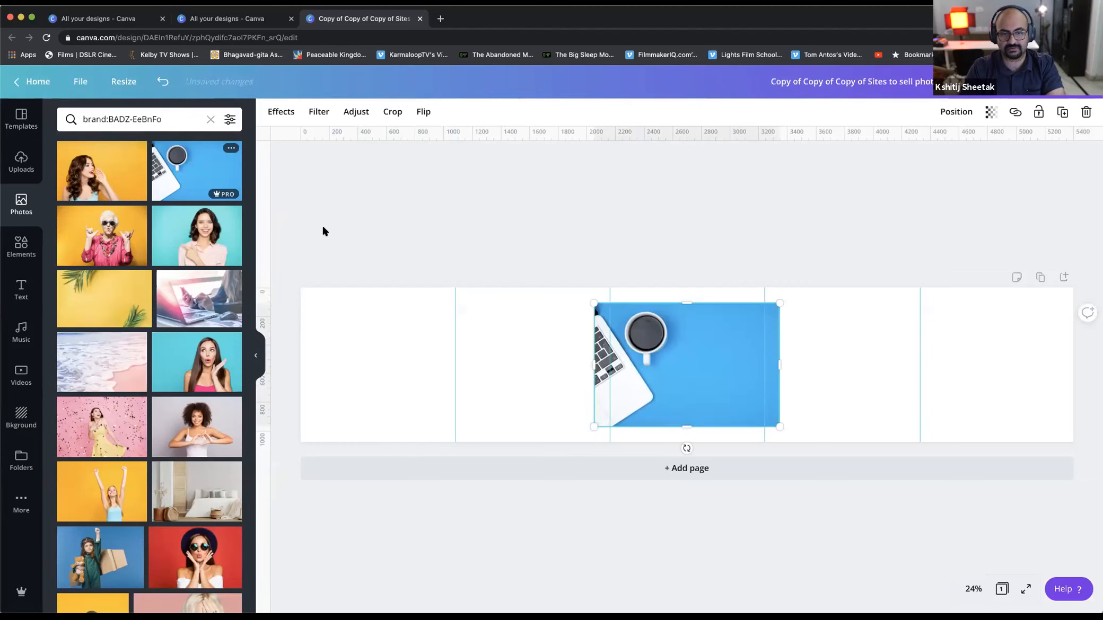
Align the blue photo with the page's left edge and enlarge it to the full page height, 1,620 by 1,080.
left_click_drag(579, 354, 404, 359)
left_click_drag(504, 429, 527, 323)
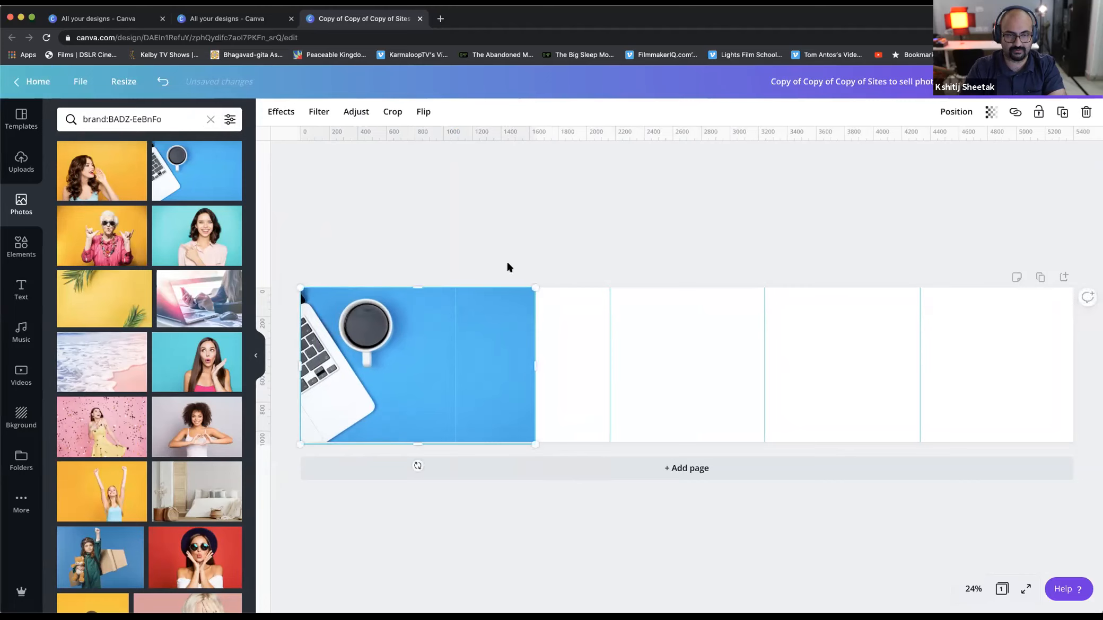
left_click_drag(533, 443, 533, 442)
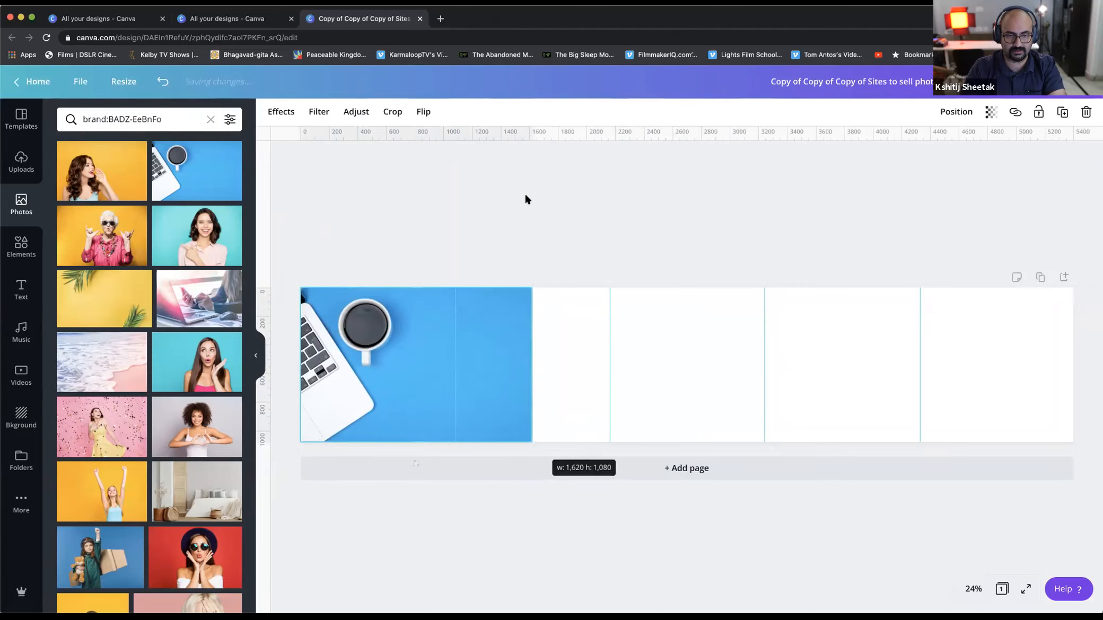
Set the page background to the light blue sampled from the coffee-and-laptop photo.
left_click(567, 319)
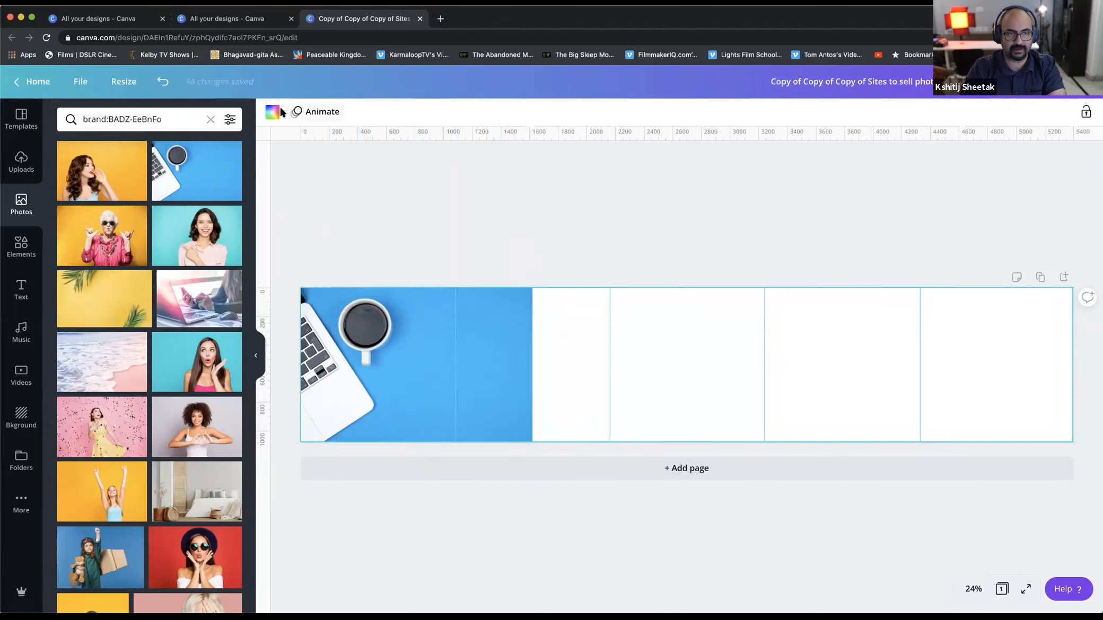
left_click(272, 112)
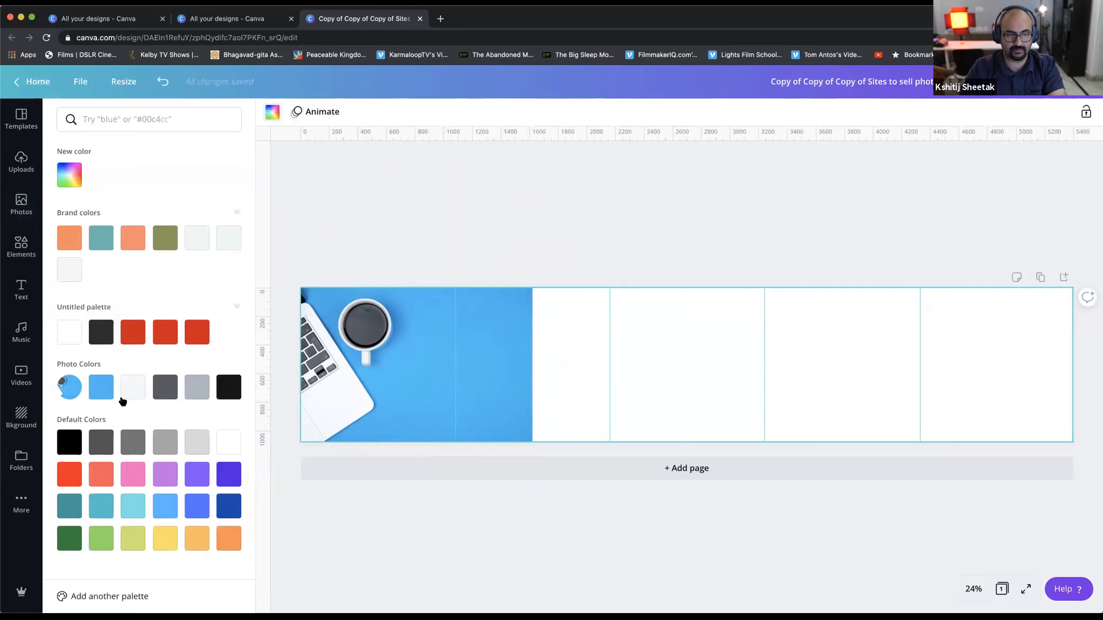
left_click(102, 396)
left_click(538, 254)
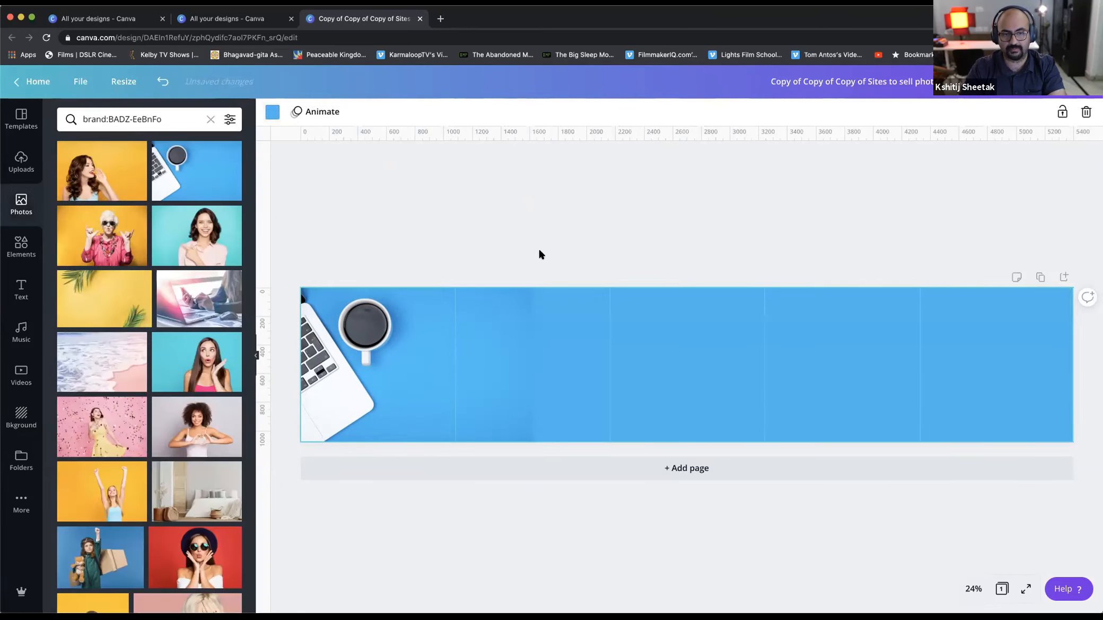
left_click(492, 371)
left_click(572, 247)
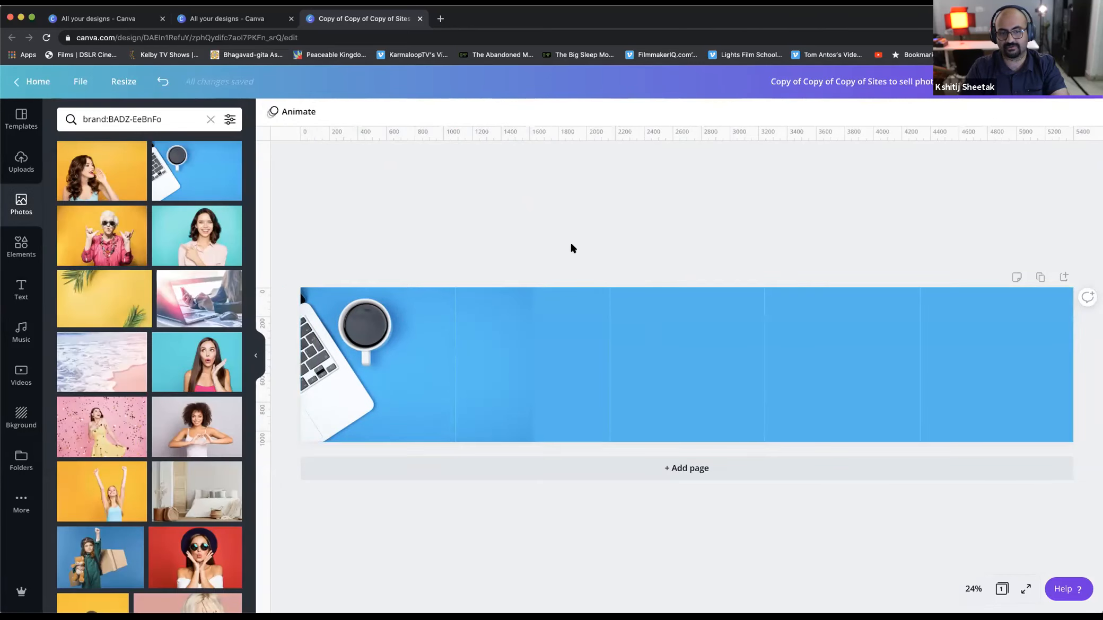
Remove the background of the coffee-and-laptop photo with the Background Remover.
left_click(464, 361)
left_click(288, 113)
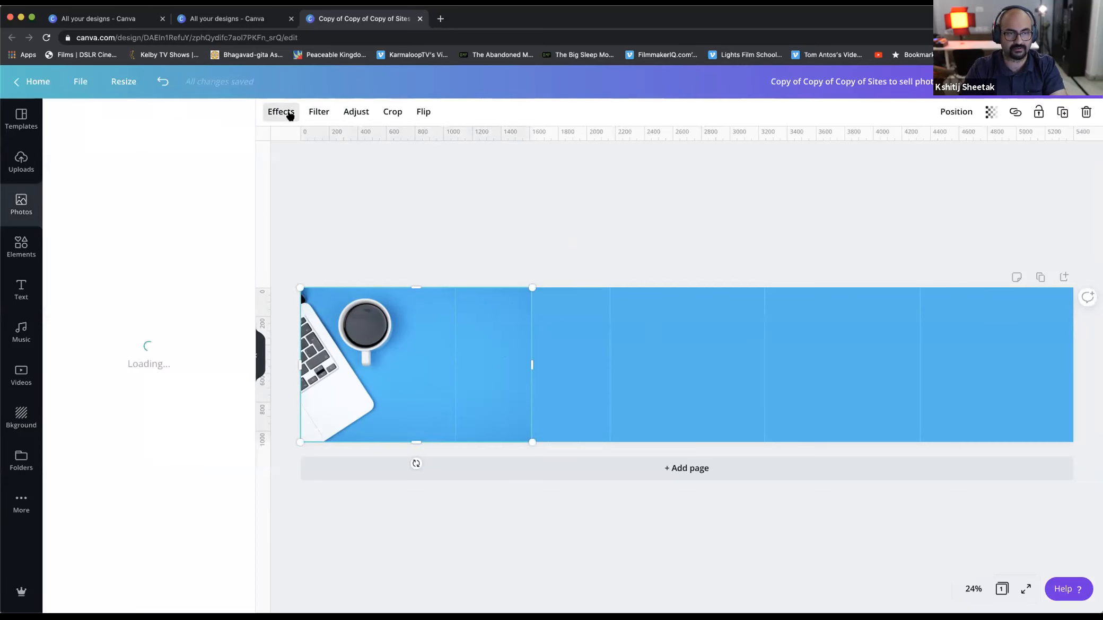
left_click(140, 163)
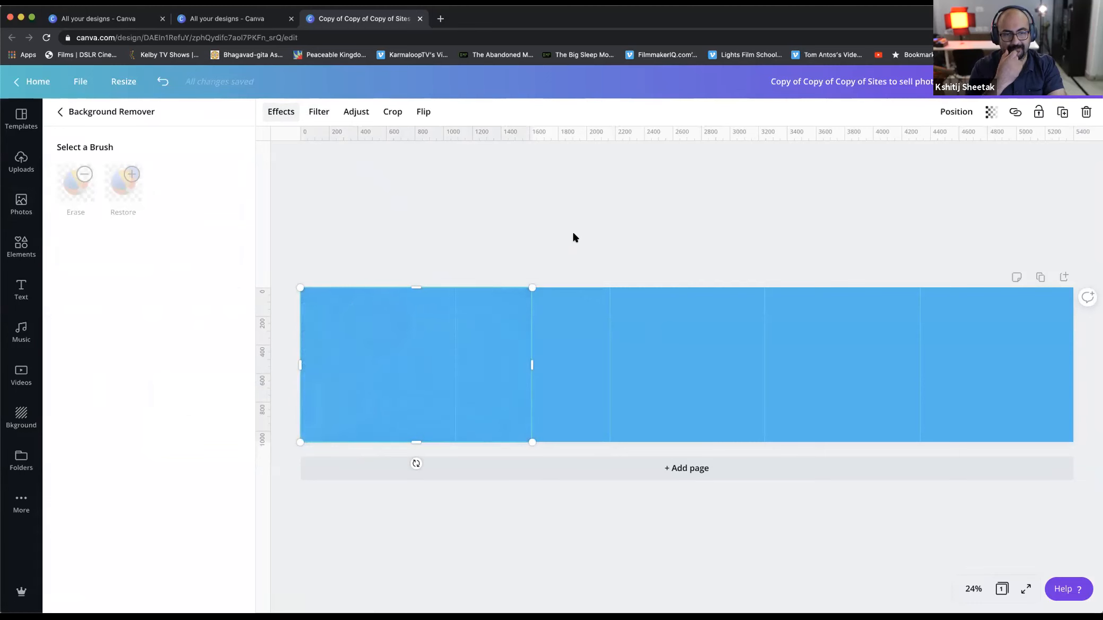
left_click(522, 251)
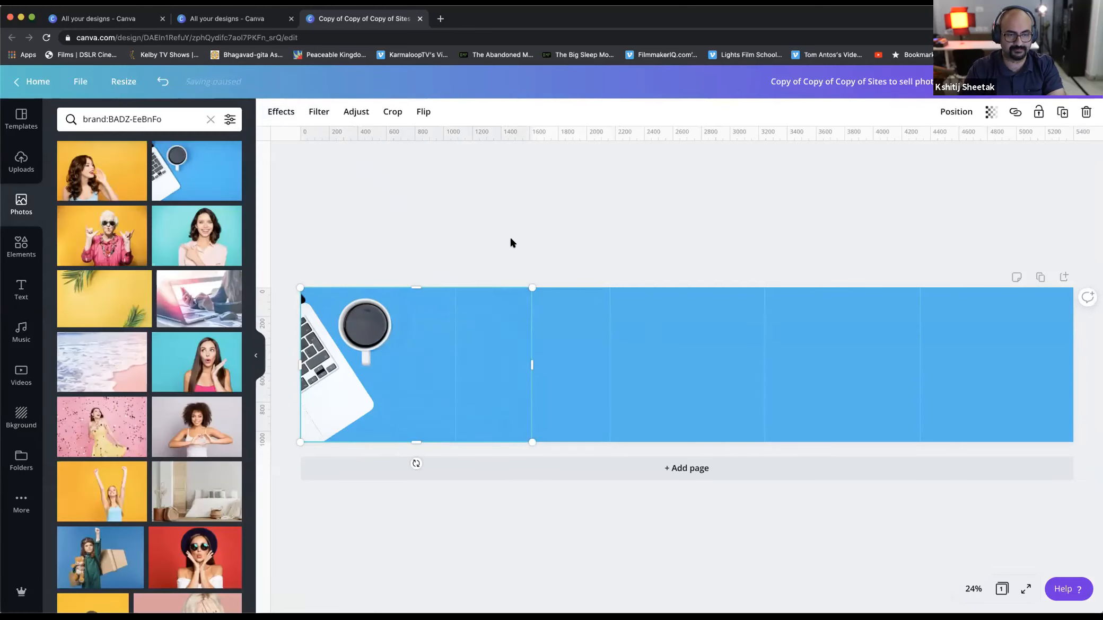
left_click(510, 243)
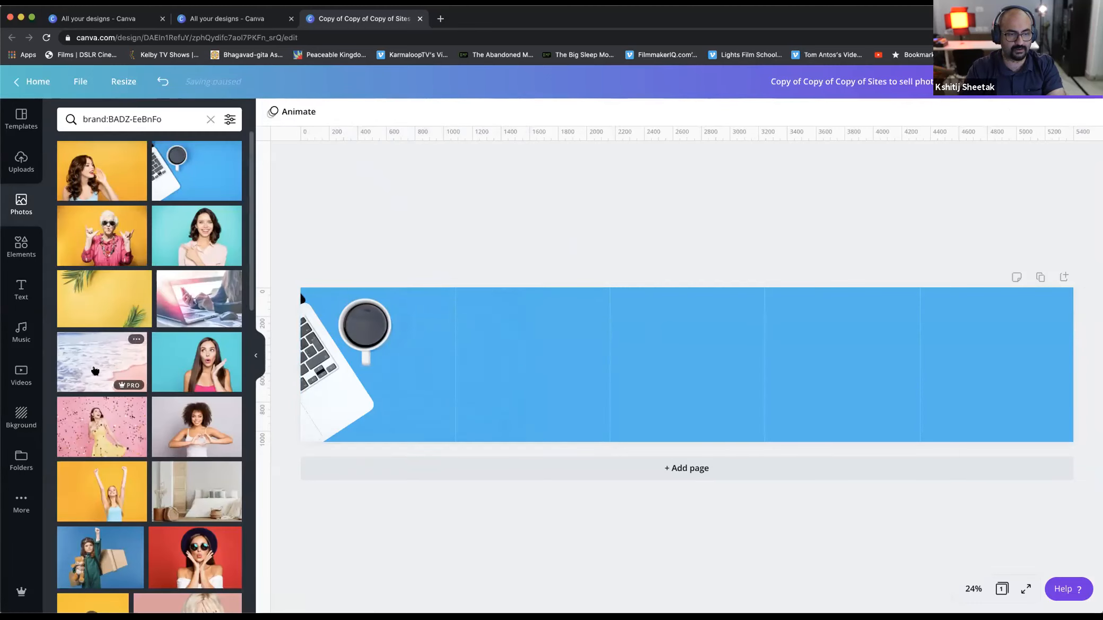
Search the photos for "child eating".
scroll(131, 390, "down", 10)
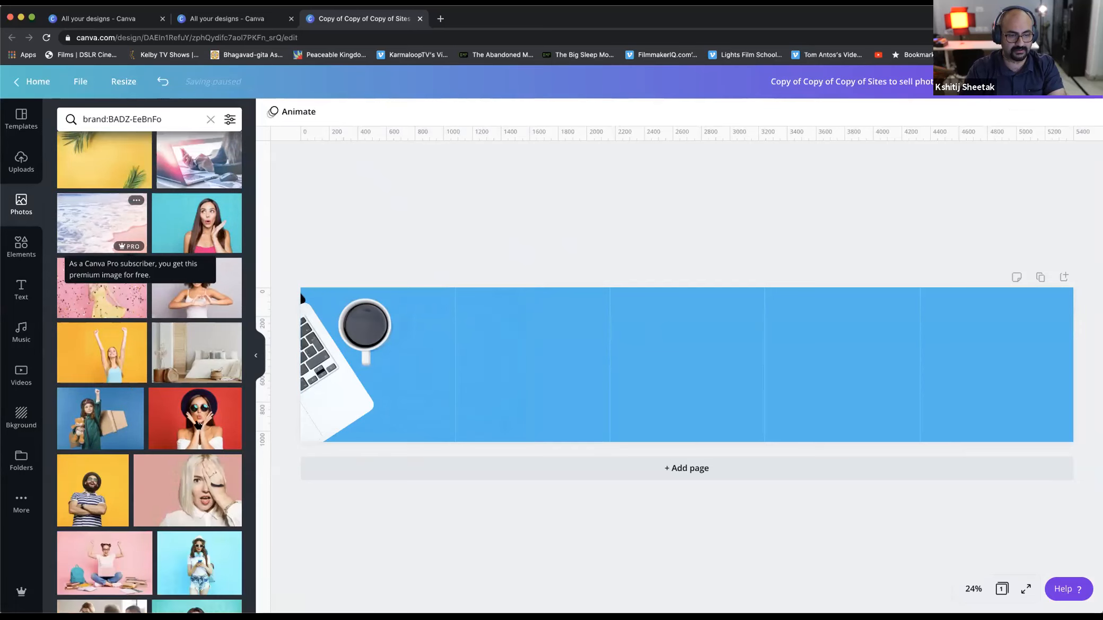
scroll(194, 418, "up", 8)
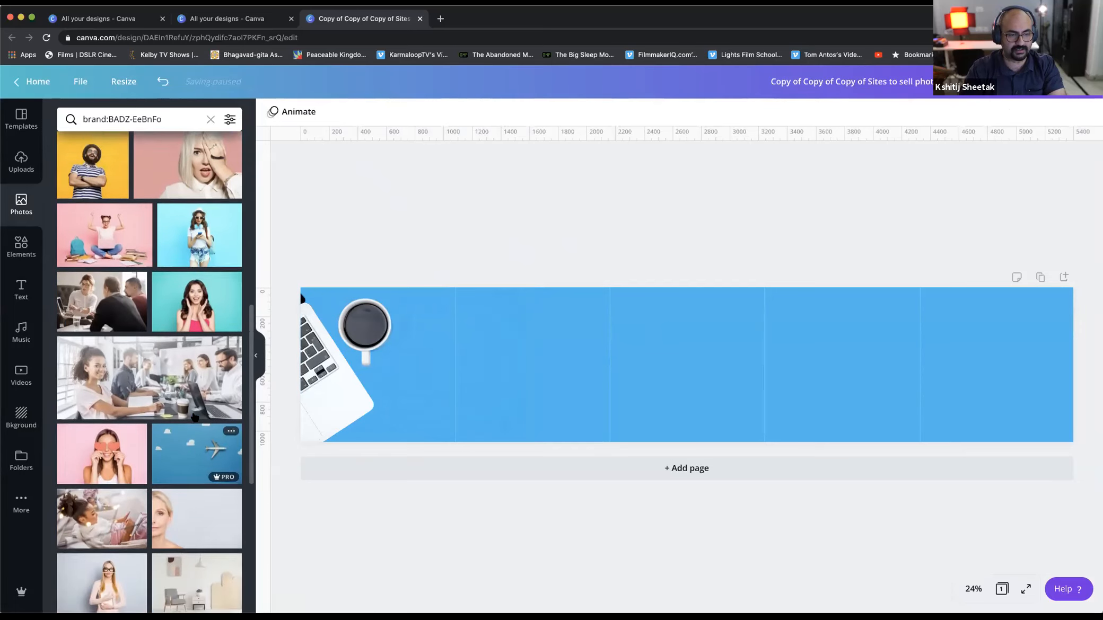
triple_click(138, 119)
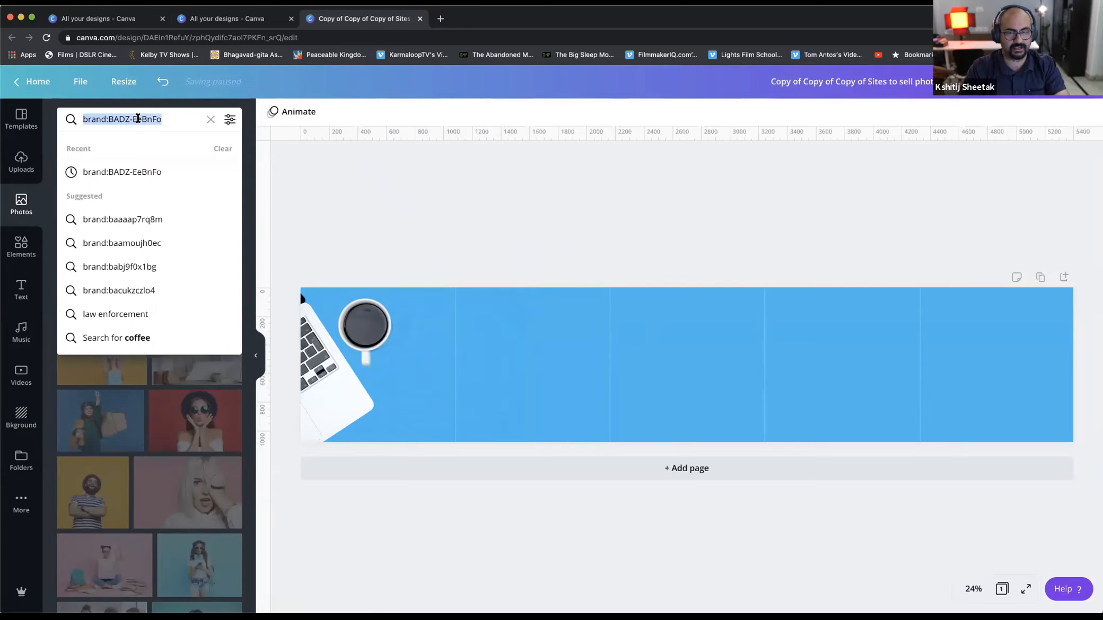
type("c")
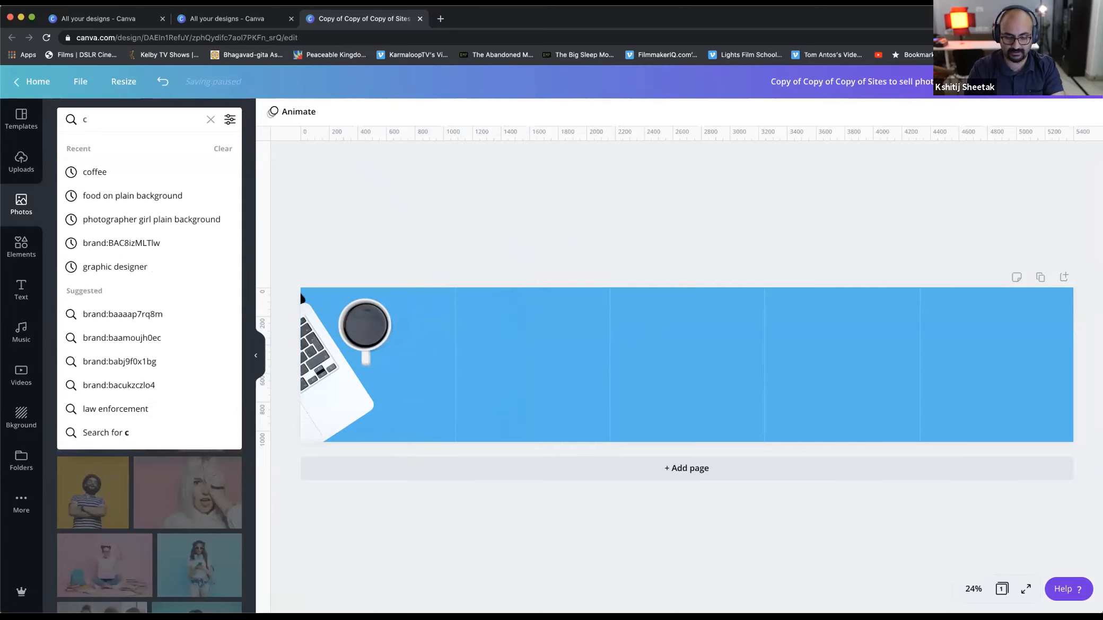
type("hild eat")
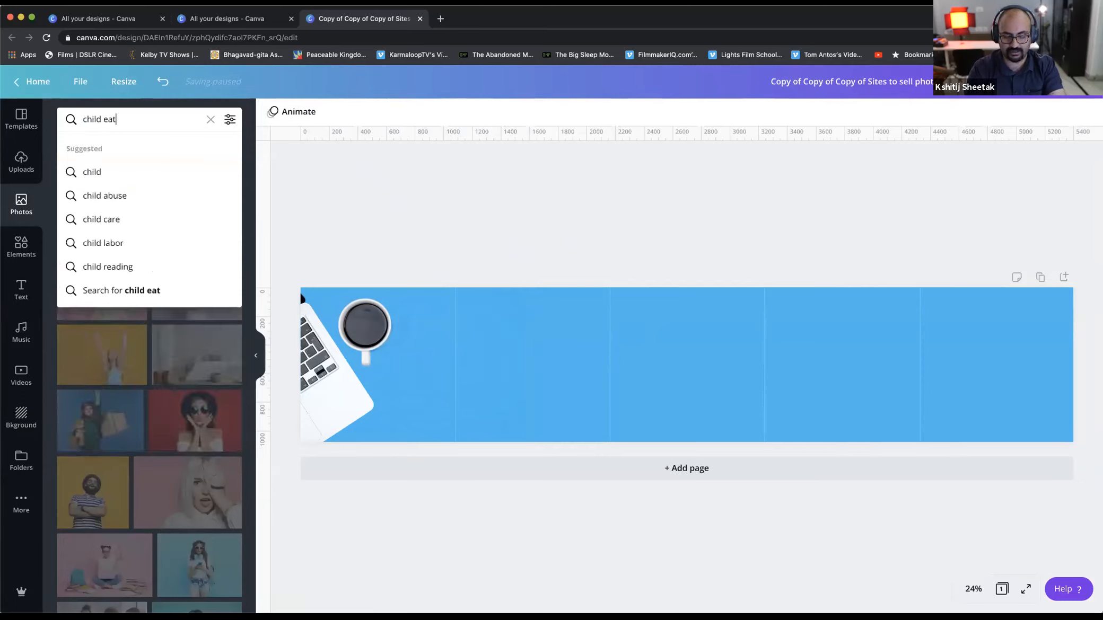
key("Return")
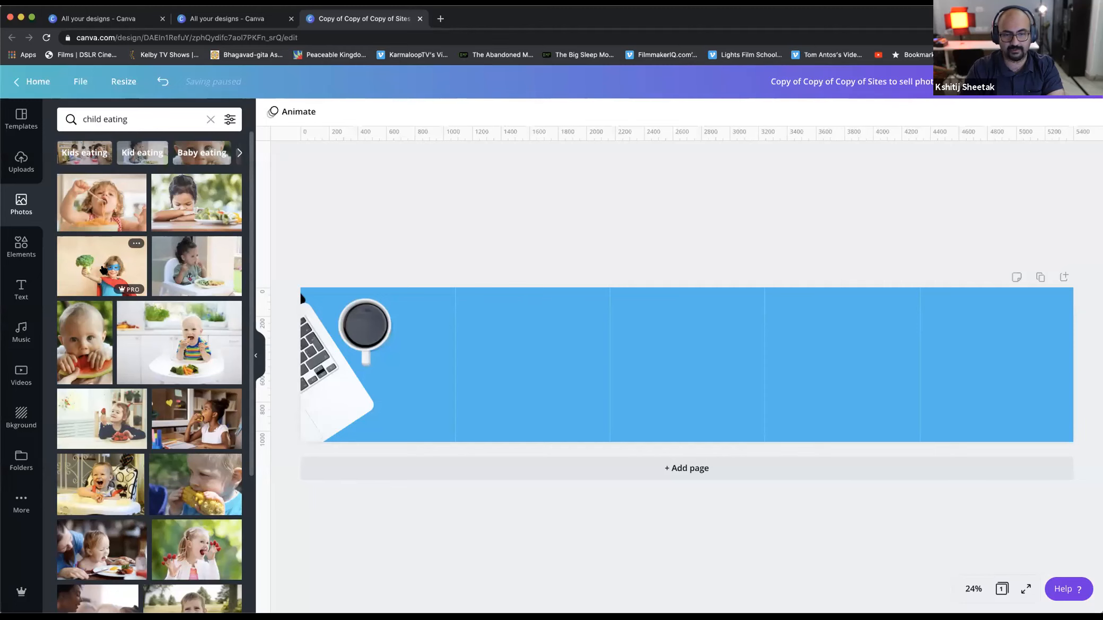
Add the photo of the masked superhero child holding broccoli at the page's bottom edge and remove its background.
left_click(104, 269)
left_click_drag(705, 371, 724, 392)
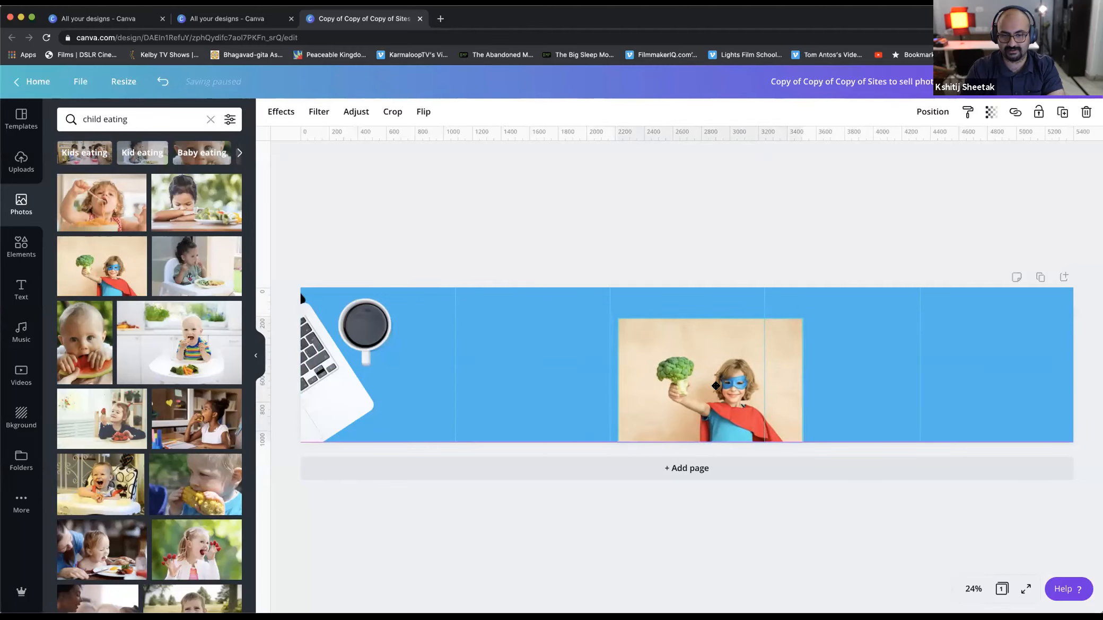
left_click(280, 112)
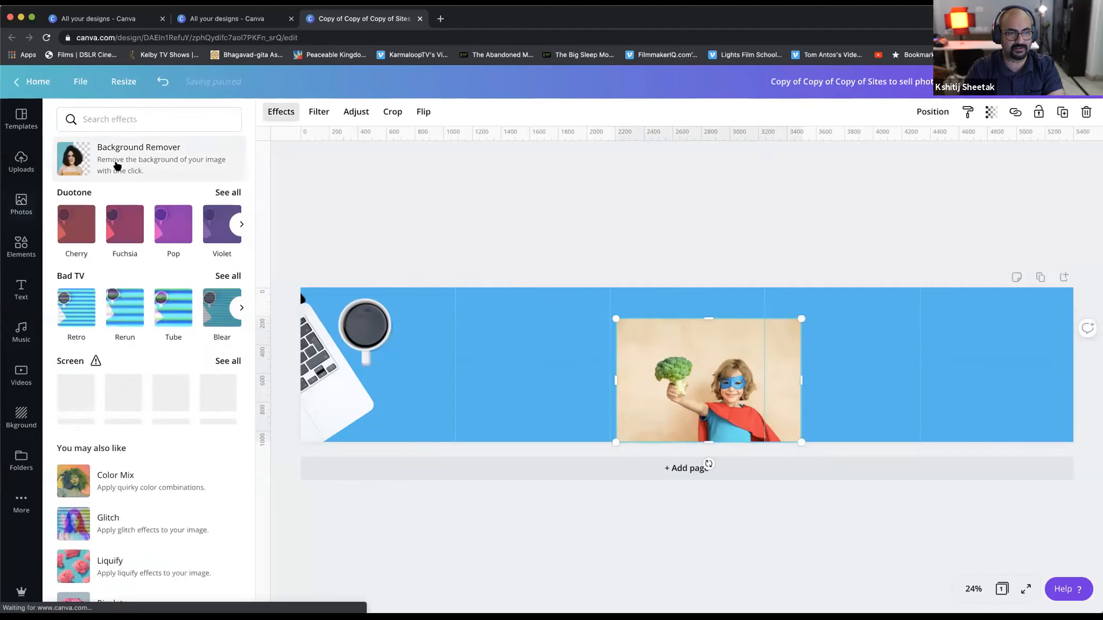
left_click(73, 159)
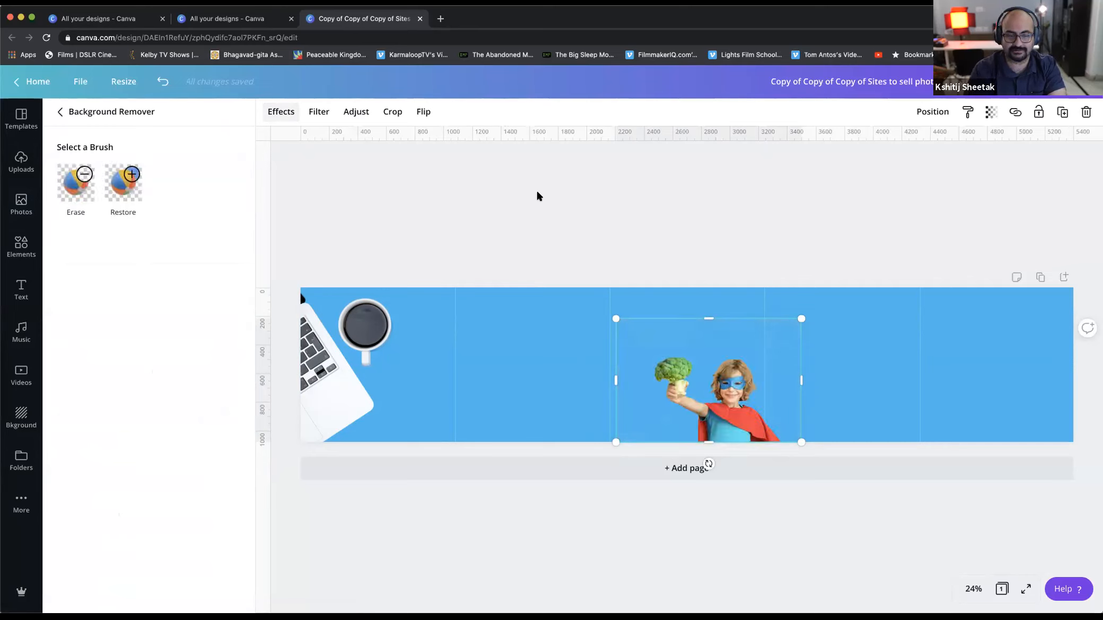
Enlarge the superhero child cutout to slightly beyond the page height and delete the coffee-and-laptop photo.
left_click_drag(743, 407, 769, 408)
left_click_drag(642, 318, 578, 289)
left_click(359, 347)
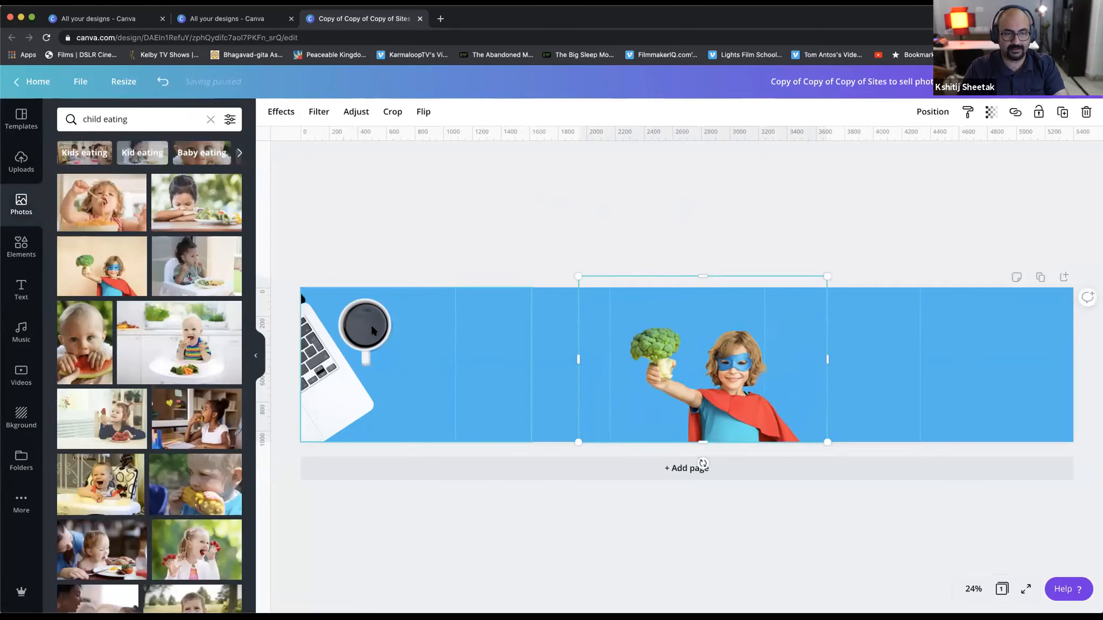
key("Delete")
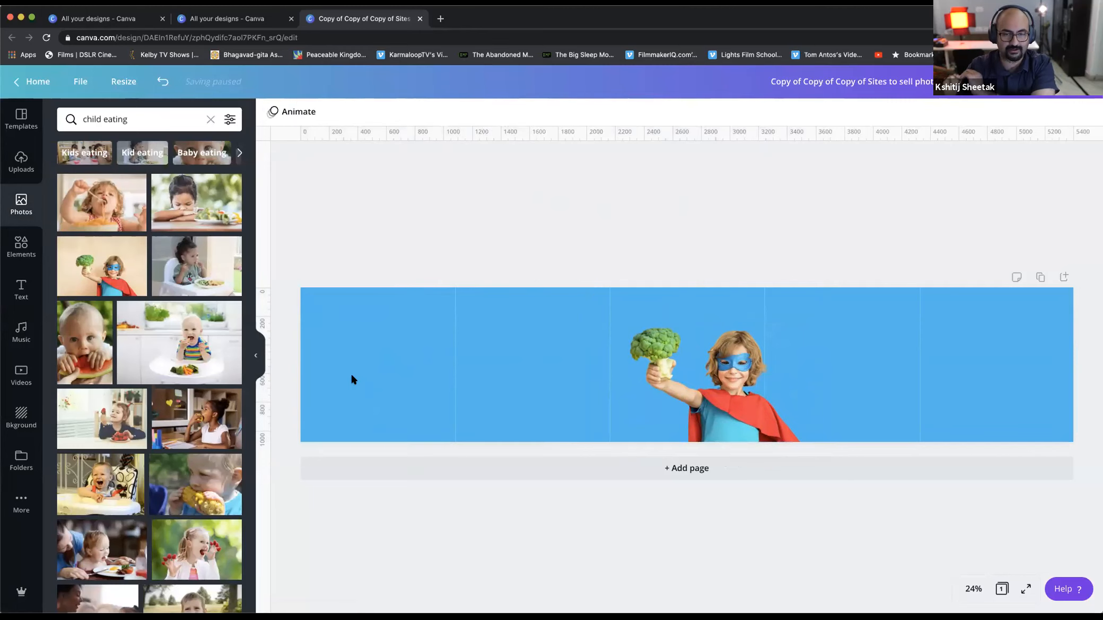
Look through the "child eating" photos and through more photos by the creator of the superhero child picture.
scroll(164, 388, "down", 3)
scroll(164, 388, "down", 5)
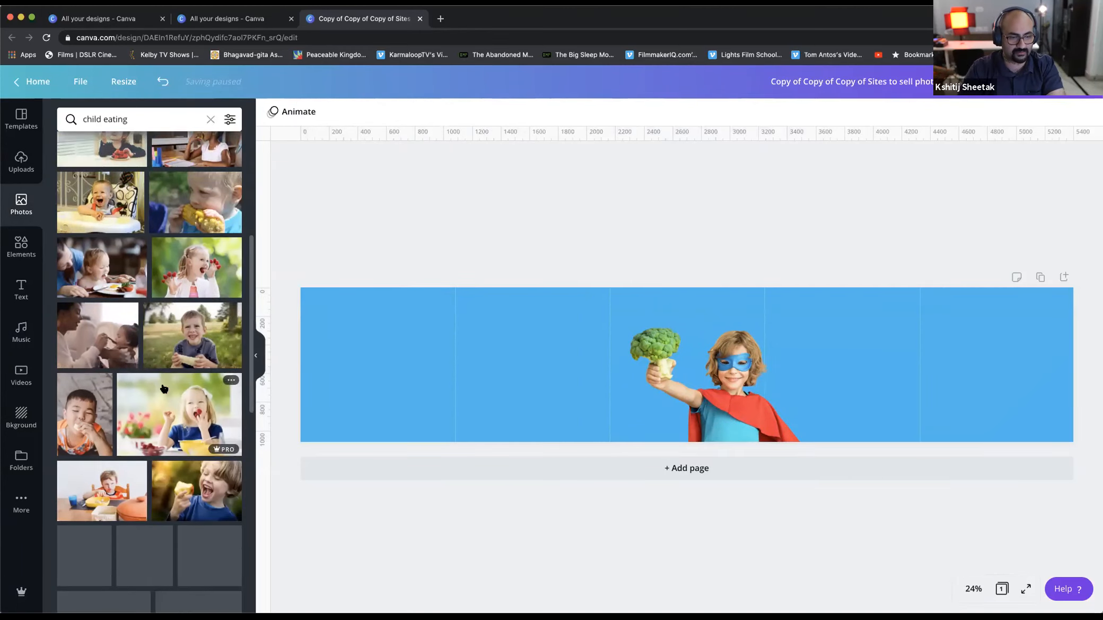
scroll(157, 390, "down", 5)
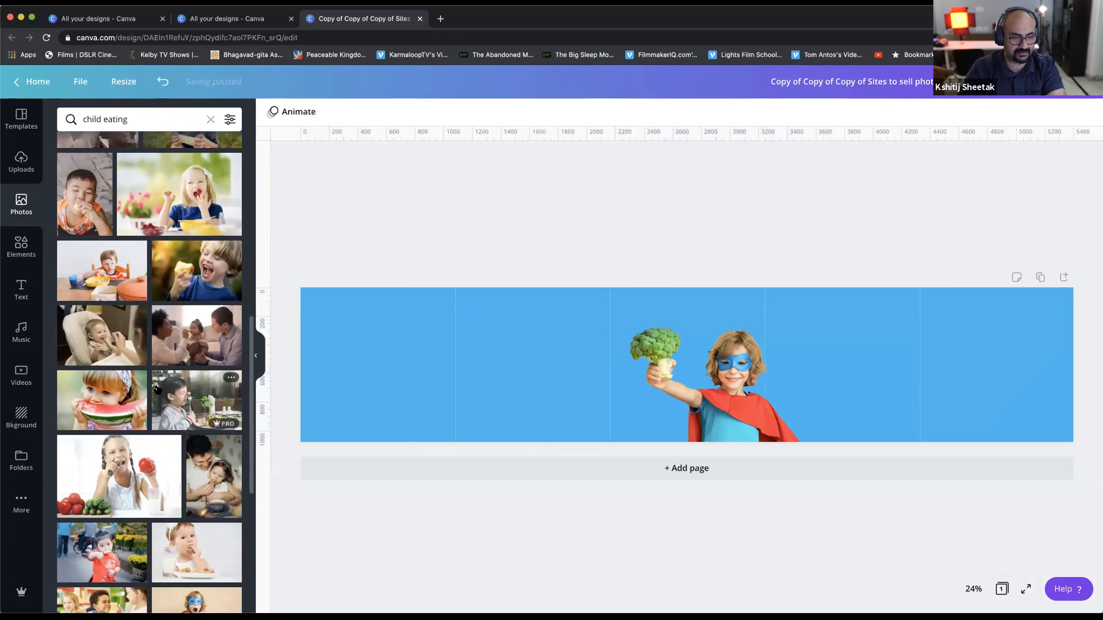
scroll(157, 391, "up", 15)
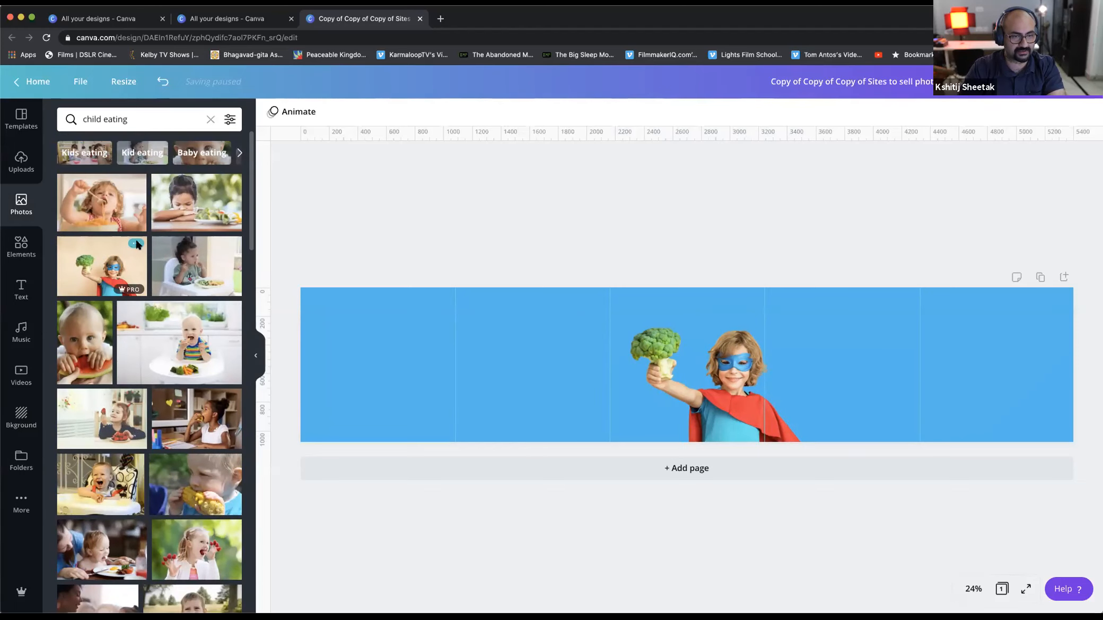
left_click(137, 244)
left_click(172, 306)
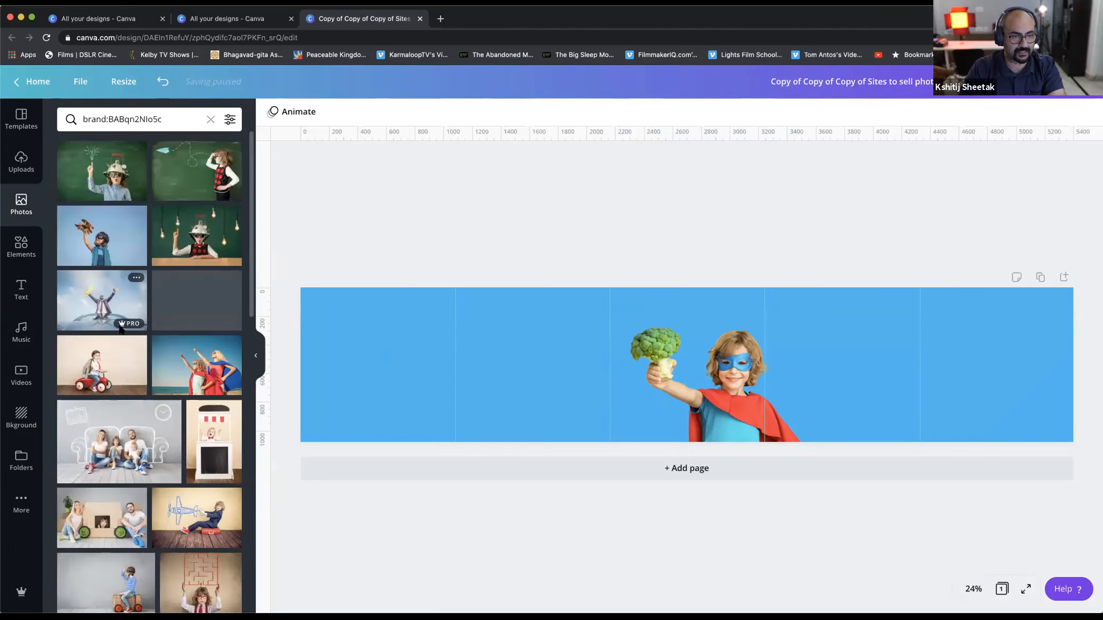
mouse_move(122, 328)
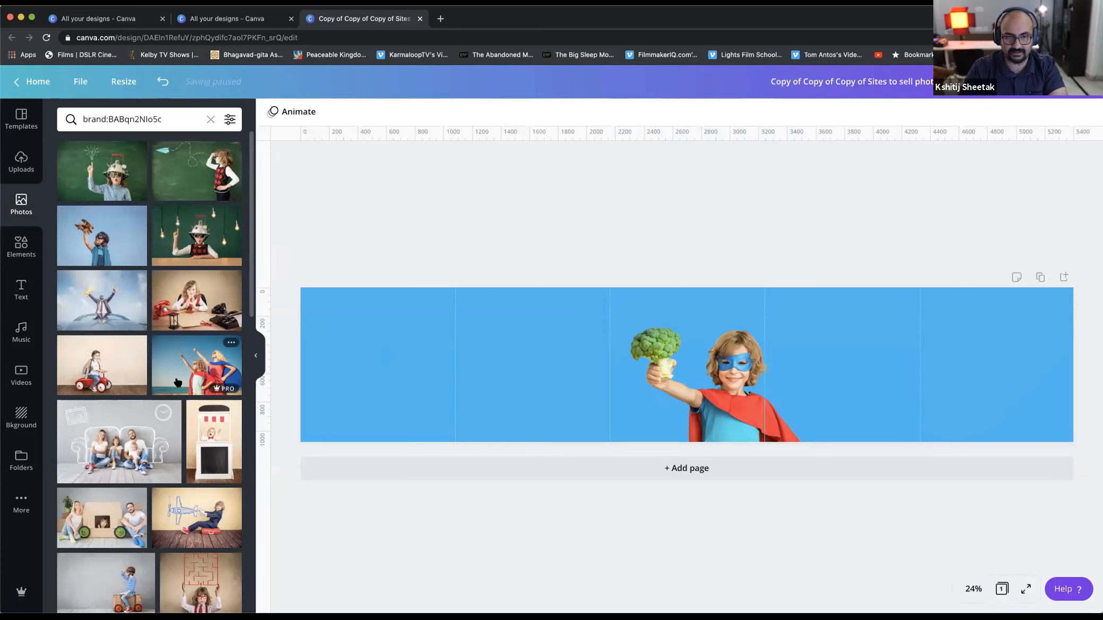
scroll(177, 381, "down", 5)
scroll(177, 382, "down", 2)
scroll(192, 391, "down", 7)
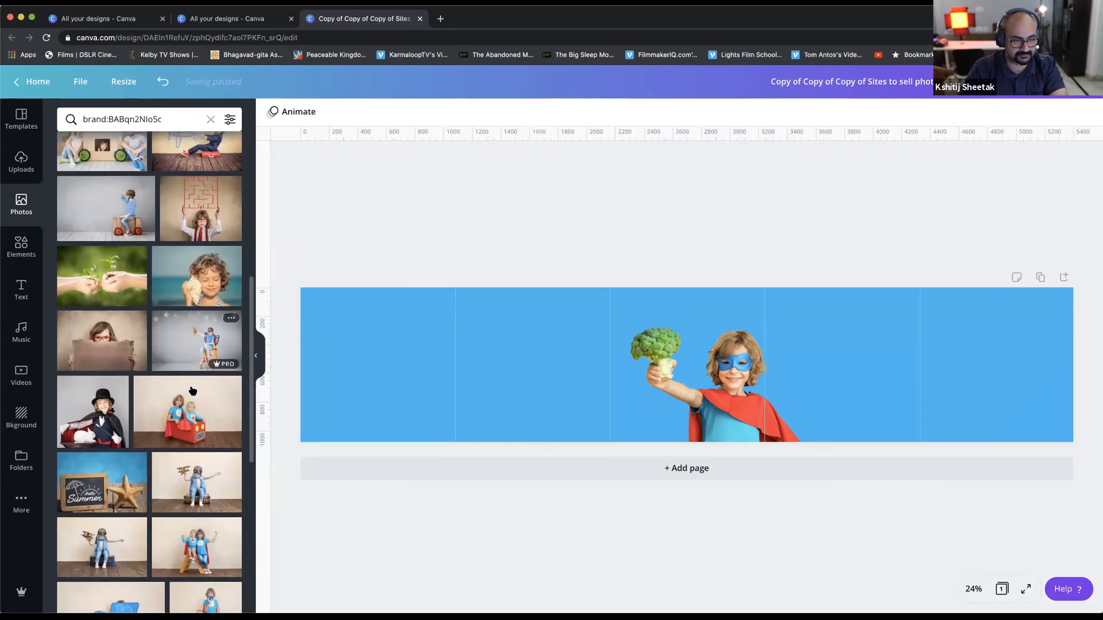
scroll(192, 391, "down", 3)
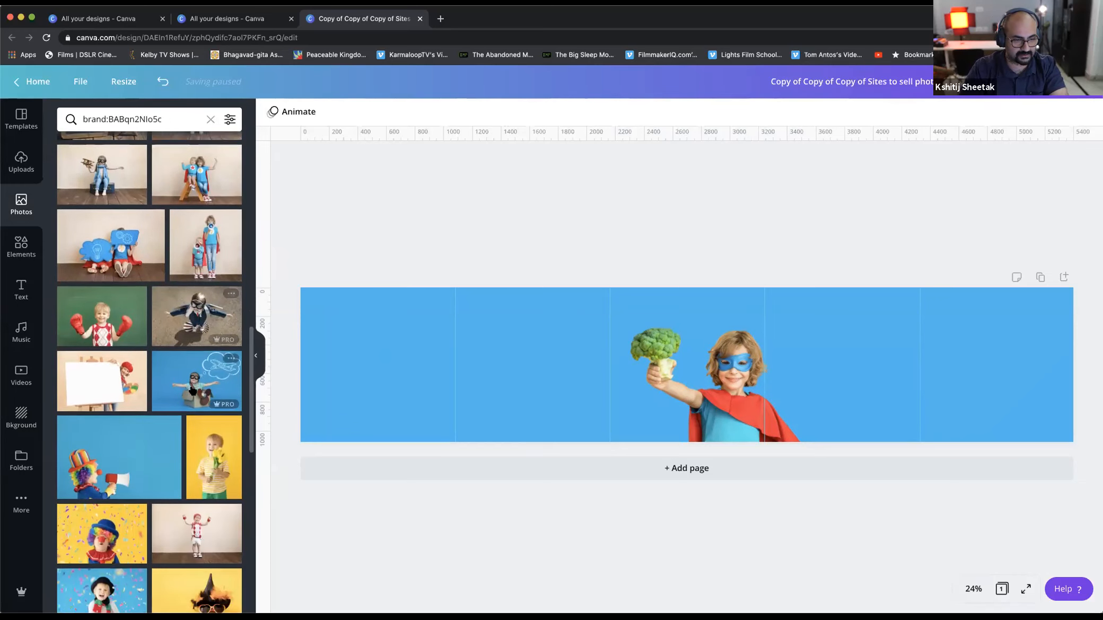
scroll(195, 393, "down", 5)
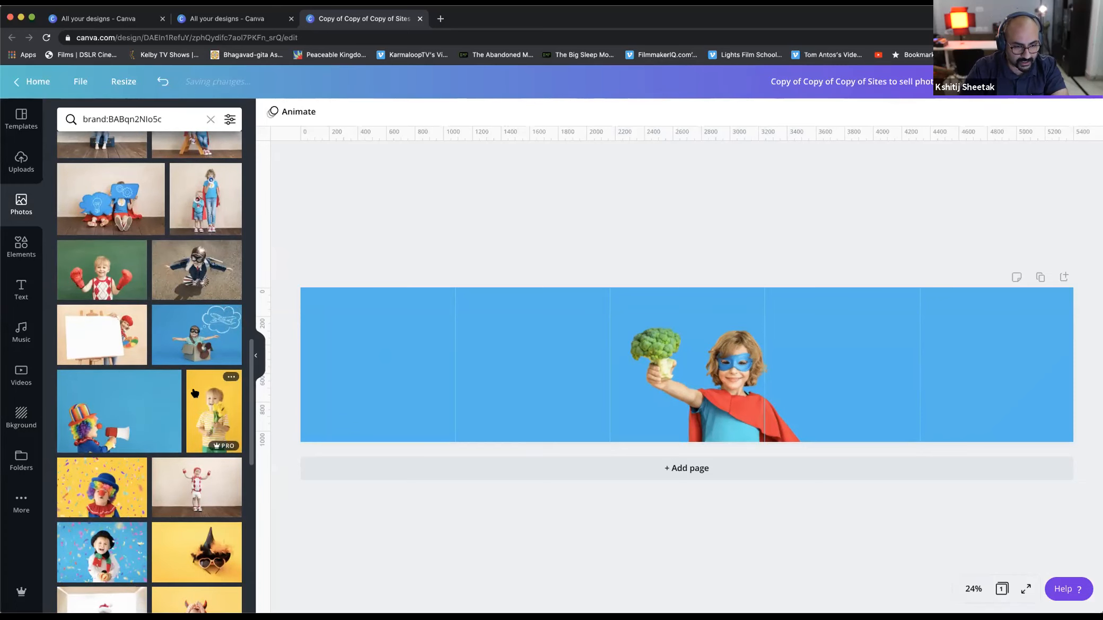
scroll(194, 393, "down", 10)
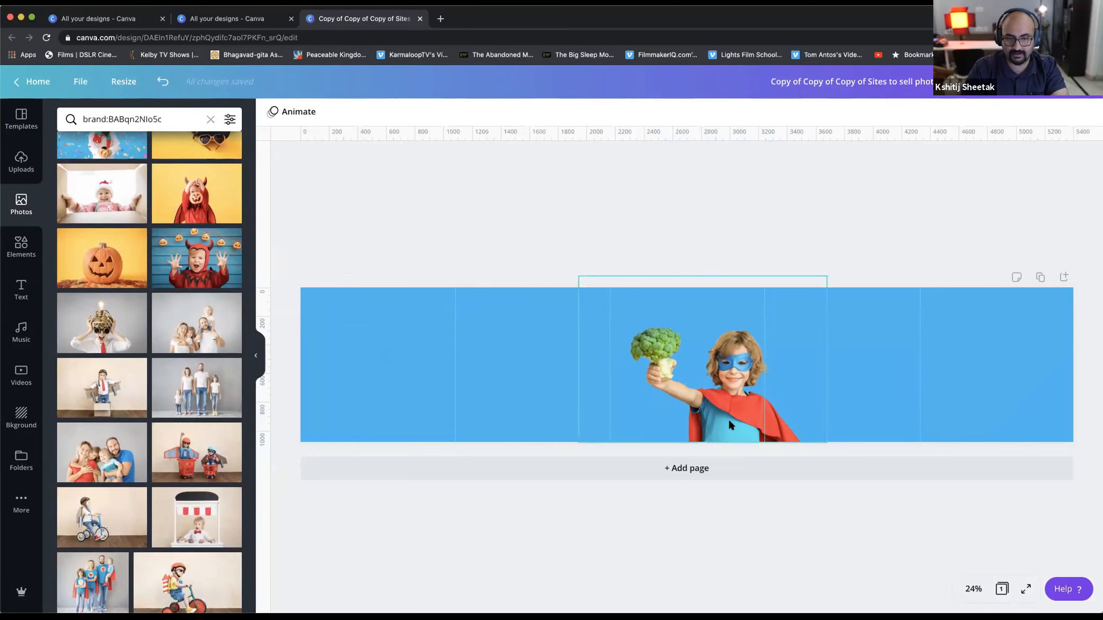
Move the superhero child cutout to the page's left edge so that the child spans the first guide.
left_click(764, 432)
left_click_drag(764, 432, 430, 399)
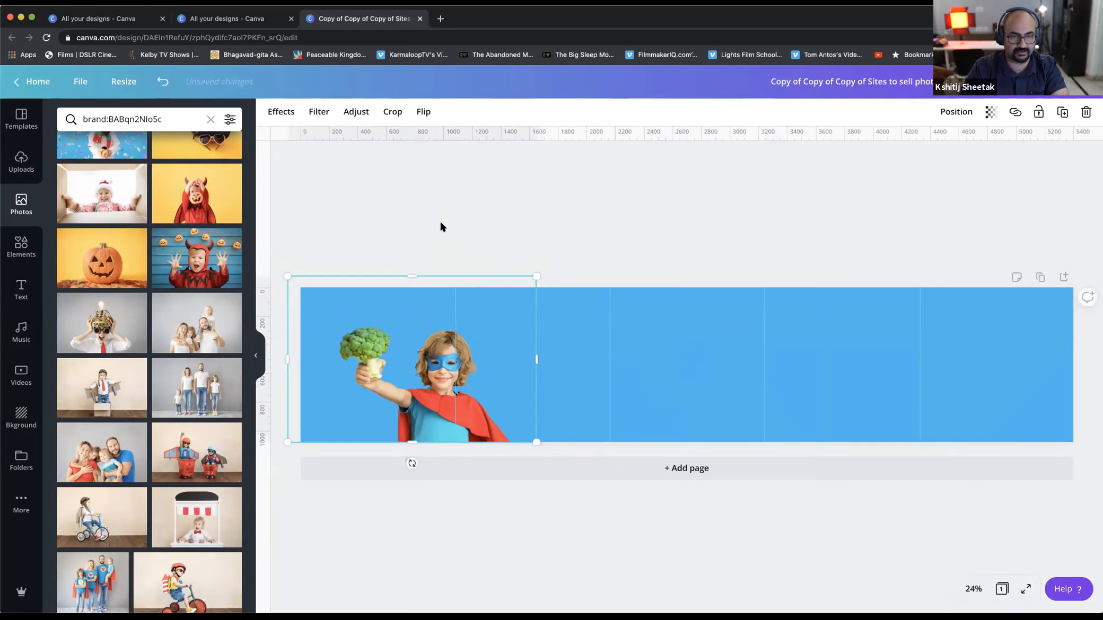
left_click(380, 229)
left_click(457, 406)
left_click_drag(441, 413, 450, 408)
left_click_drag(397, 369, 397, 369)
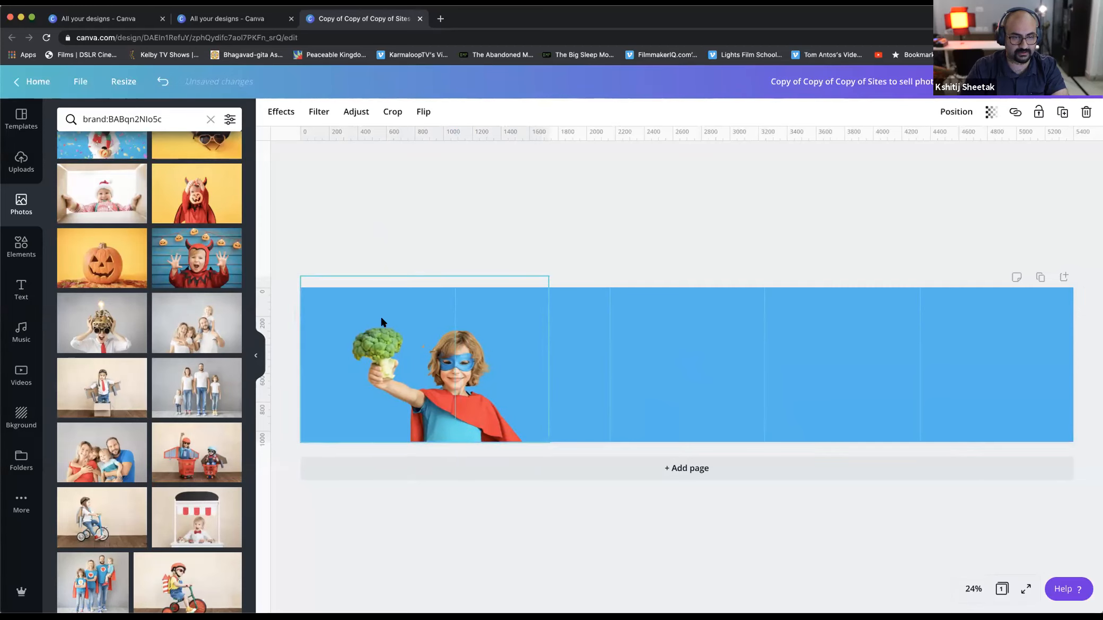
Add a subheading reading "Eat your veggies" across the guide between the third and fourth sections.
left_click(27, 283)
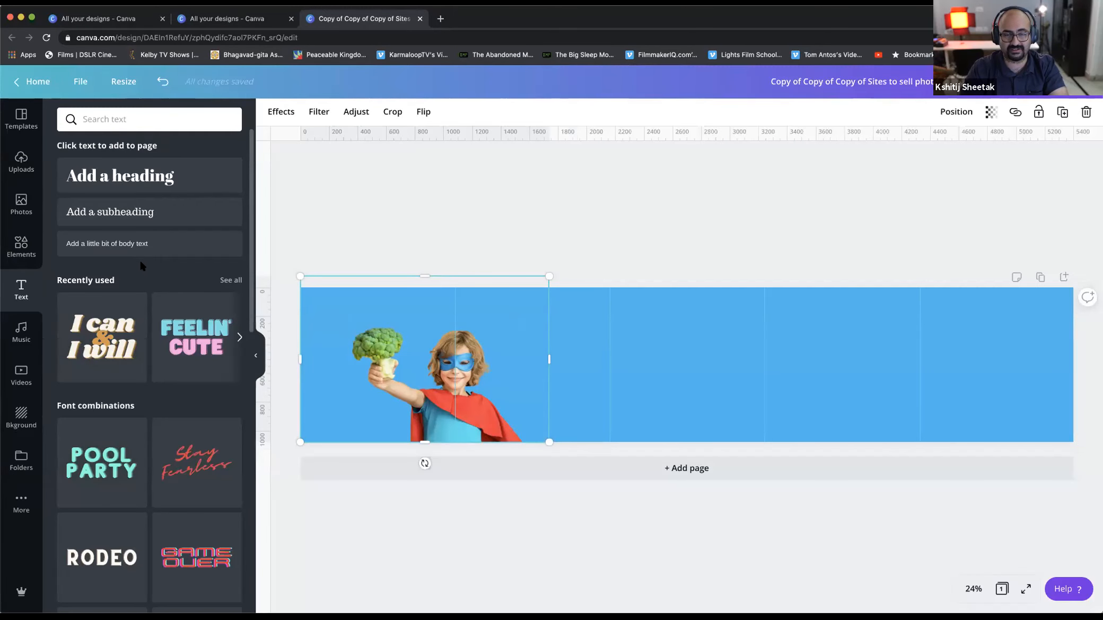
left_click(130, 212)
left_click_drag(702, 367, 834, 434)
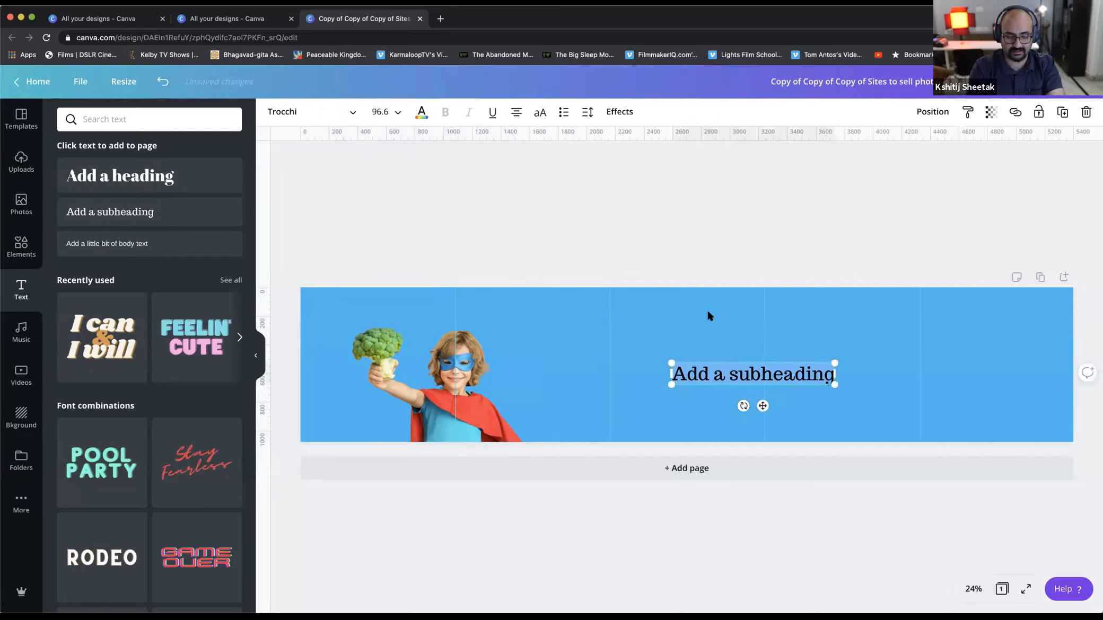
type("Eat")
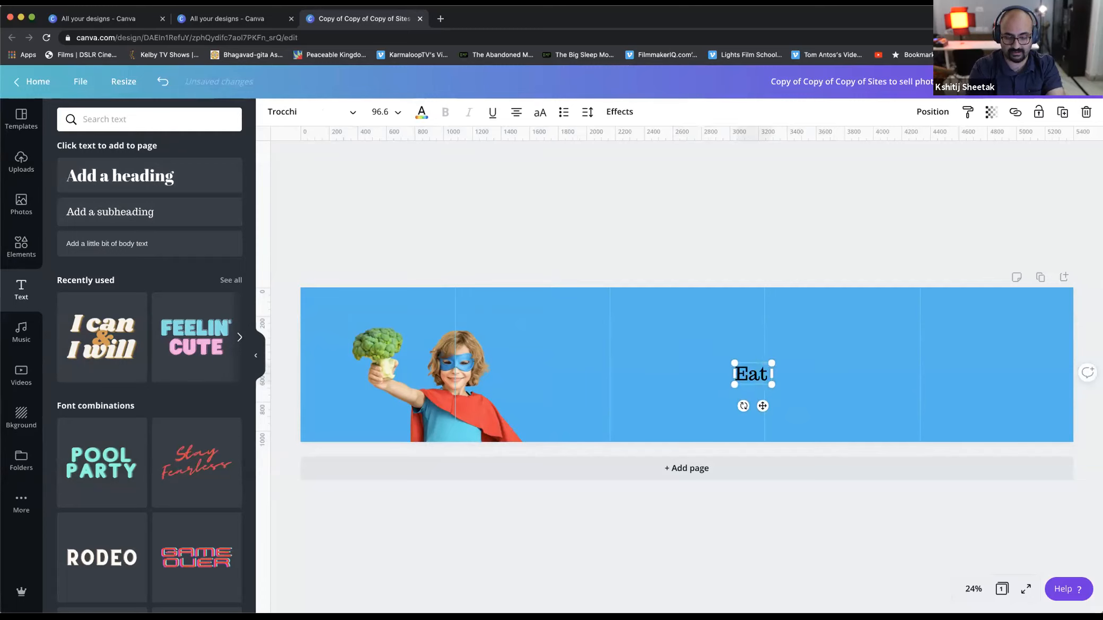
type(" your ve")
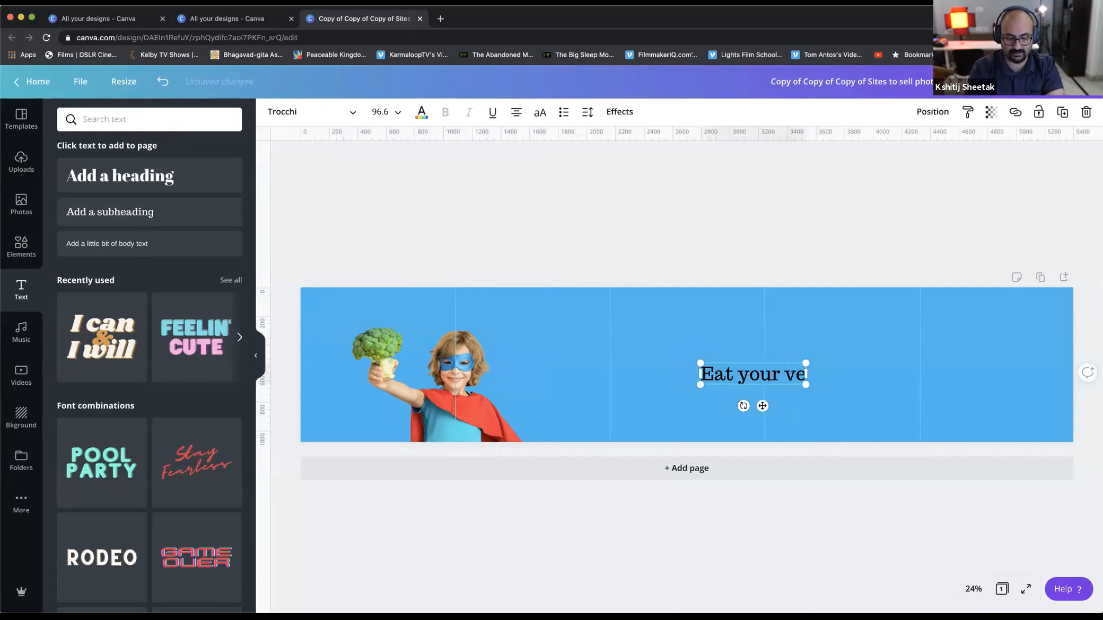
type("ggies")
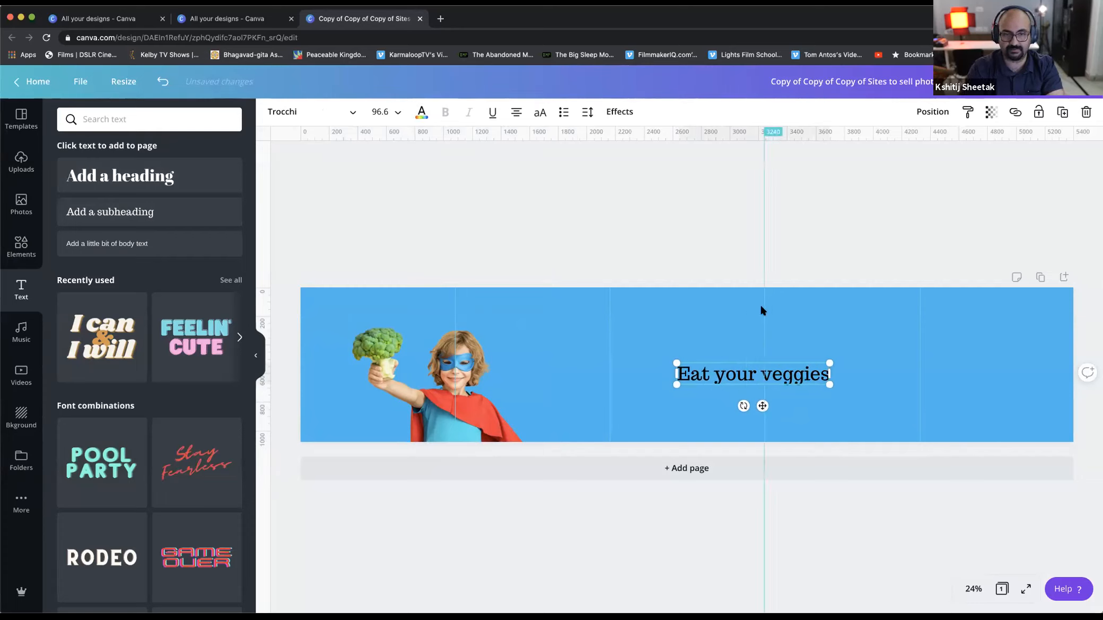
Move the "Eat your veggies" text above the broccoli in the first section at size 89.1 and set its font to Archivo Black.
left_click(761, 310)
left_click_drag(743, 381, 384, 310)
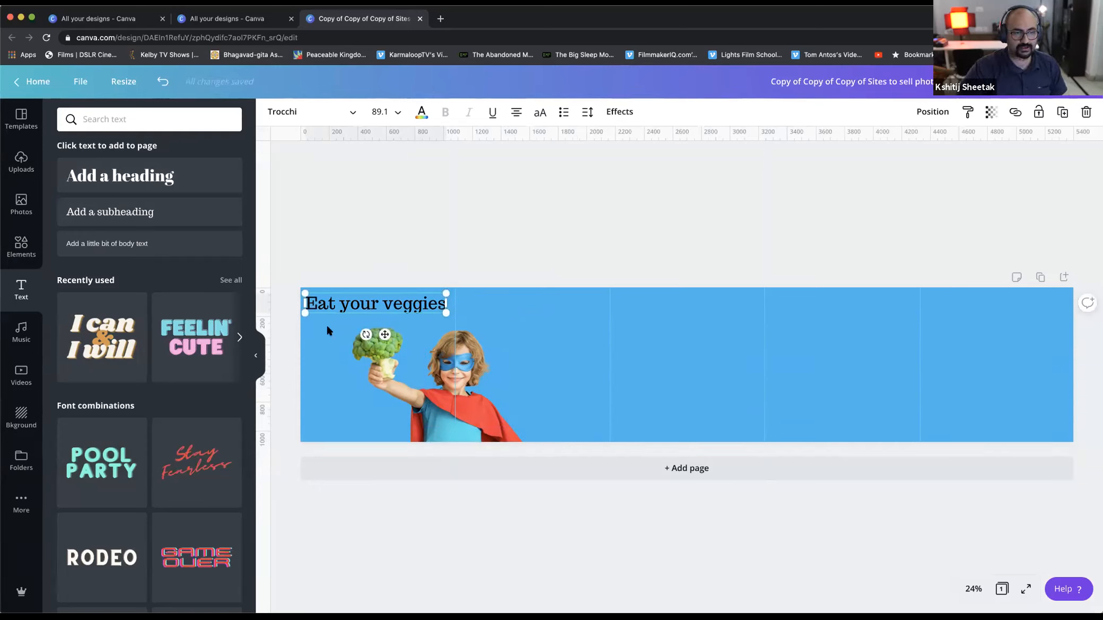
left_click(303, 112)
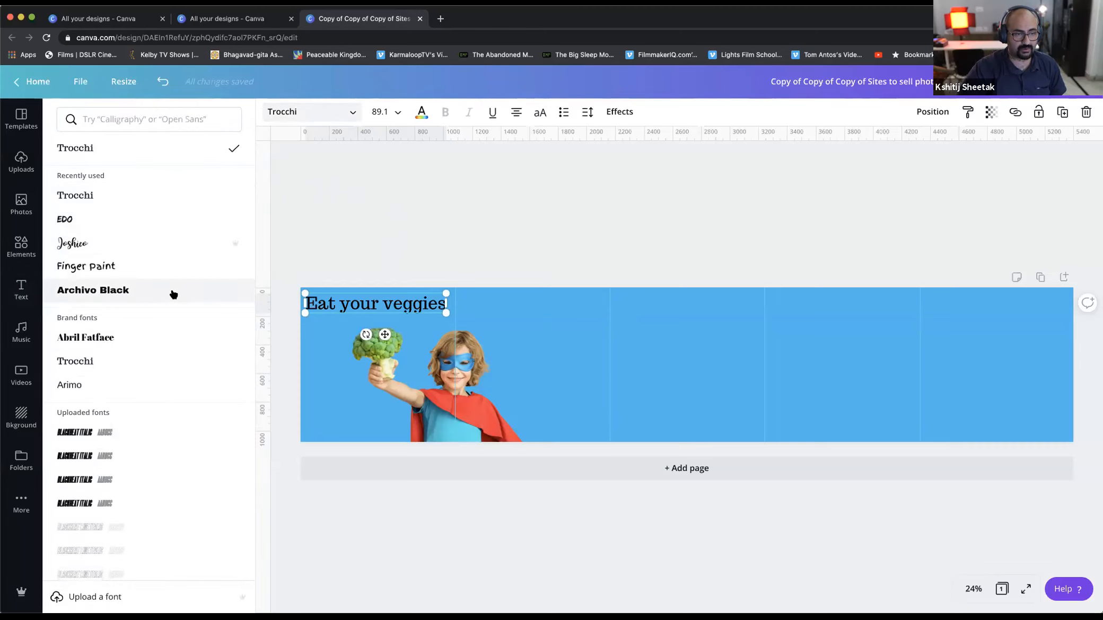
left_click(129, 295)
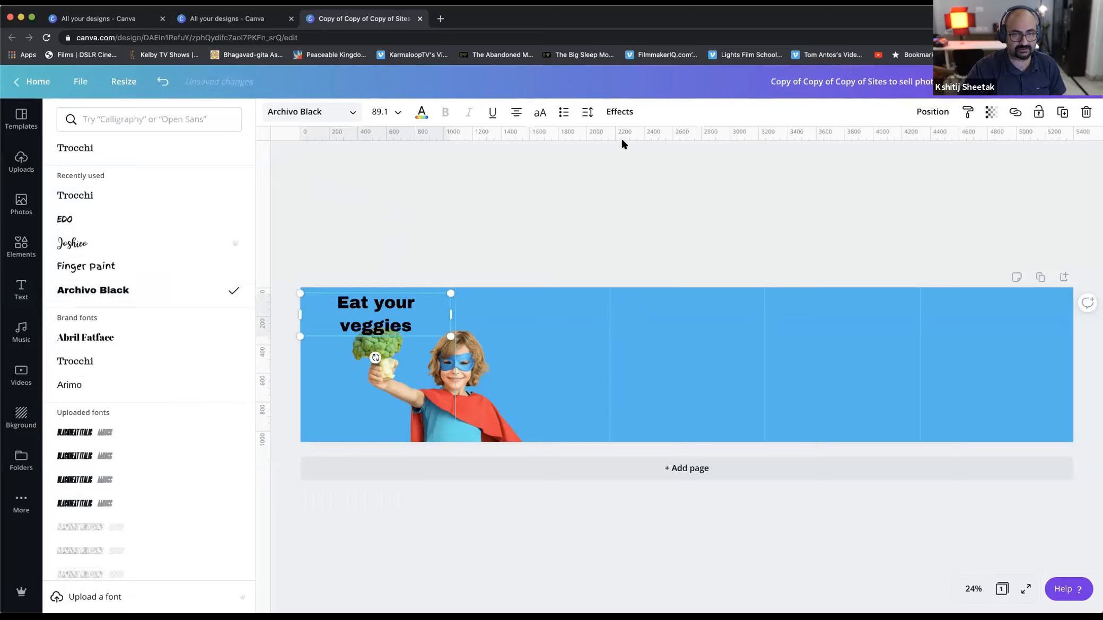
Make the "Eat your veggies" text uppercase and left-aligned, in the Anton font at size 113.
left_click(540, 113)
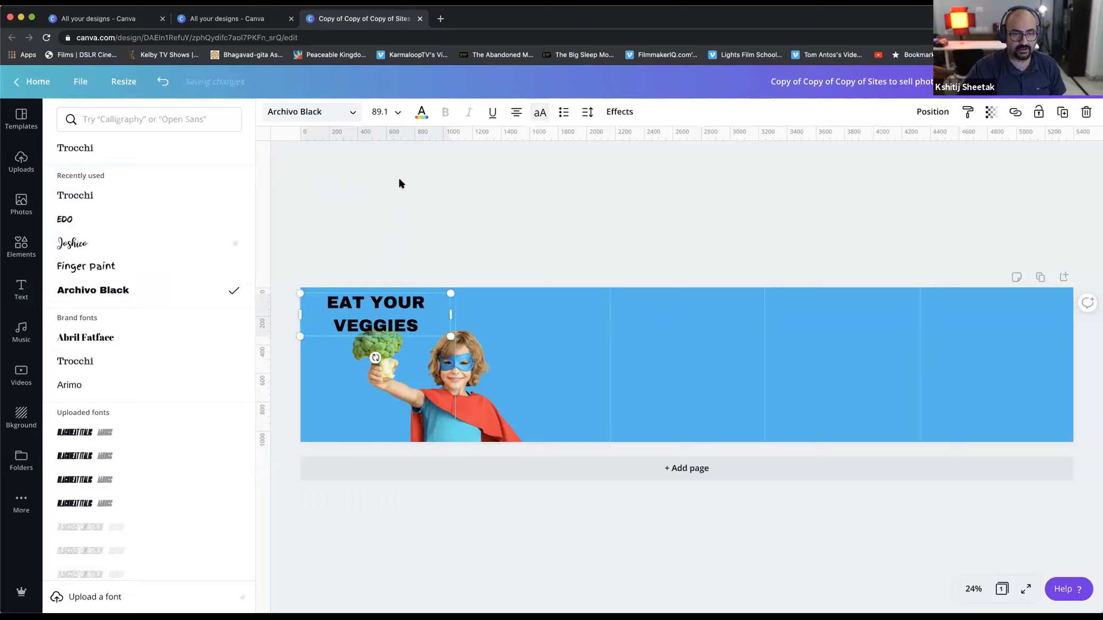
left_click(516, 112)
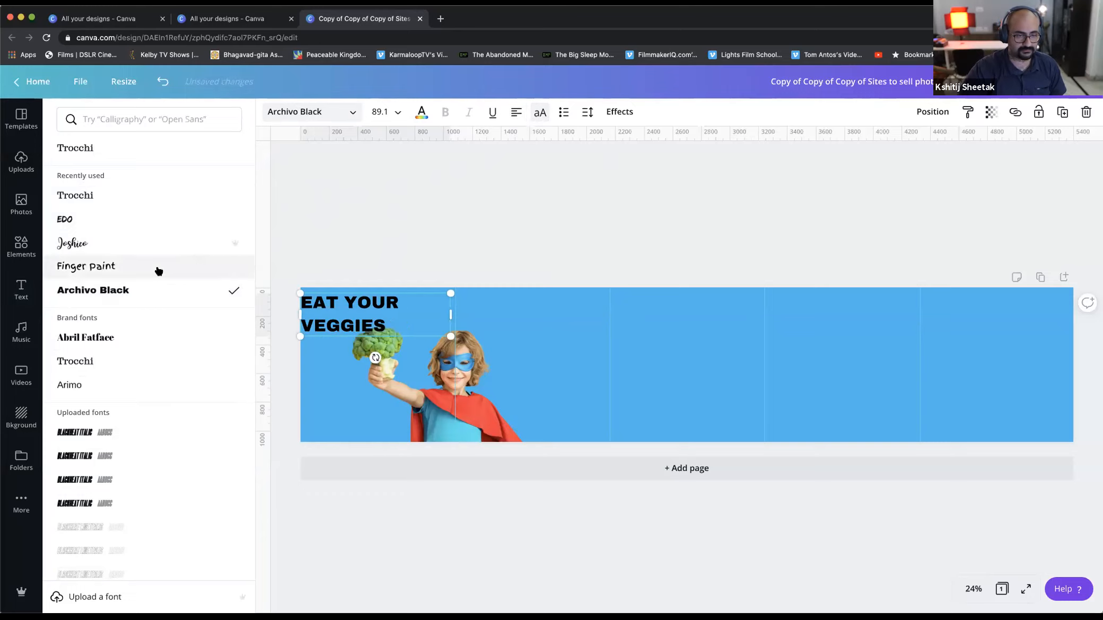
scroll(155, 270, "down", 10)
scroll(159, 271, "down", 10)
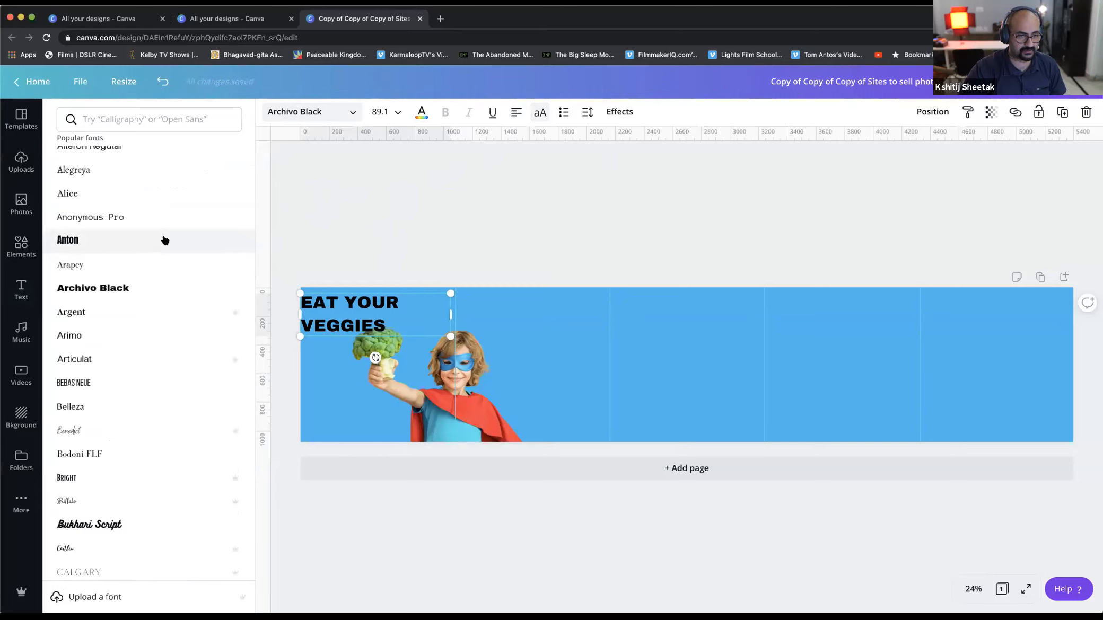
left_click(165, 240)
mouse_move(413, 312)
left_mouse_down()
mouse_move(442, 317)
mouse_move(404, 311)
left_mouse_up()
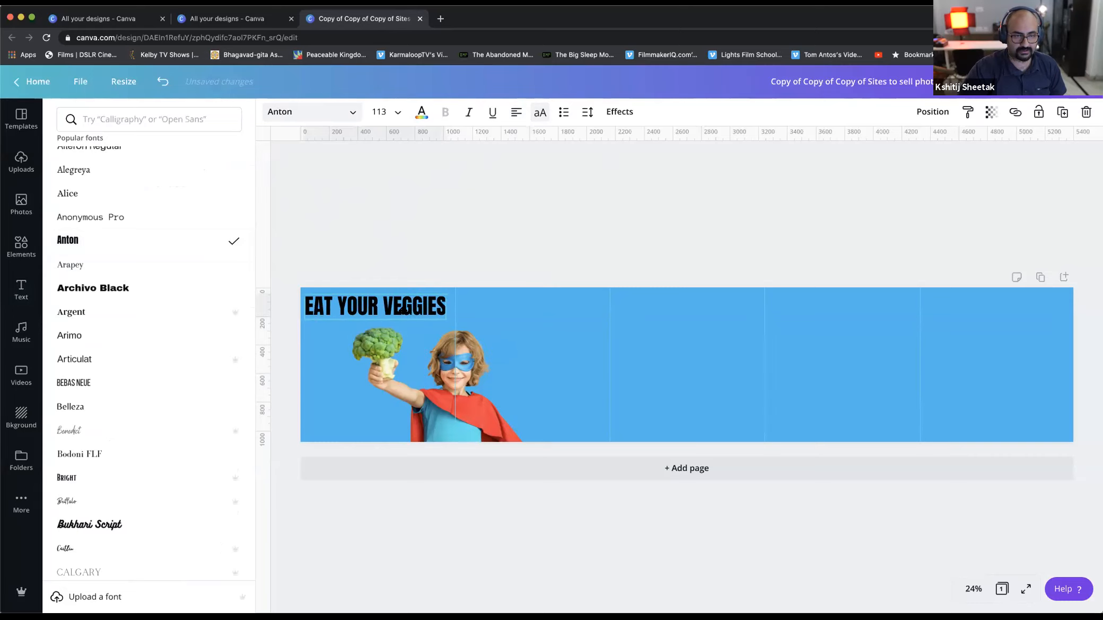
Recolor the "EAT YOUR VEGGIES" text red to match the child's cape.
left_click(421, 112)
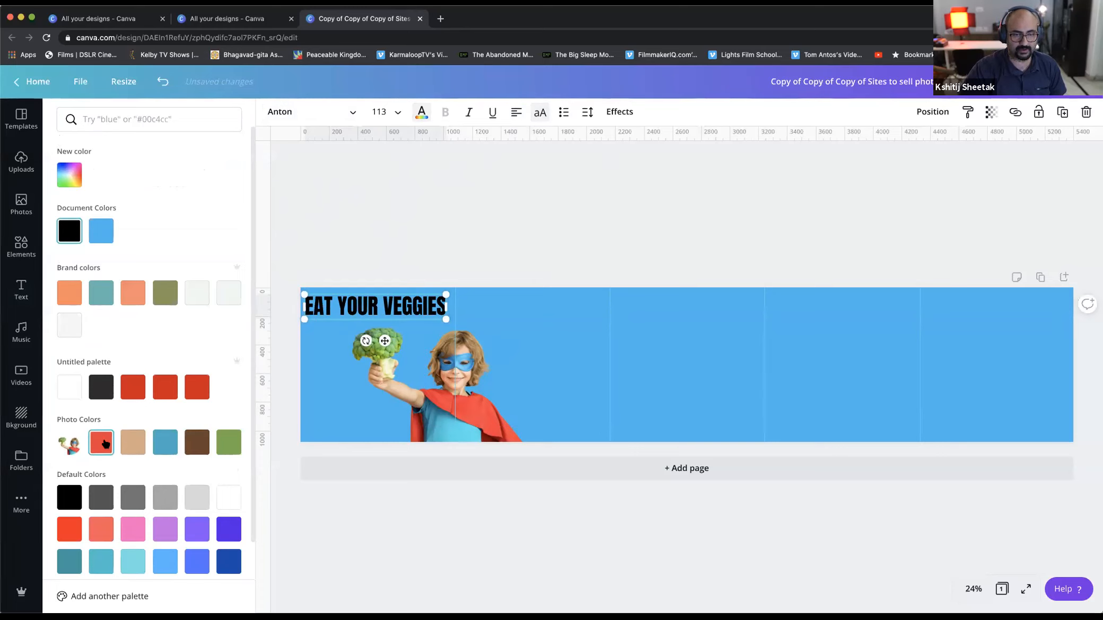
left_click(101, 444)
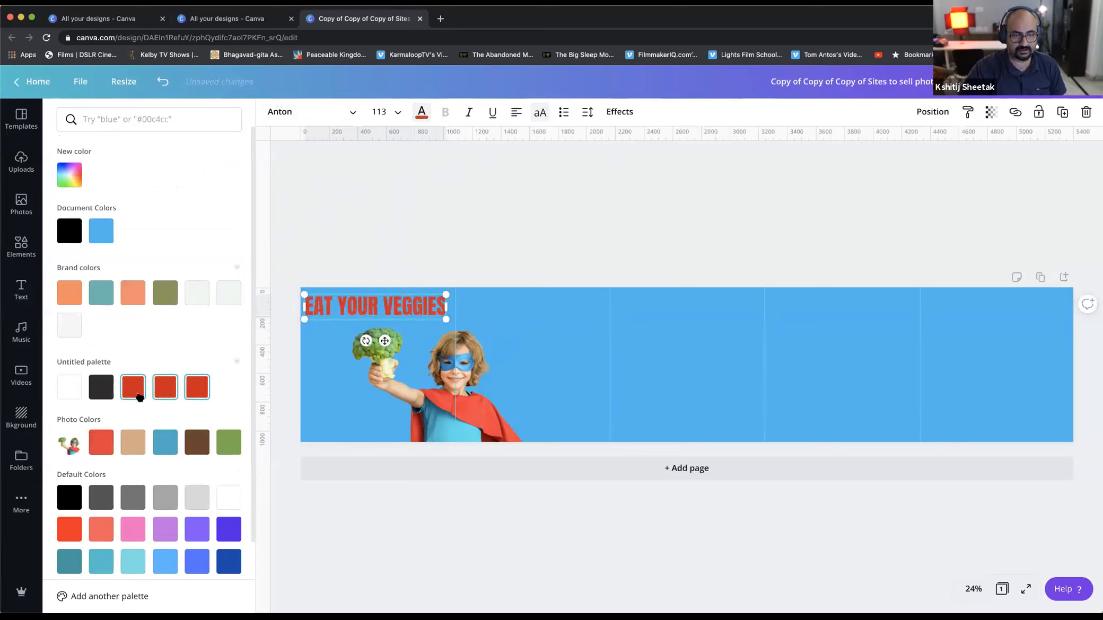
left_click(392, 238)
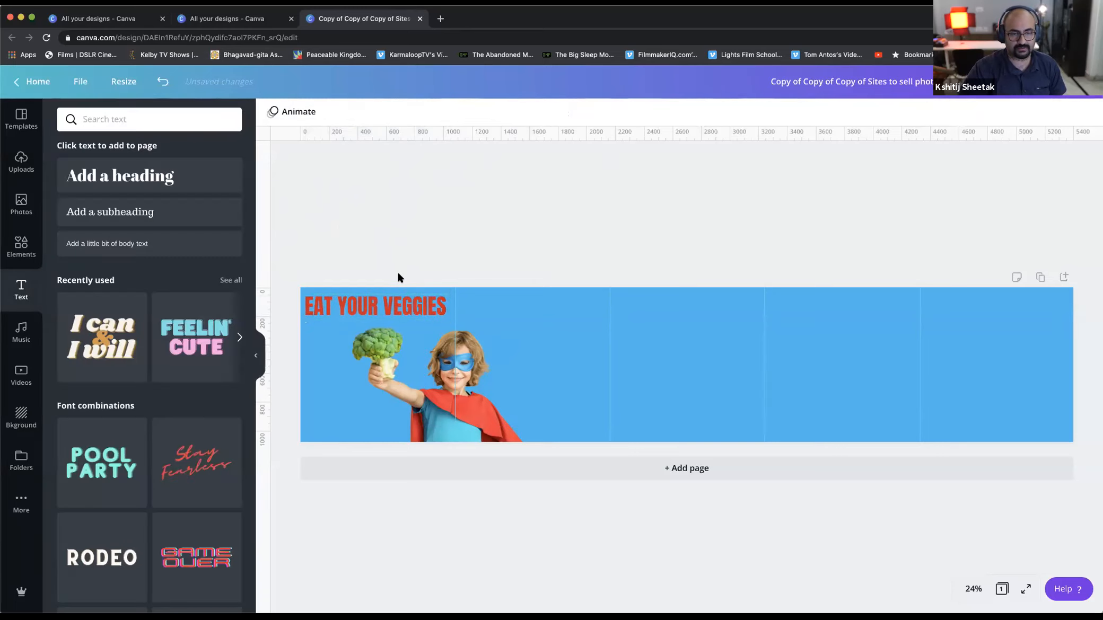
Try the Neon, Lift and Shadow text effects on "EAT YOUR VEGGIES" and revert to no effect.
left_click(395, 307)
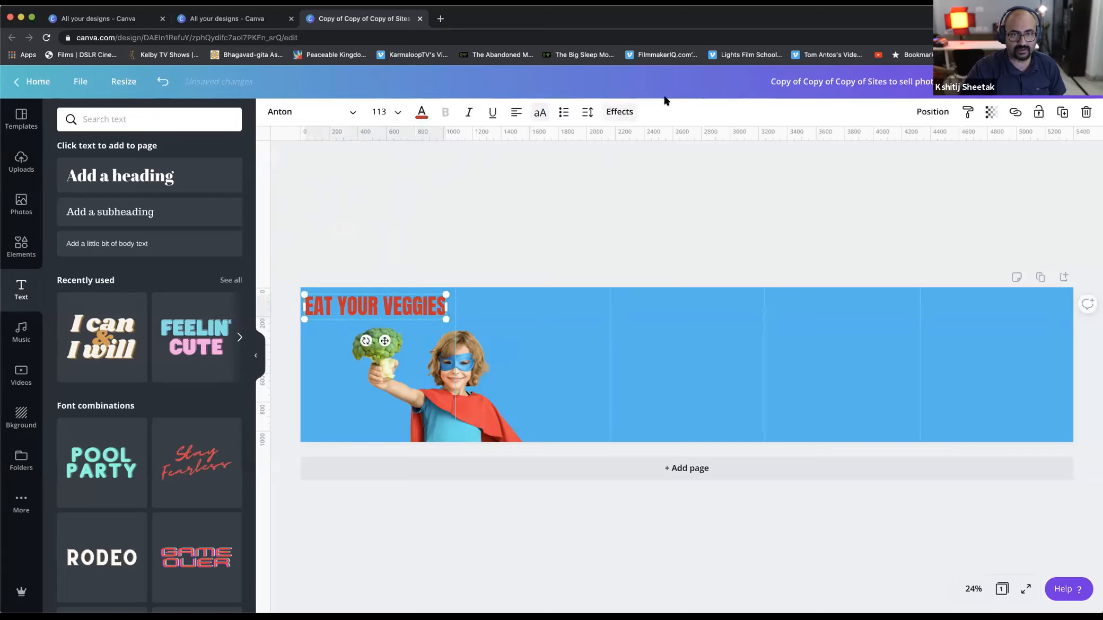
left_click(629, 111)
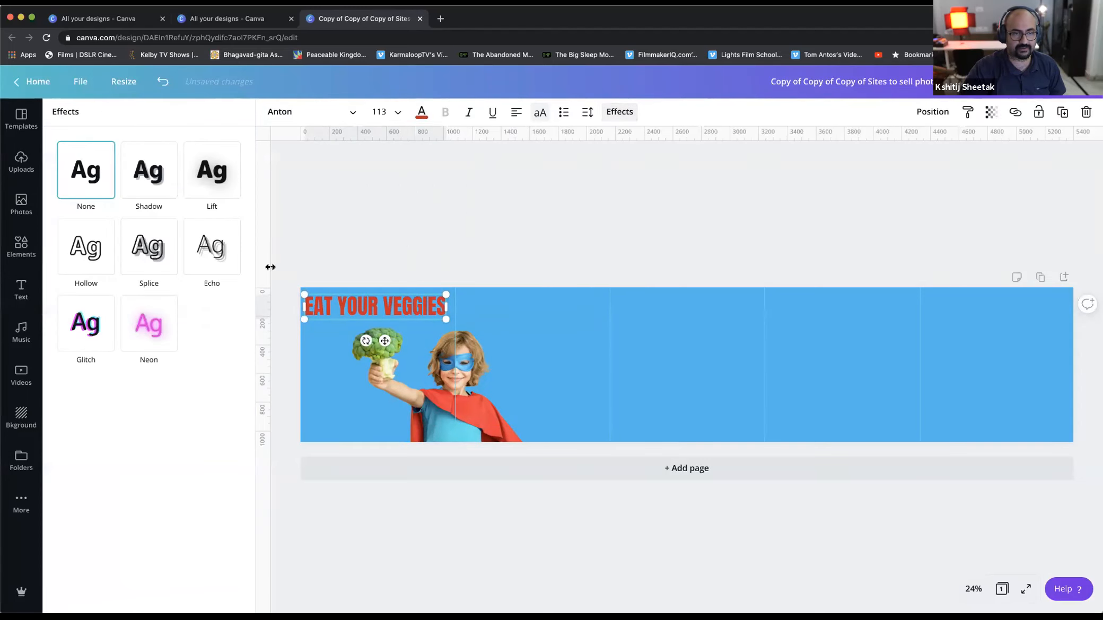
left_click(153, 340)
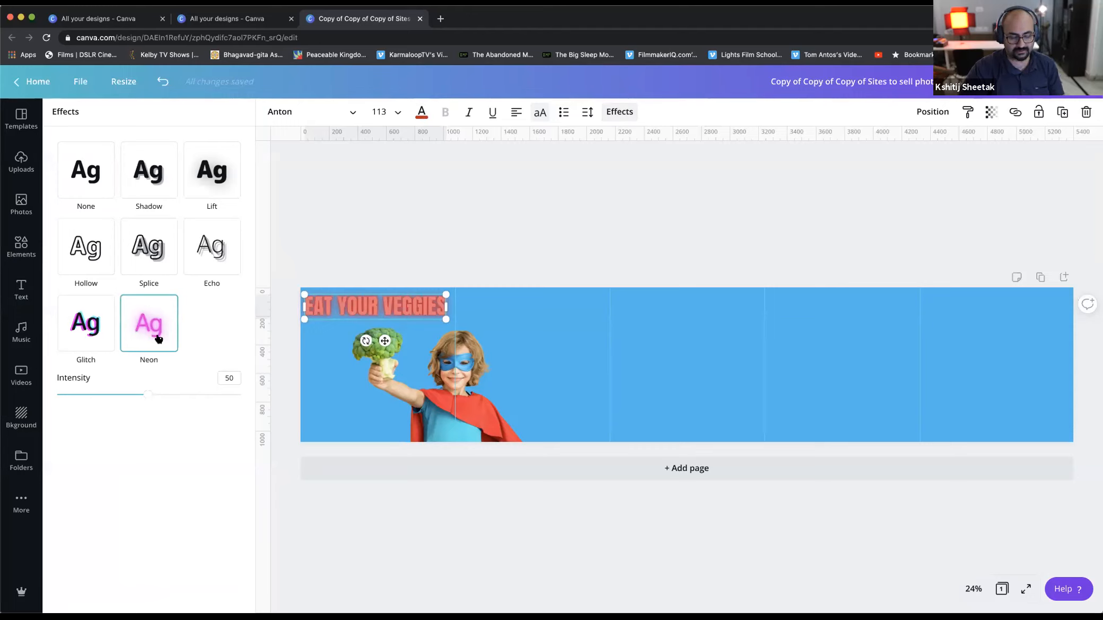
left_click(158, 339)
left_click(221, 171)
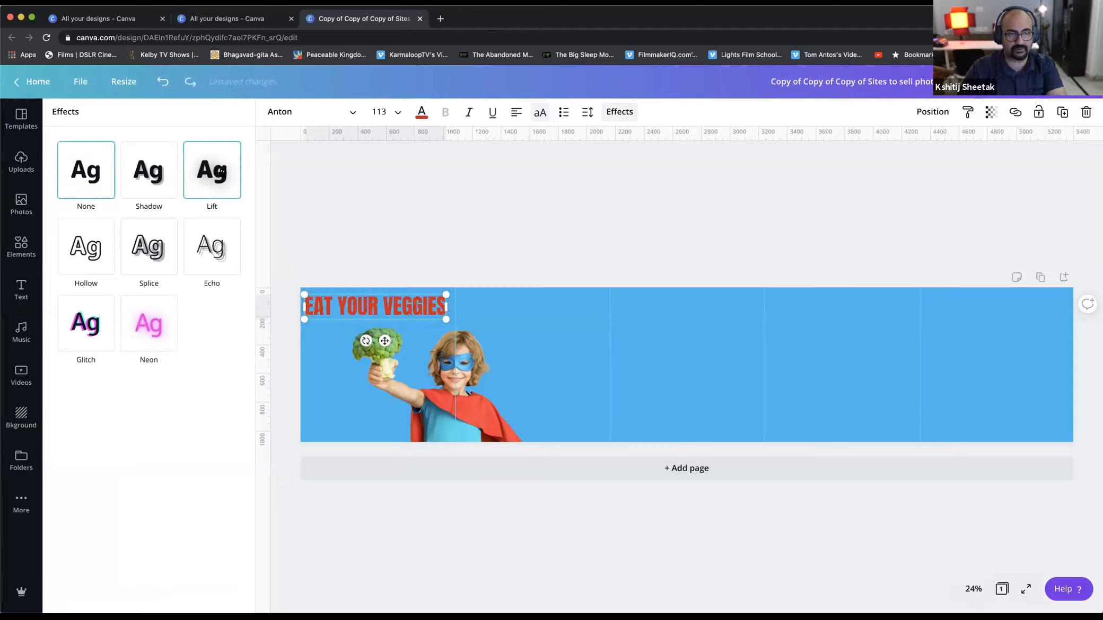
left_click(159, 176)
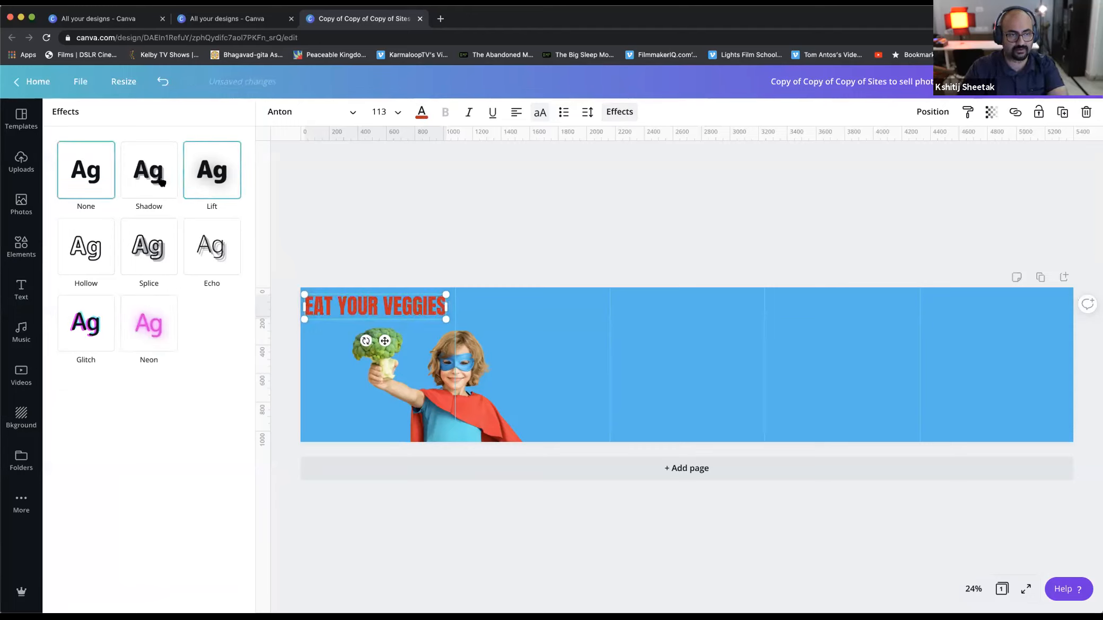
left_click(166, 179)
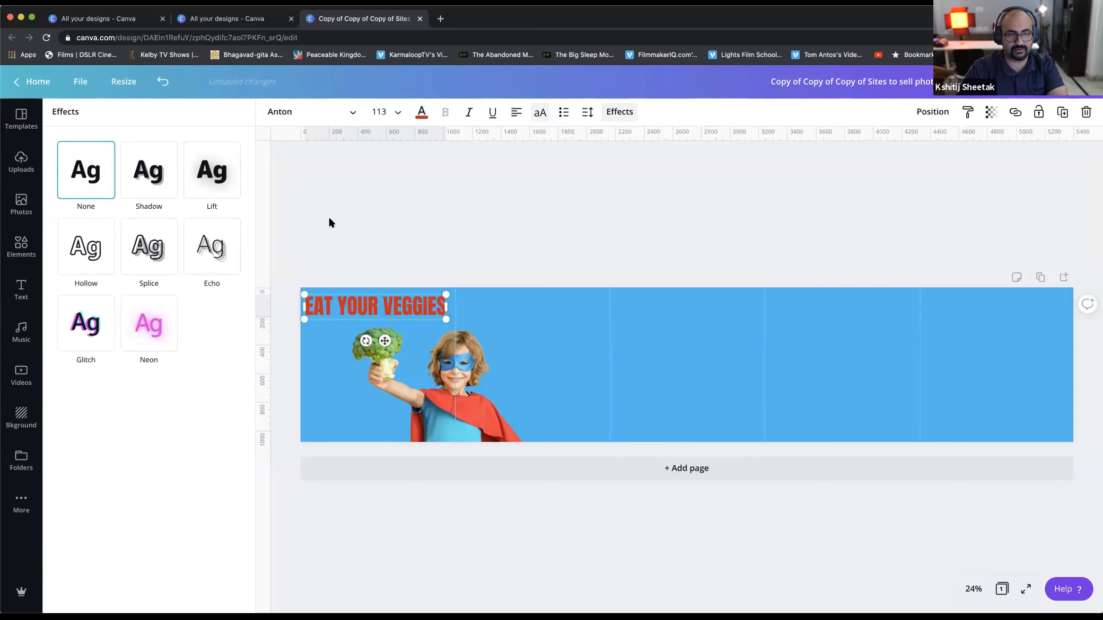
left_click(458, 207)
left_click(458, 207)
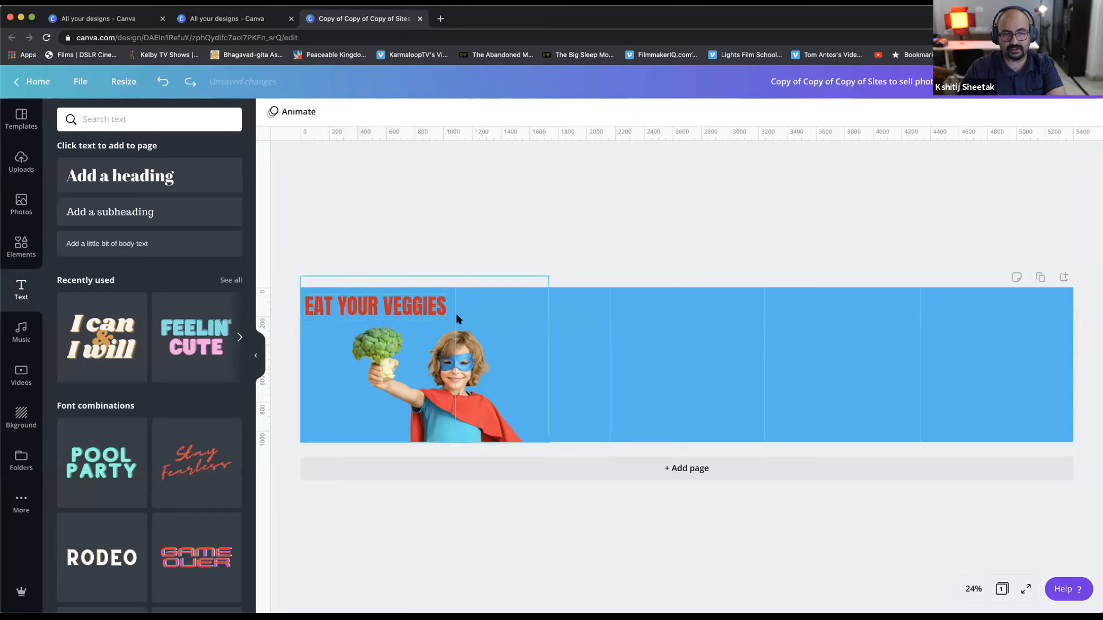
Break the red text into three lines reading "EAT", "YOUR" and "VEGGIES".
left_click(341, 311)
left_click(334, 305)
key("BackSpace")
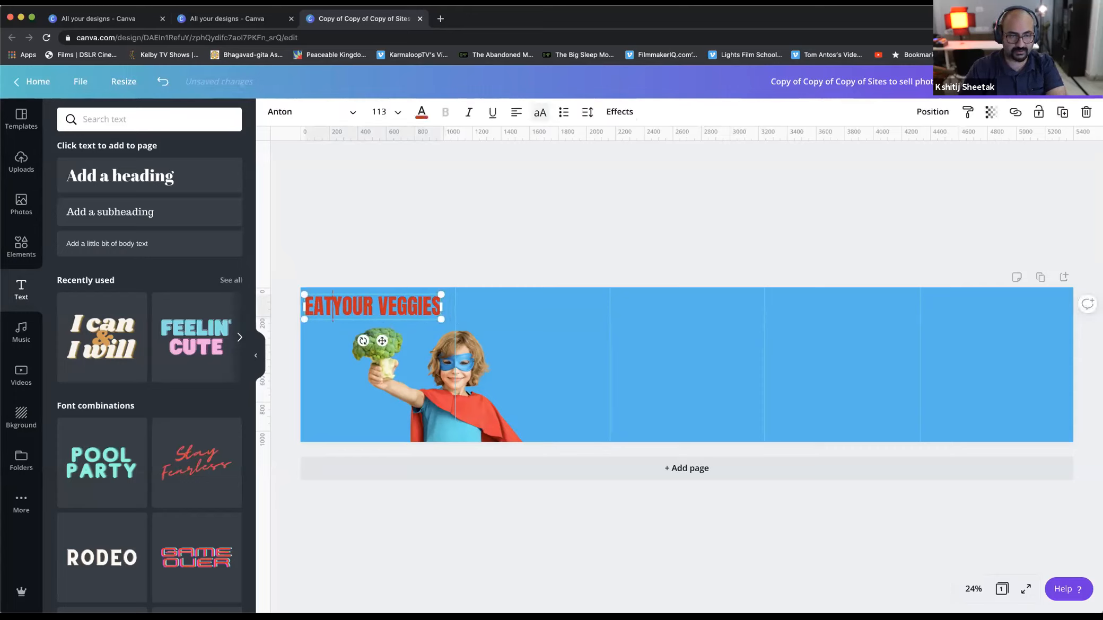
key("Return")
key("BackSpace")
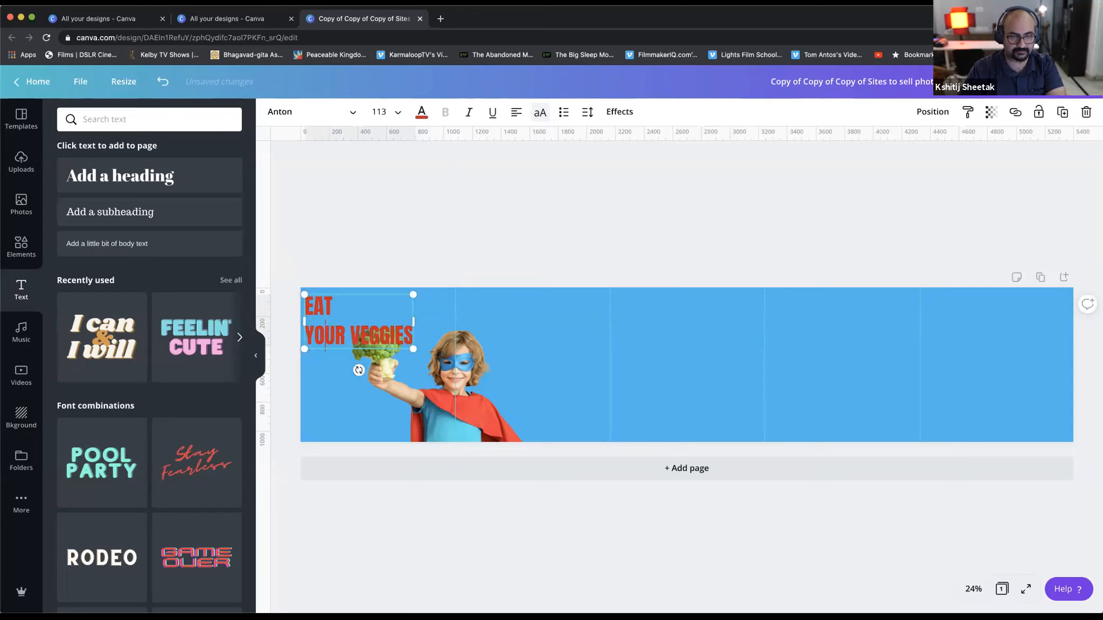
key("BackSpace")
key("Return")
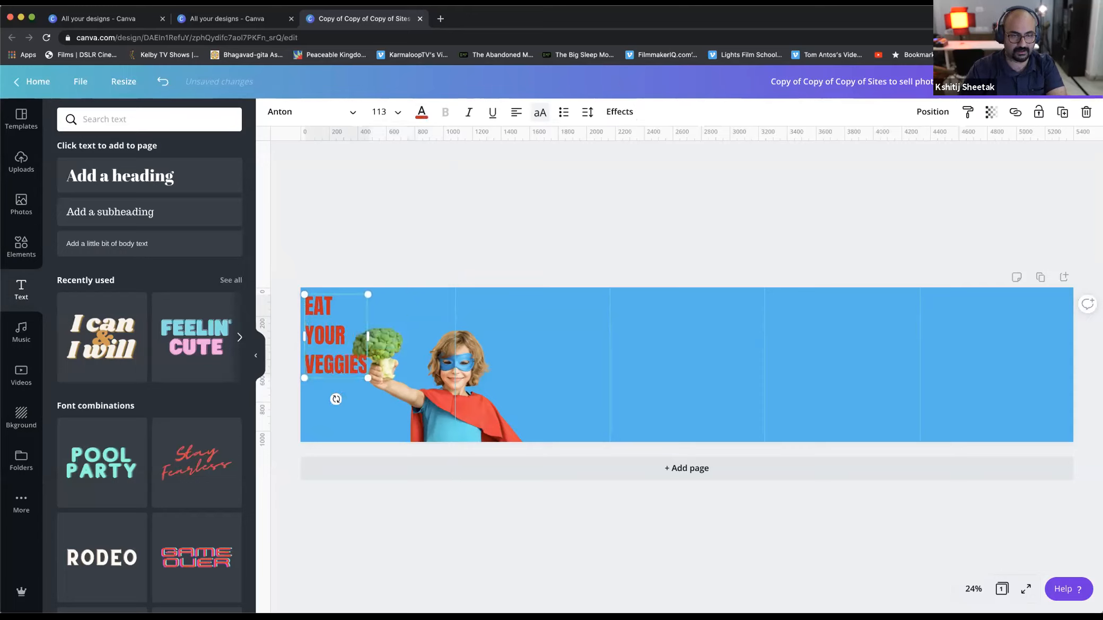
Enlarge the three-line text to size 153 and position it in the page's lower-left corner beside the child's outstretched arm.
left_click(267, 374)
left_click_drag(326, 361, 329, 409)
left_click_drag(379, 438, 382, 442)
left_click_drag(382, 343, 394, 329)
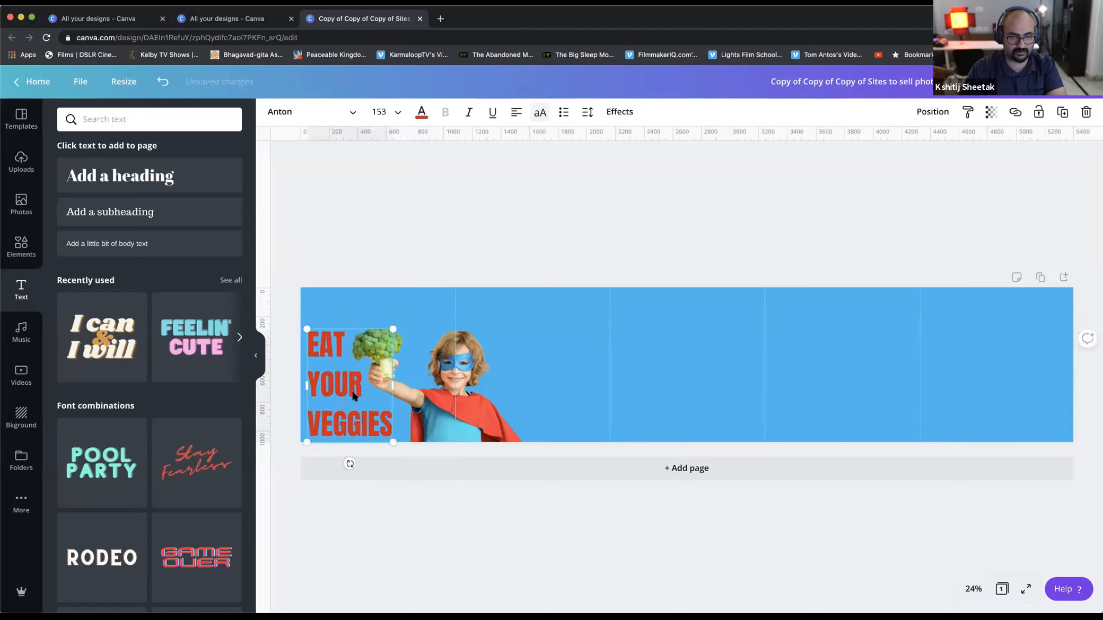
key("shift+Left")
key("shift+Left")
key("shift+Down")
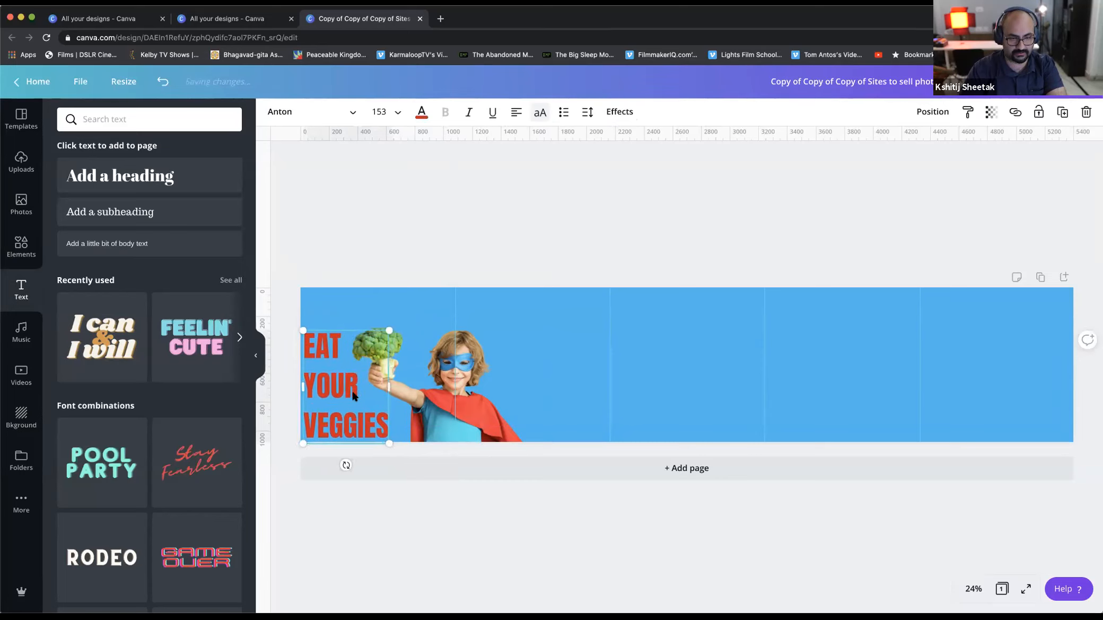
Scale the text and the superhero child cutout together to 2,160 px wide, reaching the second guide.
left_click(400, 244)
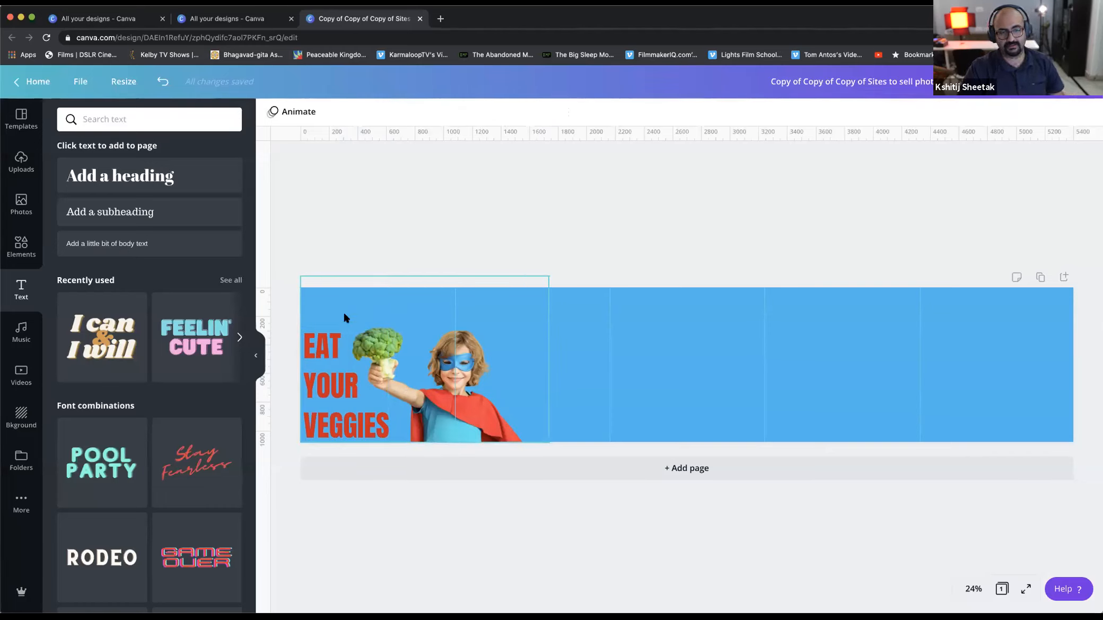
left_click_drag(303, 215, 430, 415)
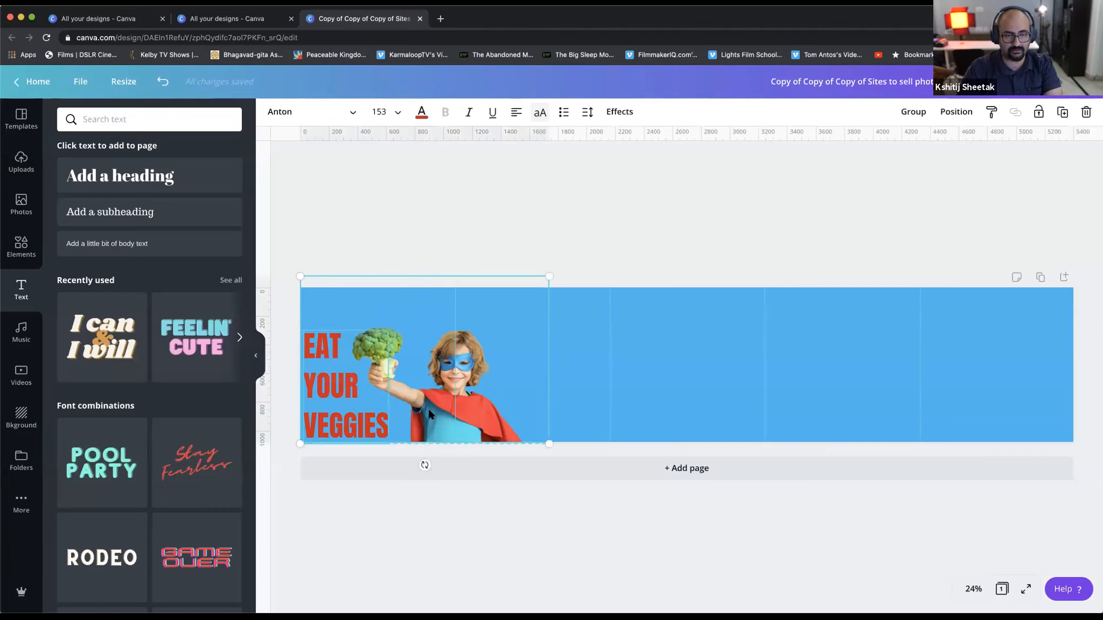
left_click_drag(567, 265, 611, 237)
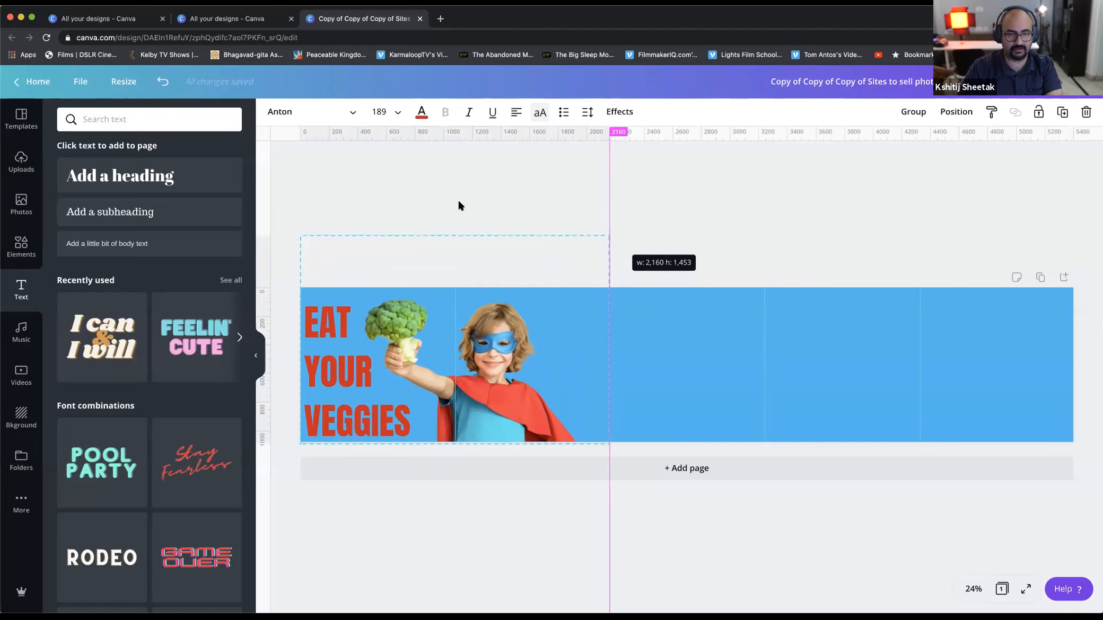
left_click(468, 250)
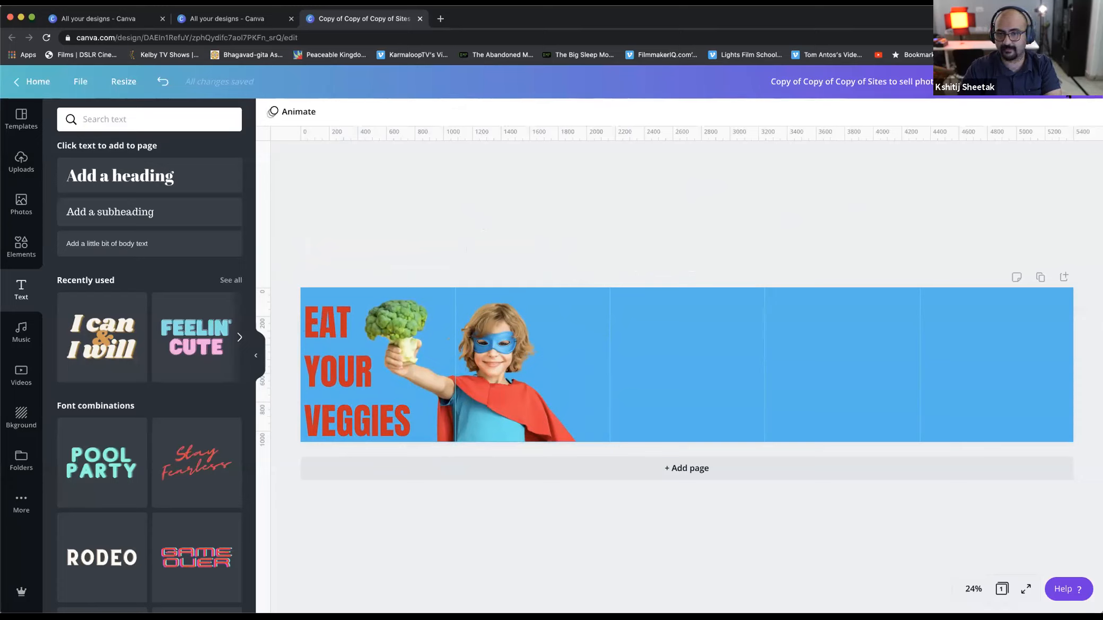
key("super+slash")
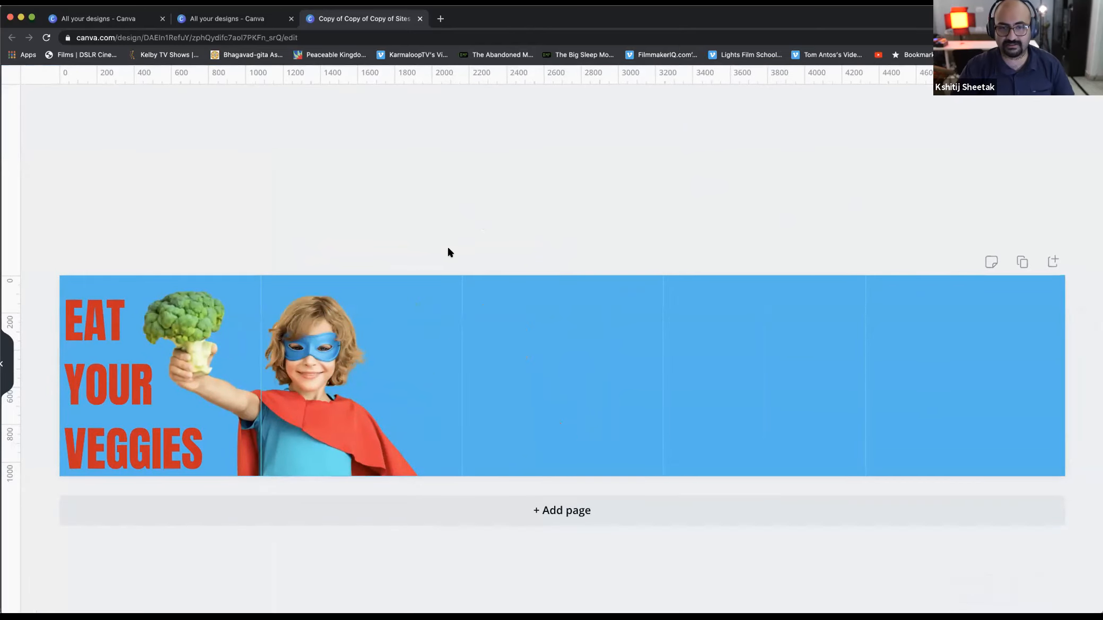
key("super+slash")
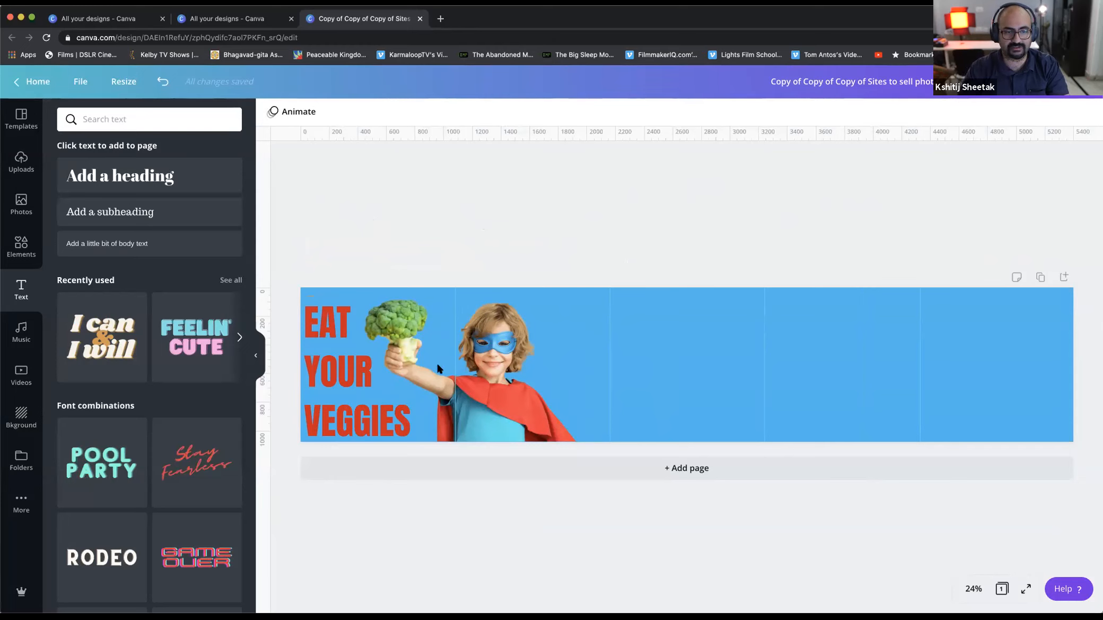
Nudge the "EAT YOUR VEGGIES" text slightly upward within the first panel of the banner.
left_click(436, 308)
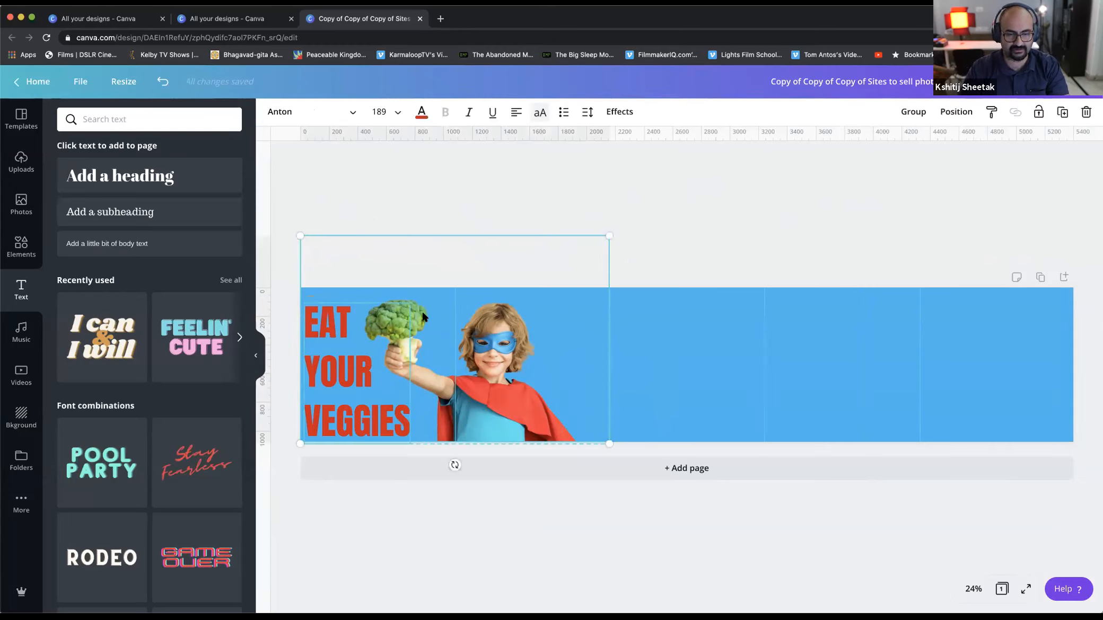
left_click(377, 196)
left_click(339, 334)
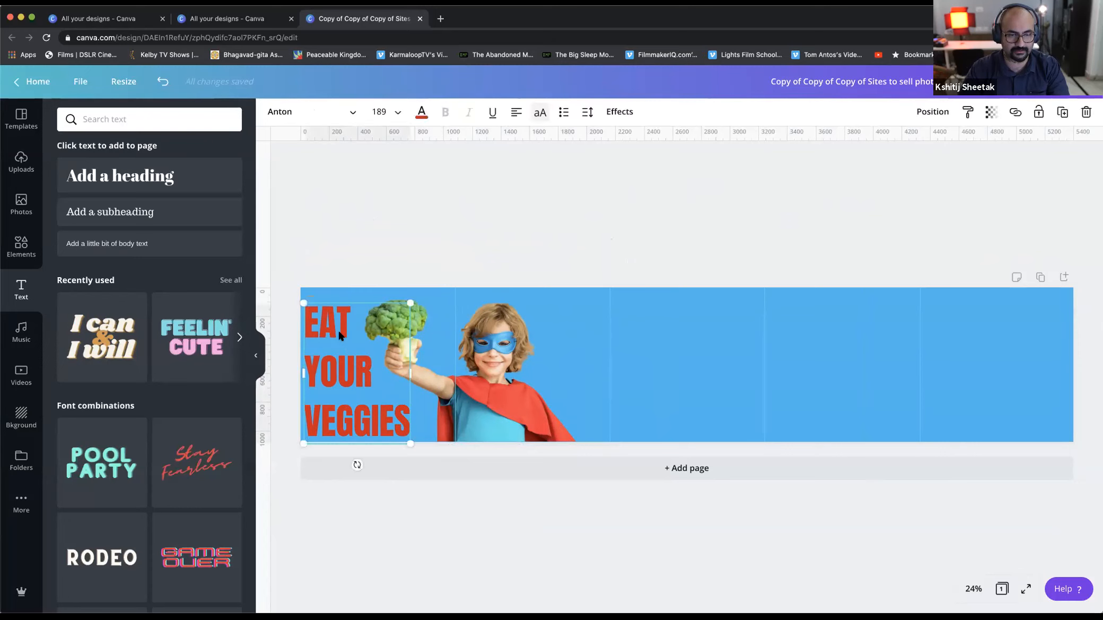
key("Up")
key("Up")
key("Up")
key("Up")
key("Up")
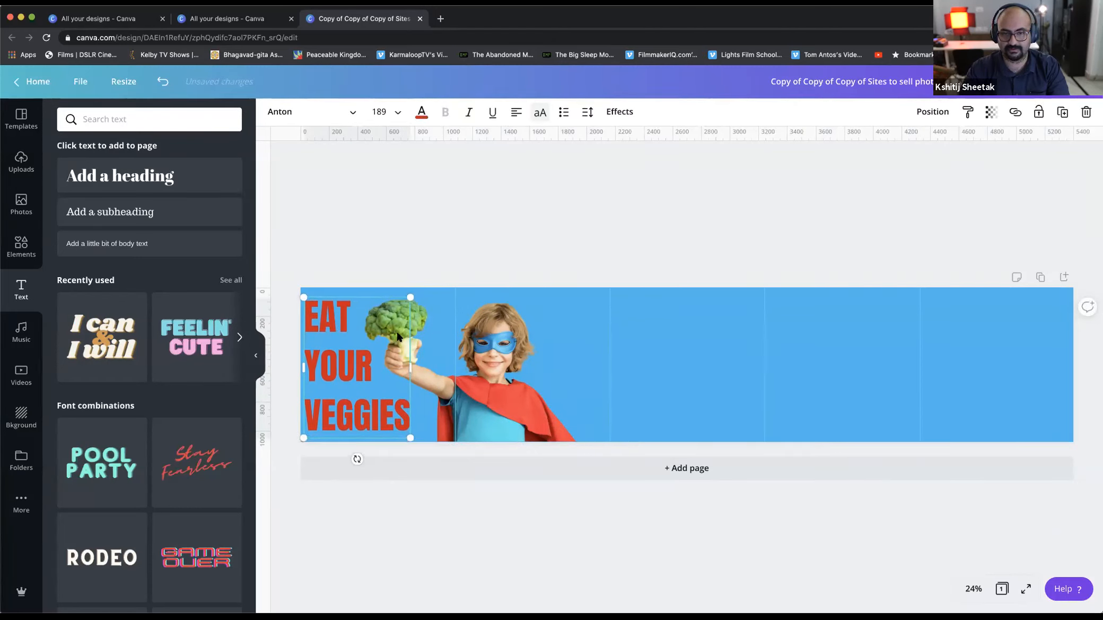
left_click(576, 186)
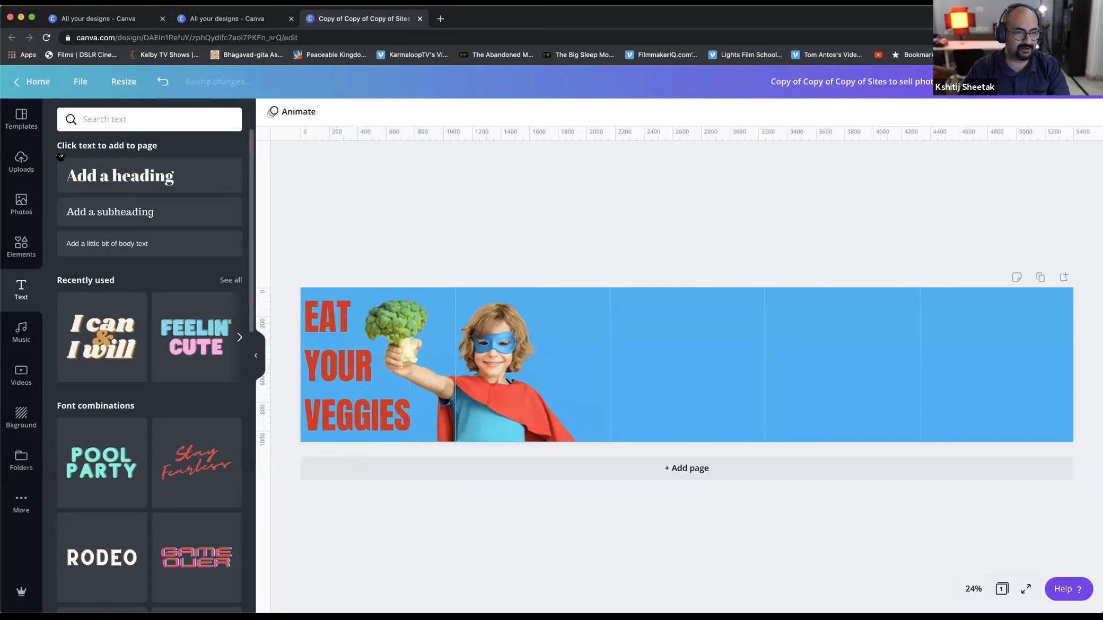
Search the photo library for "veggie bowl" and browse the photos for a suitable bowl.
left_click(137, 120)
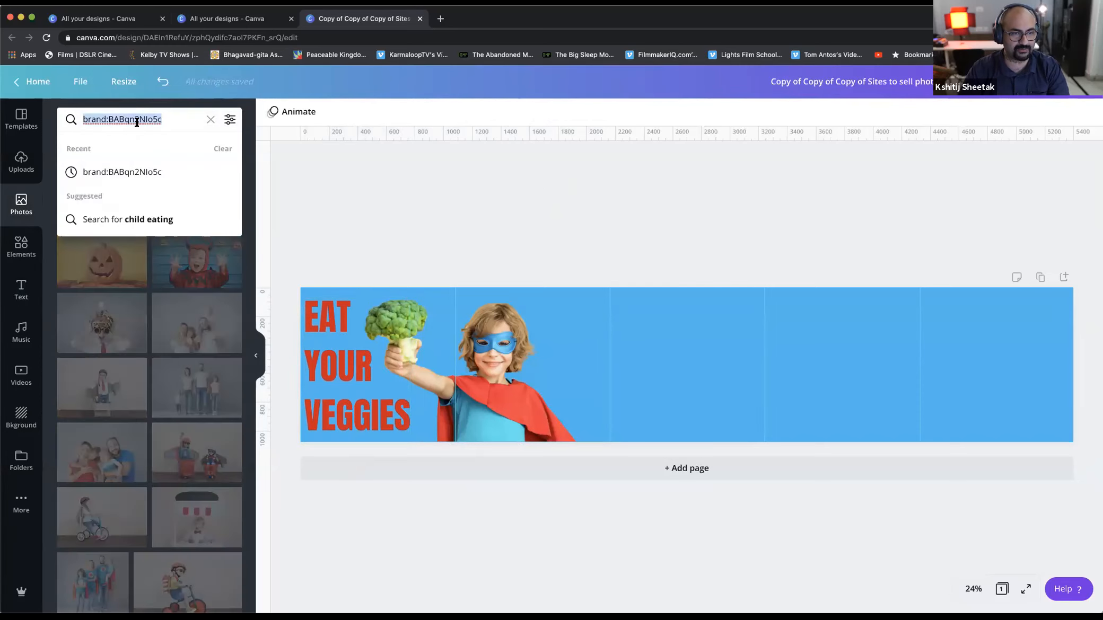
type("veggi")
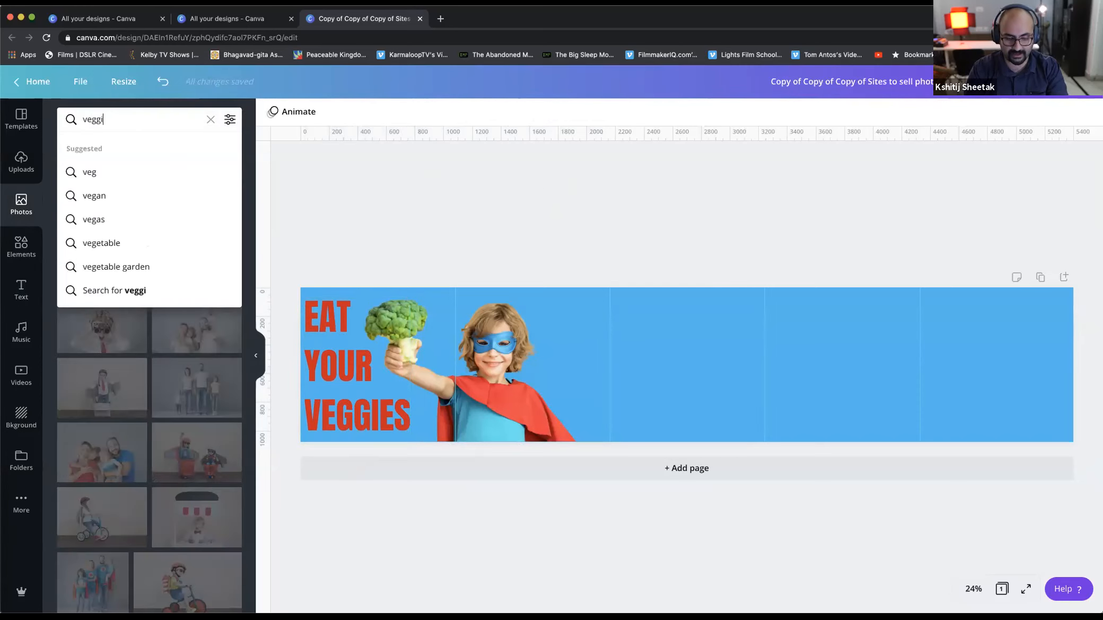
type("e bowl")
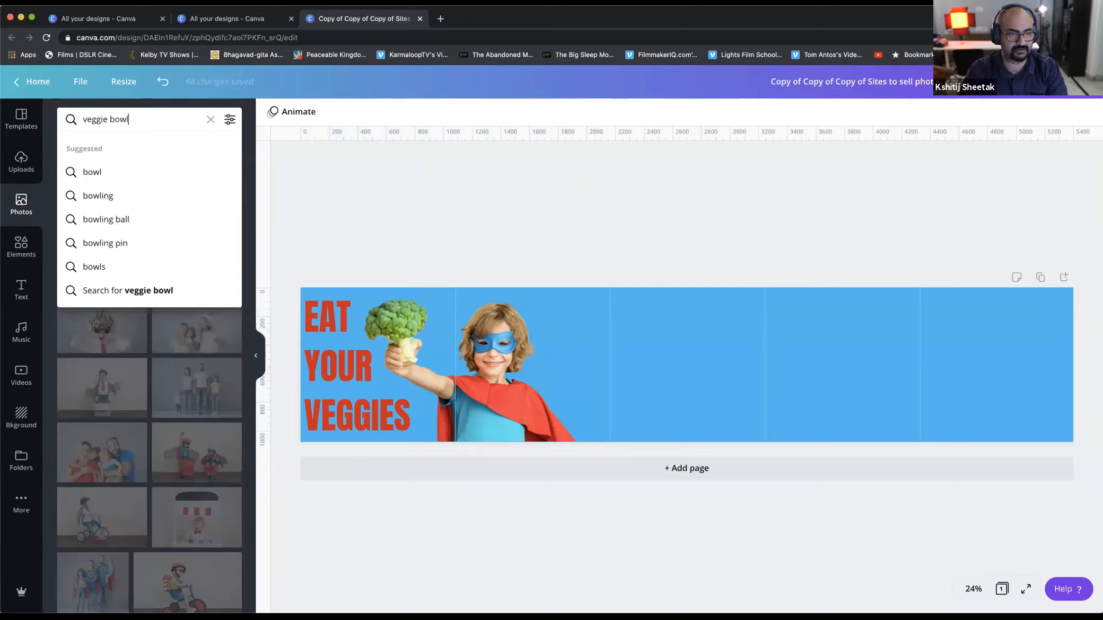
key("Return")
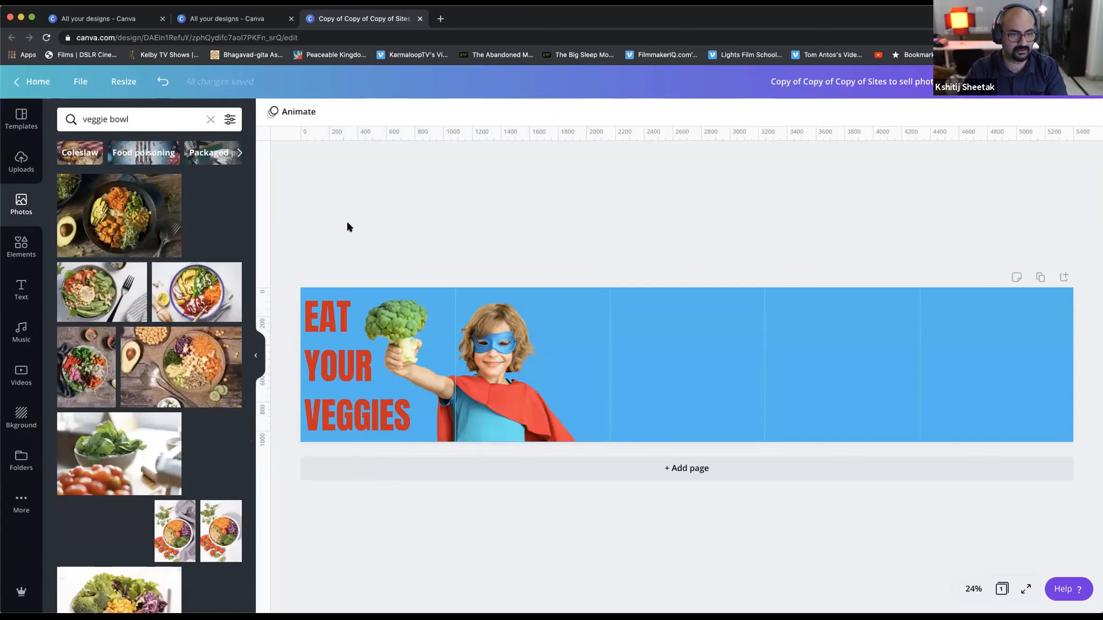
scroll(147, 359, "down", 1)
scroll(147, 359, "down", 5)
scroll(146, 359, "down", 3)
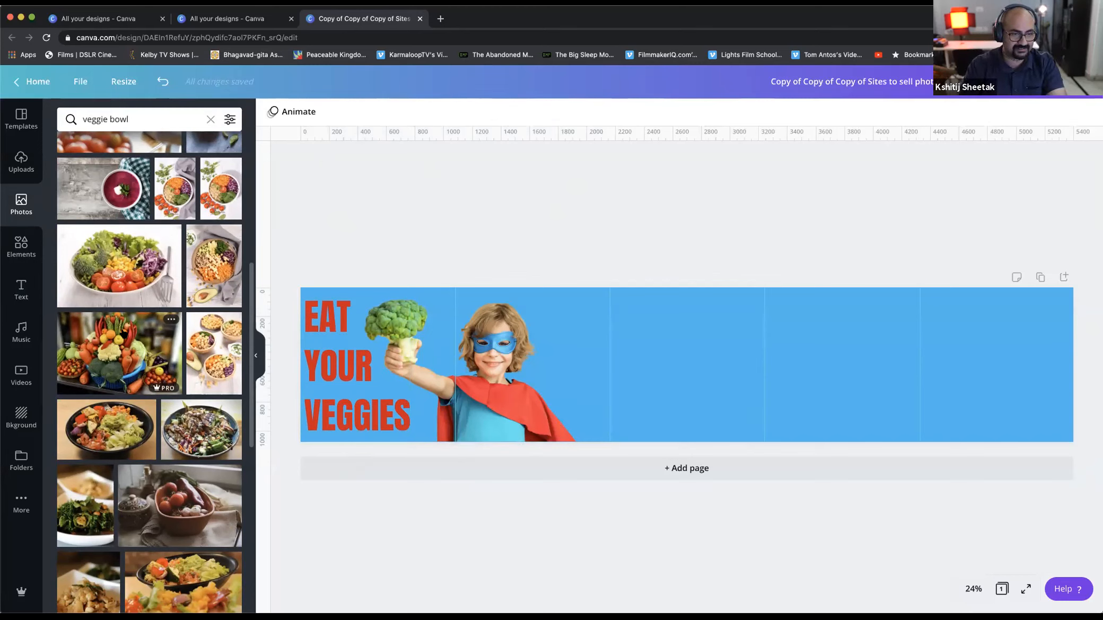
scroll(127, 327, "down", 1)
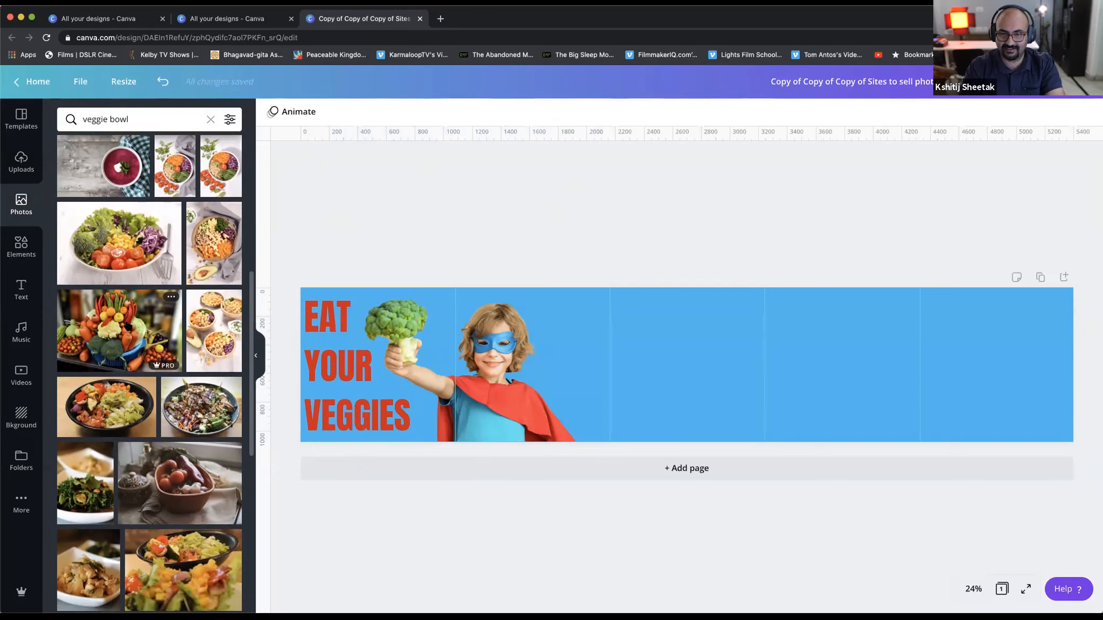
scroll(127, 327, "down", 8)
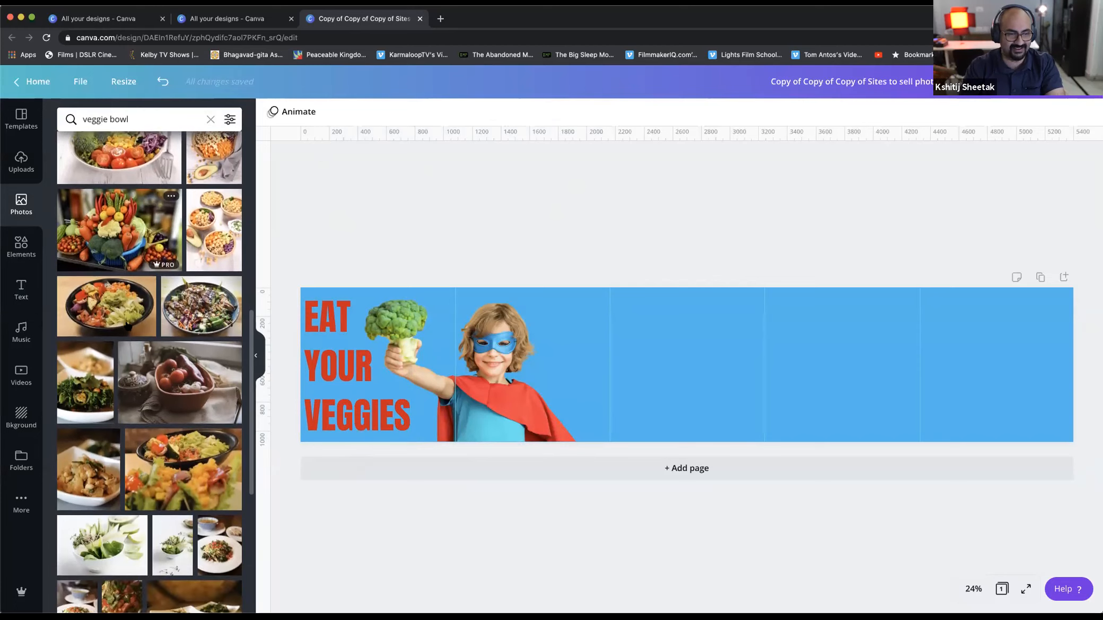
scroll(127, 327, "down", 1)
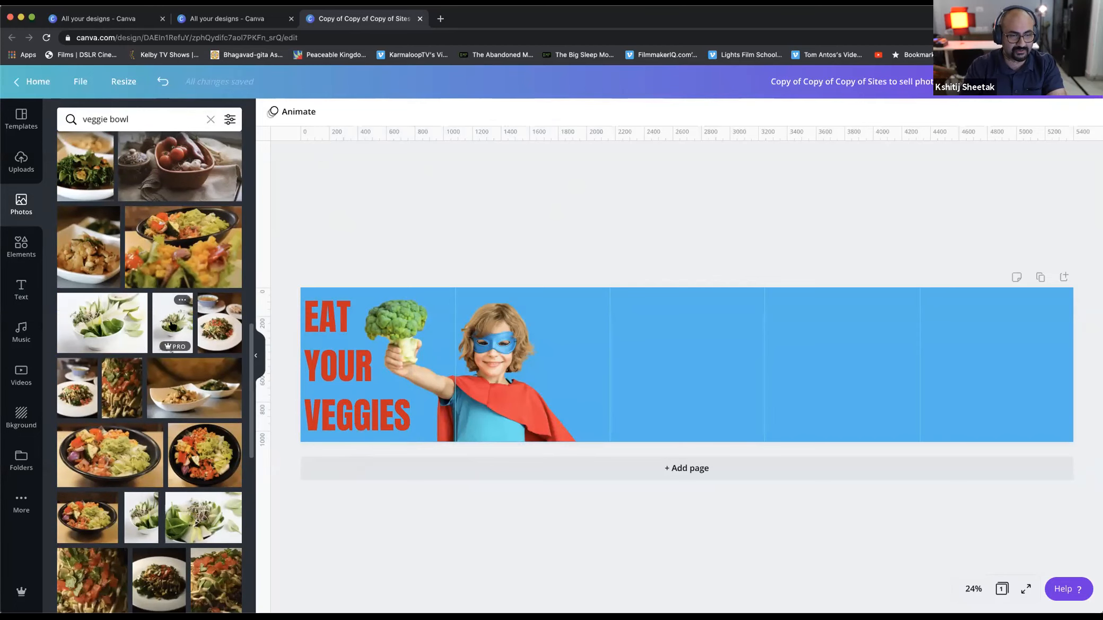
Try several different salad bowl photos on the banner, deleting each one after viewing it.
left_click(171, 325)
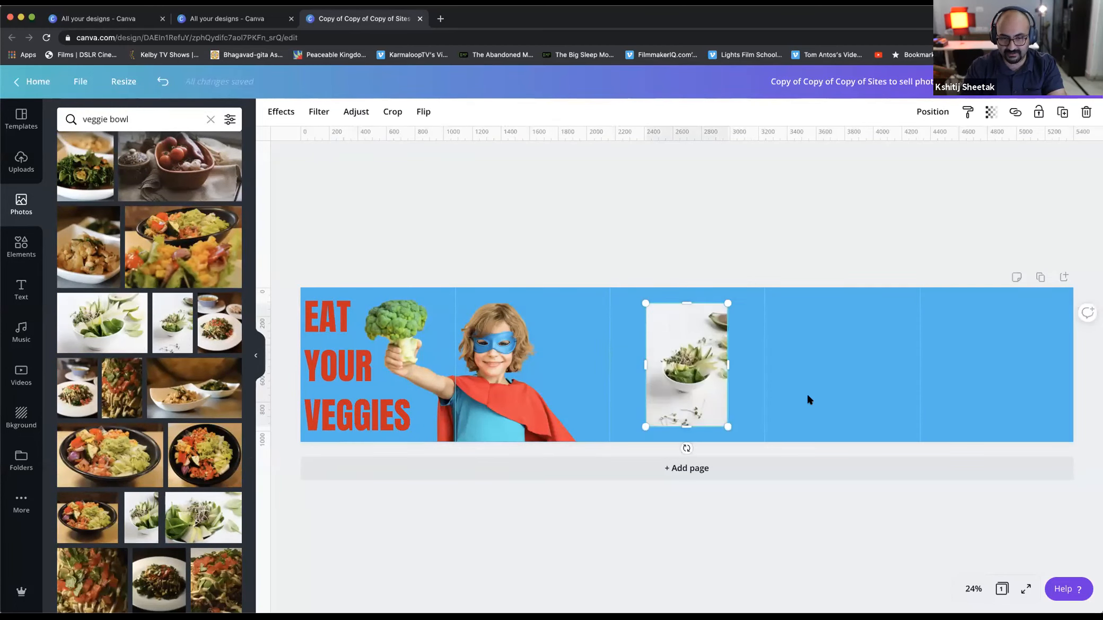
key("Delete")
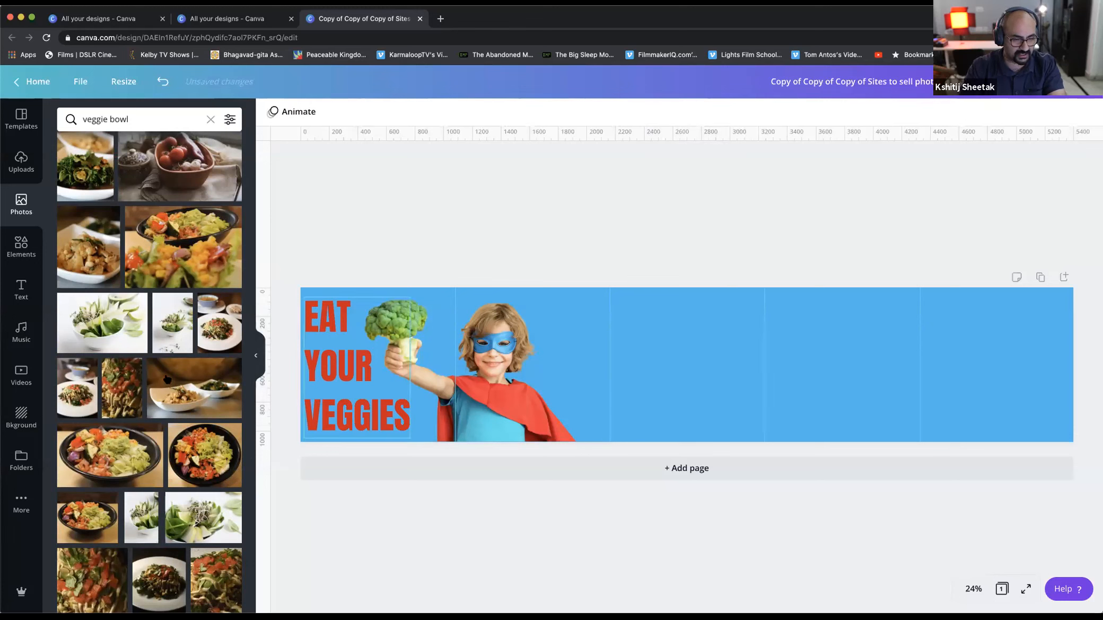
scroll(137, 380, "down", 2)
left_click(211, 405)
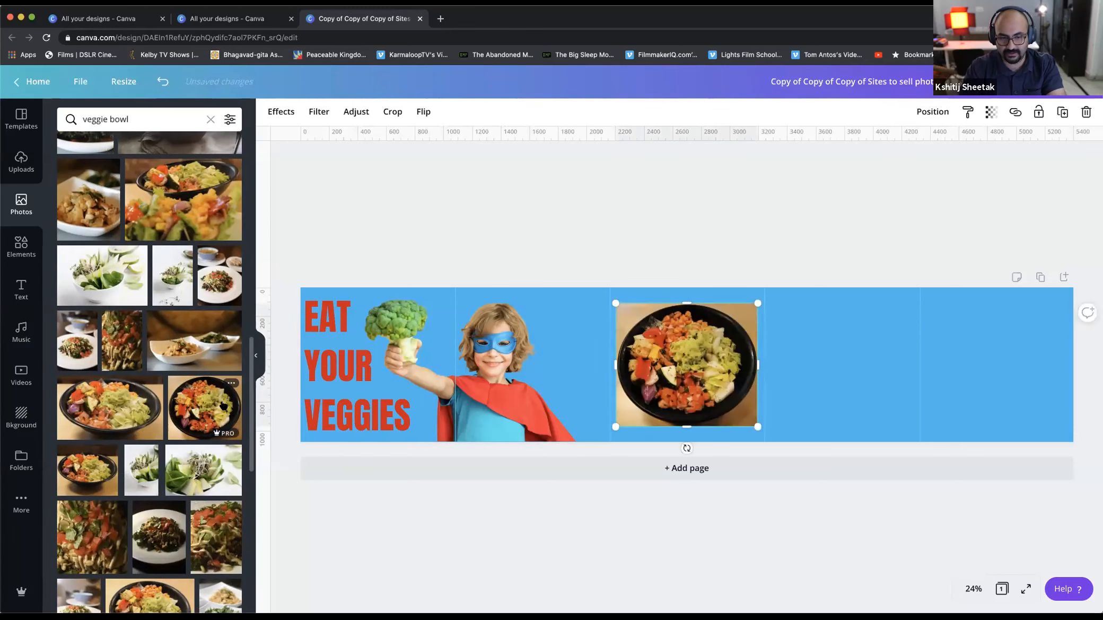
left_click(640, 234)
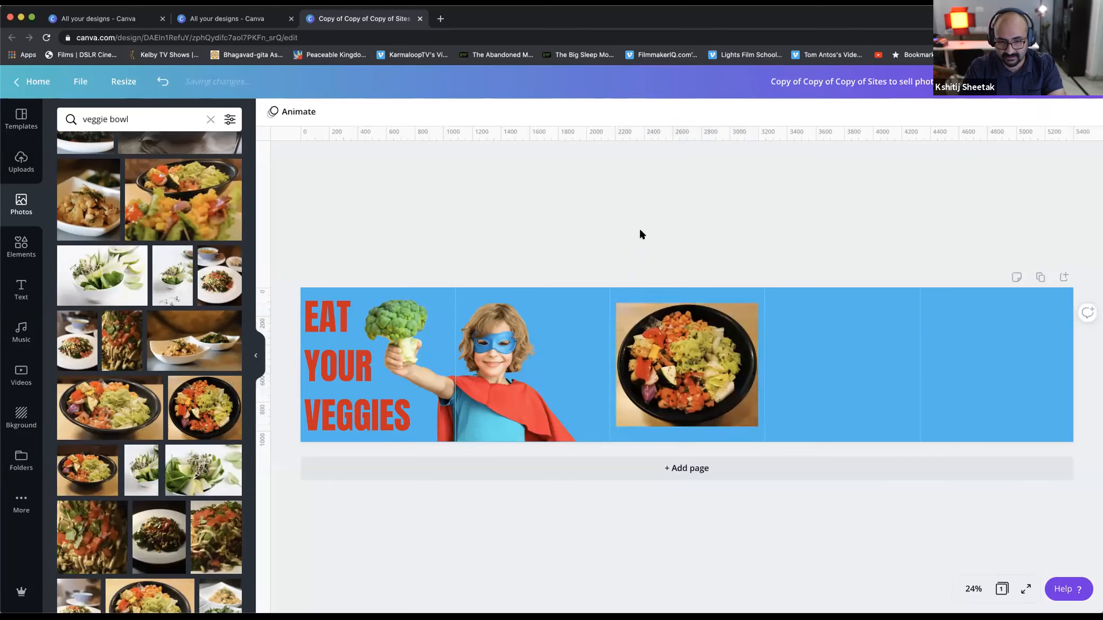
left_click(657, 411)
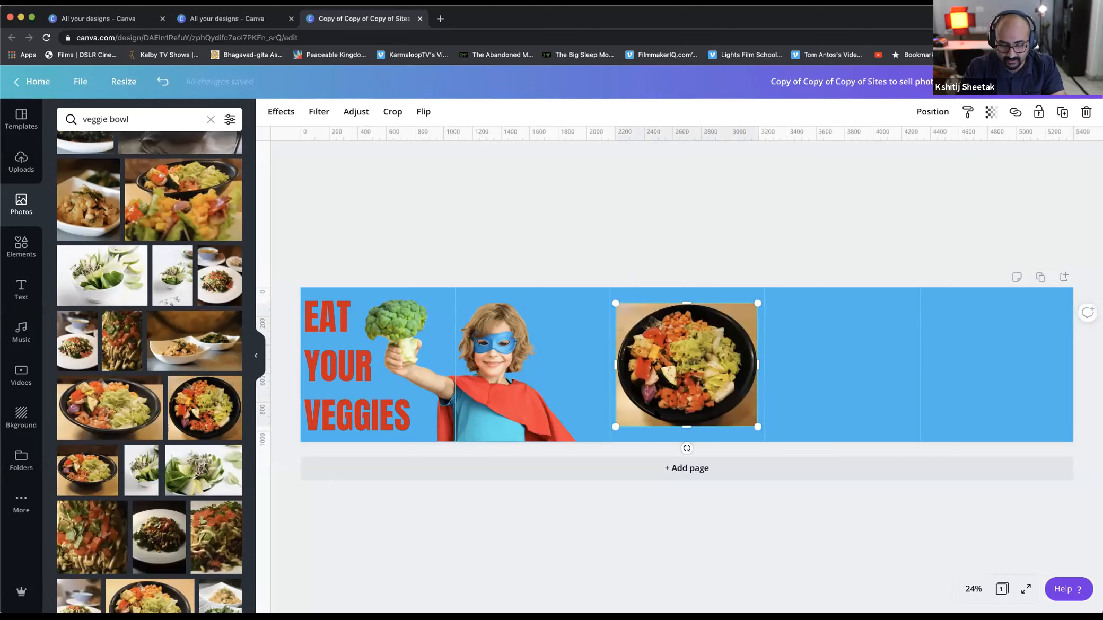
key("Delete")
scroll(155, 424, "down", 5)
key("ctrl+z")
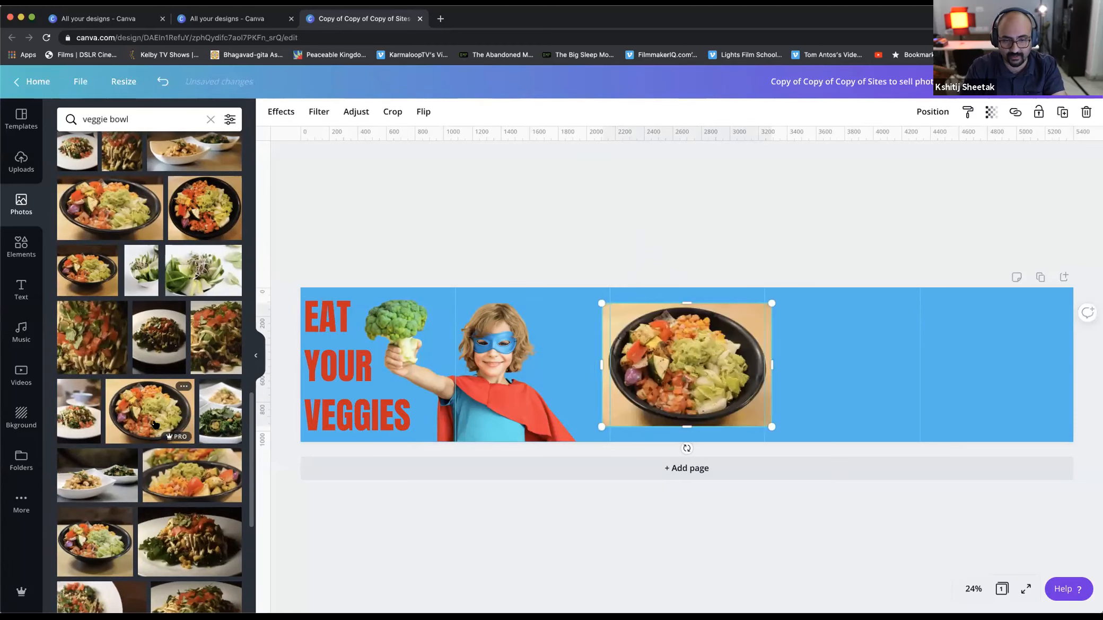
key("Delete")
Add the overhead photo of a round black salad bowl across the divider between the second and third panels and remove its background.
scroll(155, 424, "down", 4)
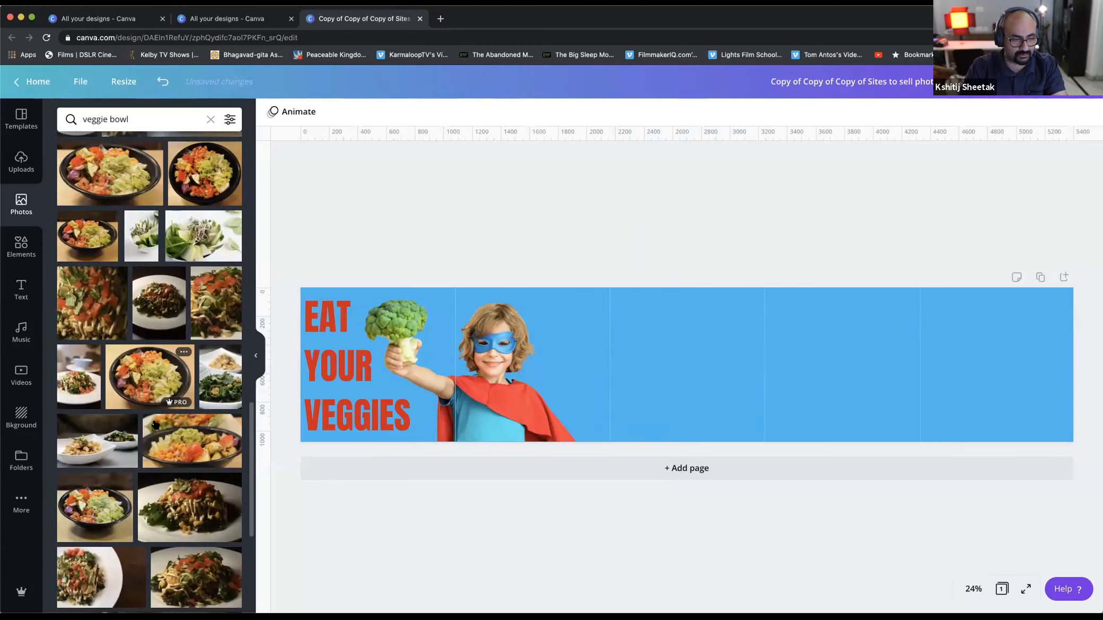
scroll(155, 425, "down", 4)
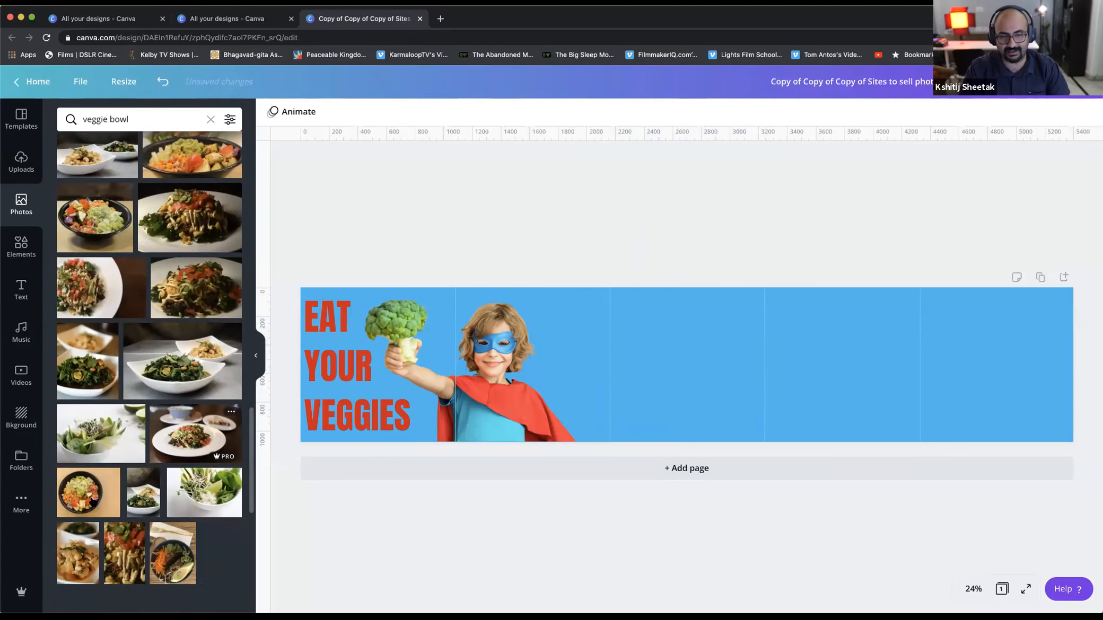
key("ctrl+z")
left_click_drag(661, 359, 633, 359)
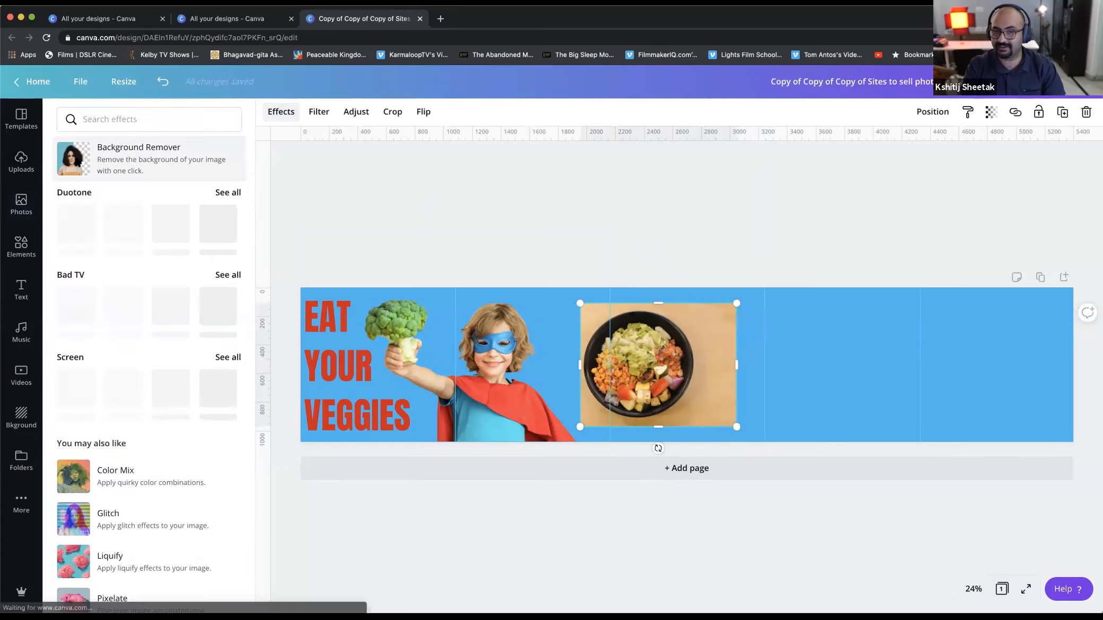
left_click(77, 161)
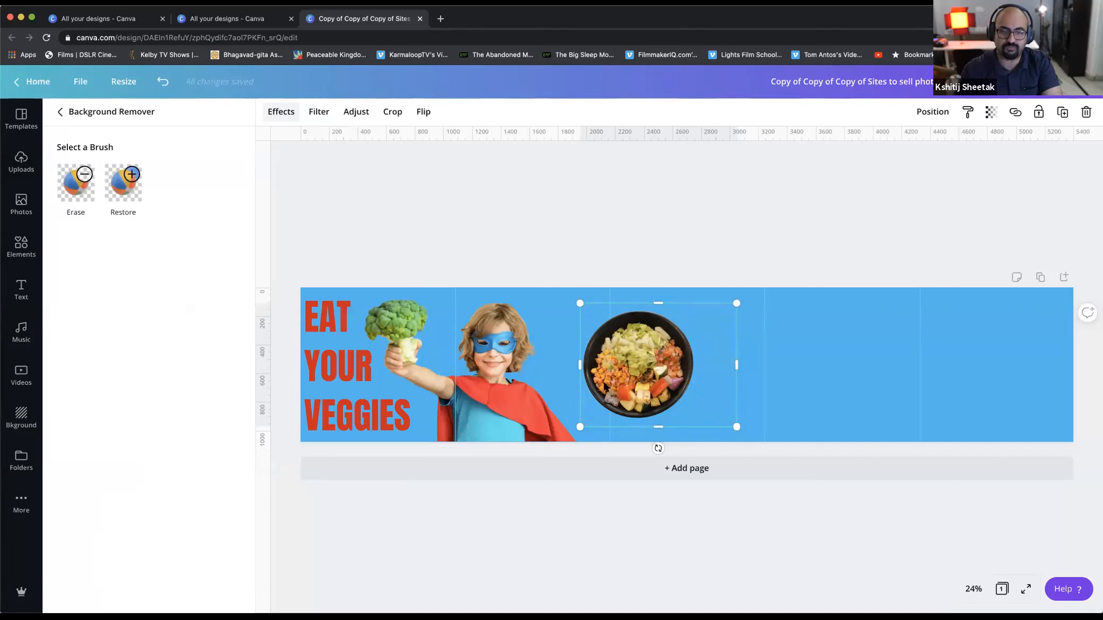
left_click(630, 211)
left_click(644, 259)
Enlarge the salad bowl image to about 1,288 × 1,017 and move it partly above the banner's upper edge, across the second and third panels.
left_click_drag(640, 350, 636, 335)
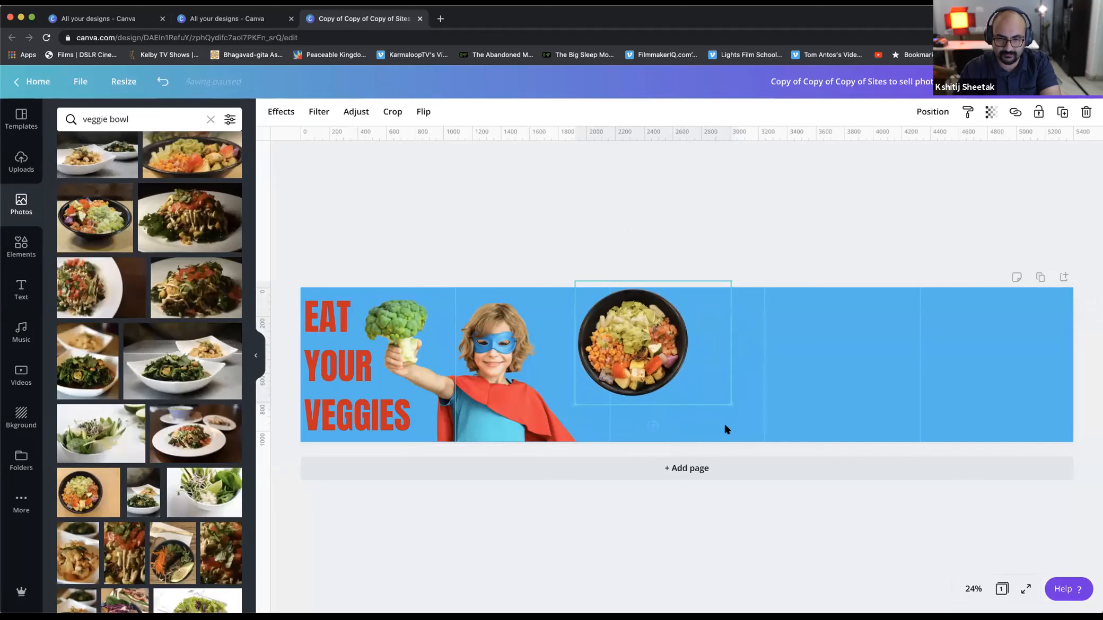
left_click_drag(731, 404, 753, 433)
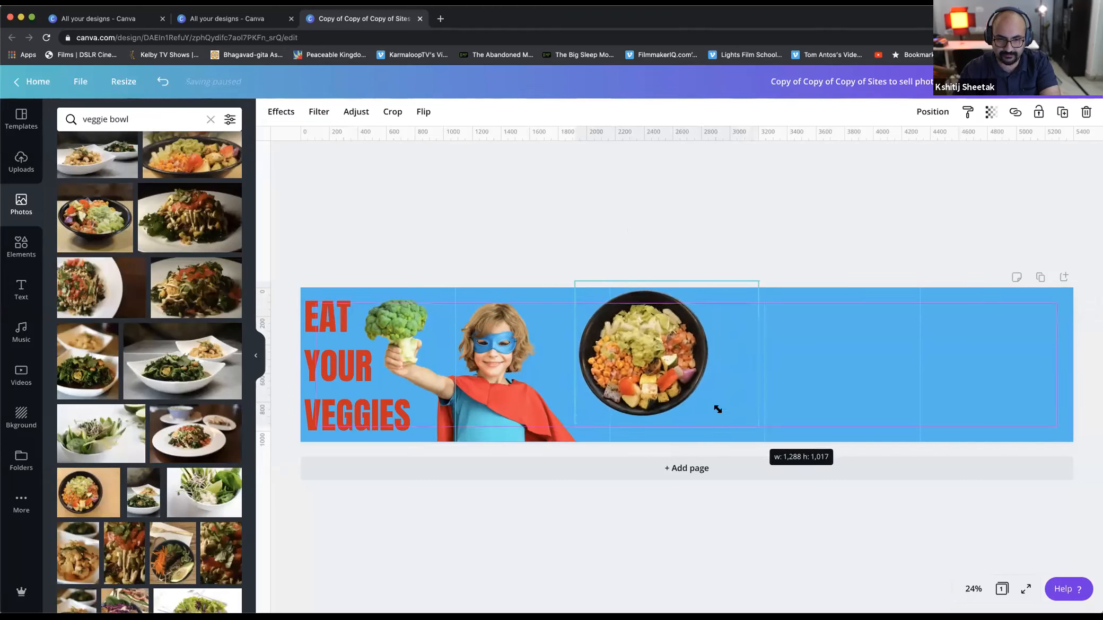
left_click_drag(642, 364, 648, 361)
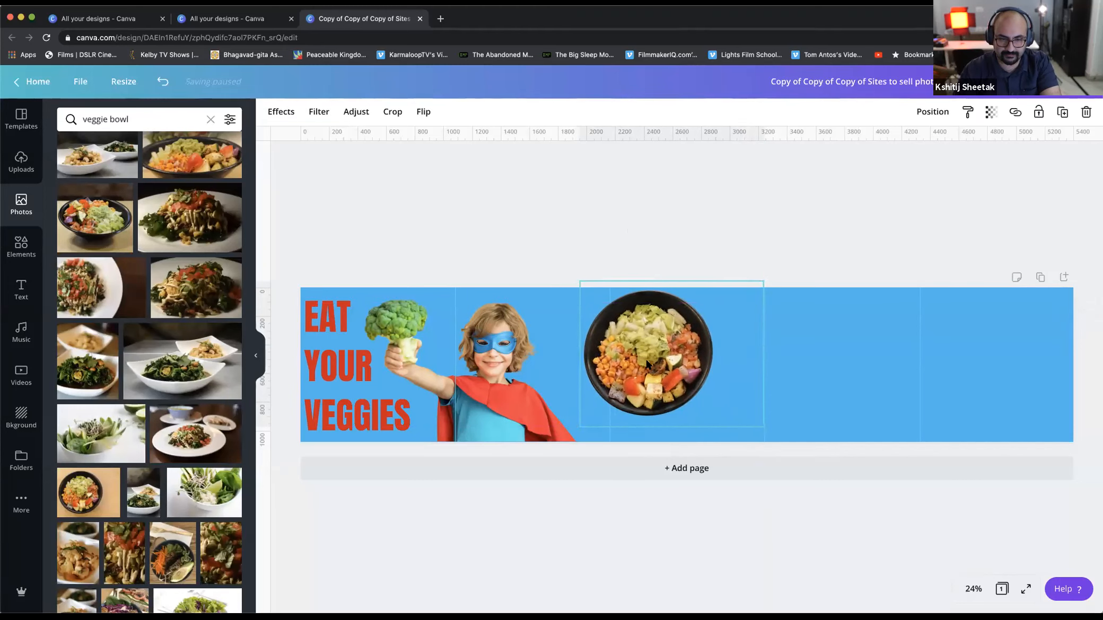
left_click(591, 243)
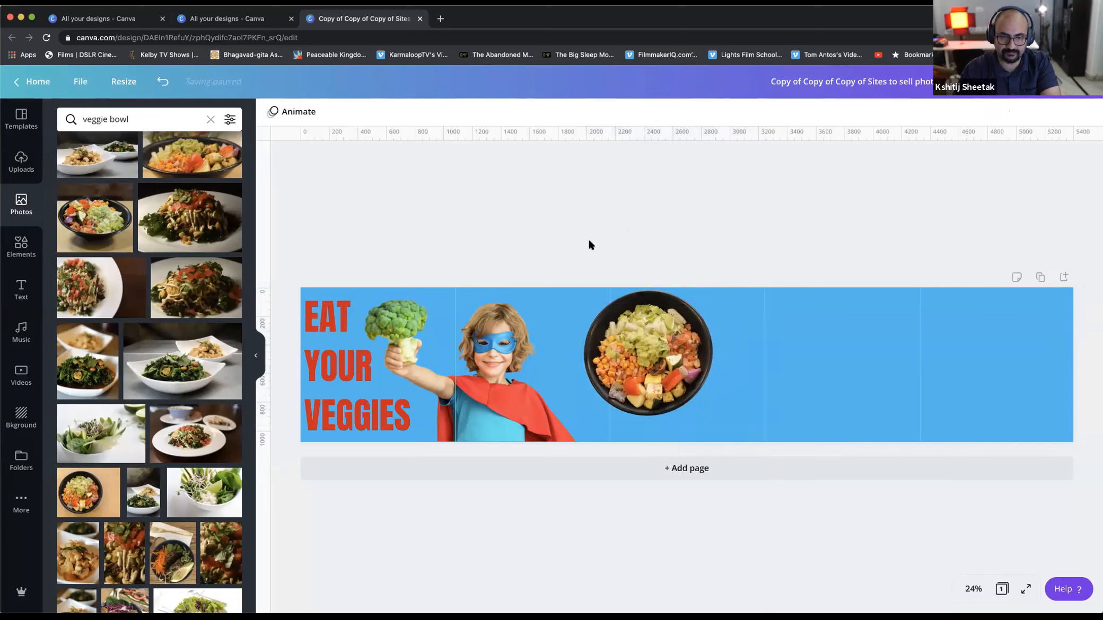
left_click_drag(630, 373, 638, 294)
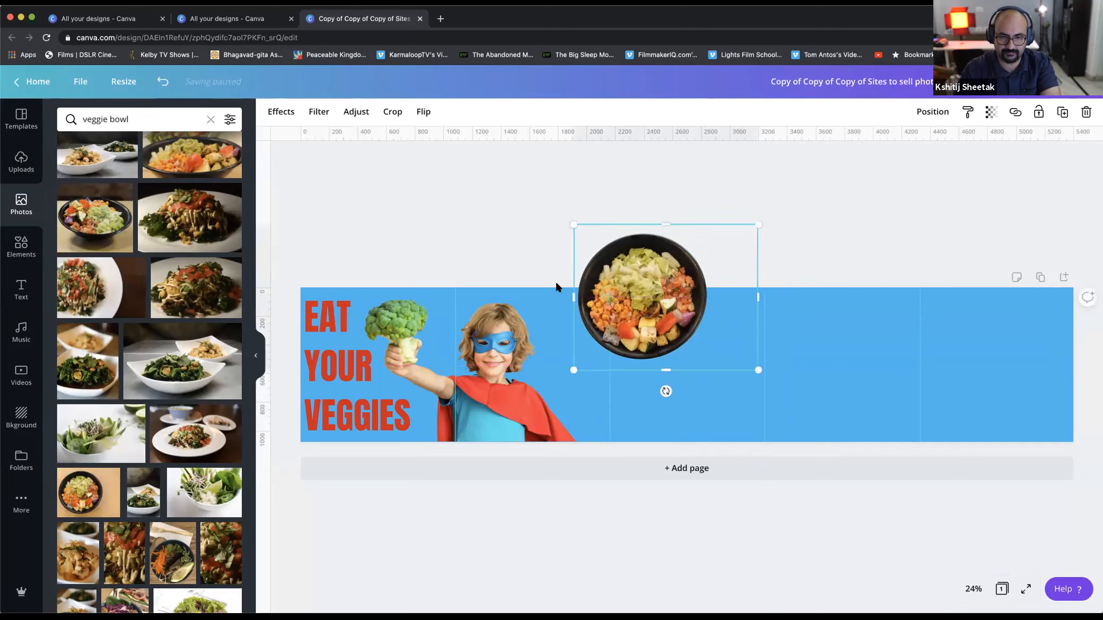
left_click(588, 164)
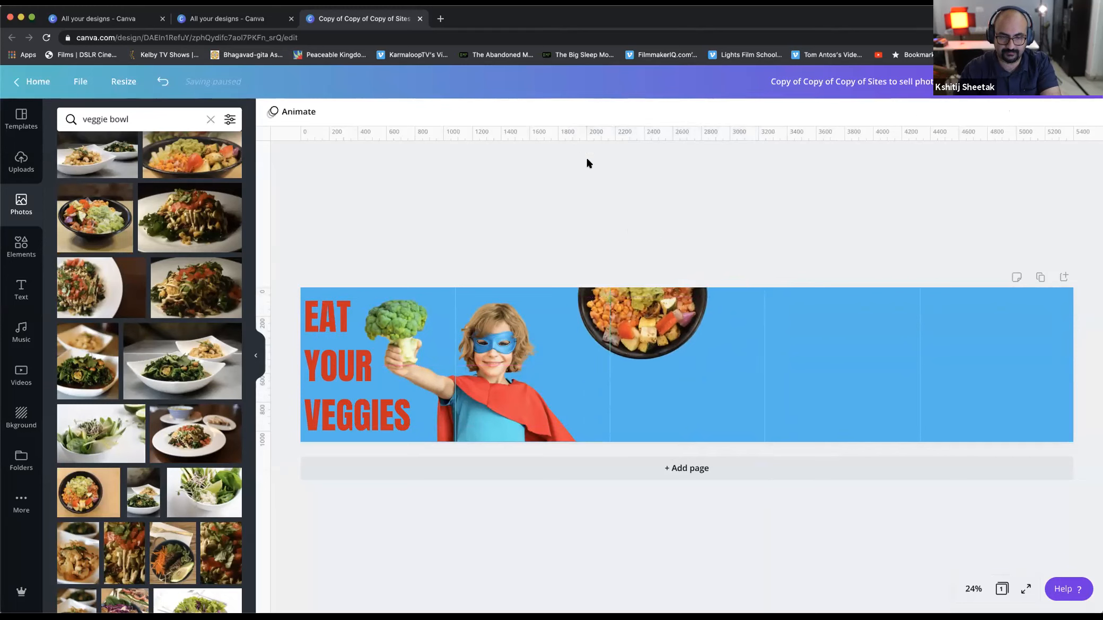
left_click(663, 321)
left_click_drag(663, 321, 662, 321)
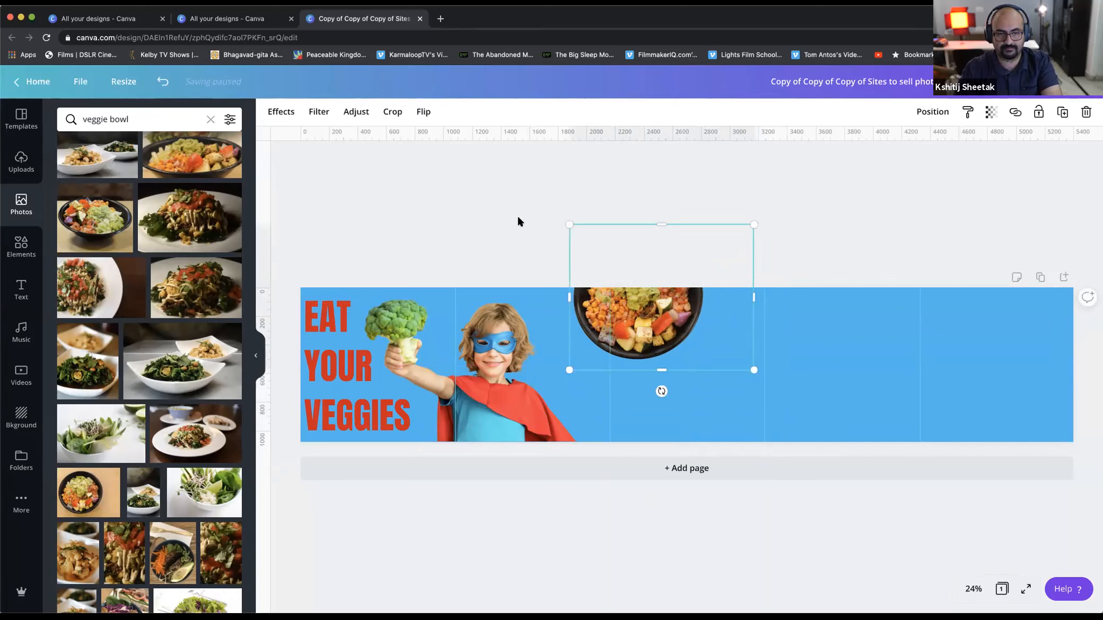
Duplicate the "EAT YOUR VEGGIES" text, move the copy beside the child in the second panel and change its wording to "HEALTHY".
left_click(20, 288)
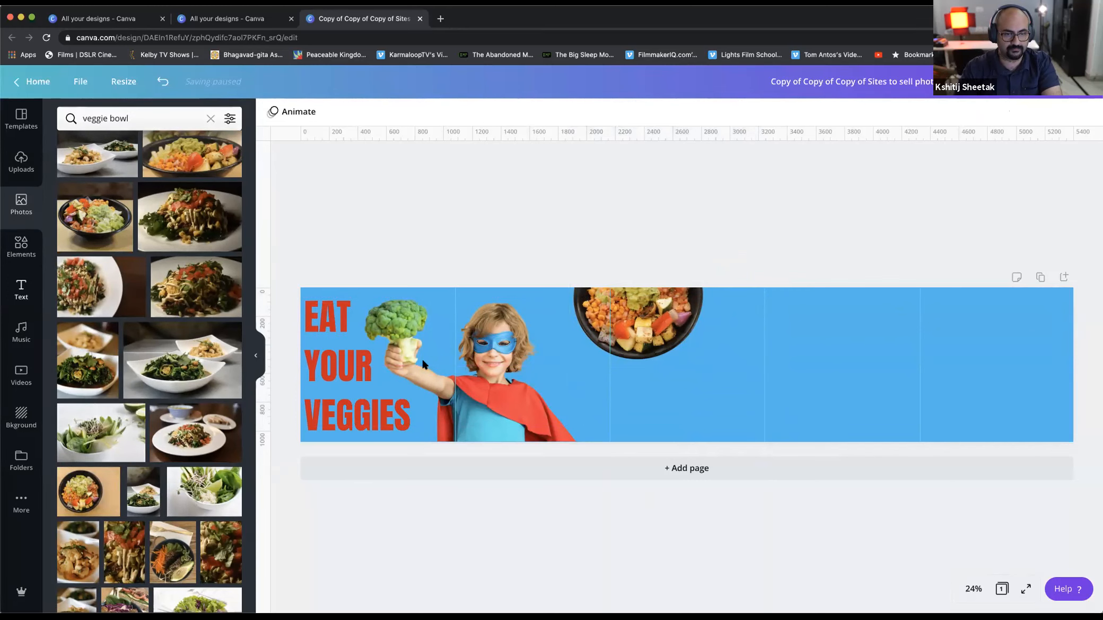
left_click(332, 362)
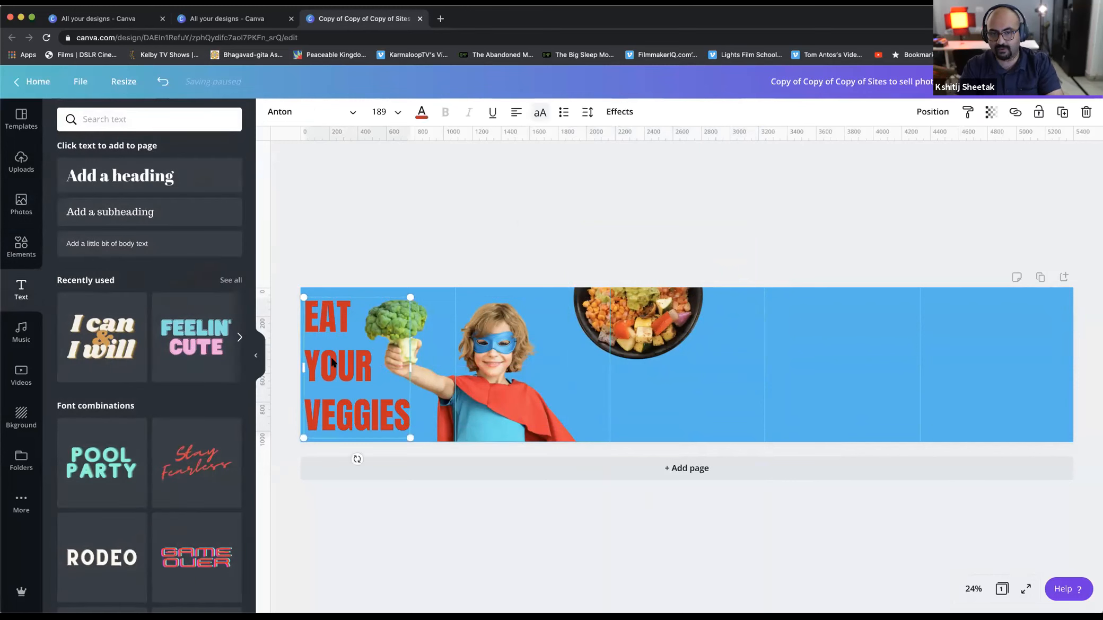
key("super+d")
left_click_drag(332, 369, 550, 357)
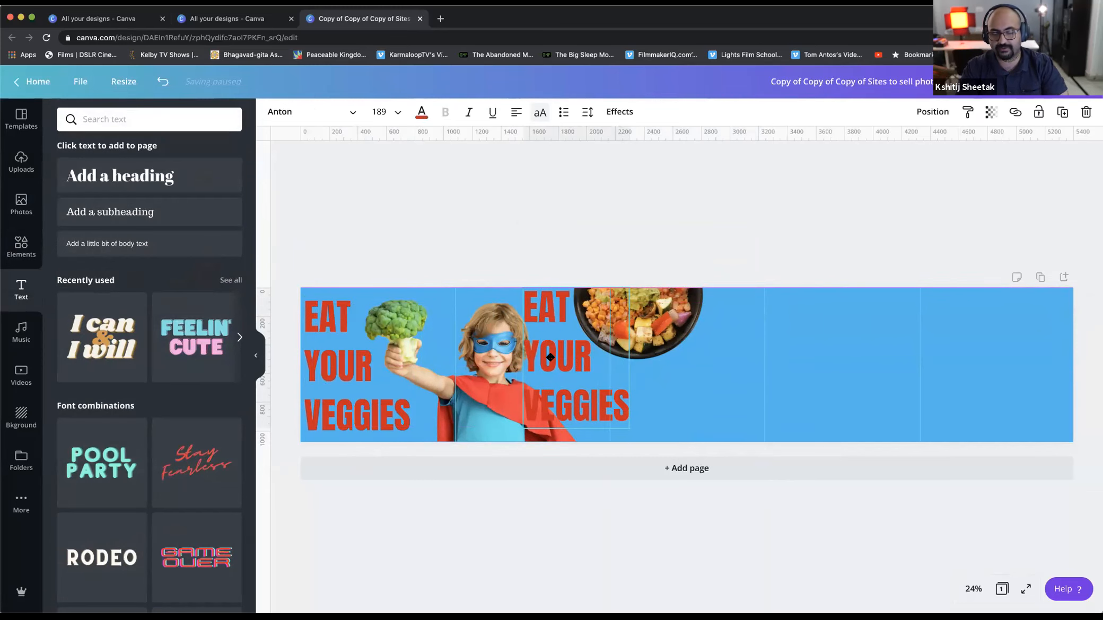
left_click_drag(550, 357, 551, 363)
double_click(534, 353)
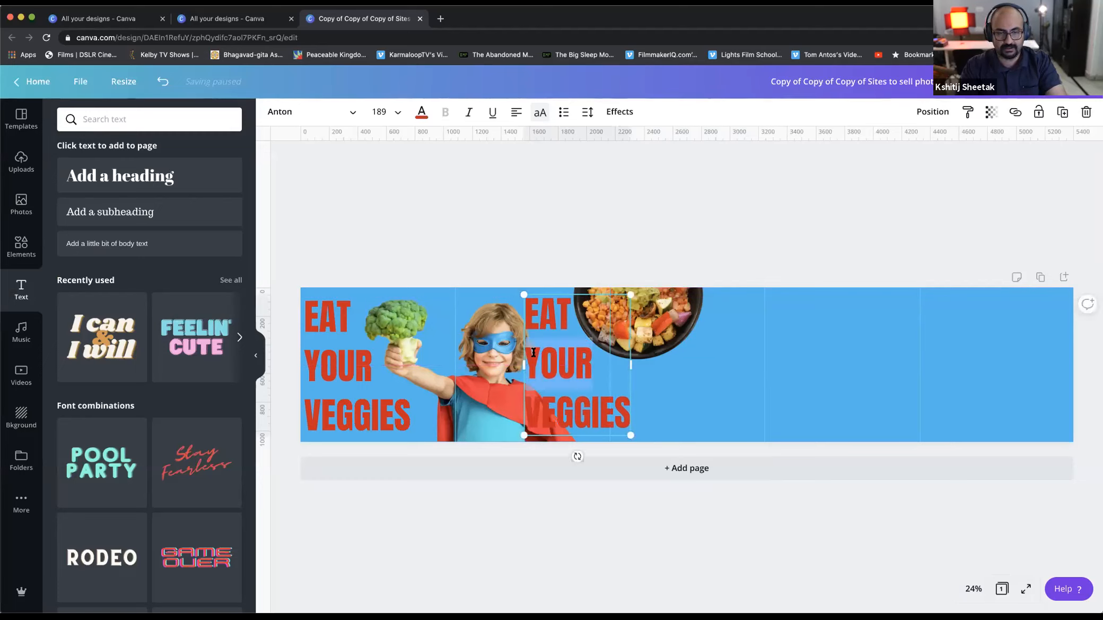
key("super+a")
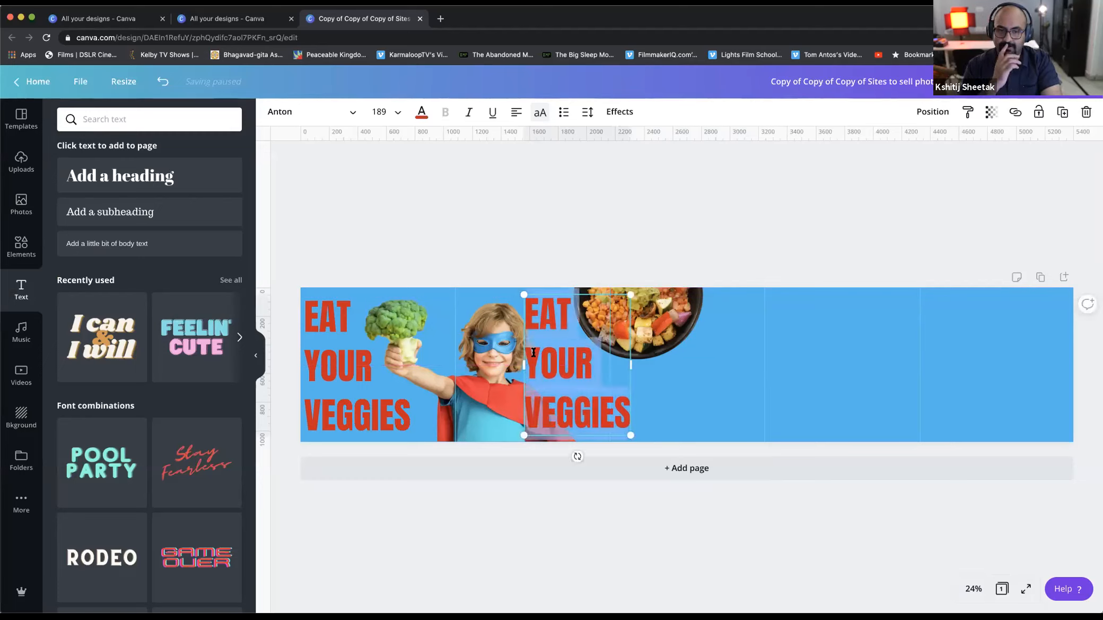
type("HEALTHY")
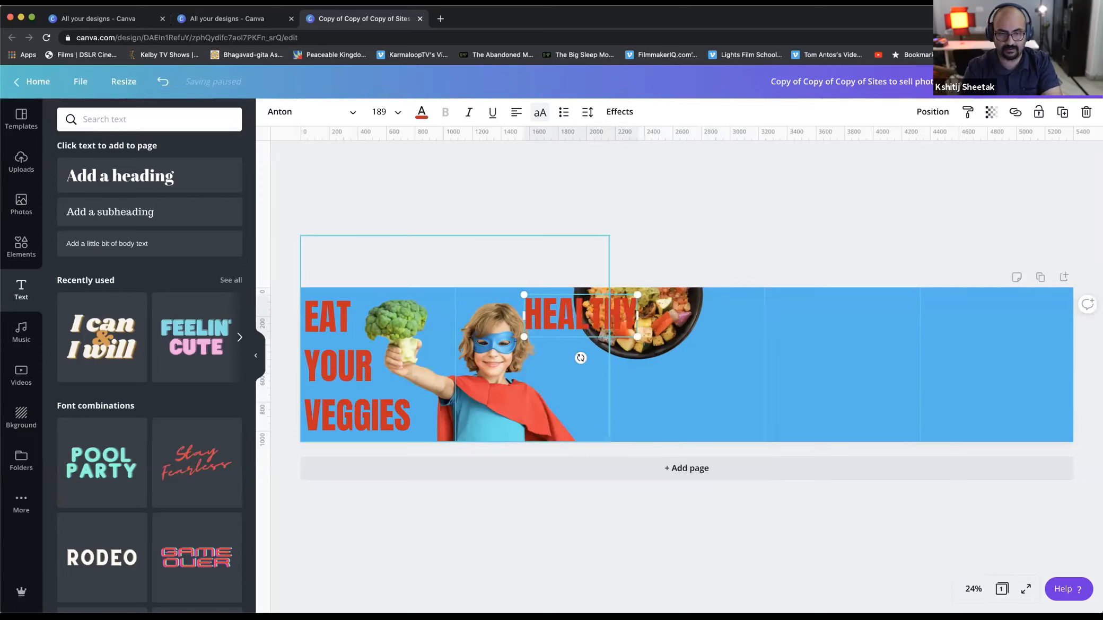
left_click(662, 211)
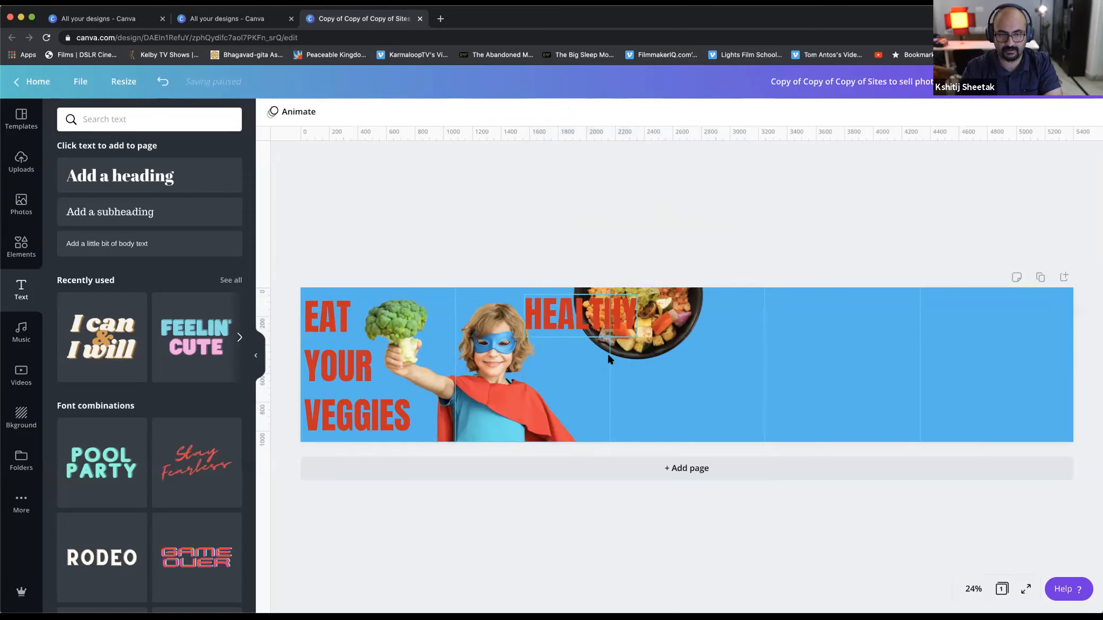
Rotate the "HEALTHY" text clockwise to a steep downward slant and place it between the child and the salad bowl.
left_click(593, 329)
mouse_move(581, 358)
left_mouse_down()
mouse_move(581, 373)
mouse_move(530, 361)
mouse_move(581, 385)
left_mouse_up()
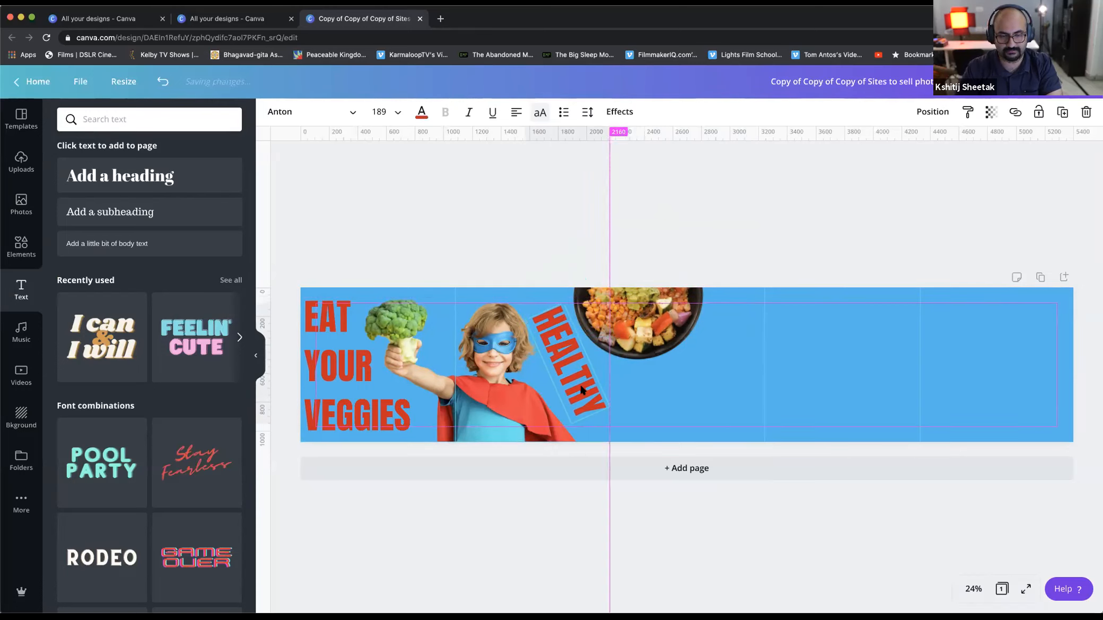
left_click_drag(581, 390, 583, 393)
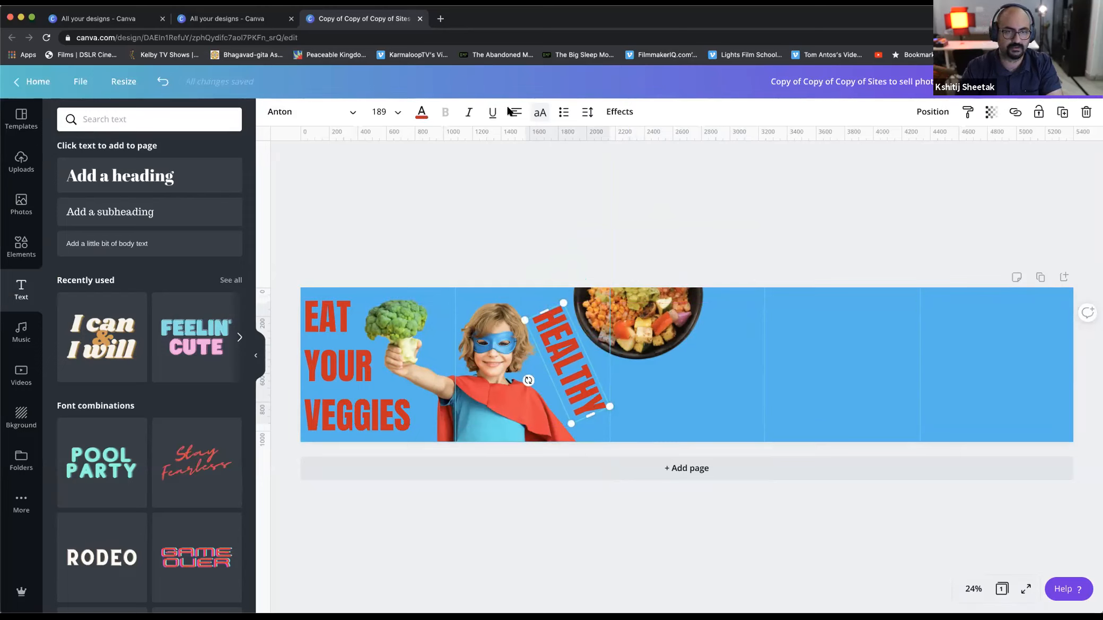
Change the colour of the slanted "HEALTHY" text to white.
left_click(421, 112)
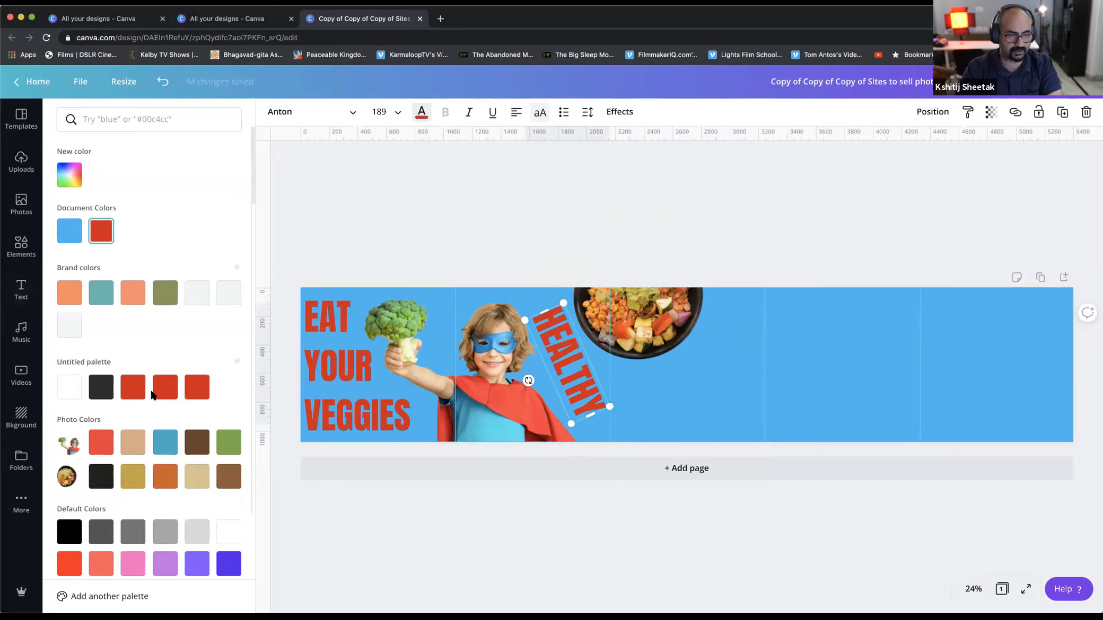
scroll(159, 392, "down", 1)
scroll(139, 372, "down", 1)
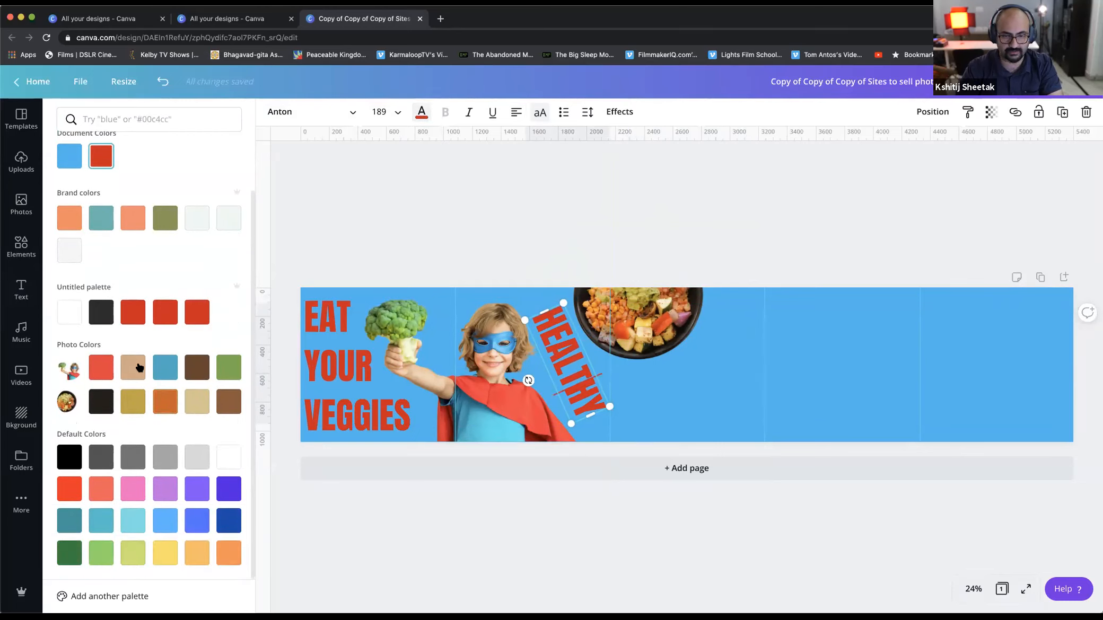
left_click(232, 218)
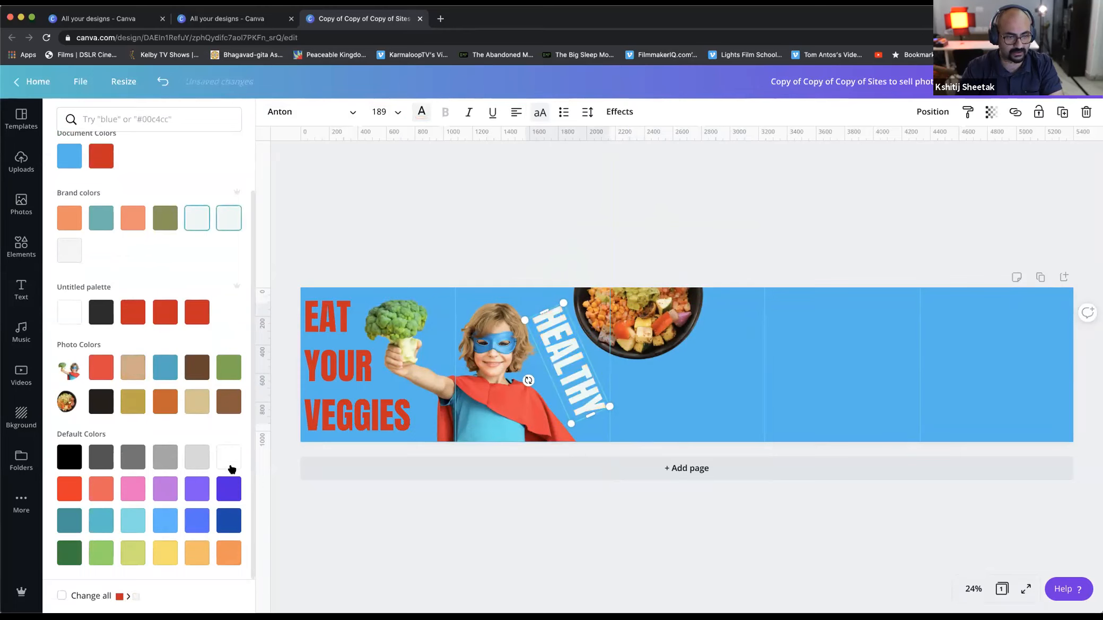
left_click(556, 217)
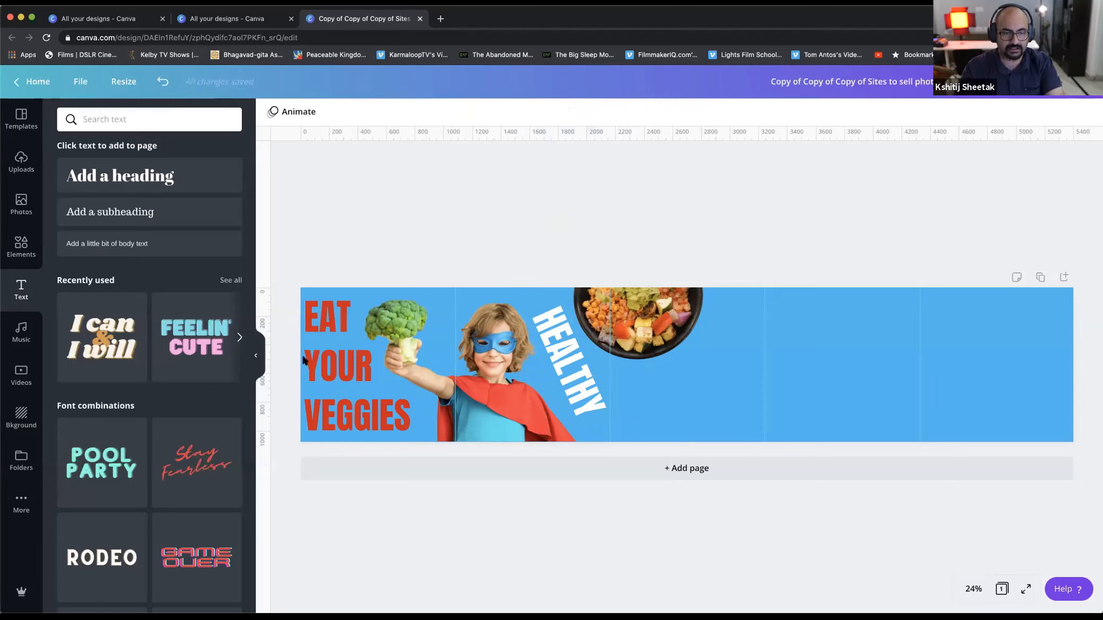
Recolour only the word "YOUR" in the first panel's "EAT YOUR VEGGIES" text white.
double_click(333, 358)
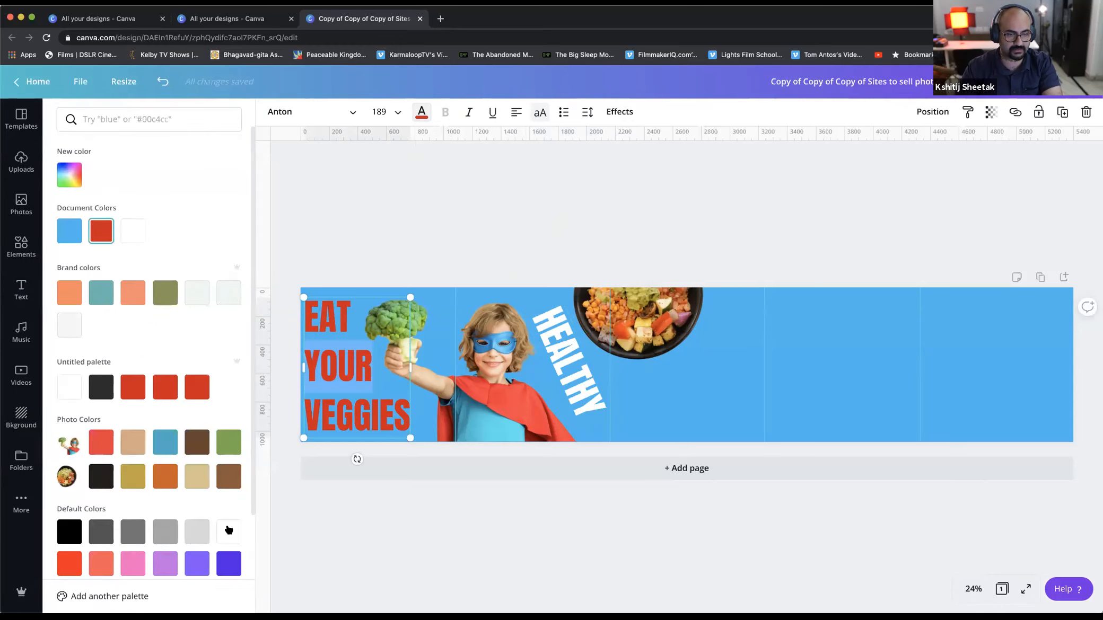
left_click(227, 531)
left_click(522, 256)
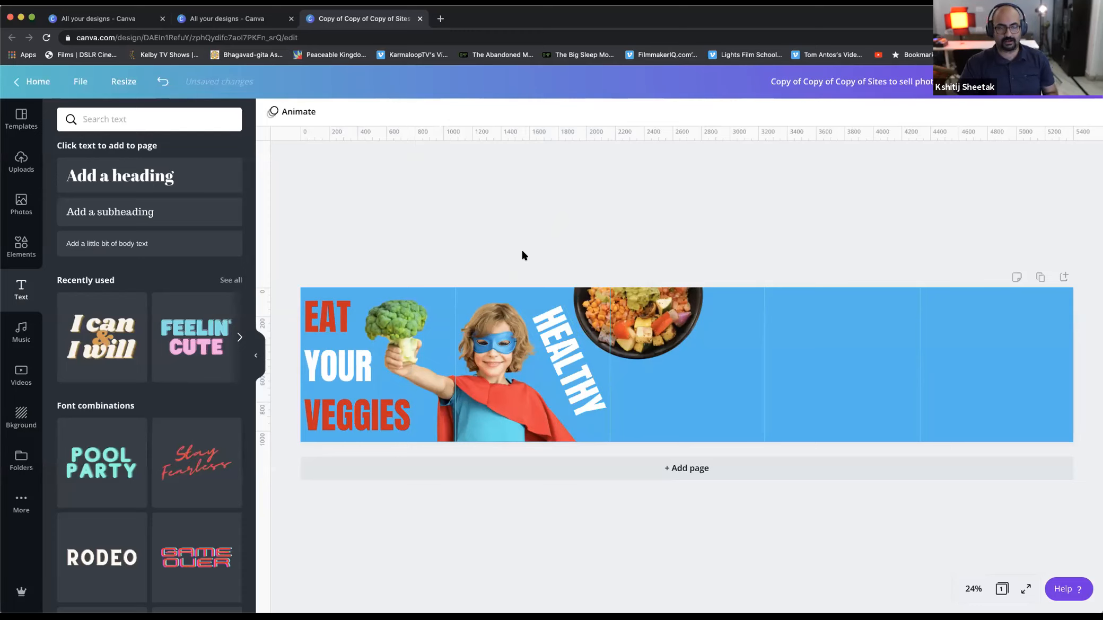
Apply the Lift text effect to both the "HEALTHY" text and the "EAT YOUR VEGGIES" text.
left_click(570, 366)
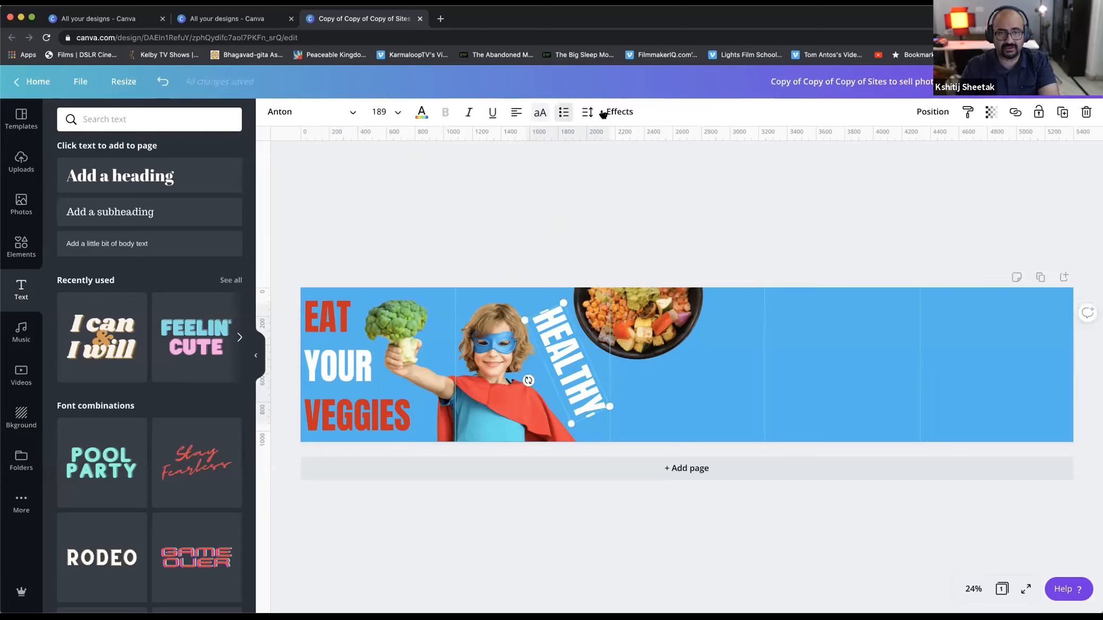
left_click(619, 112)
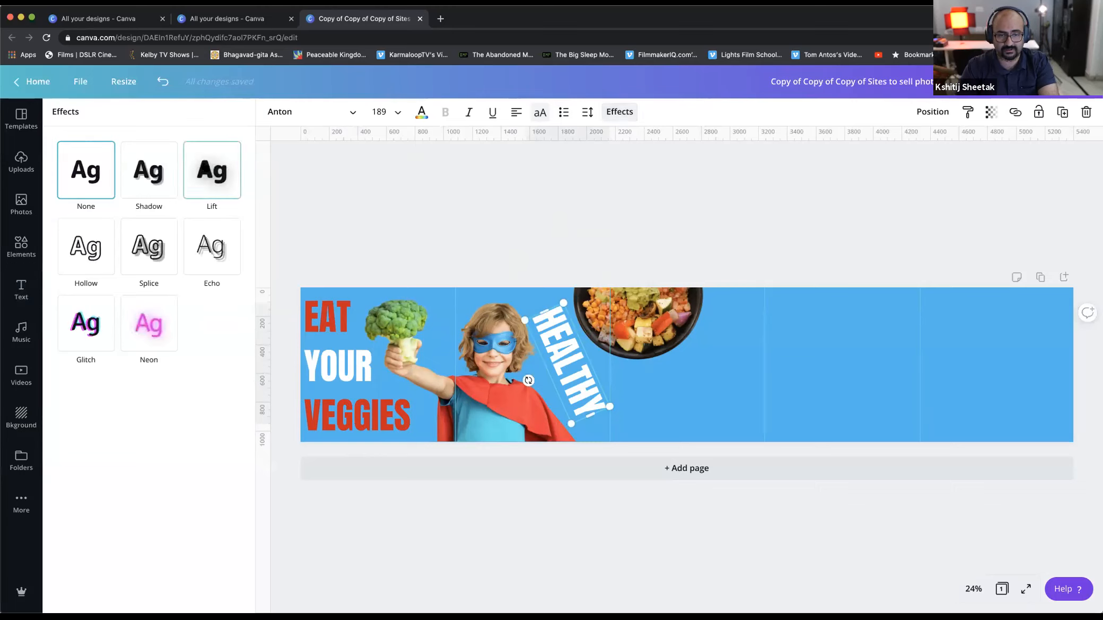
left_click(212, 169)
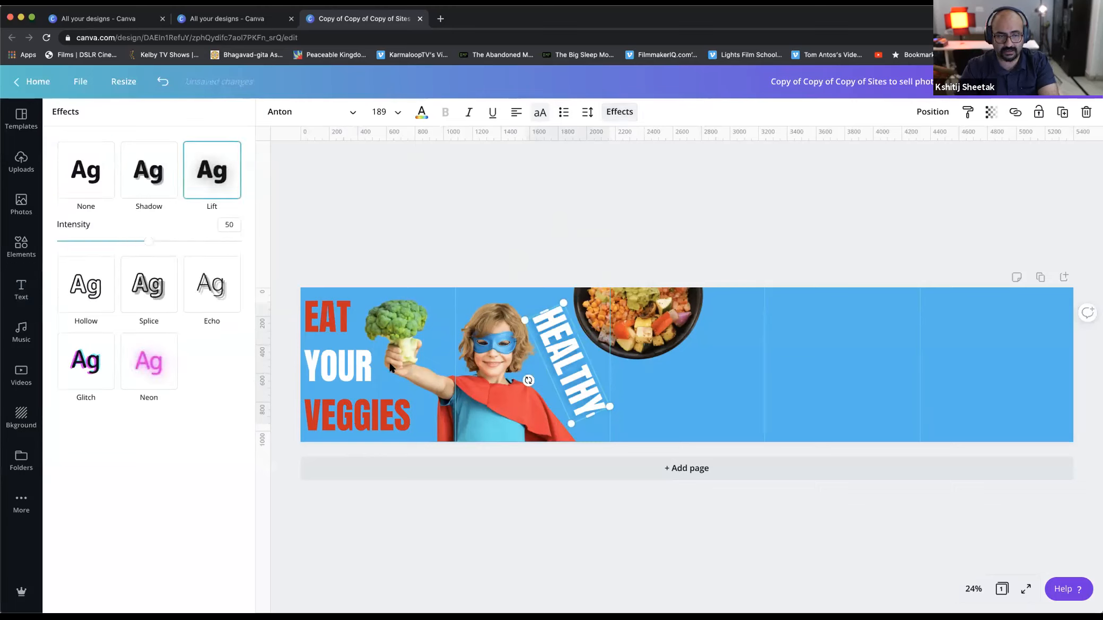
double_click(326, 357)
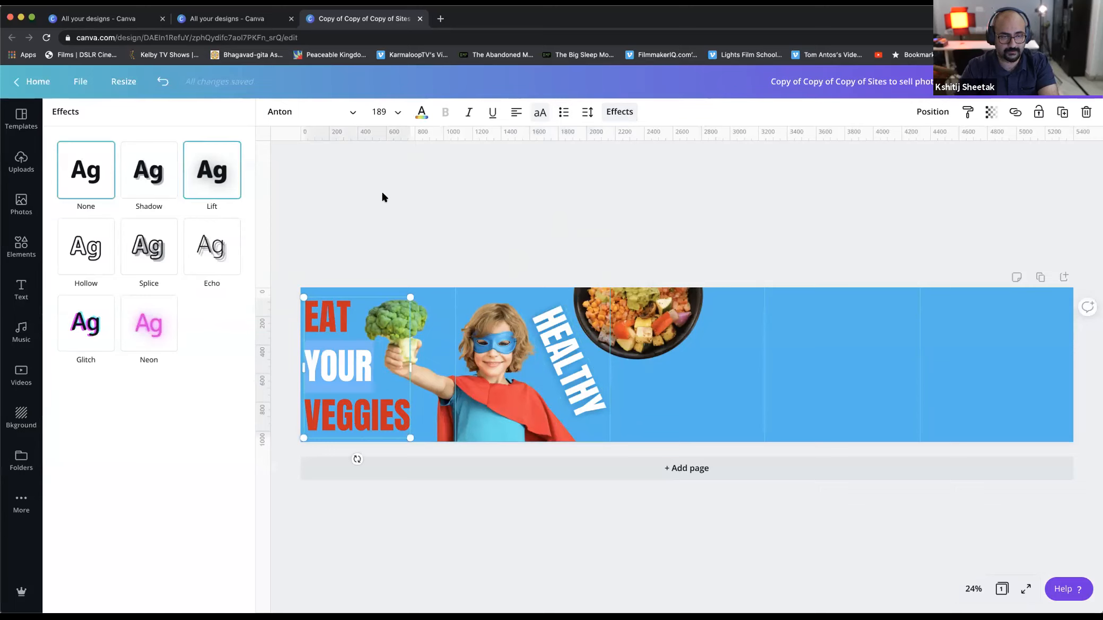
left_click(445, 210)
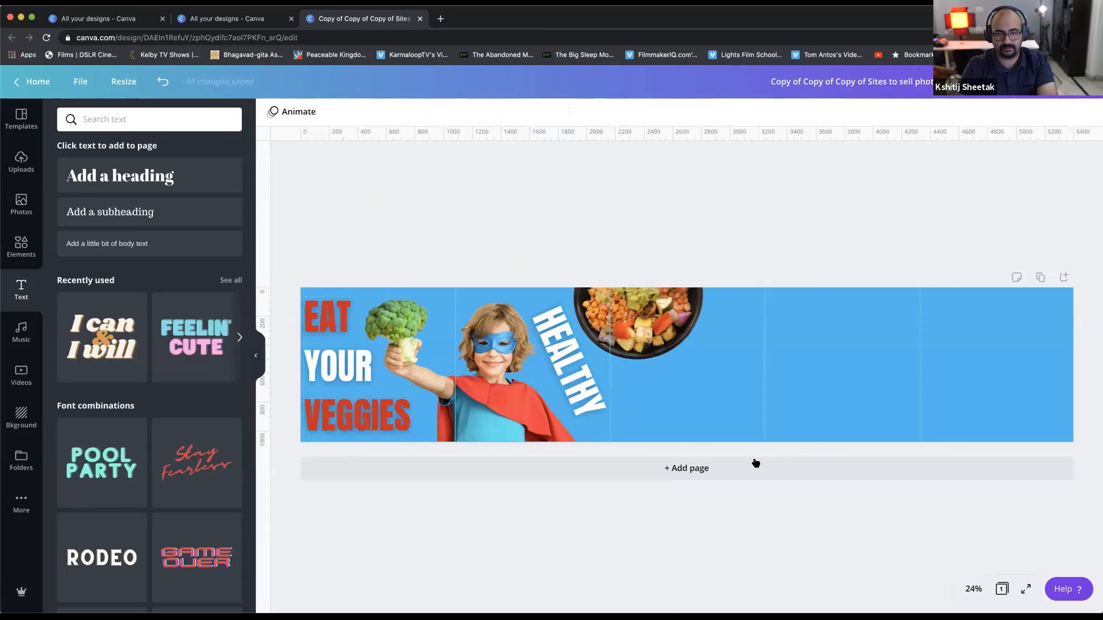
Duplicate the "EAT YOUR VEGGIES" text into the third panel, right-align the copy and position it near that panel's right edge.
left_click(335, 391)
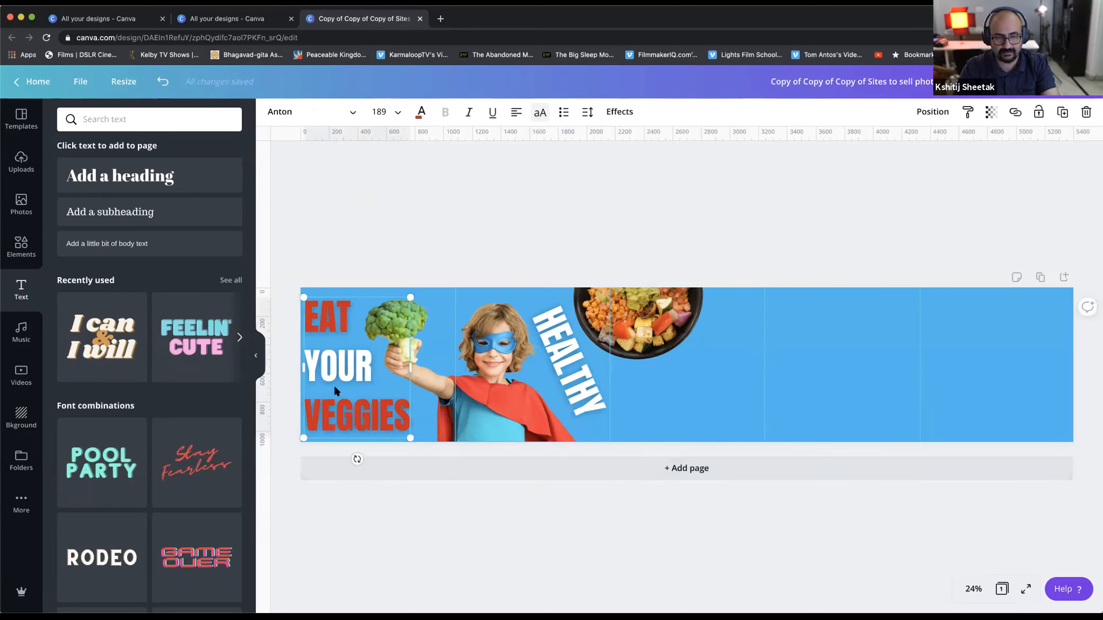
left_click_drag(497, 395, 644, 374)
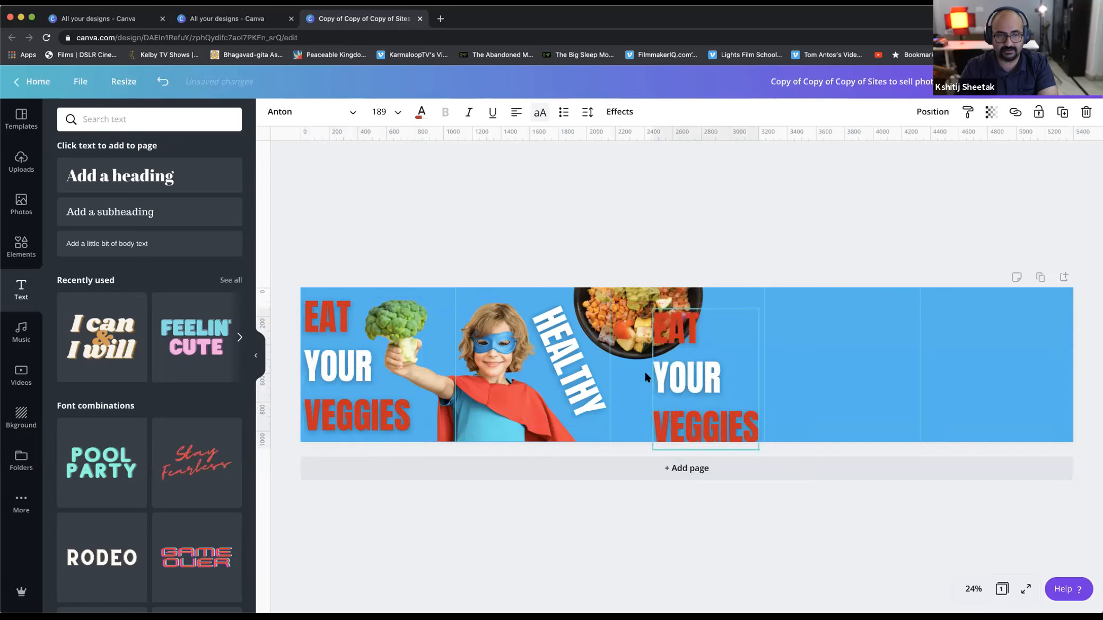
left_click(519, 115)
left_click(519, 116)
left_click_drag(726, 367, 728, 364)
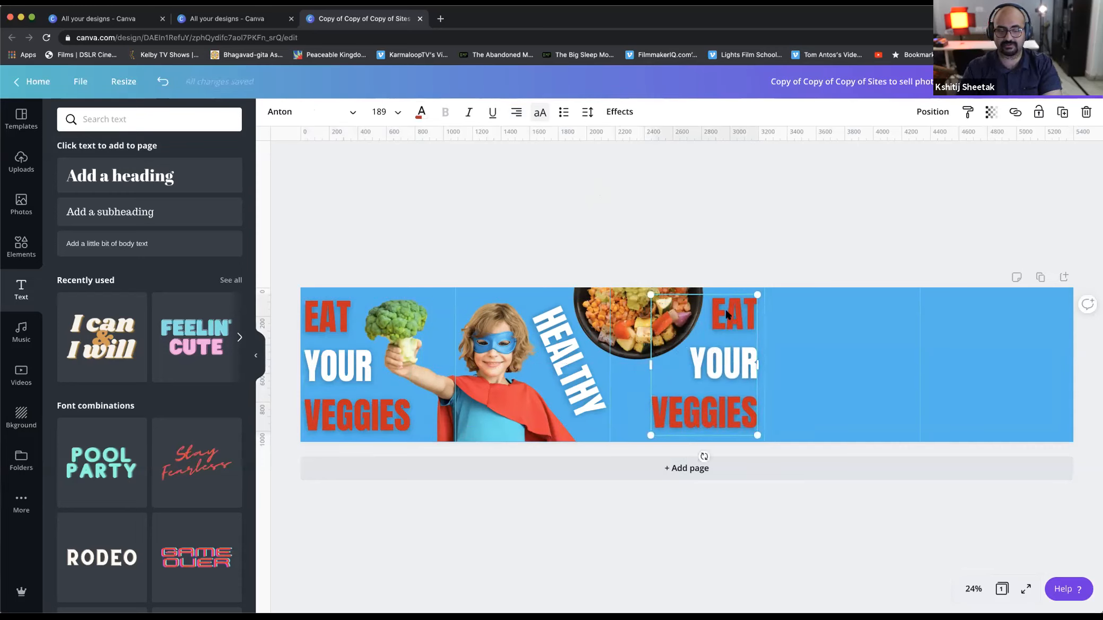
Reword the third panel's text copy to "EAT SALAD EVERYDAY" by replacing "YOUR" and "VEGGIES".
left_click(717, 369)
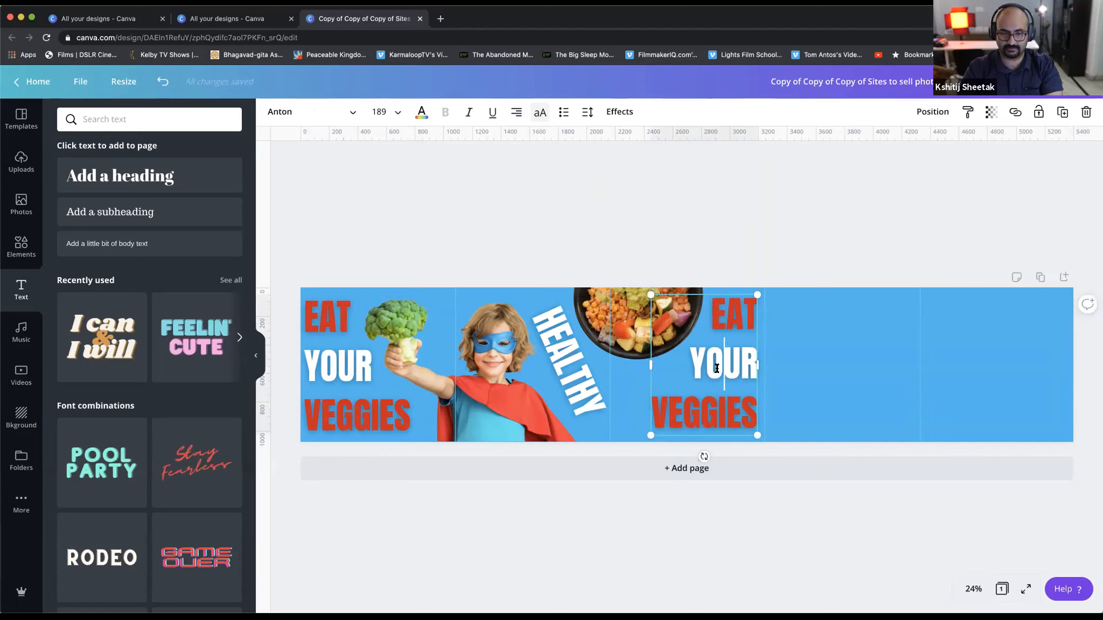
double_click(717, 369)
type("SALAD")
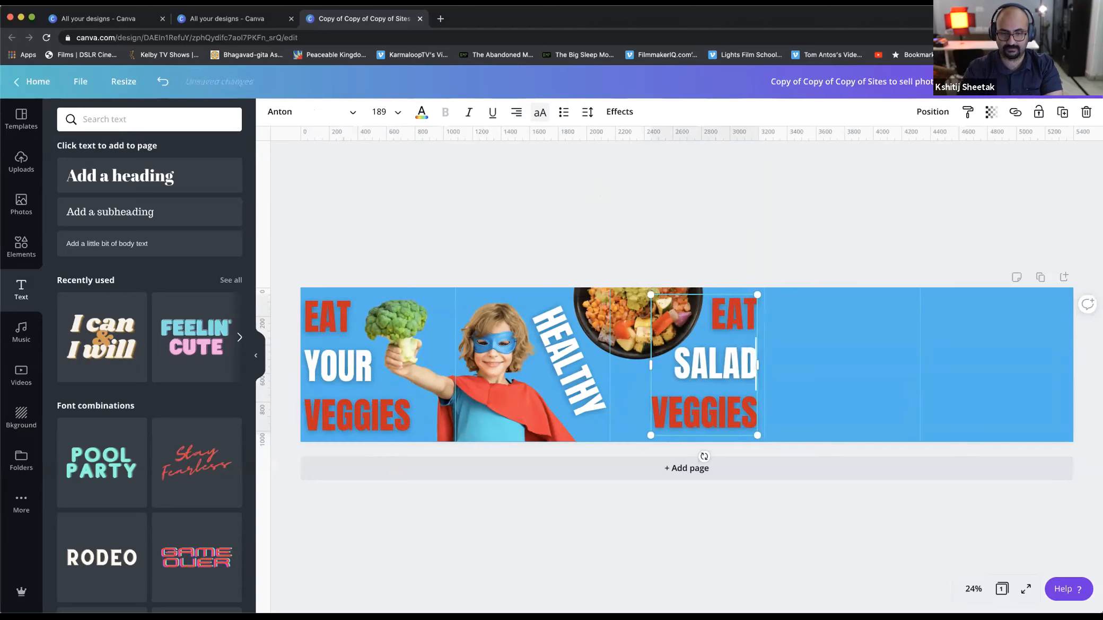
double_click(709, 426)
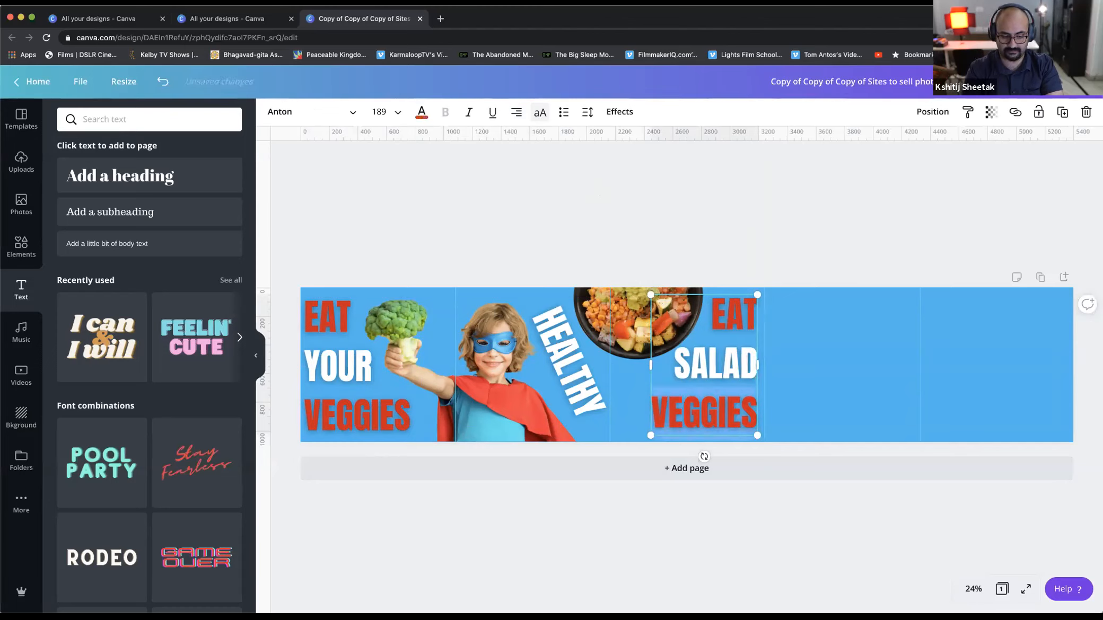
type("EVERYDAY")
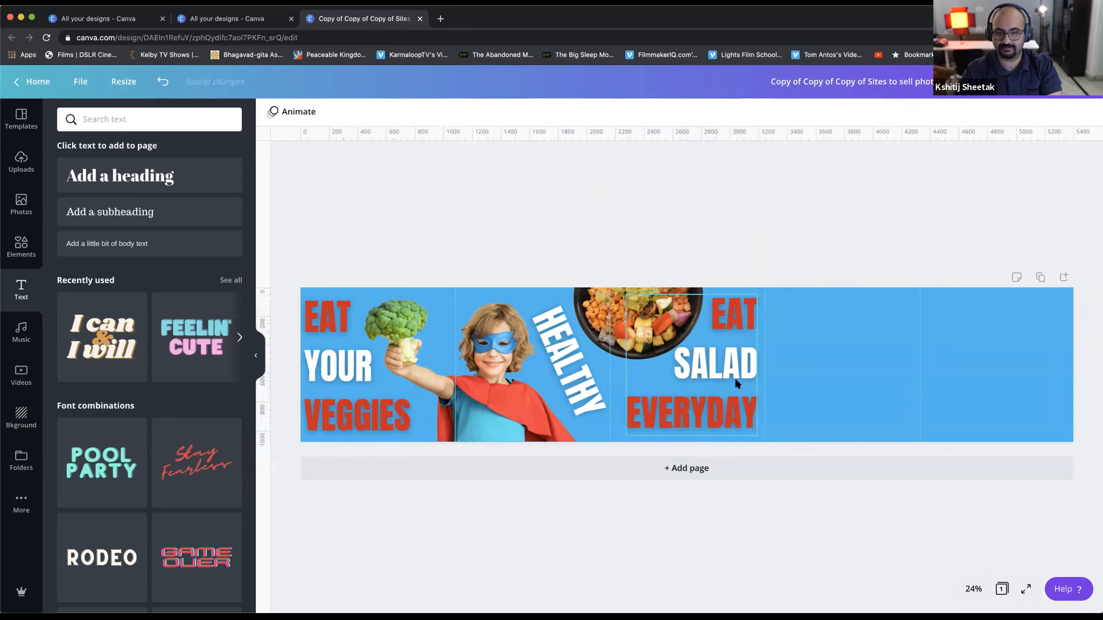
Nudge the "EAT SALAD EVERYDAY" text sideways until it sits just inside the divider between the third and fourth panels.
key("shift+Right")
key("shift+Right")
key("shift+Right")
key("shift+Right")
key("shift+Right")
key("shift+Right")
key("shift+Right")
key("shift+Right")
key("shift+Right")
key("shift+Right")
key("shift+Right")
key("shift+Right")
key("shift+Right")
key("shift+Right")
key("shift+Right")
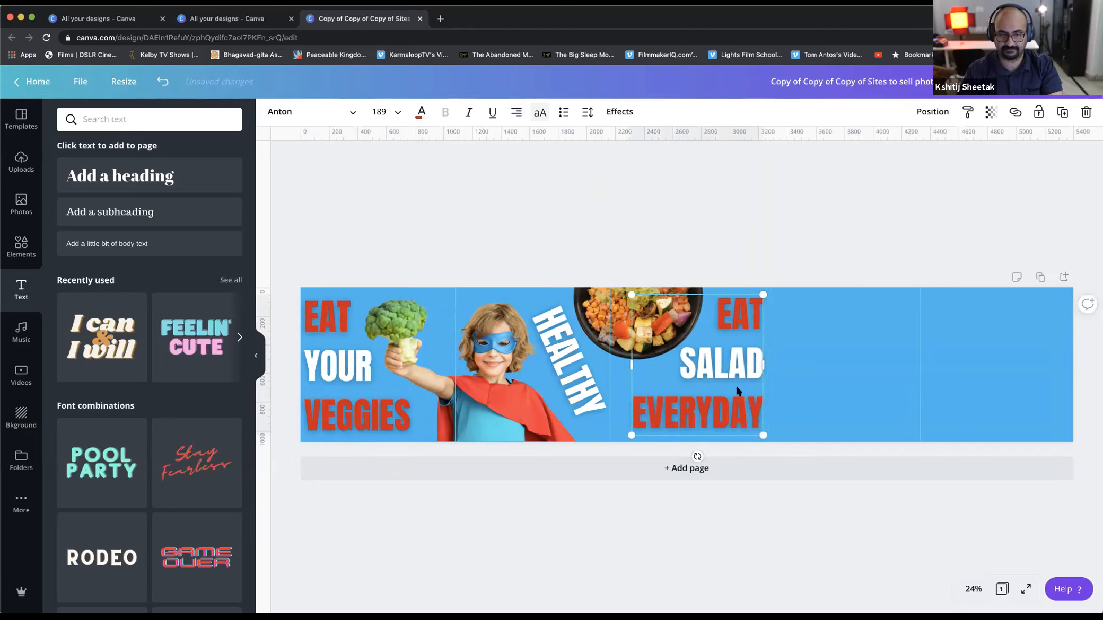
key("shift+Right")
key("shift+Right")
key("shift+Right")
key("shift+Right")
key("shift+Right")
key("shift+Right")
key("shift+Left")
key("shift+Left")
key("shift+Left")
key("shift+Left")
key("shift+Left")
key("shift+Left")
key("shift+Left")
key("shift+Left")
key("shift+Left")
key("shift+Left")
key("shift+Left")
key("shift+Left")
key("shift+Left")
key("shift+Left")
key("shift+Left")
key("shift+Left")
key("shift+Left")
key("shift+Left")
key("shift+Left")
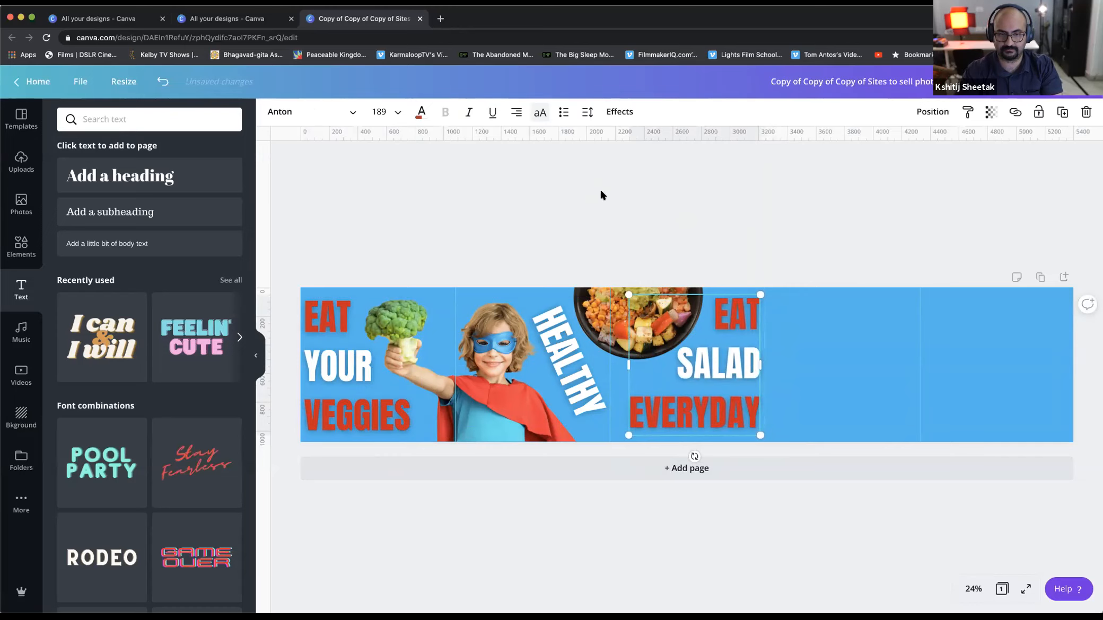
left_click(671, 200)
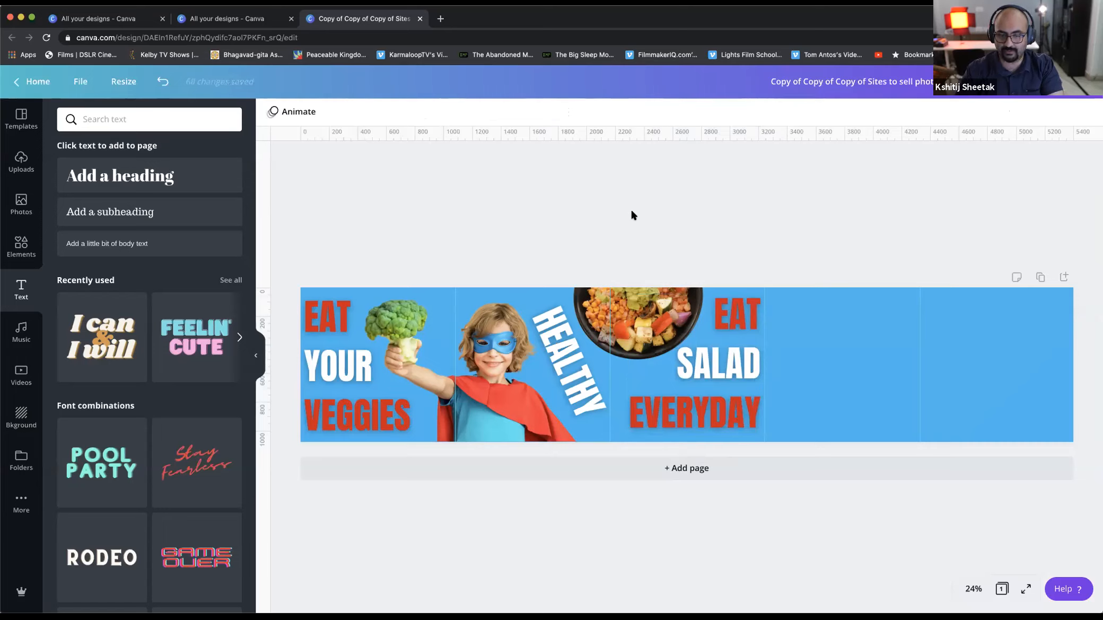
Recolour the third panel's text so that "EAT" and "EVERYDAY" are white and "SALAD" is red.
left_click(752, 324)
double_click(729, 312)
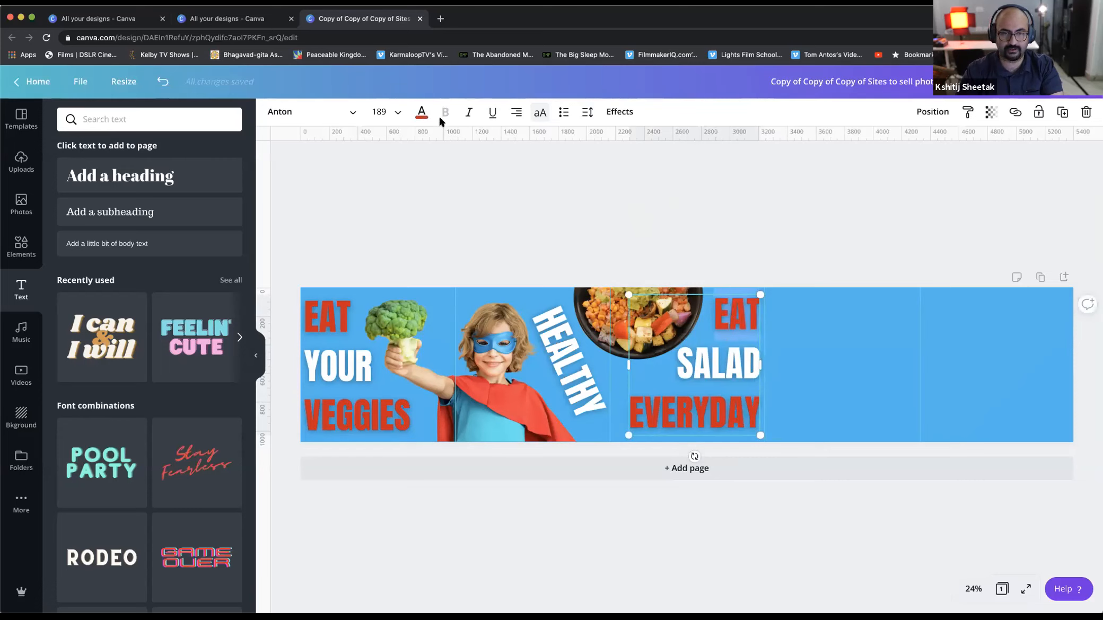
left_click(421, 112)
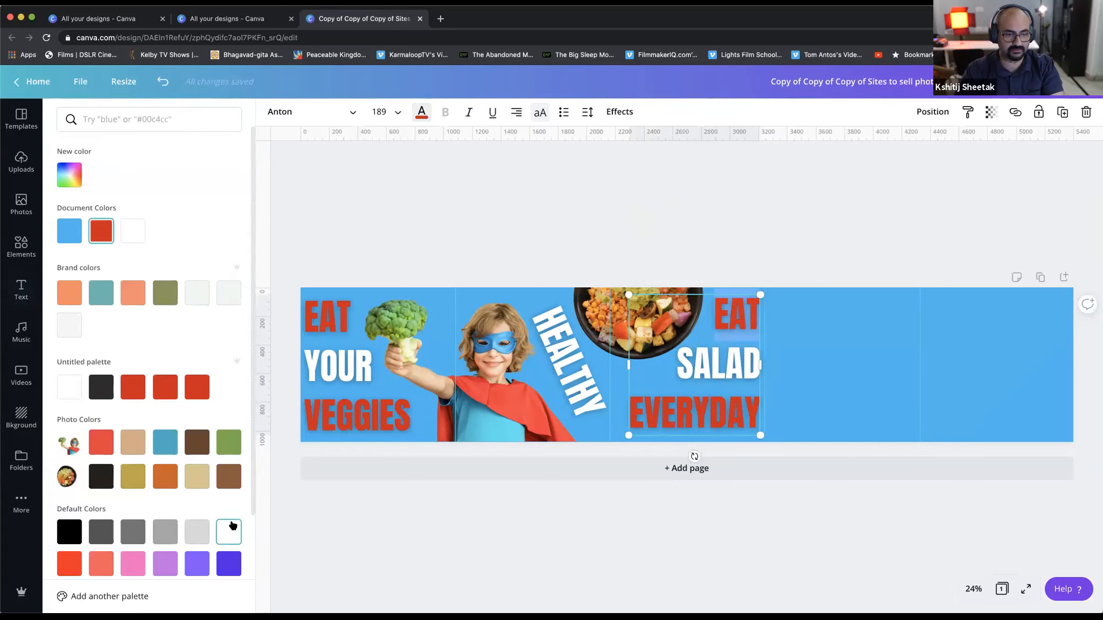
double_click(709, 365)
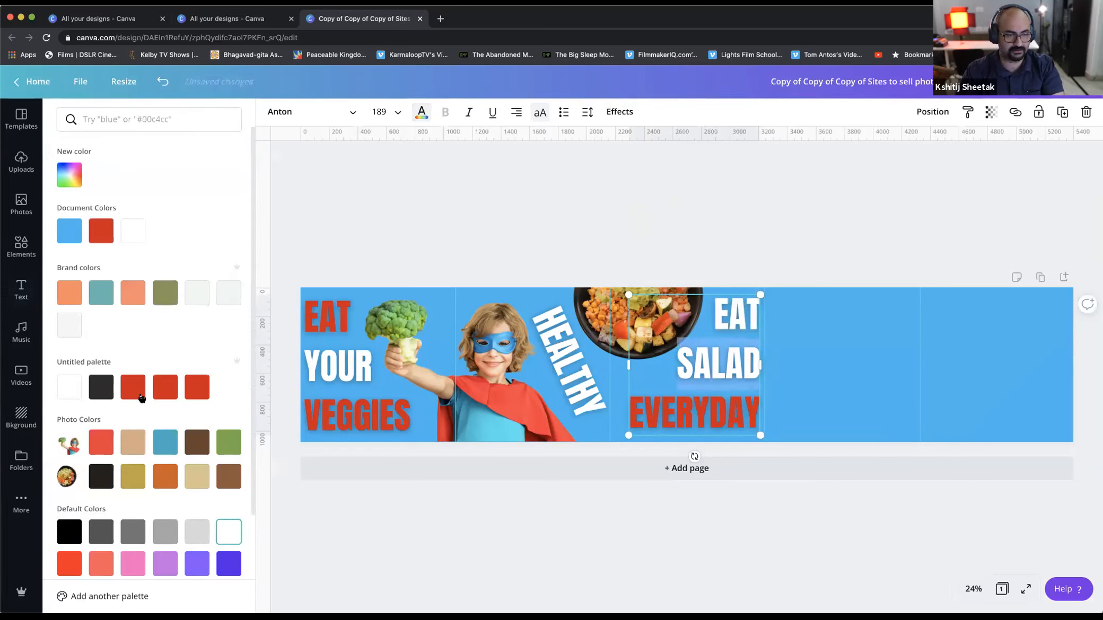
left_click(193, 386)
double_click(665, 418)
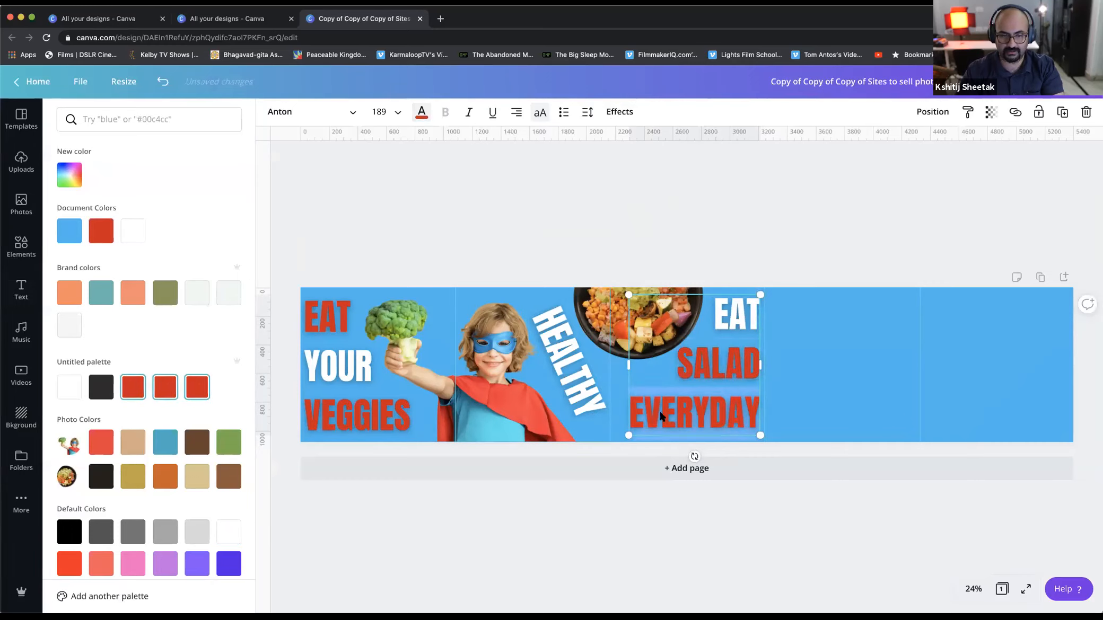
left_click(228, 530)
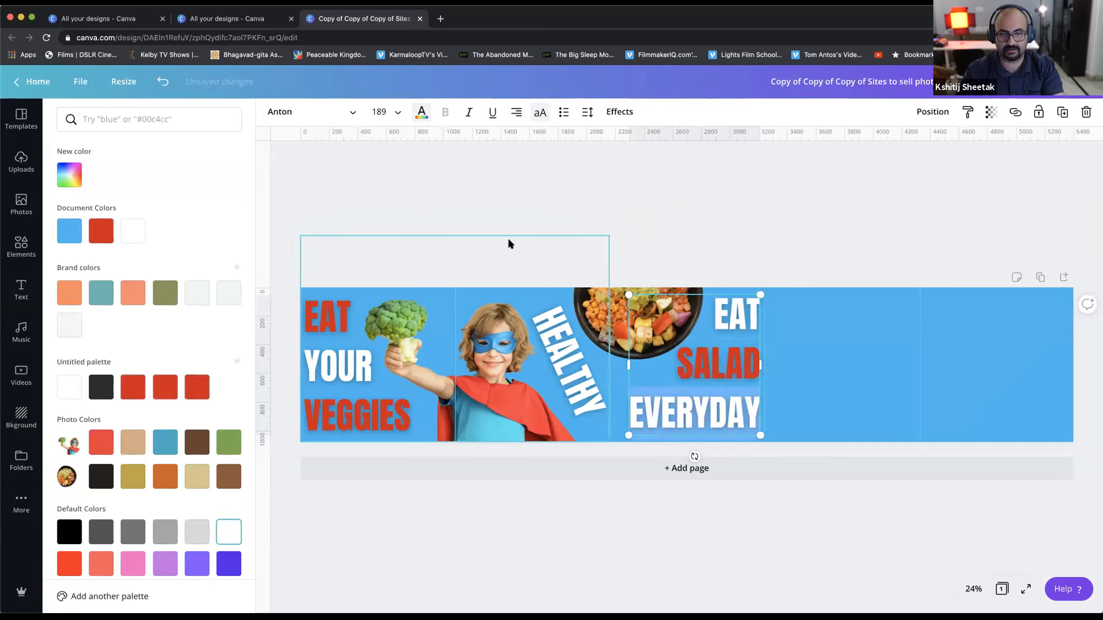
Deselect the text and search the photo library for "food photography".
key("Escape")
left_click(509, 251)
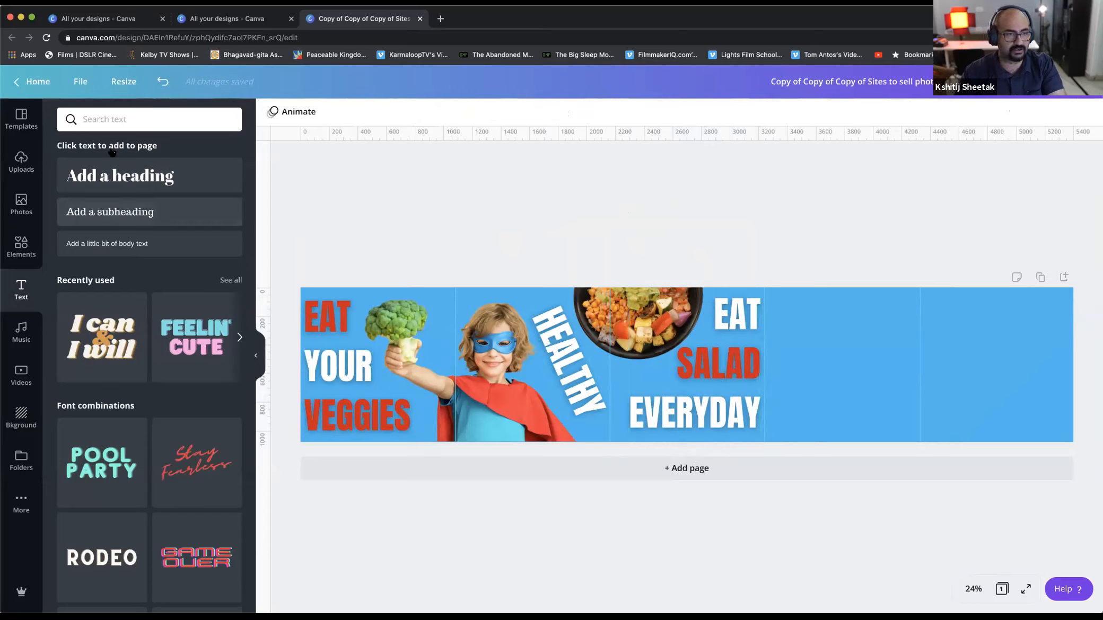
left_click(21, 201)
left_click(116, 121)
triple_click(116, 121)
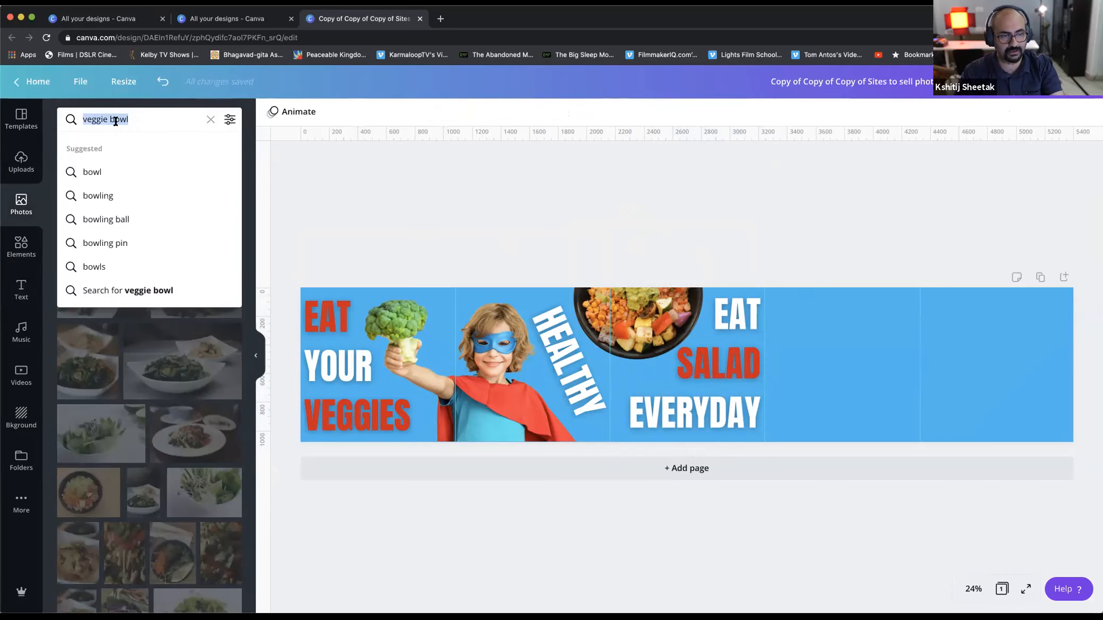
type("food p")
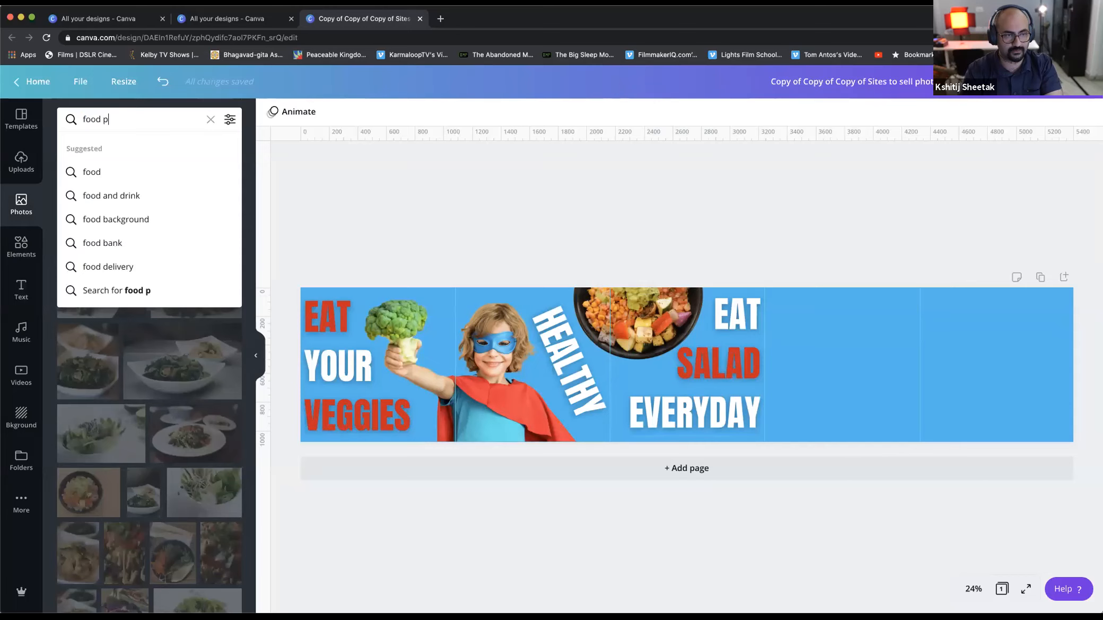
type("hoto")
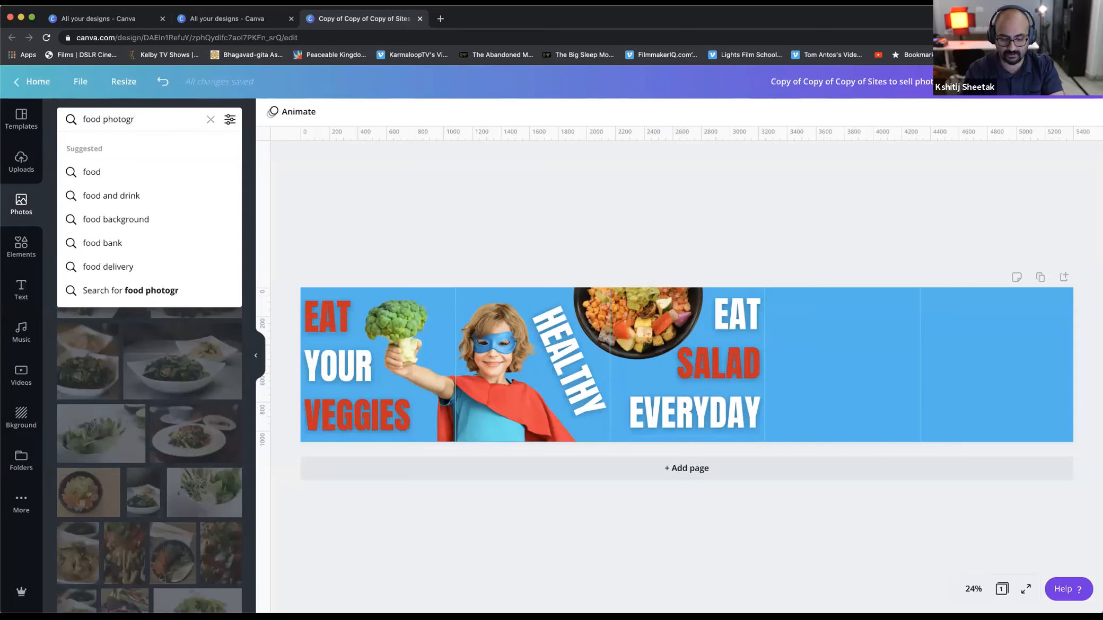
type("graphy")
key("Return")
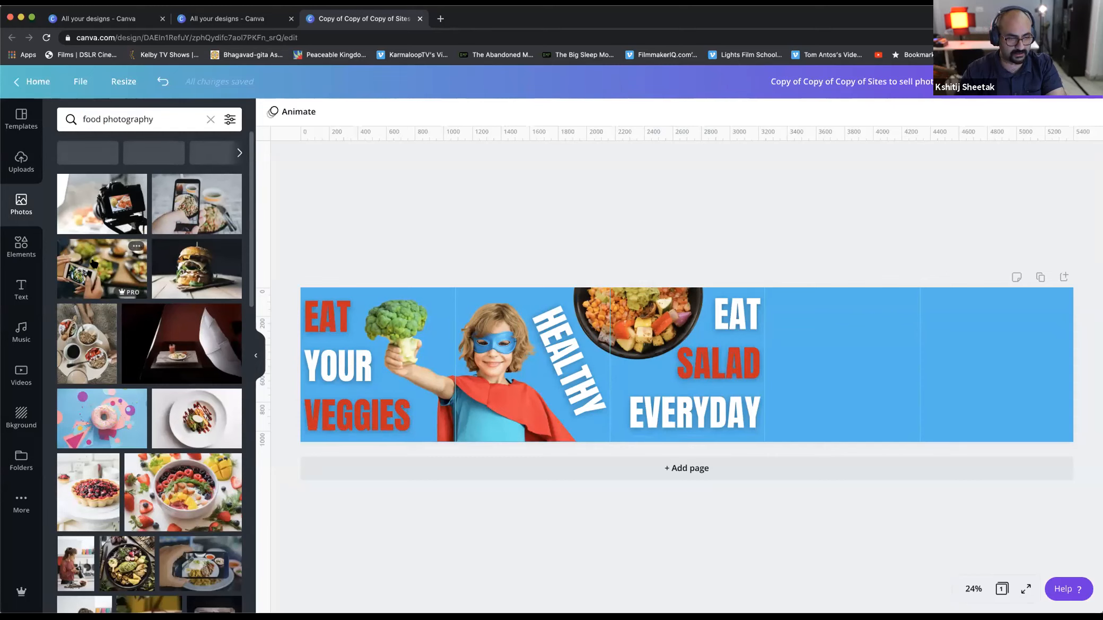
Add the photo of the plated dish on a round white plate and place it in the fourth panel.
scroll(93, 264, "down", 3)
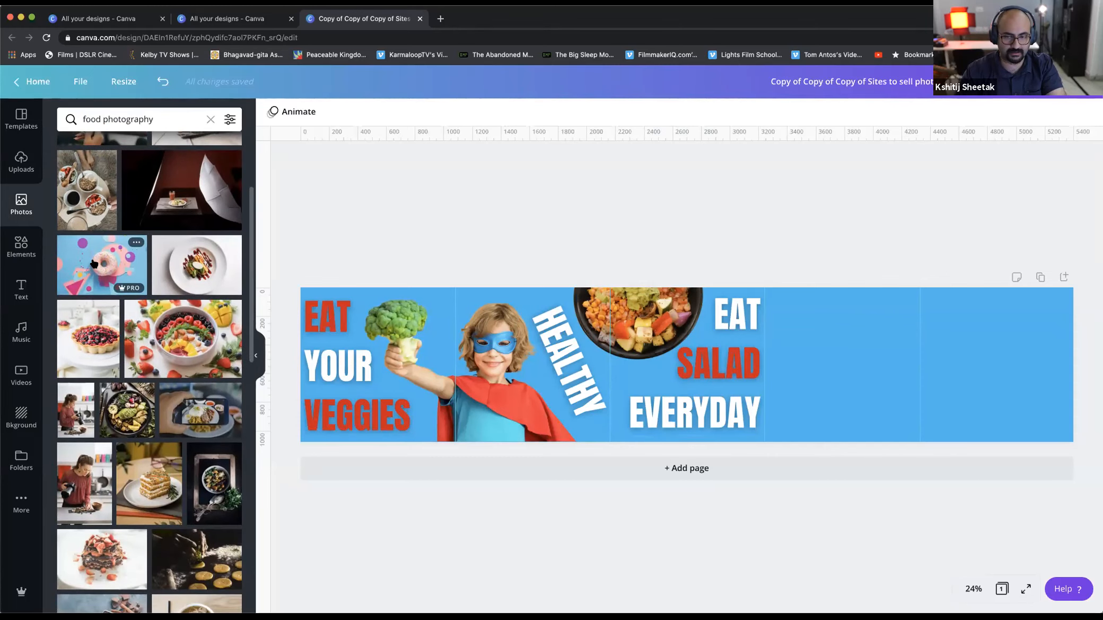
scroll(94, 263, "down", 2)
scroll(94, 263, "up", 2)
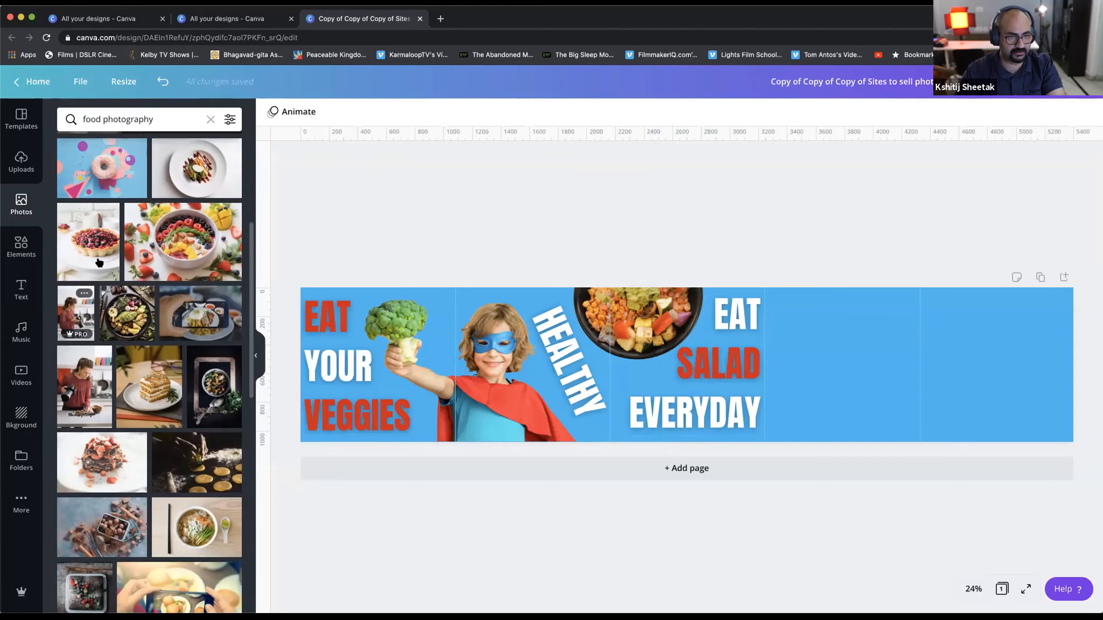
left_click(205, 184)
left_click_drag(720, 383, 902, 374)
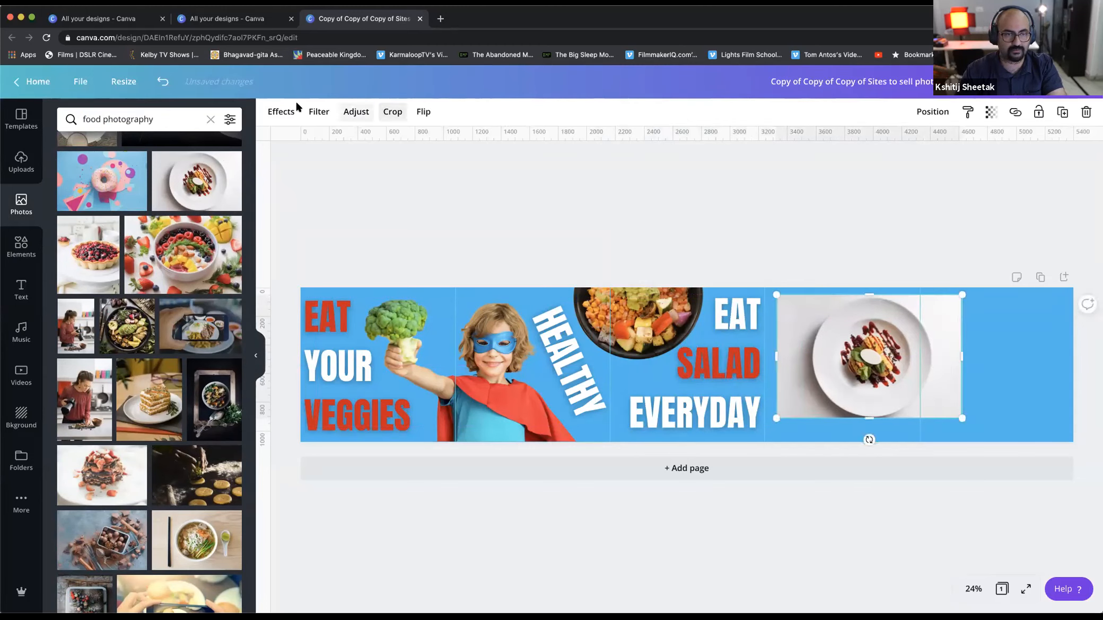
Remove the background from the plate photo with Background Remover.
left_click(281, 111)
left_click(77, 167)
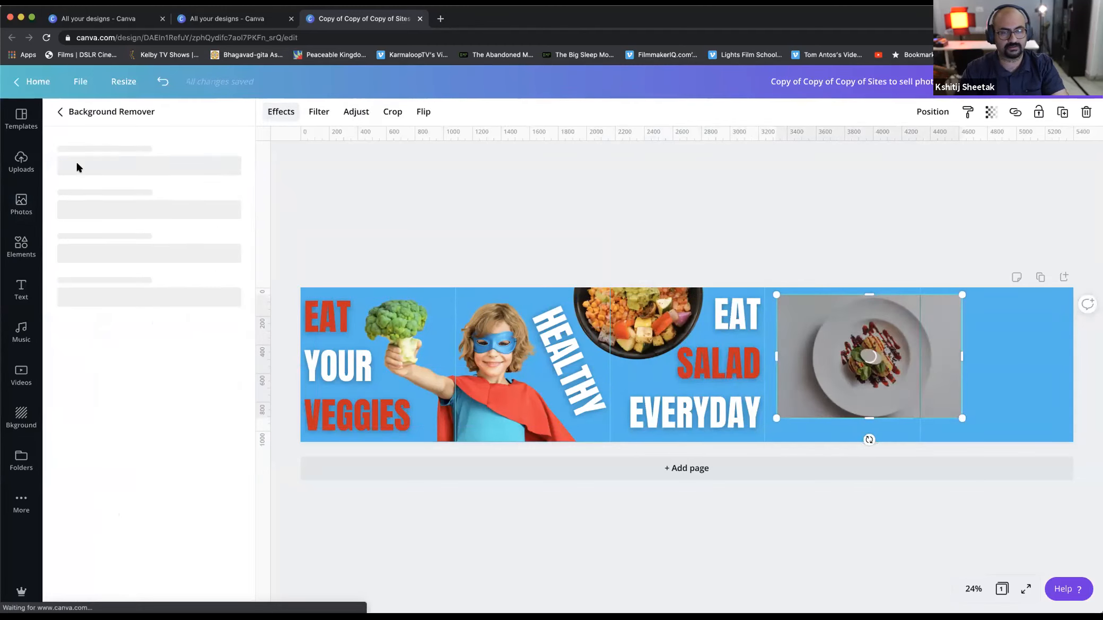
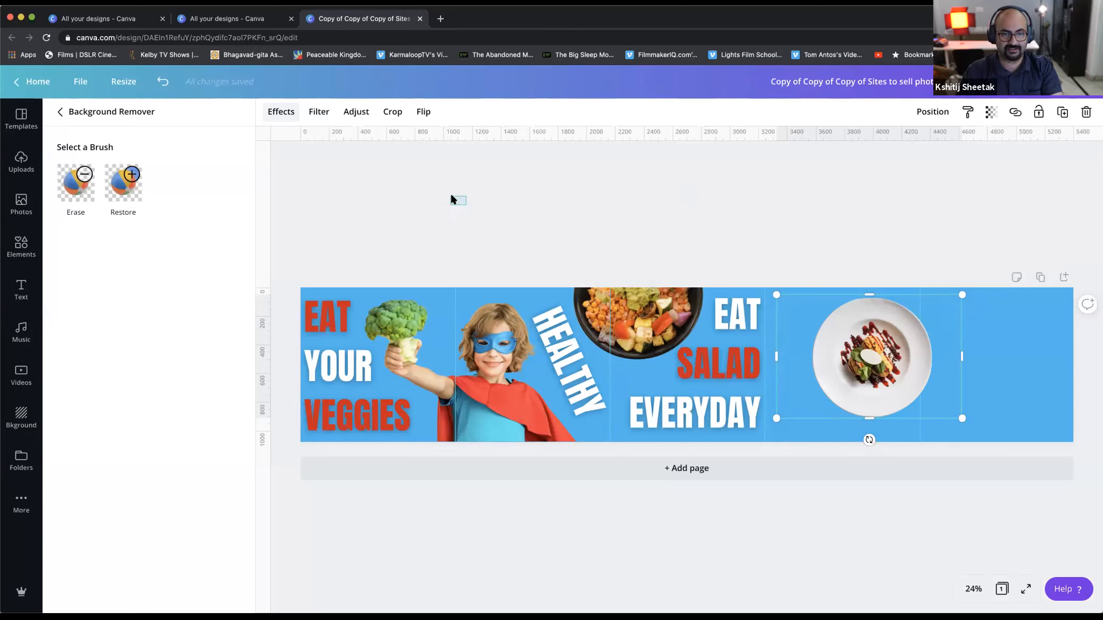
left_click(465, 203)
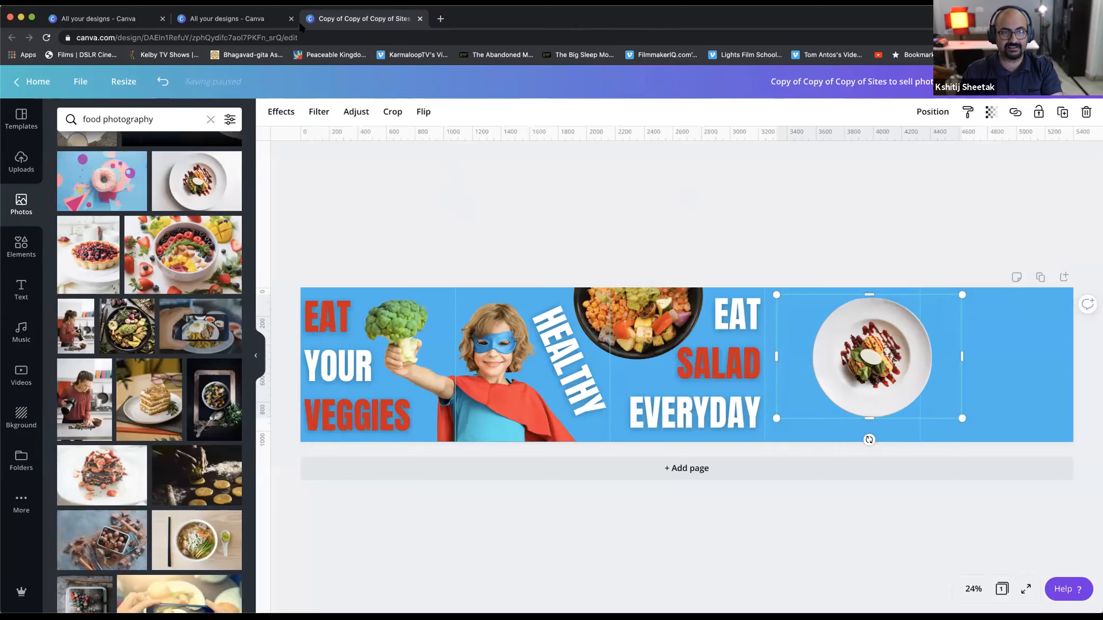
Enlarge the plate cutout slightly and centre it over the divider between the fourth and fifth panels.
left_click_drag(884, 344, 937, 348)
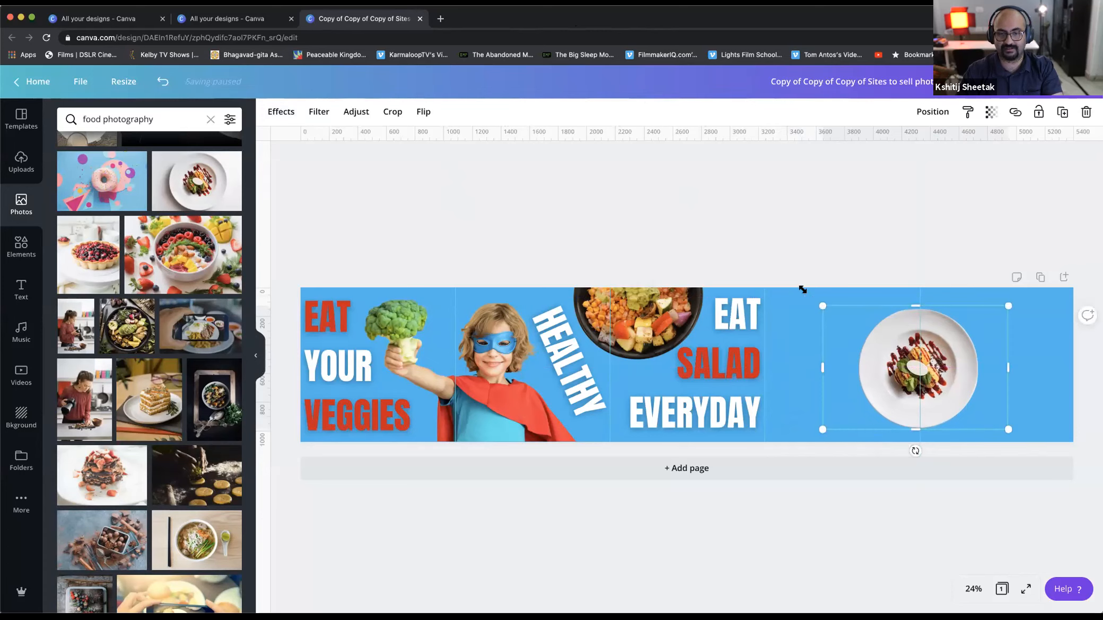
left_click_drag(822, 306, 803, 289)
left_click_drag(931, 324, 938, 325)
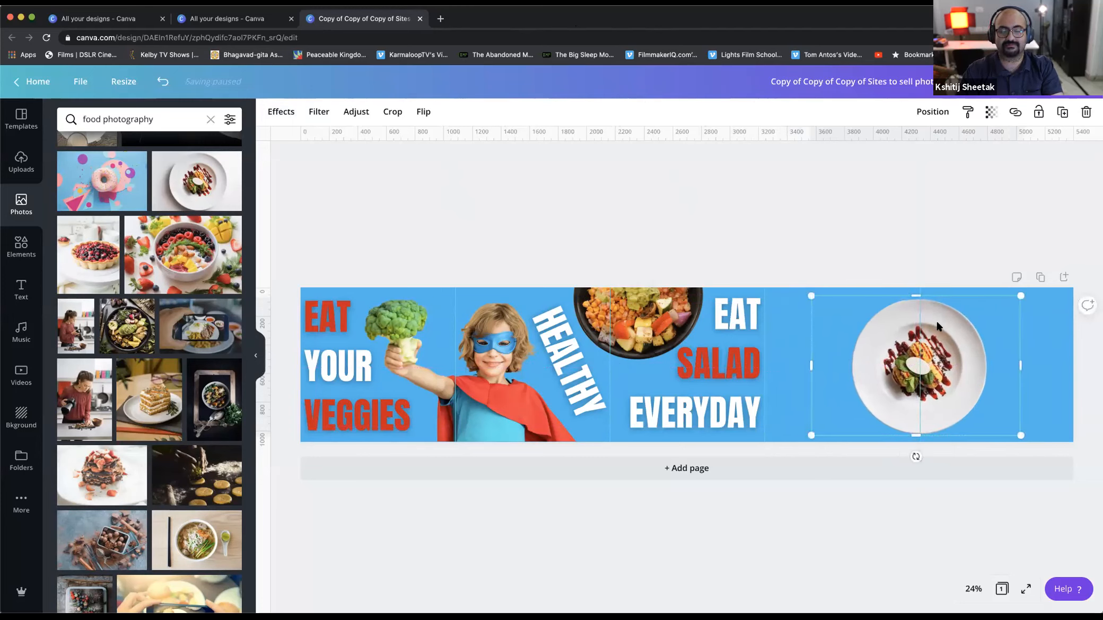
left_click(614, 256)
left_click(960, 378)
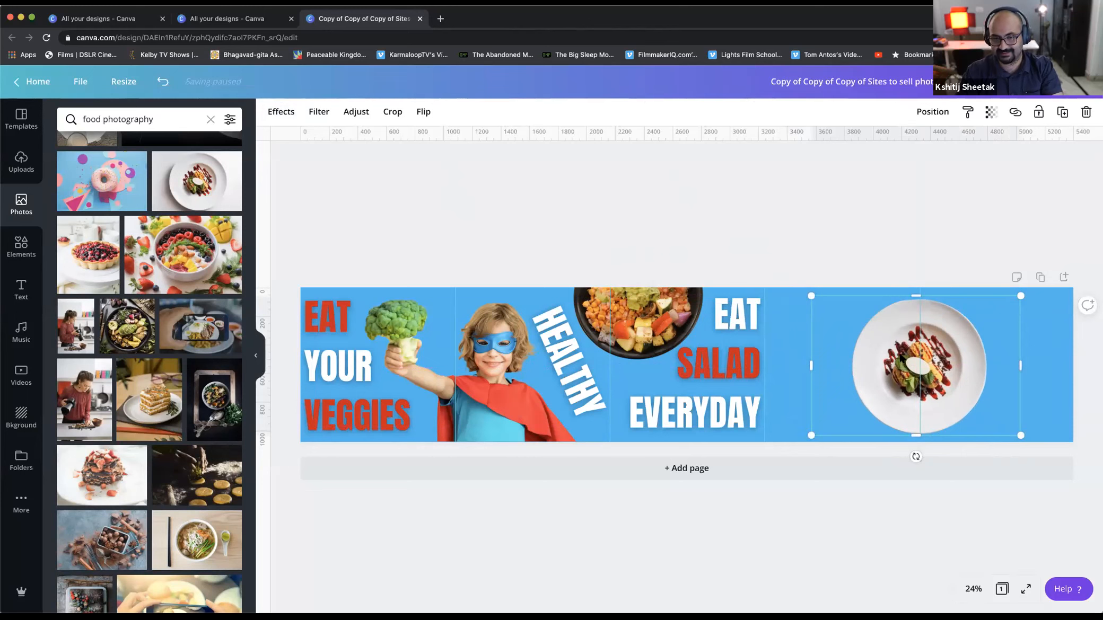
left_click(1014, 390)
left_click(974, 388)
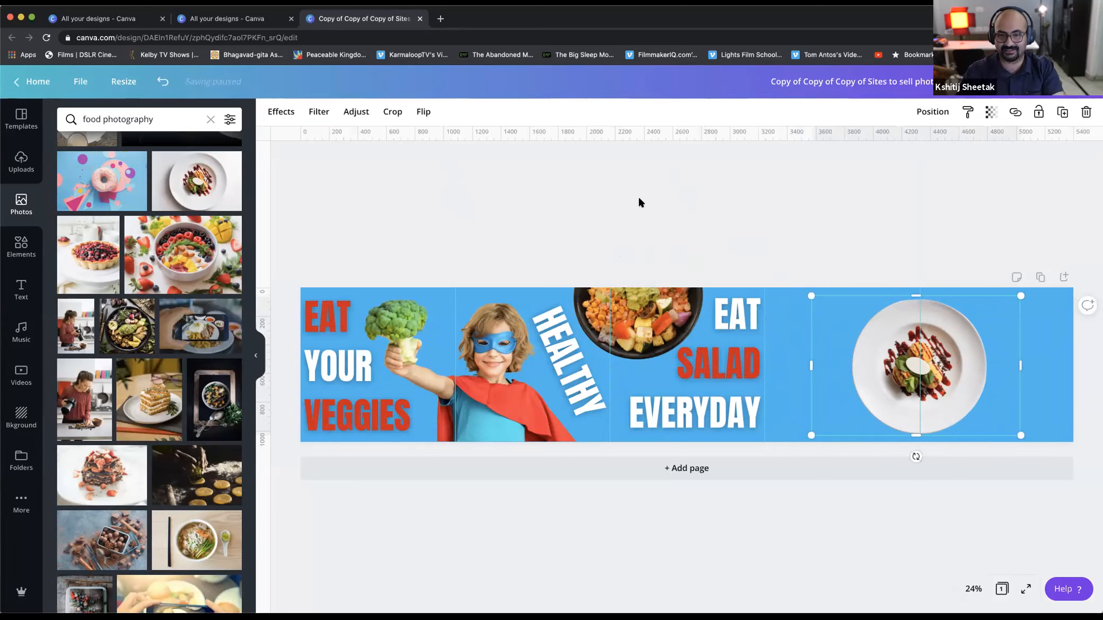
left_click(654, 242)
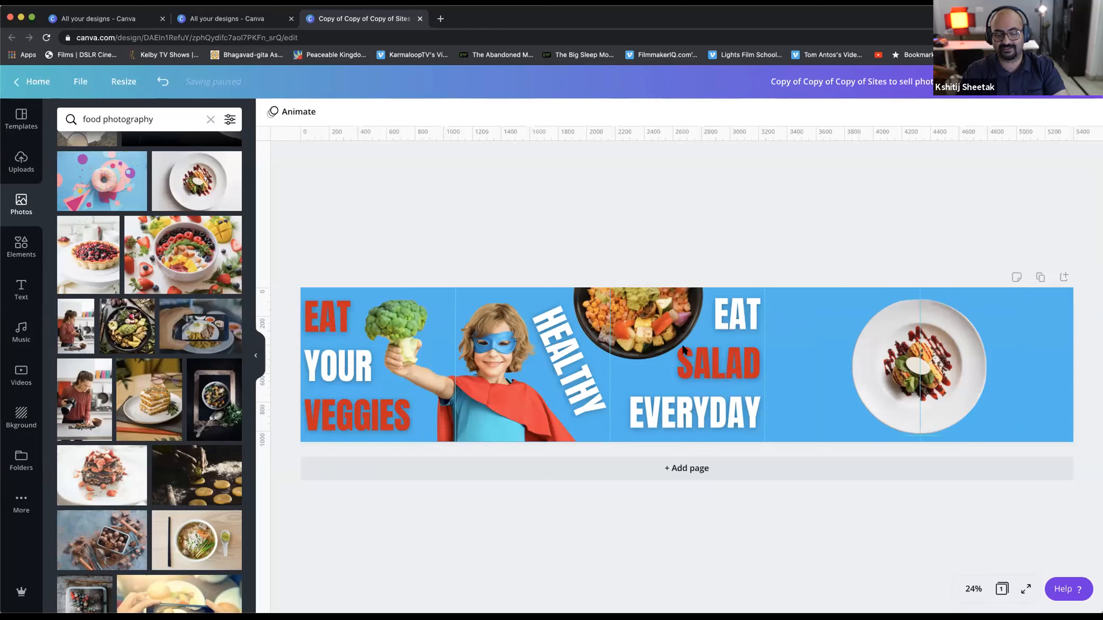
Duplicate the "EAT SALAD EVERYDAY" text into the fourth panel and left-align the copy.
left_click(706, 380)
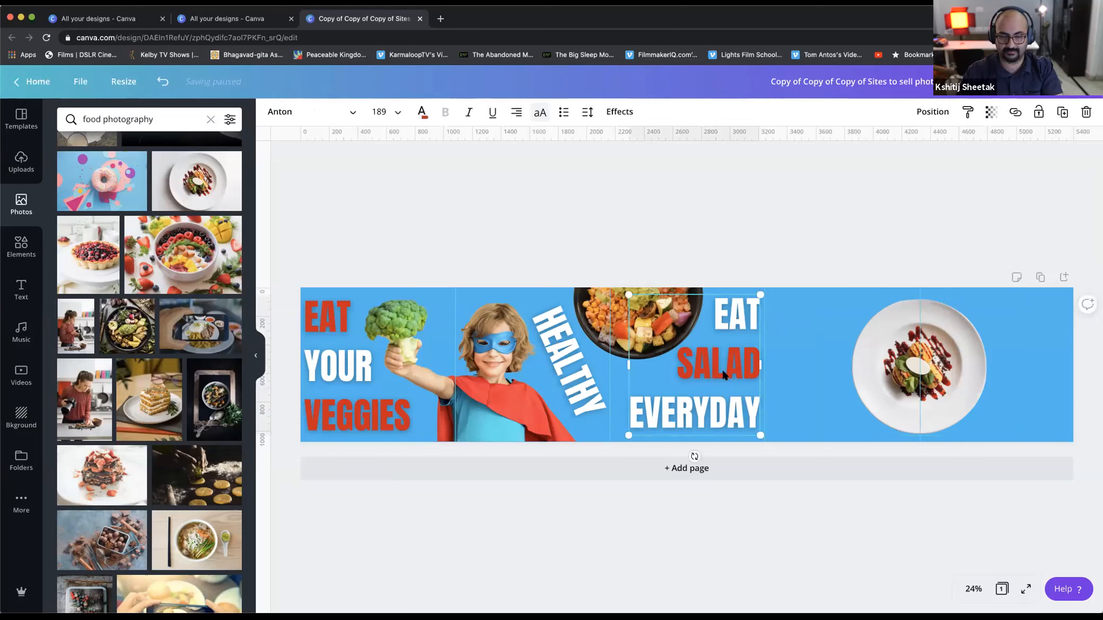
left_click_drag(729, 378, 837, 352)
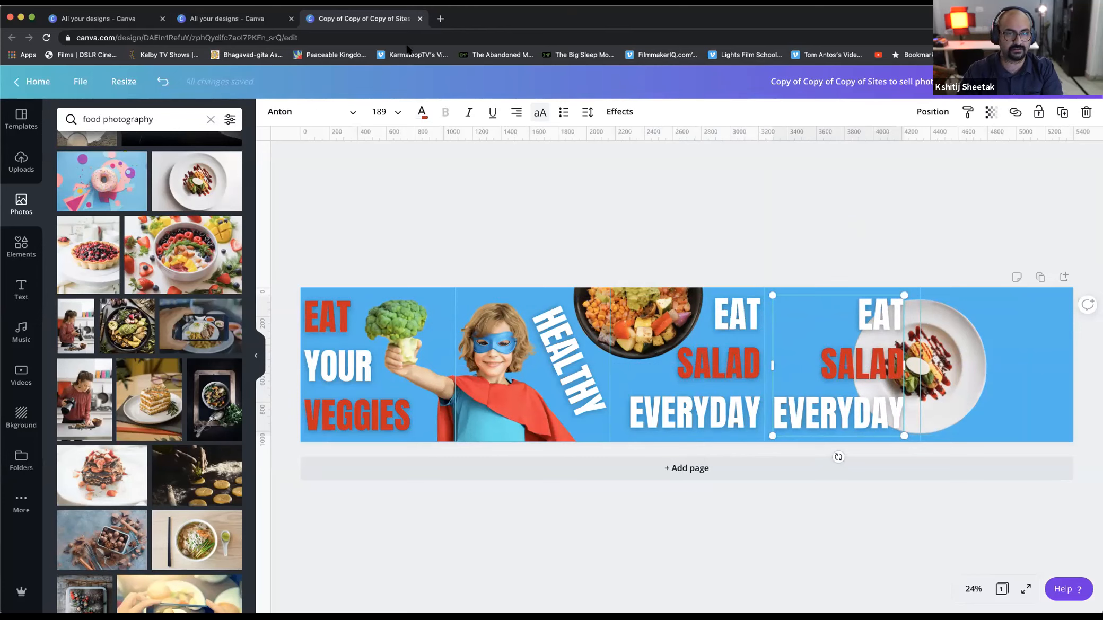
left_click(517, 113)
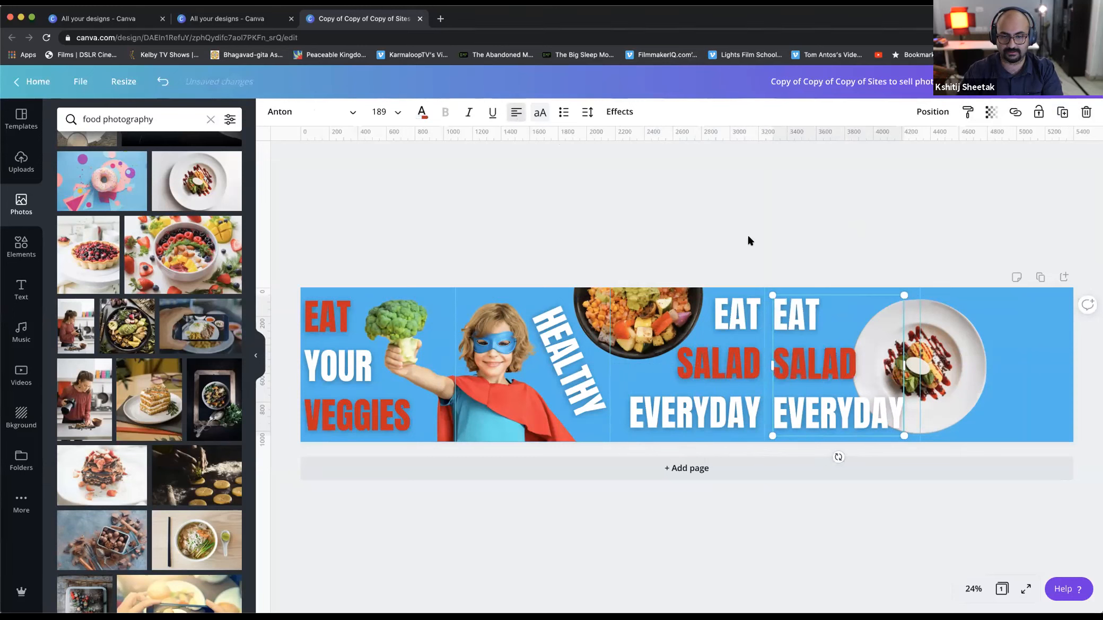
left_click(801, 239)
Align the two "EAT SALAD EVERYDAY" texts by their middles and nudge the fourth-panel copy closer to the divider on its left.
right_click(707, 361)
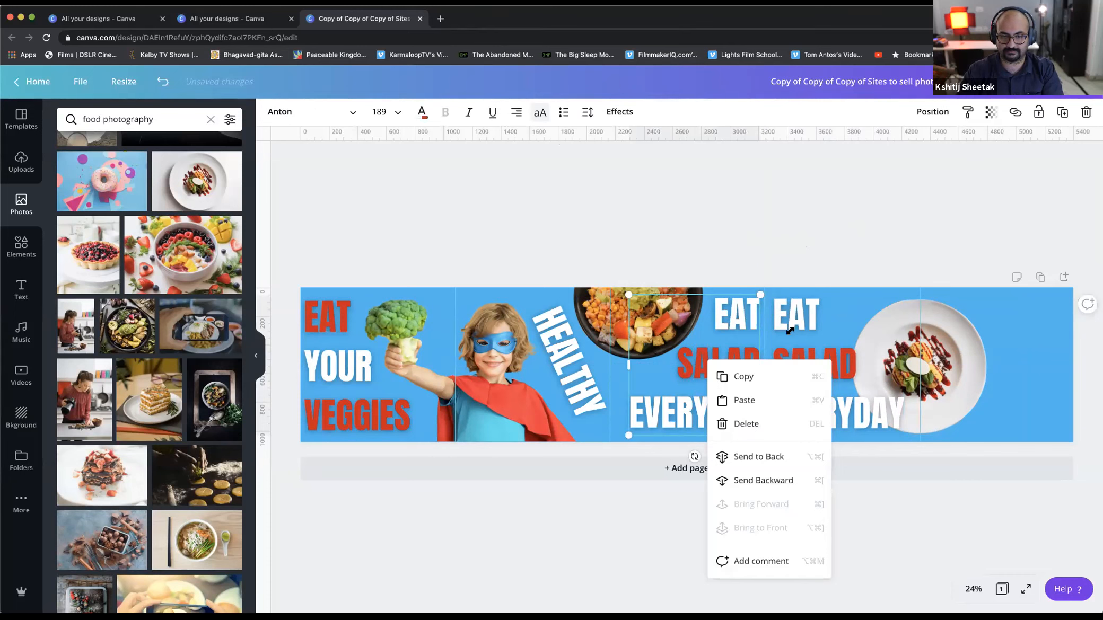
left_click(697, 364)
left_click(811, 364)
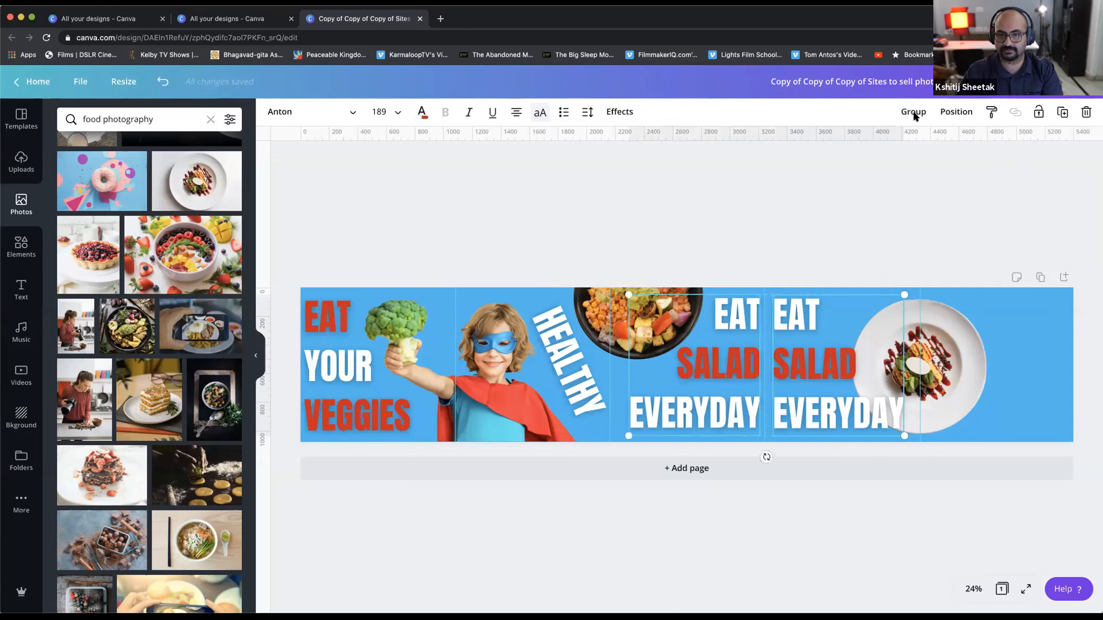
left_click(949, 112)
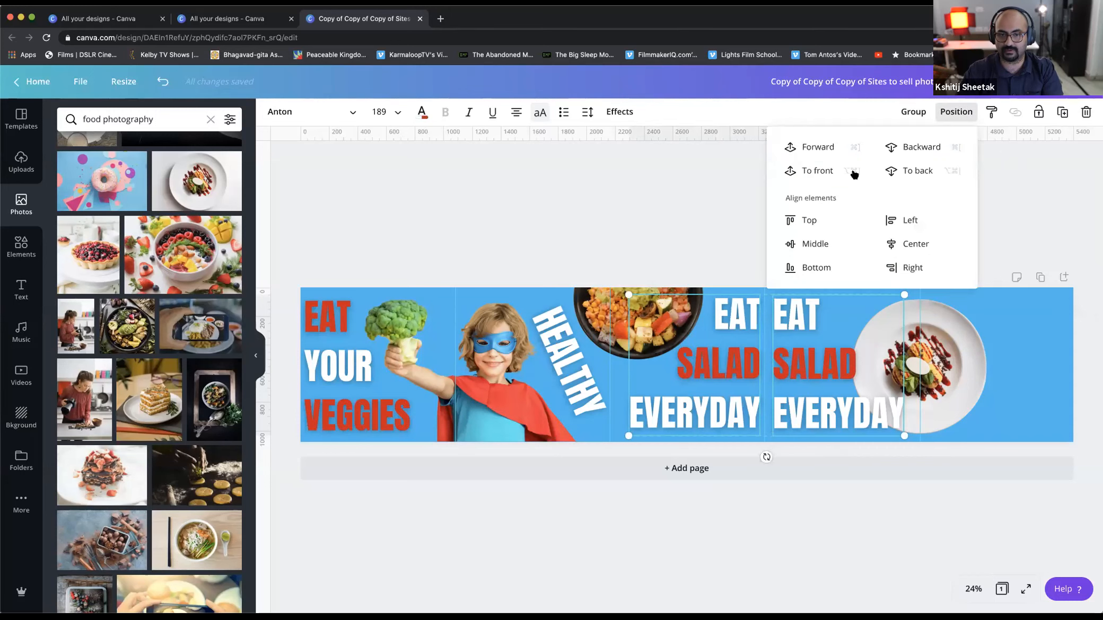
left_click(804, 244)
left_click(779, 227)
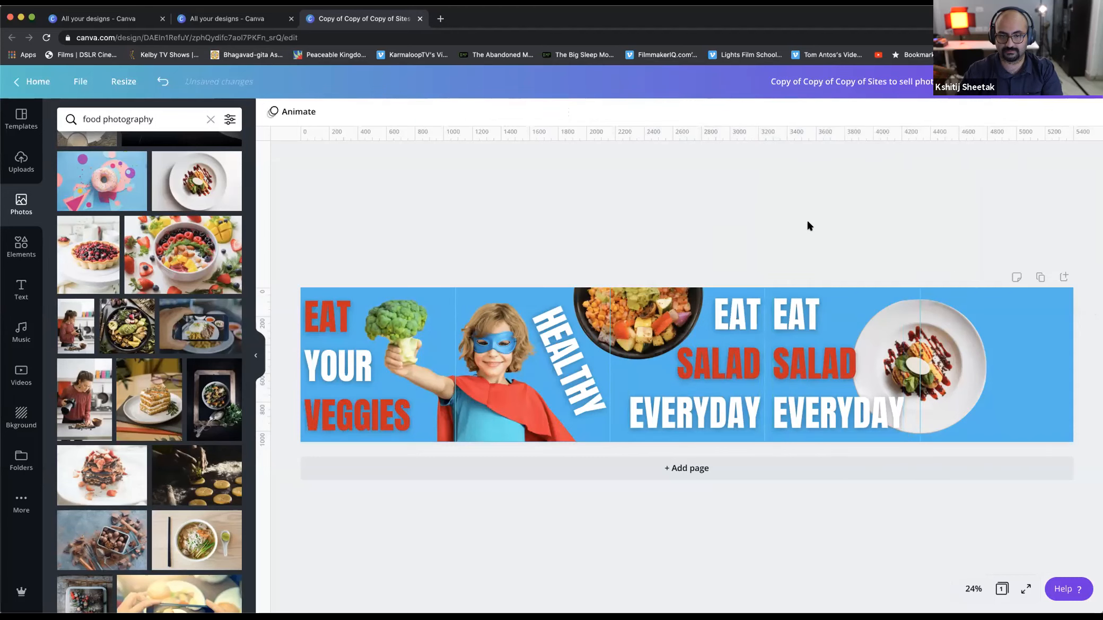
left_click(815, 376)
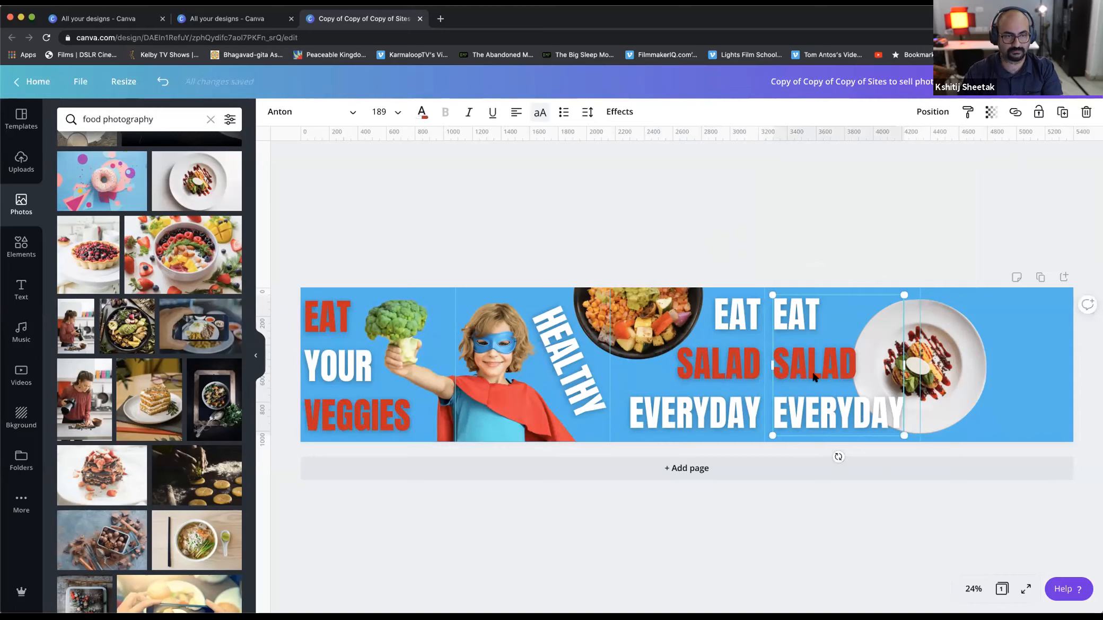
key("shift+Left")
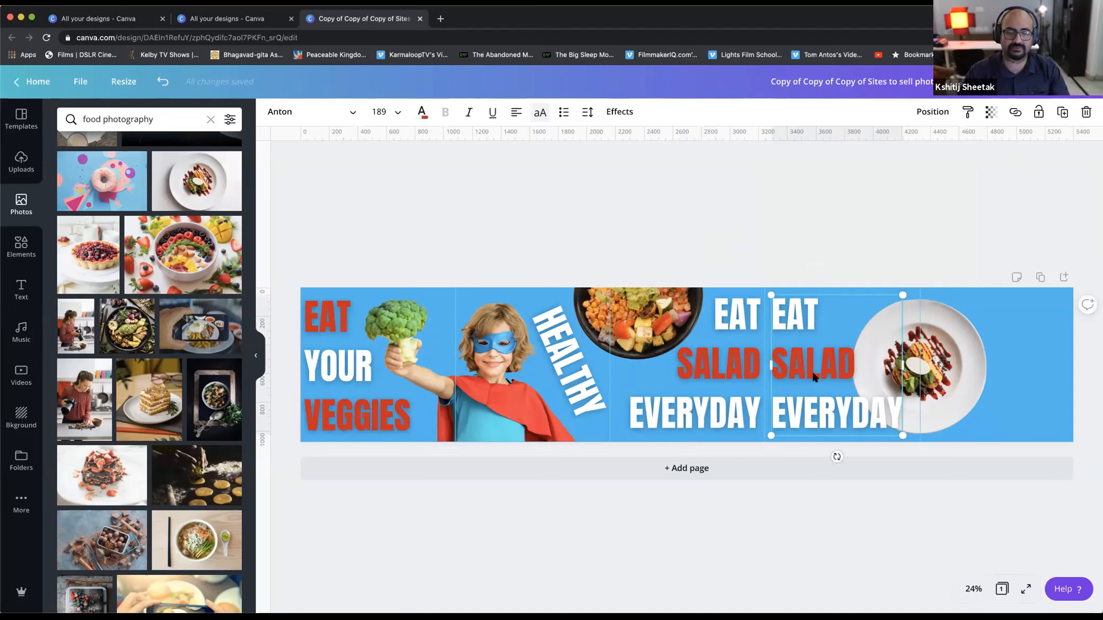
Reword the first two lines of the fourth panel's text copy to "SALAD" and "IS", each on its own line.
left_click(784, 320)
triple_click(784, 321)
key("shift+Left")
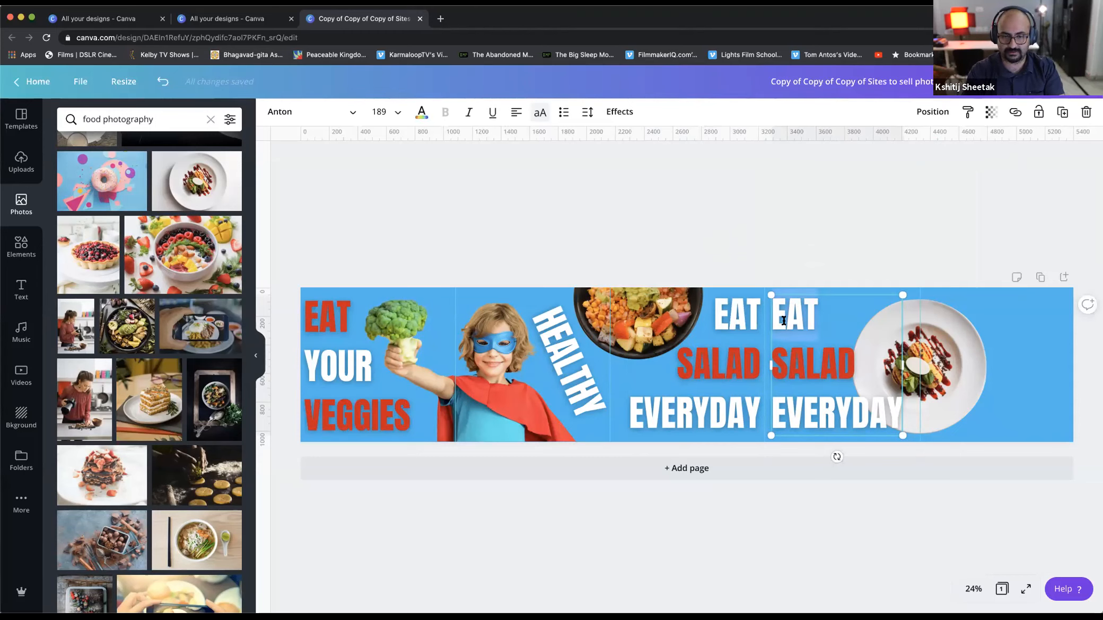
type("SAL")
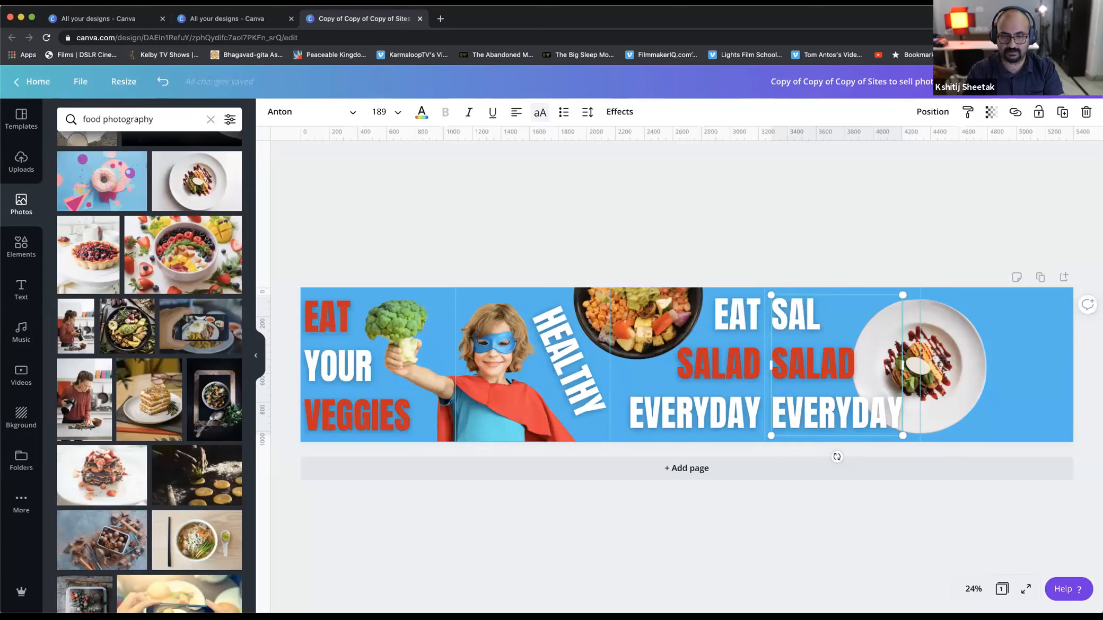
type("A")
left_click(833, 365, "shift")
type("DISD")
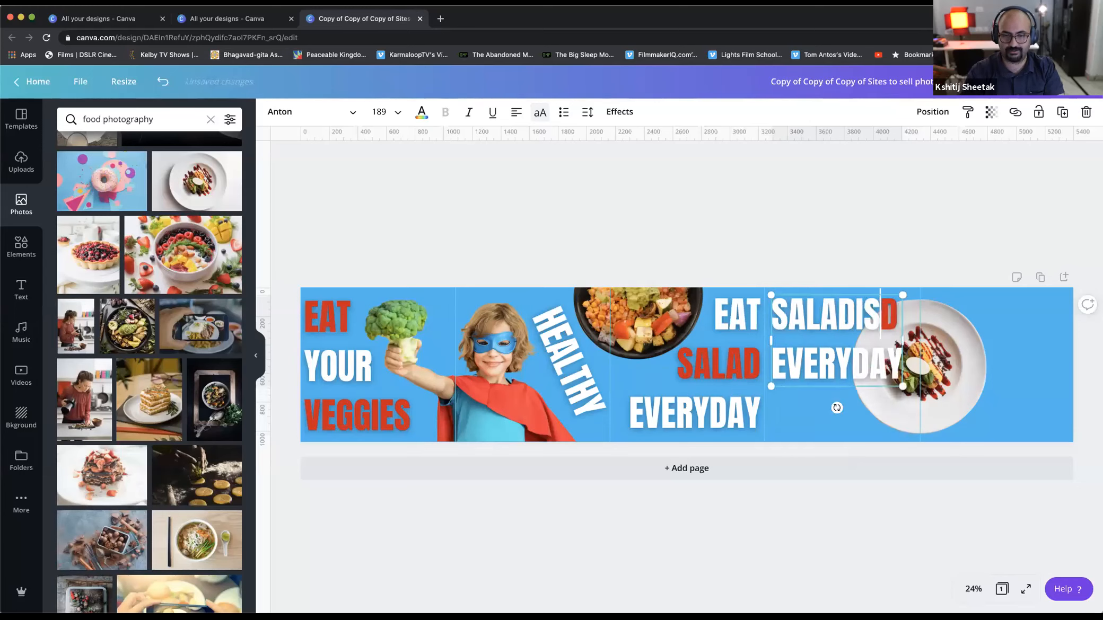
key("Left")
key("Left")
key("Left")
key("Left")
key("Left")
key("Left")
key("Return")
key("BackSpace")
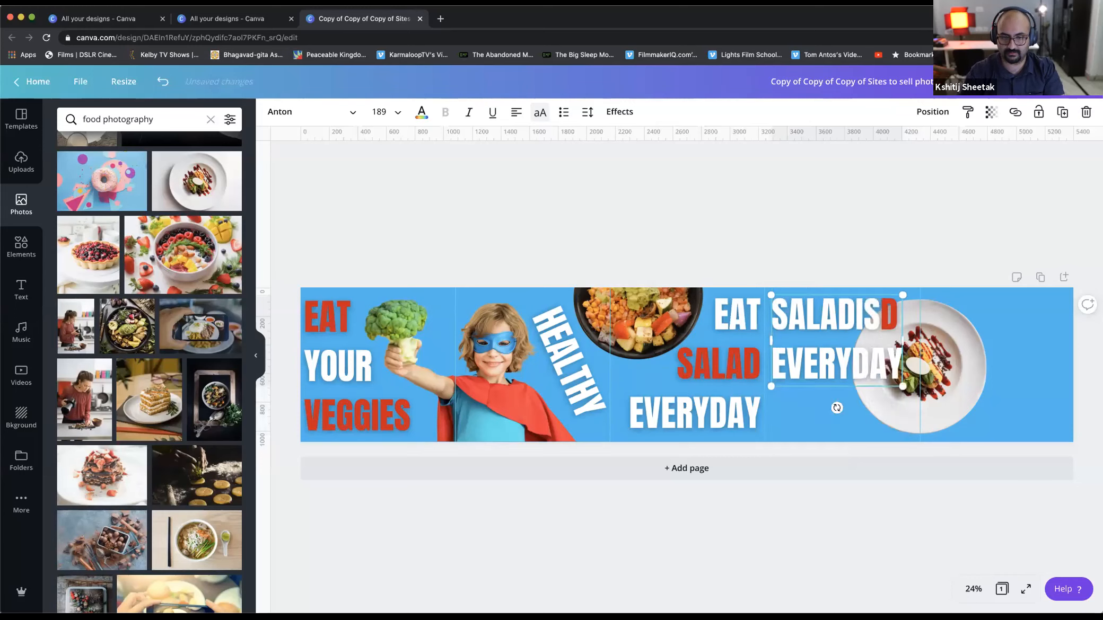
left_click(855, 317)
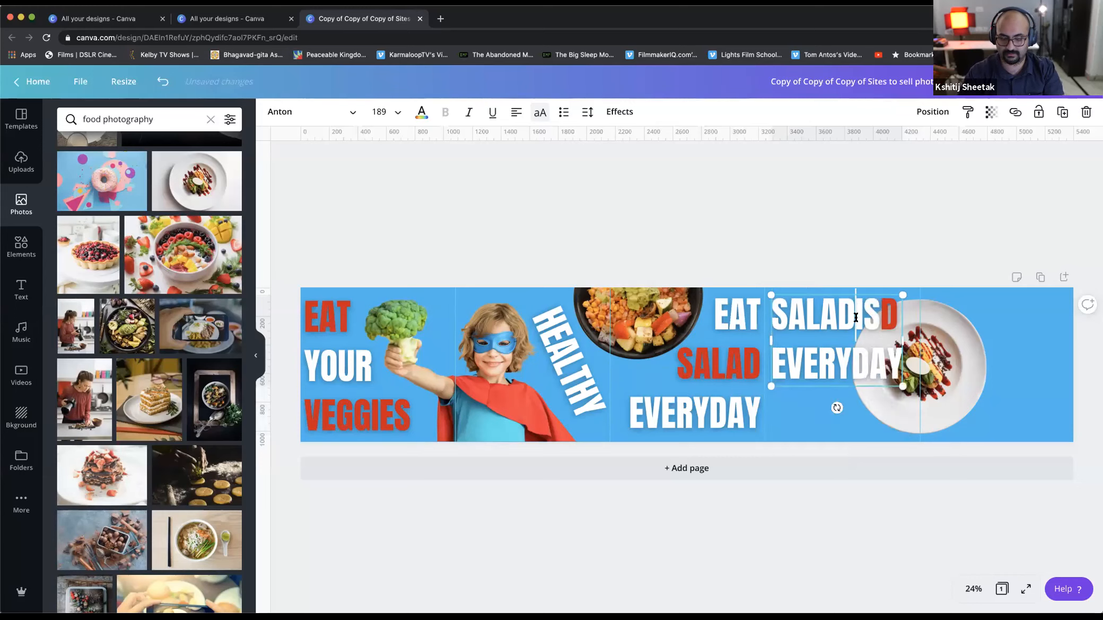
key("Return")
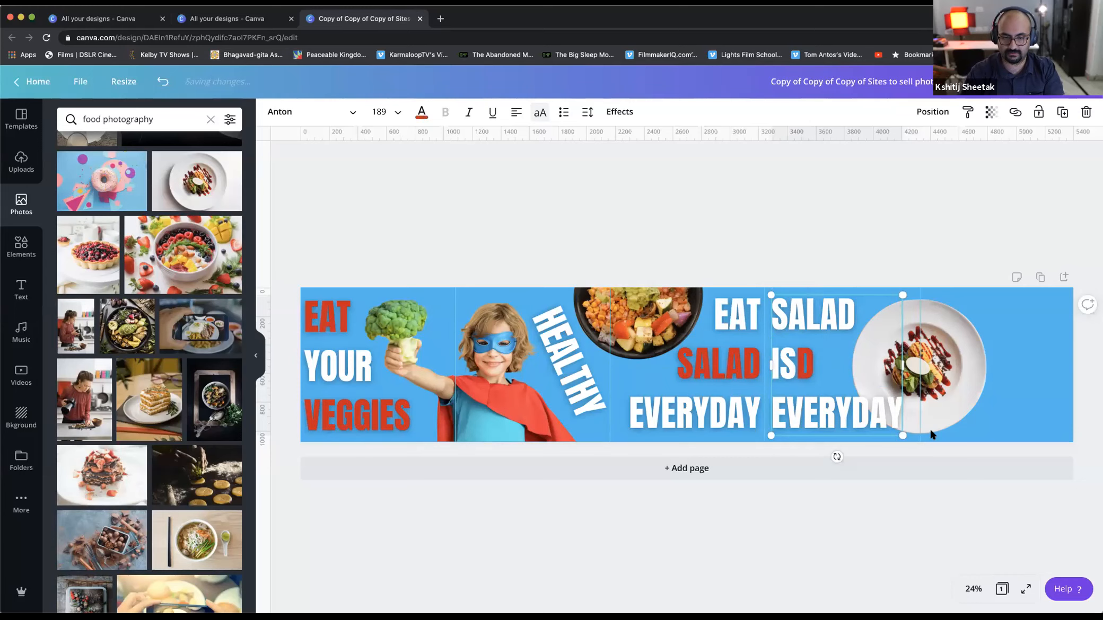
Replace "EVERYDAY" and the stray "D" in the fourth panel's text with the line "LIFE", and colour "SALAD" red.
left_click_drag(797, 366, 930, 431)
key("BackSpace")
key("Return")
type("LI")
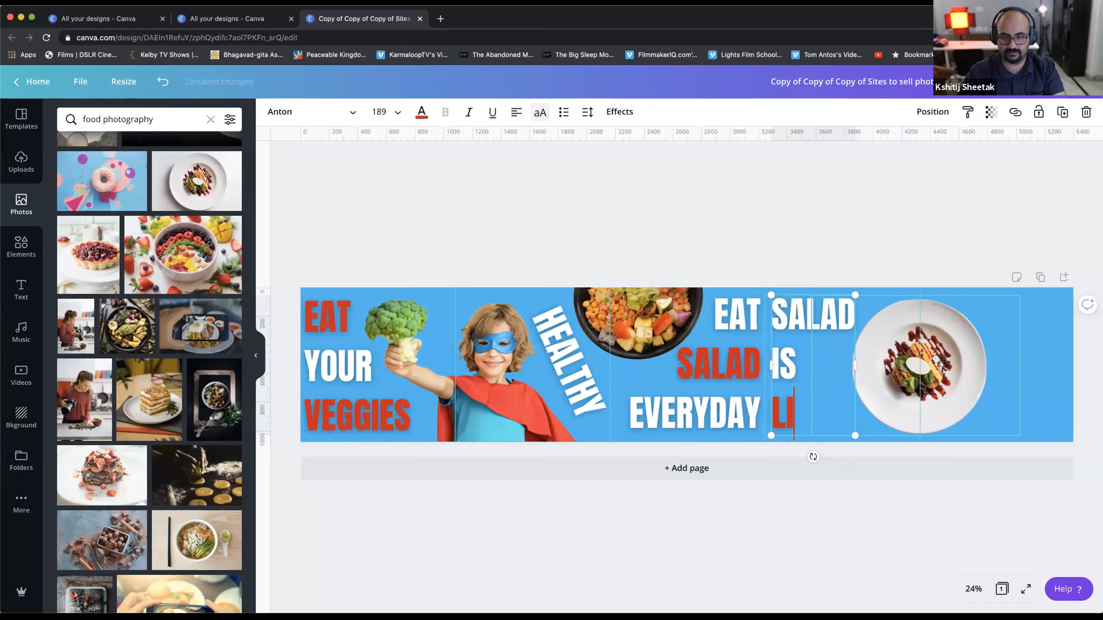
type("F")
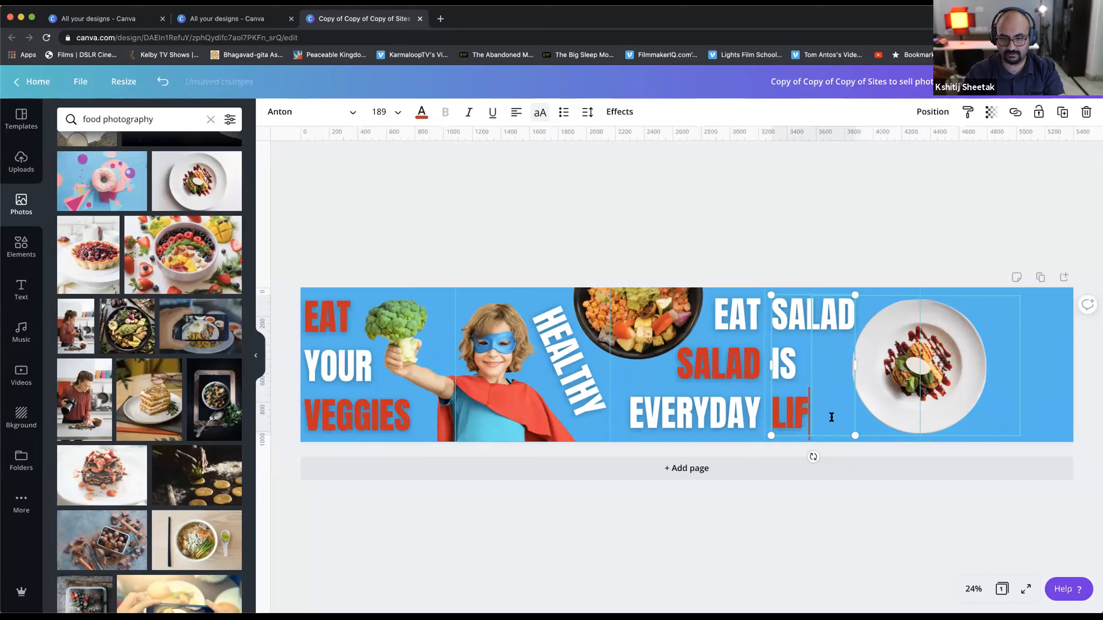
type("EWEW")
left_click_drag(824, 417, 895, 418)
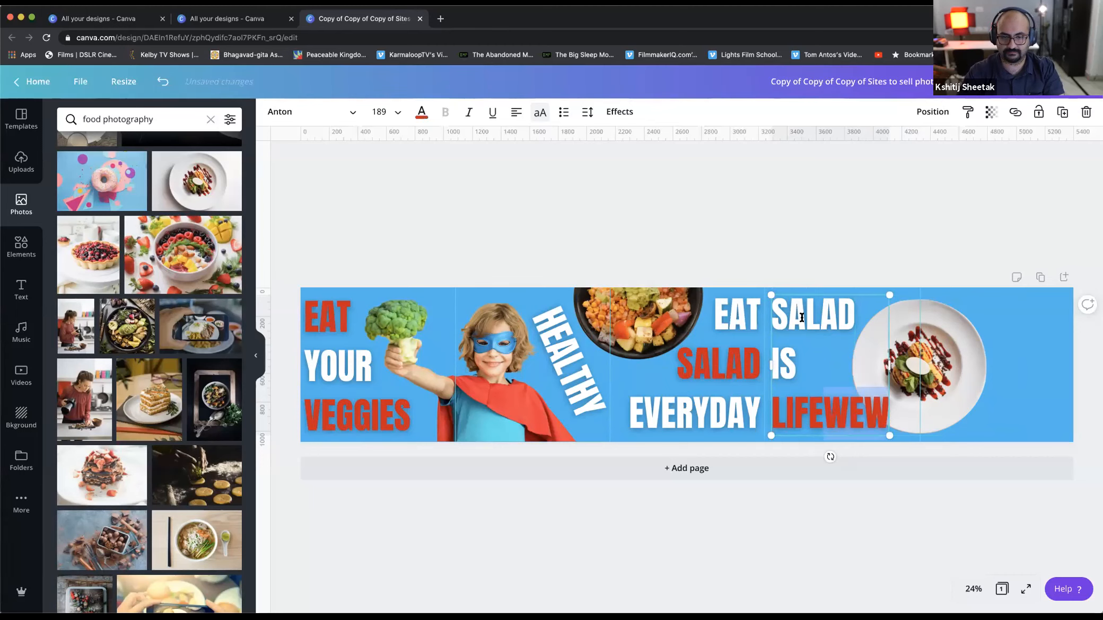
key("BackSpace")
left_click(422, 111)
left_click(101, 231)
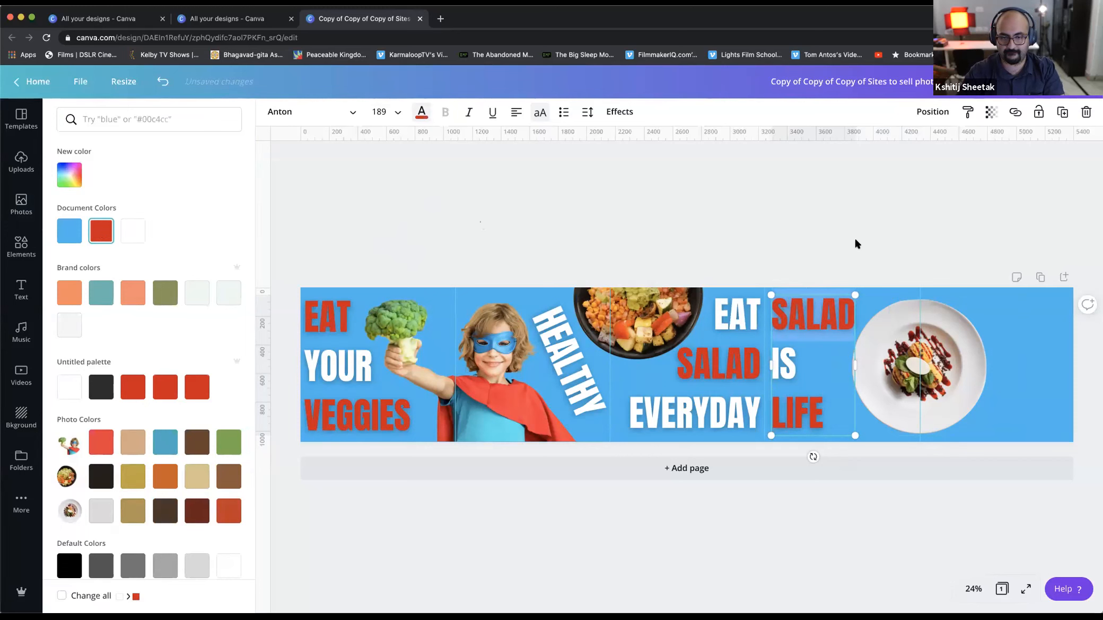
Nudge the fourth panel's "SALAD IS LIFE" text slightly away from the divider on its left.
left_click(857, 244)
left_click(789, 374)
left_click_drag(790, 375, 796, 371)
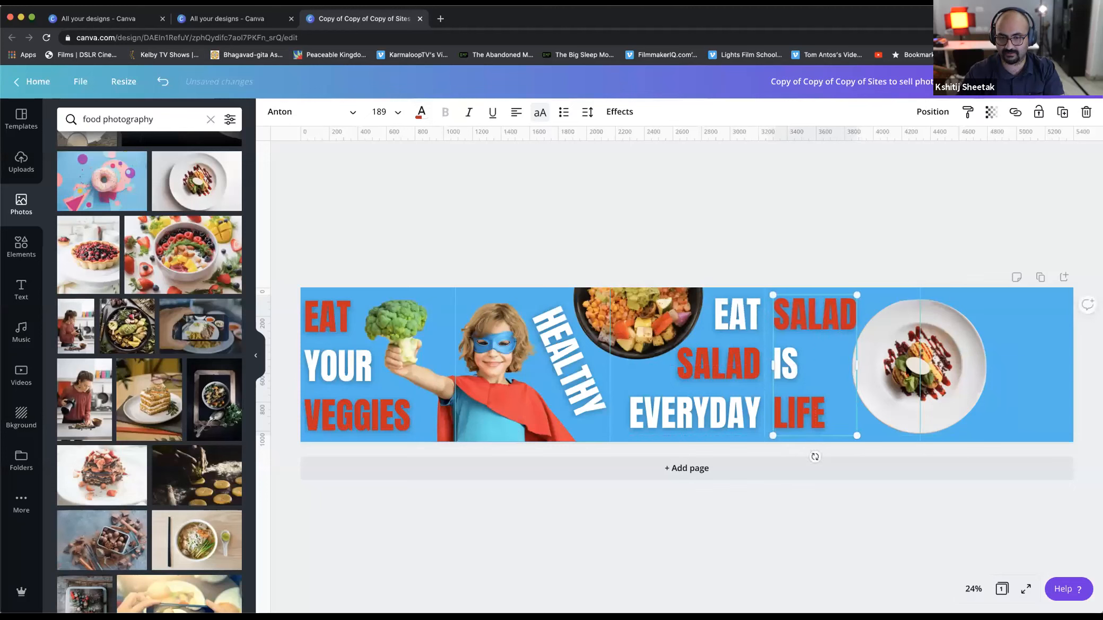
left_click(859, 243)
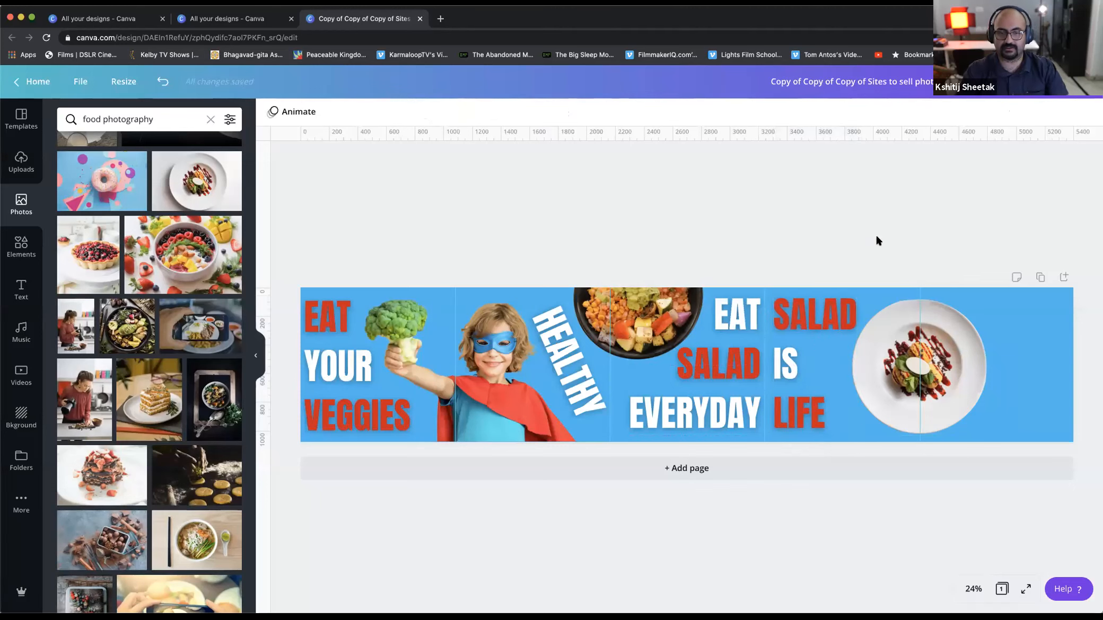
Move the plate cutout lower and closer to the "SALAD IS LIFE" text, and enlarge it.
left_click_drag(914, 342, 894, 369)
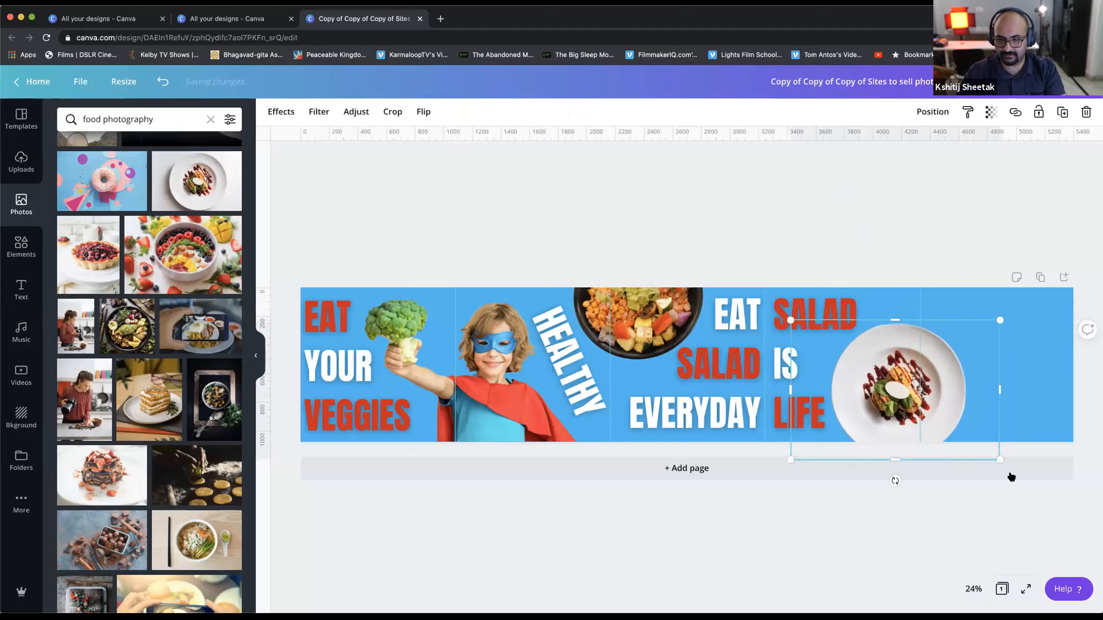
left_click_drag(999, 461, 1048, 508)
left_click_drag(963, 393, 957, 381)
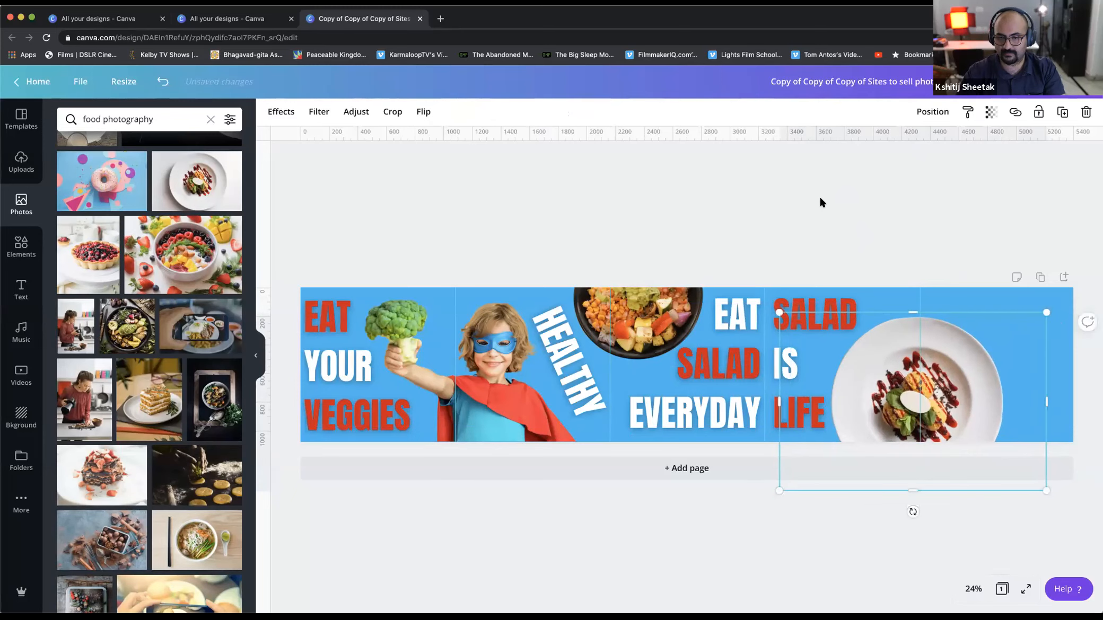
left_click(837, 245)
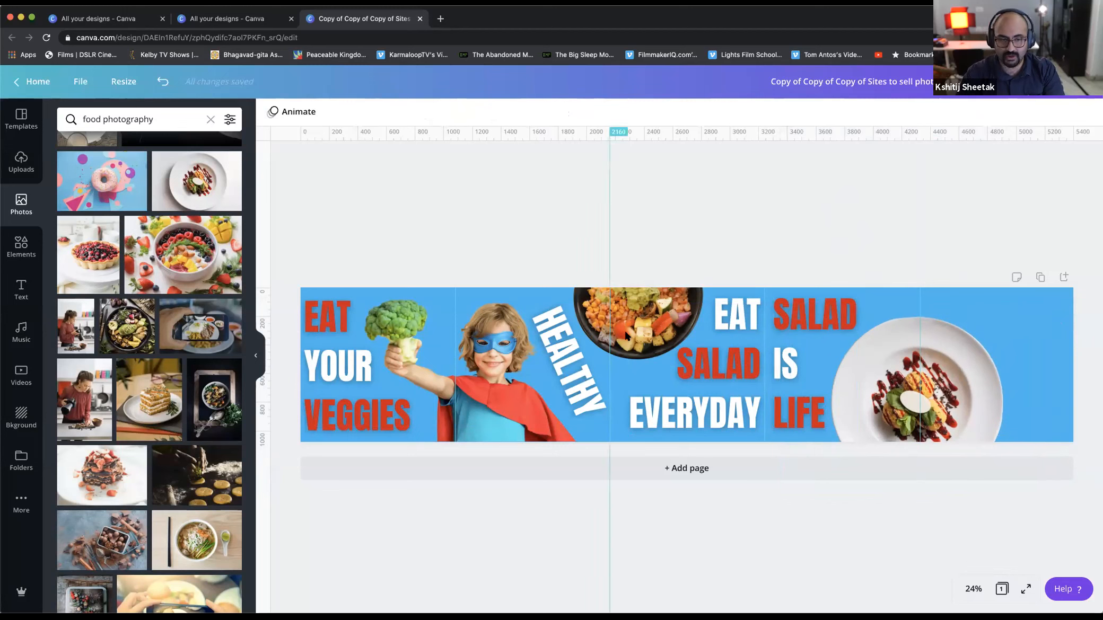
left_click(628, 329)
left_click(602, 319)
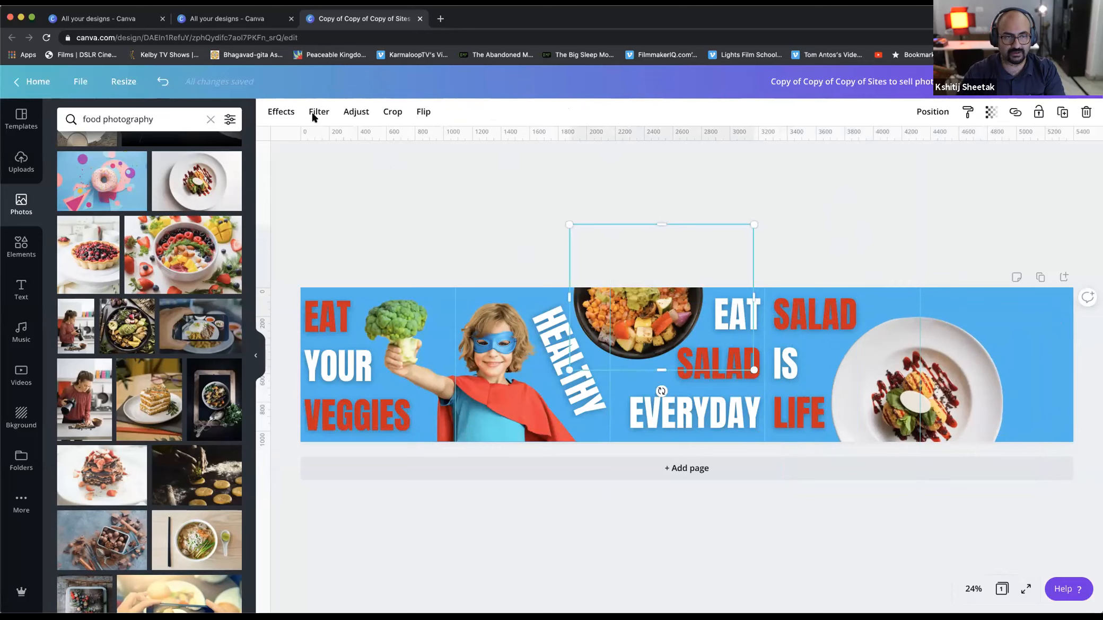
left_click(293, 112)
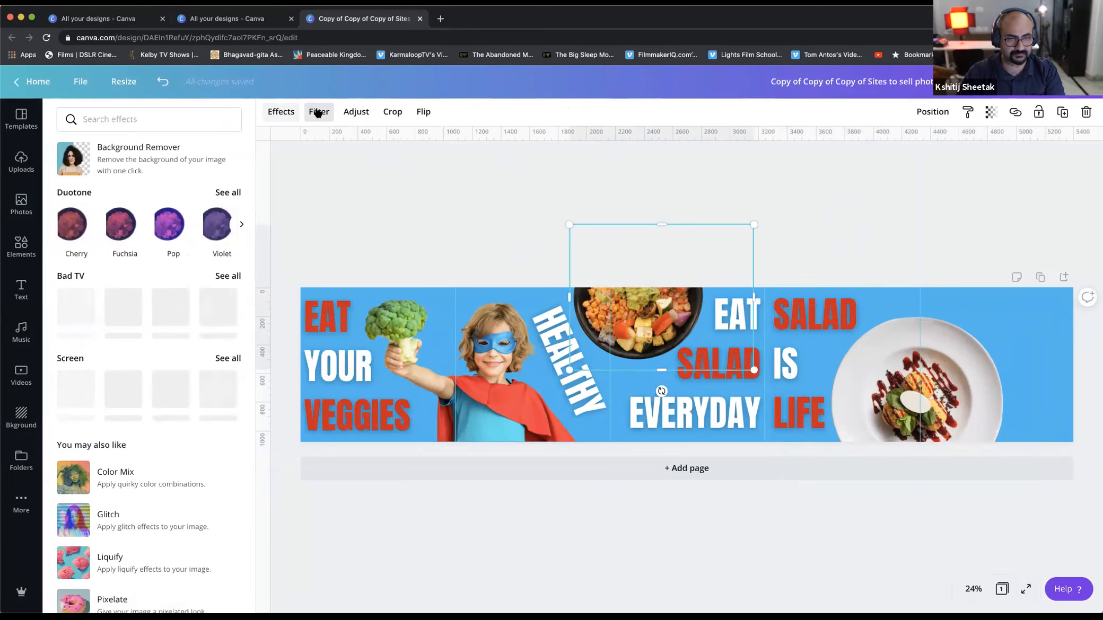
left_click(318, 112)
left_click(342, 112)
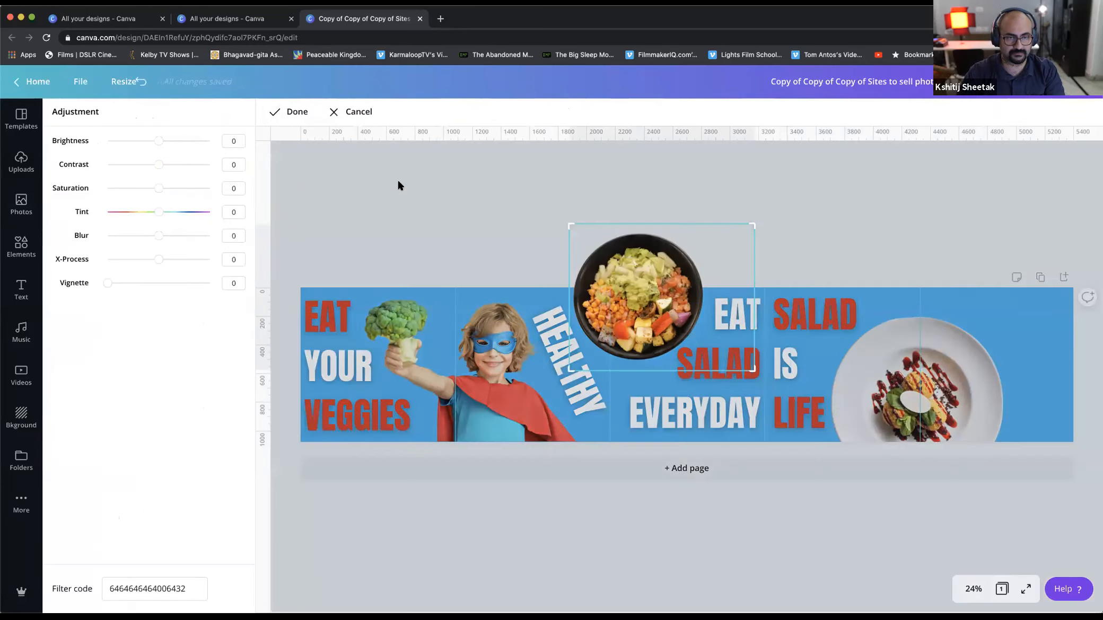
left_click(468, 237)
left_click(475, 244)
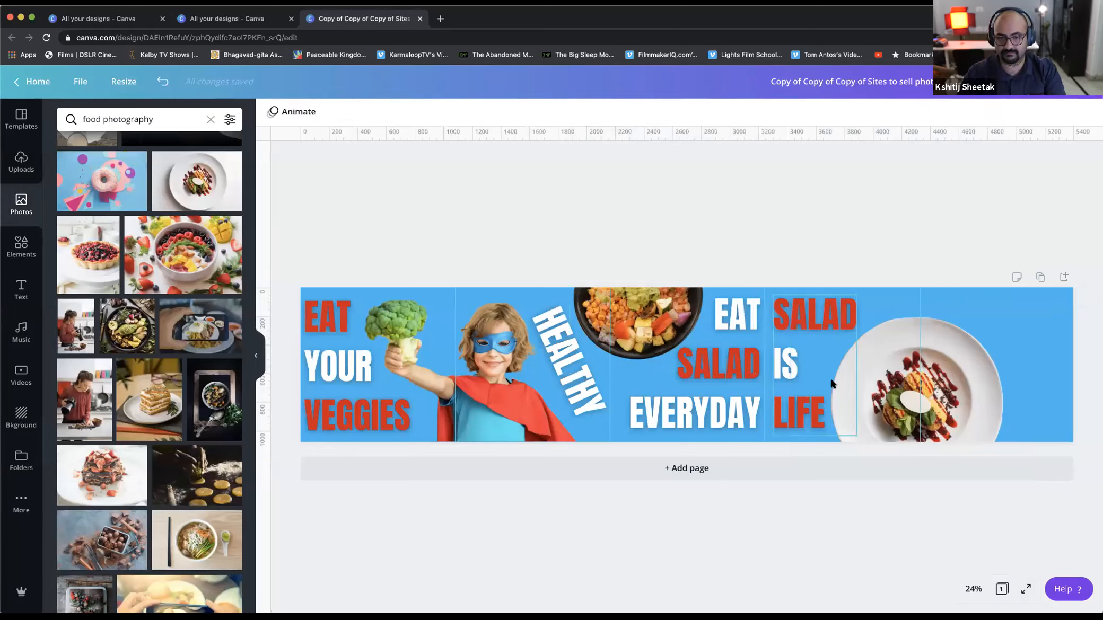
Shrink the plate cutout and position it beside "LIFE", spilling over the fifth panel's divider and the banner's lower edge.
left_click(949, 377)
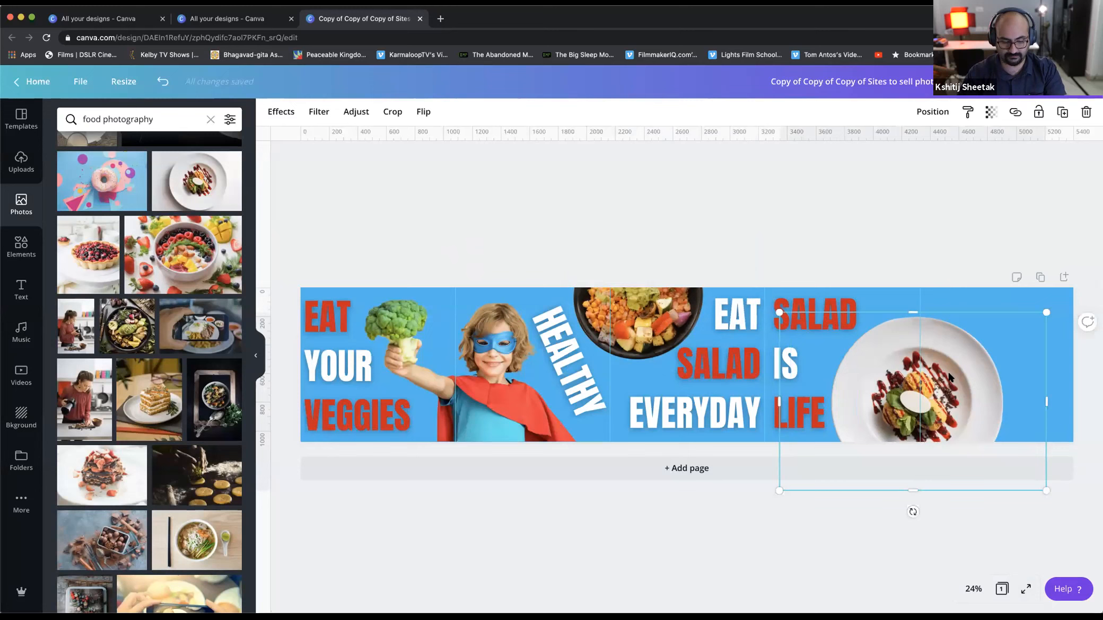
left_click_drag(949, 377, 949, 383)
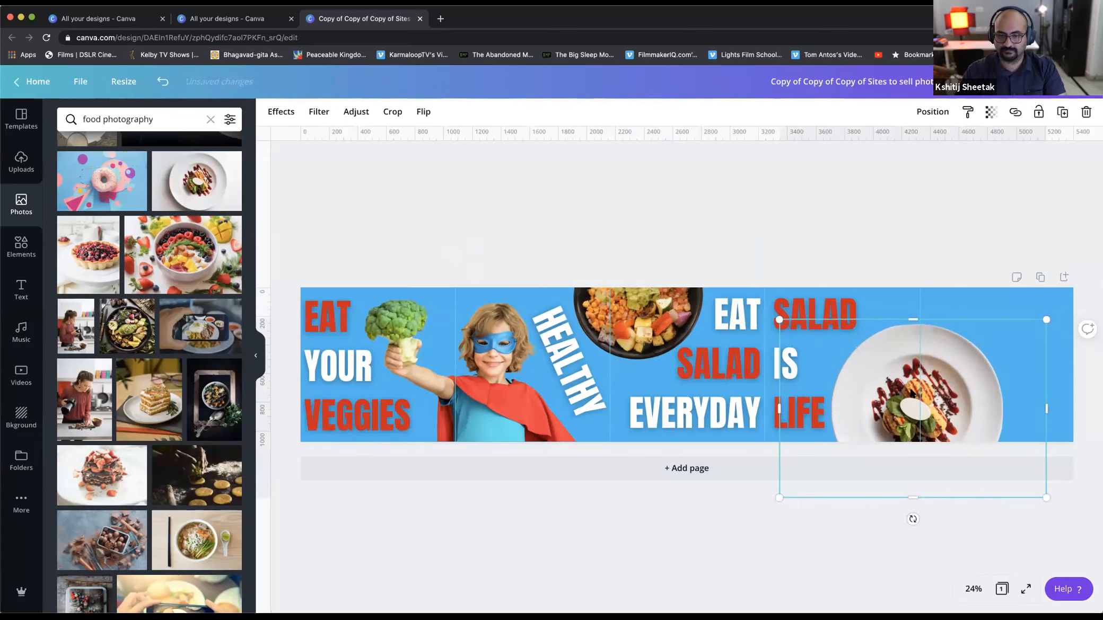
left_click(854, 536)
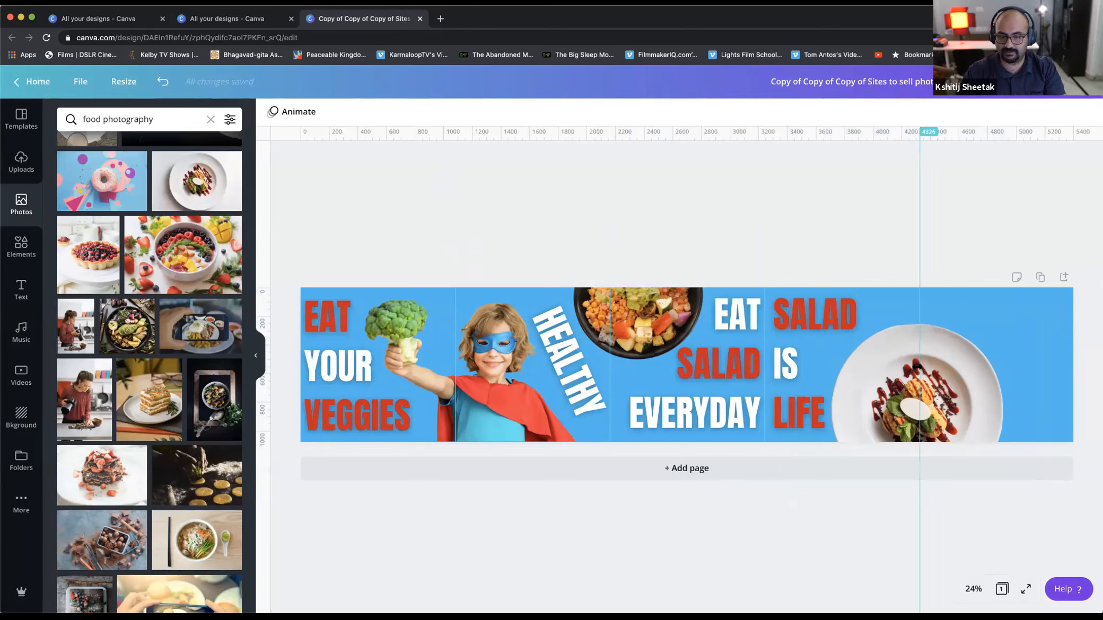
left_click(1042, 329)
left_click_drag(1025, 332, 876, 346)
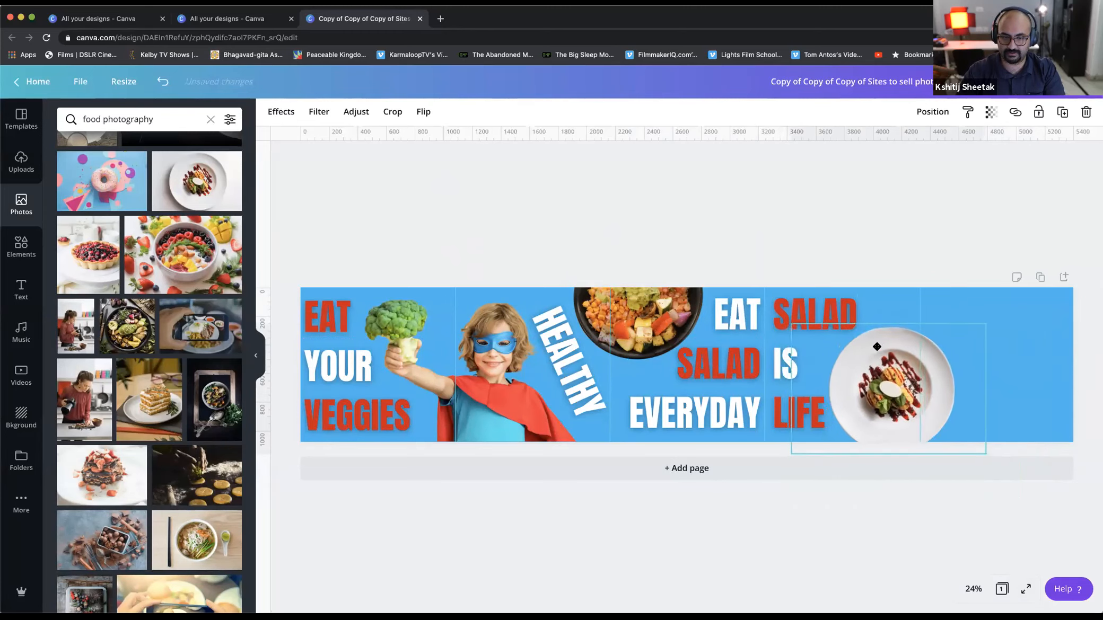
mouse_move(980, 451)
left_mouse_down()
mouse_move(966, 443)
mouse_move(985, 454)
left_mouse_up()
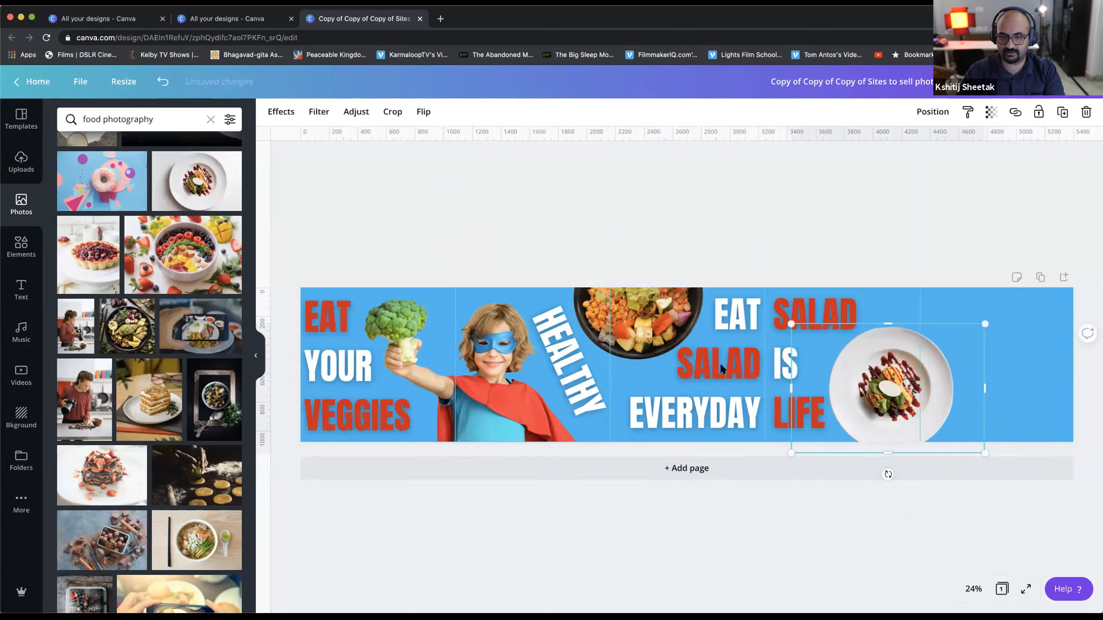
left_click(488, 266)
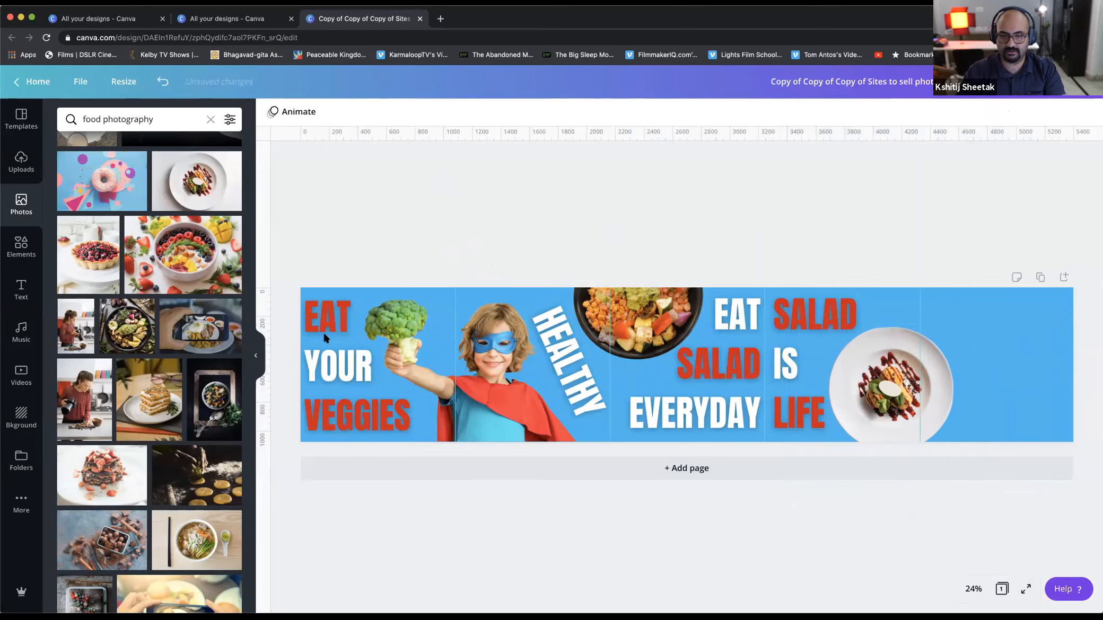
Search the photo library for "photographer png".
left_click(102, 110)
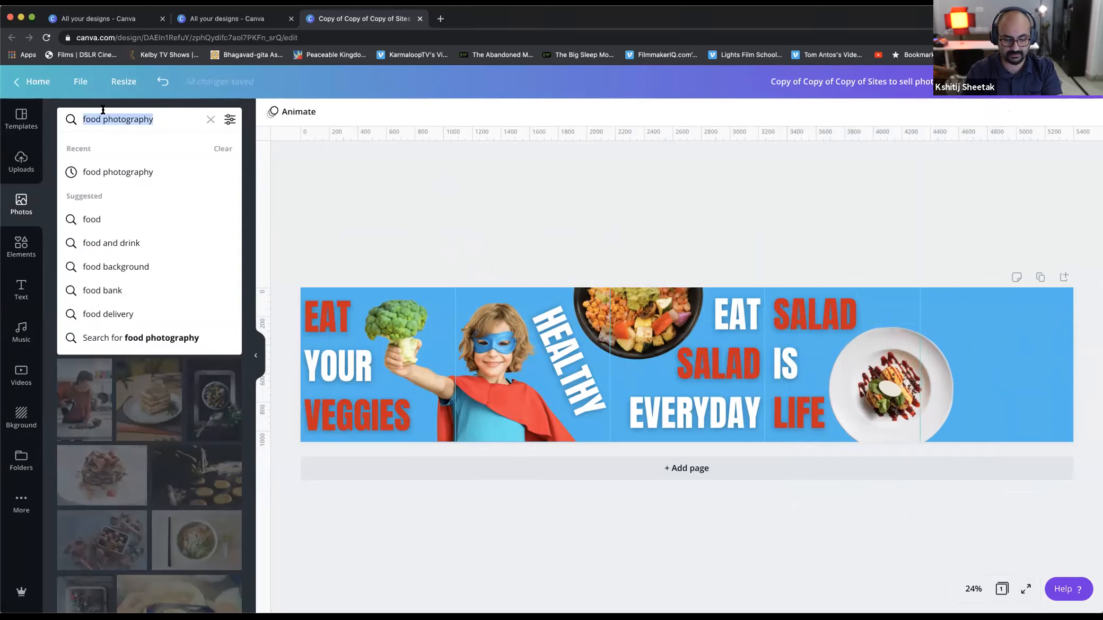
type("photo")
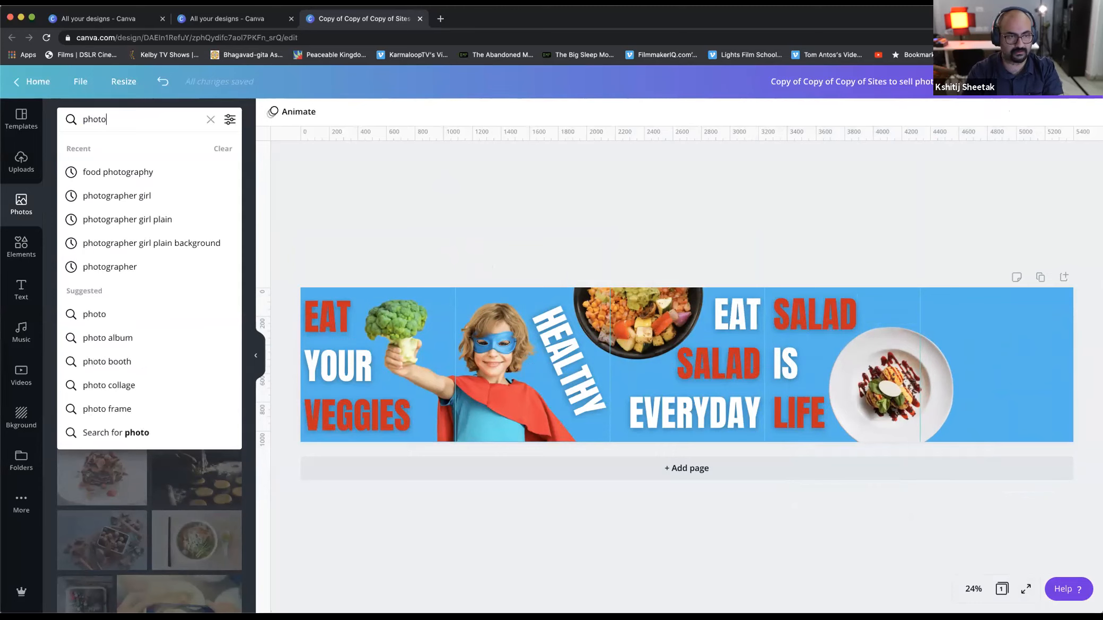
type("grapher pn")
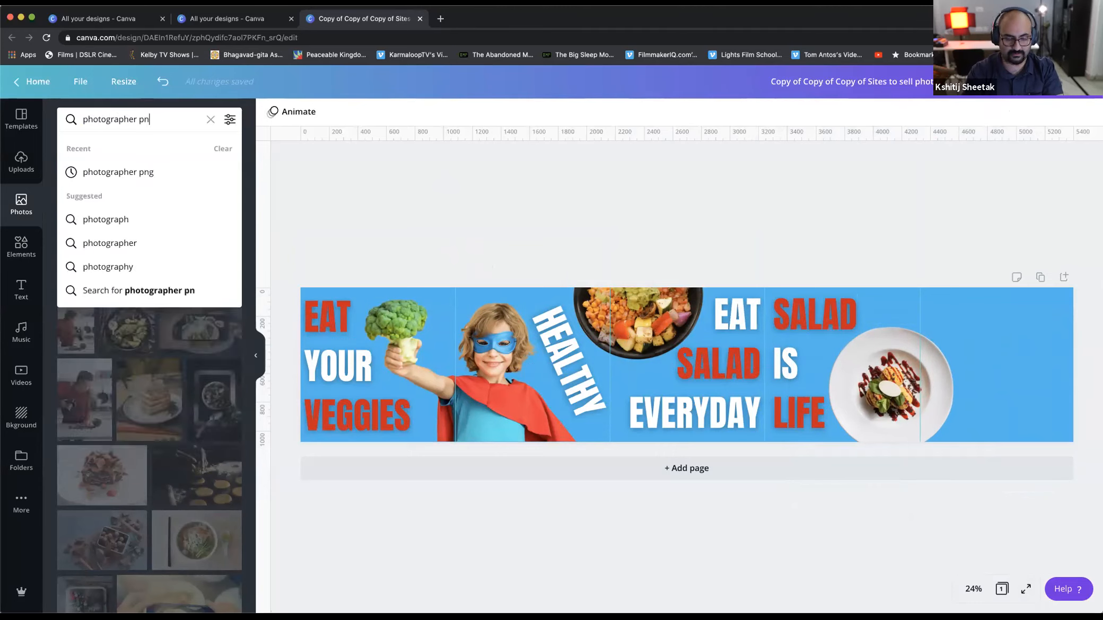
type("g")
key("Return")
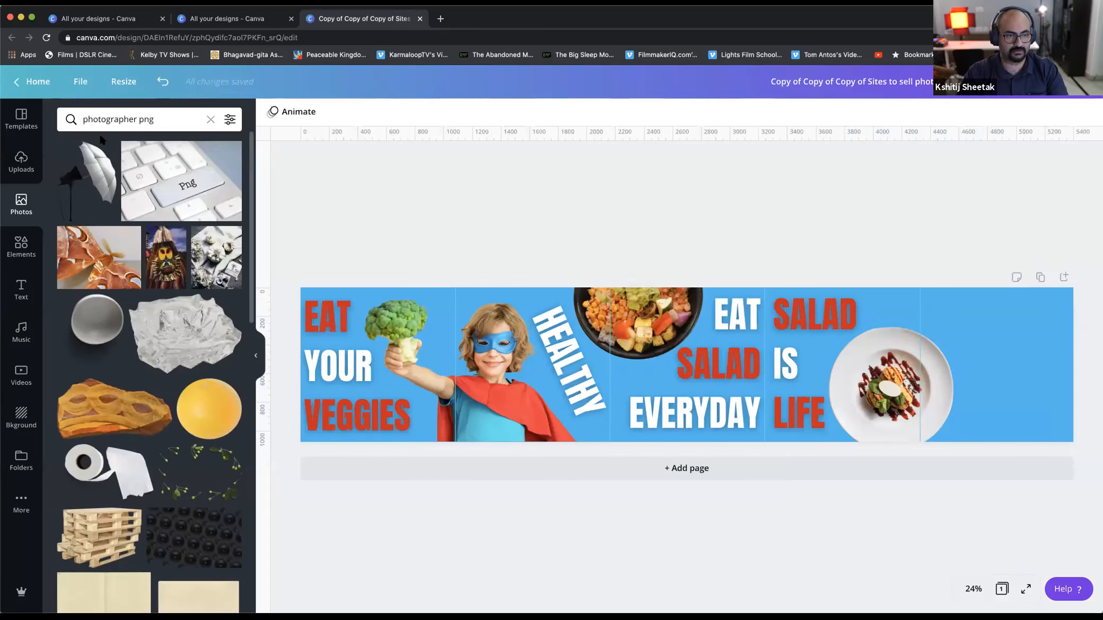
Shorten the photo library search to "photographer".
left_click(151, 118)
key("BackSpace")
key("BackSpace")
key("BackSpace")
key("BackSpace")
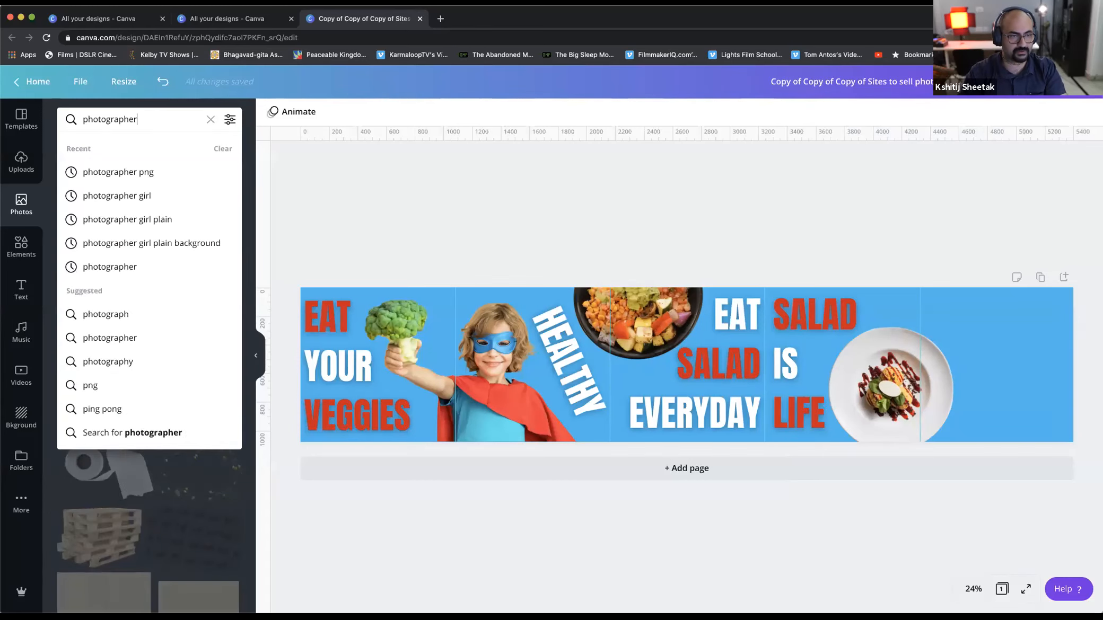
key("Return")
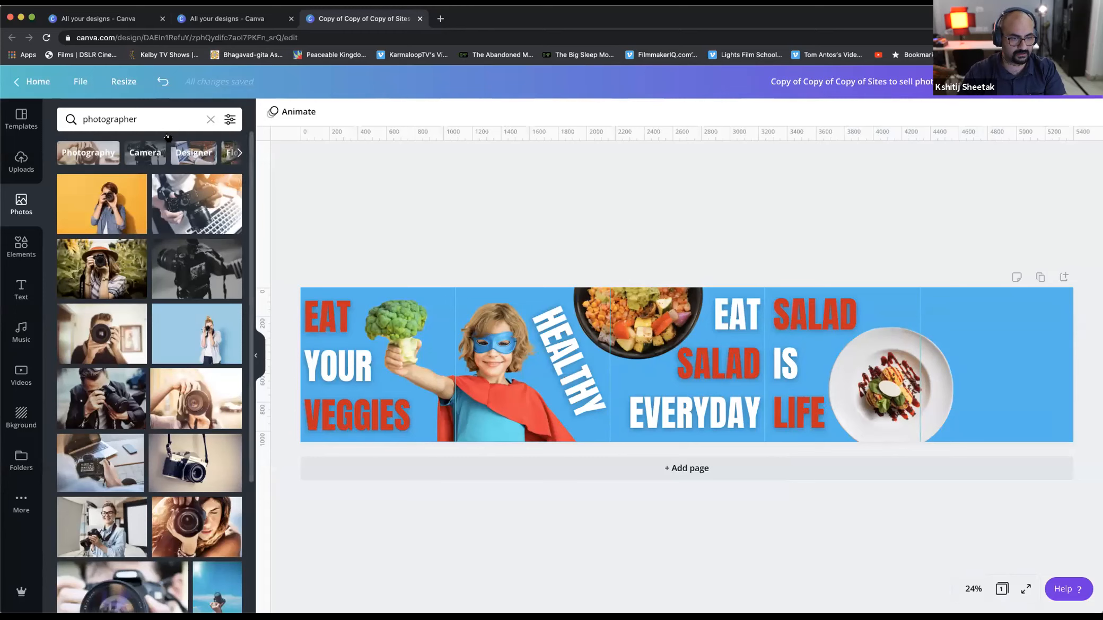
Add the photo of the woman photographer on a light blue background over the fifth panel and enlarge it beyond the banner's height.
left_click(221, 342)
left_click_drag(718, 378, 1061, 391)
left_click_drag(934, 318, 845, 258)
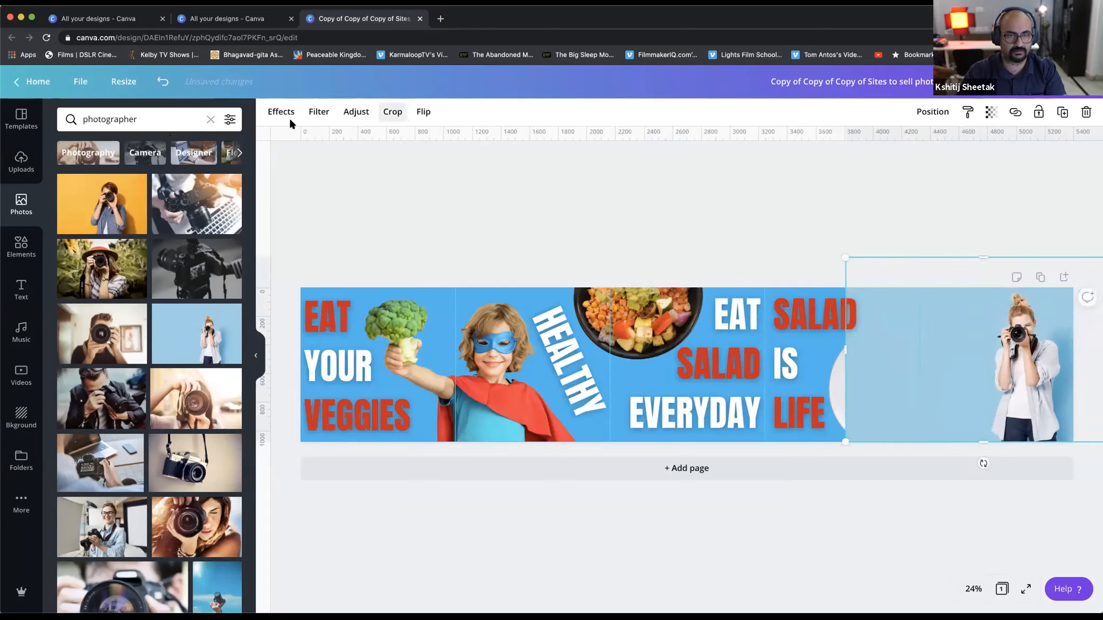
Remove the photographer photo's background and shift the cutout right so the banner's edge crops her.
left_click(274, 114)
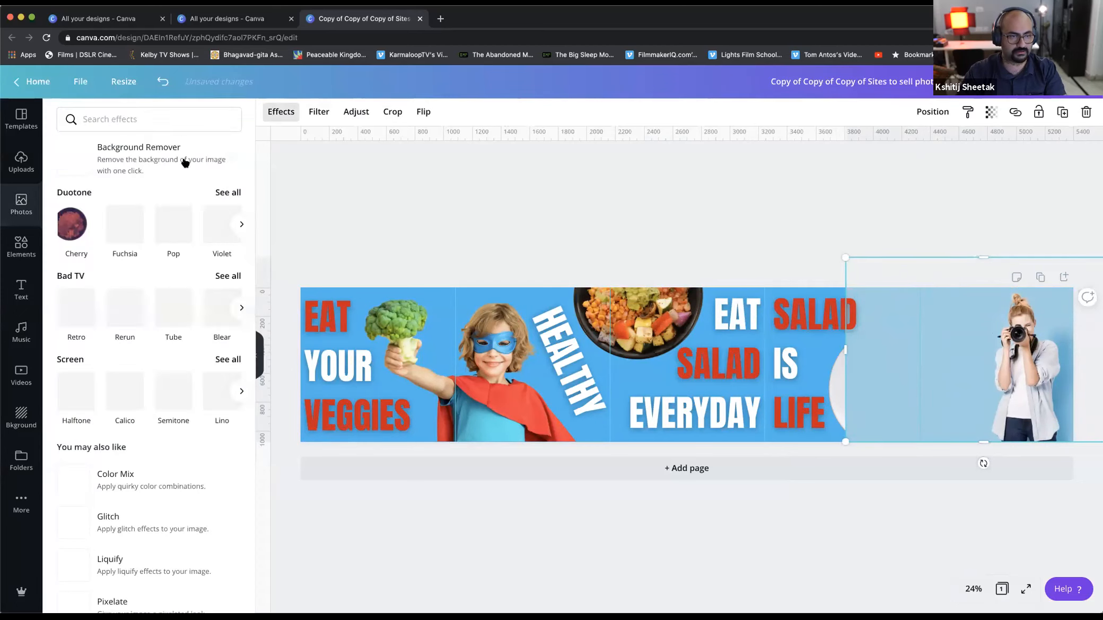
left_click(85, 158)
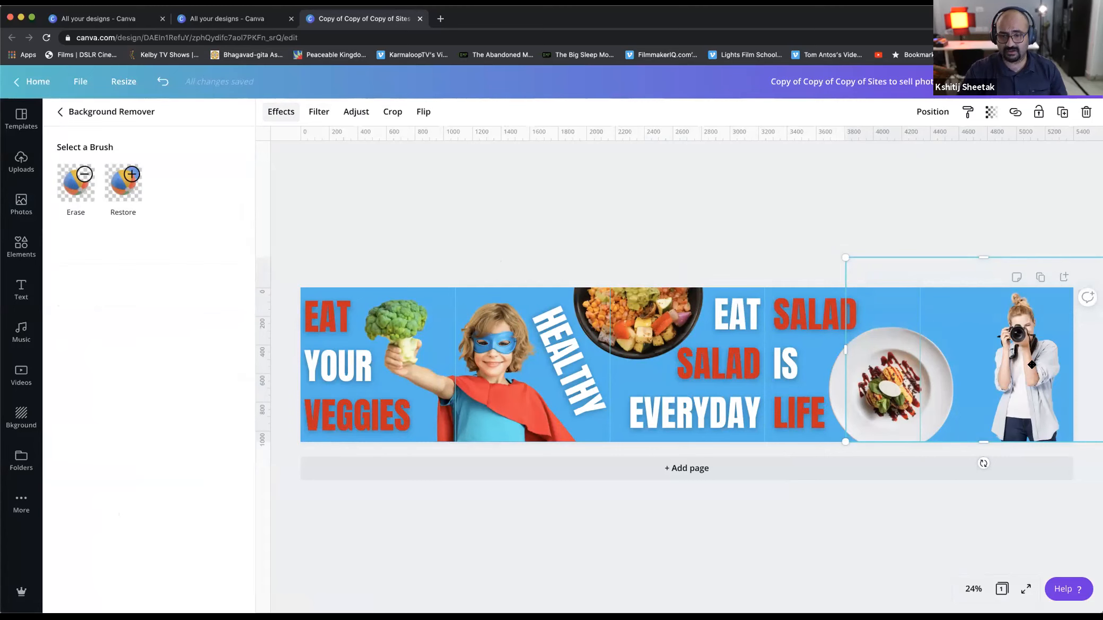
left_click_drag(1031, 365, 1040, 367)
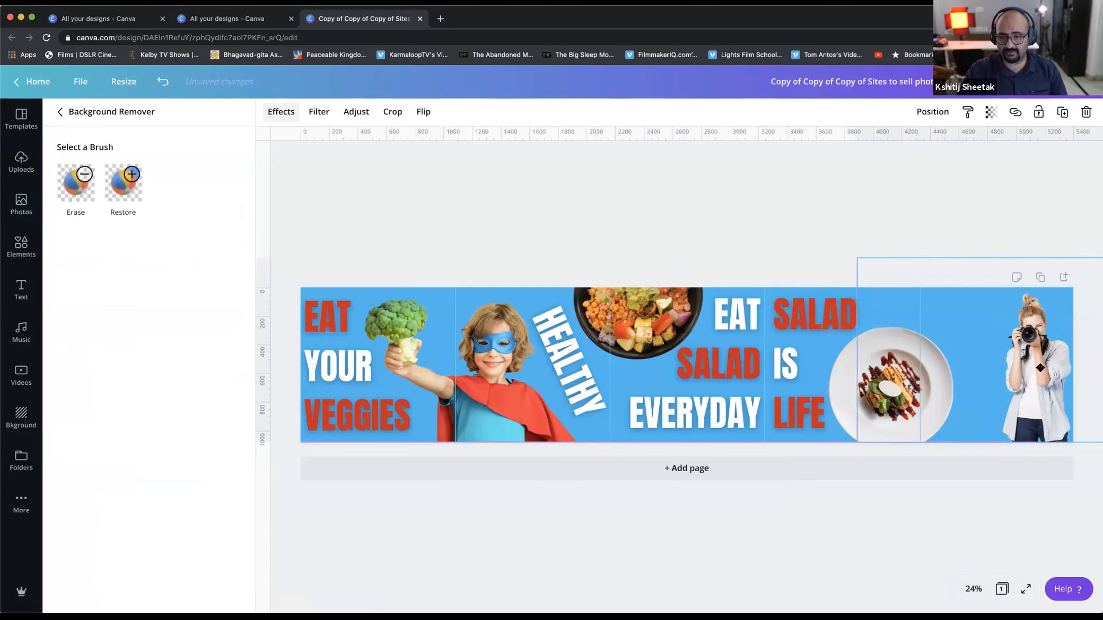
left_click(482, 239)
left_click_drag(1048, 365, 1078, 364)
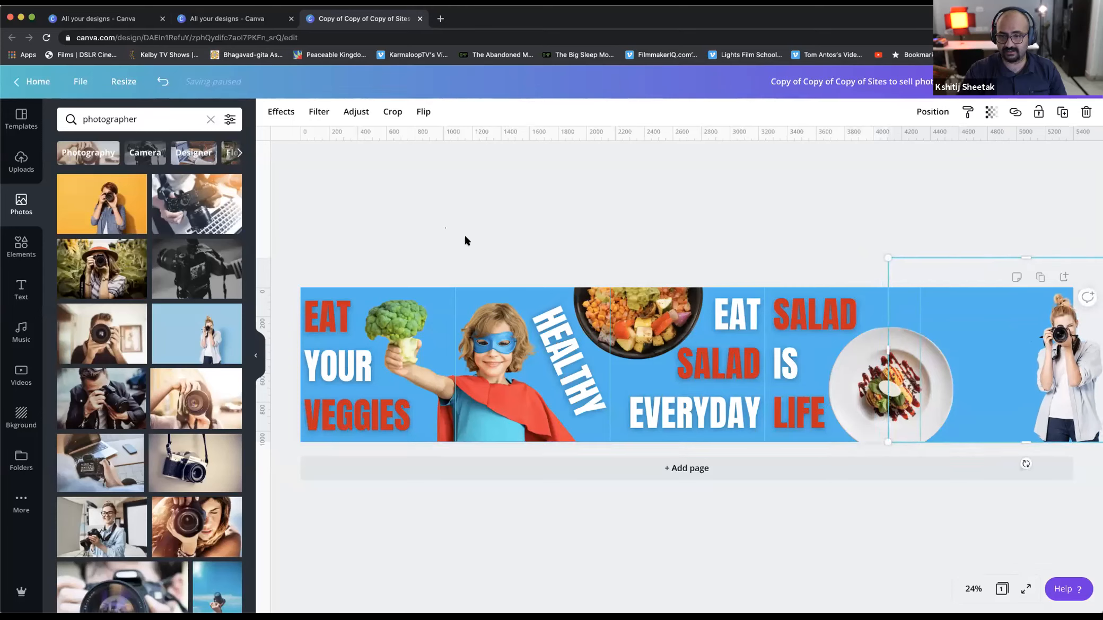
left_click(953, 443)
left_click(953, 441)
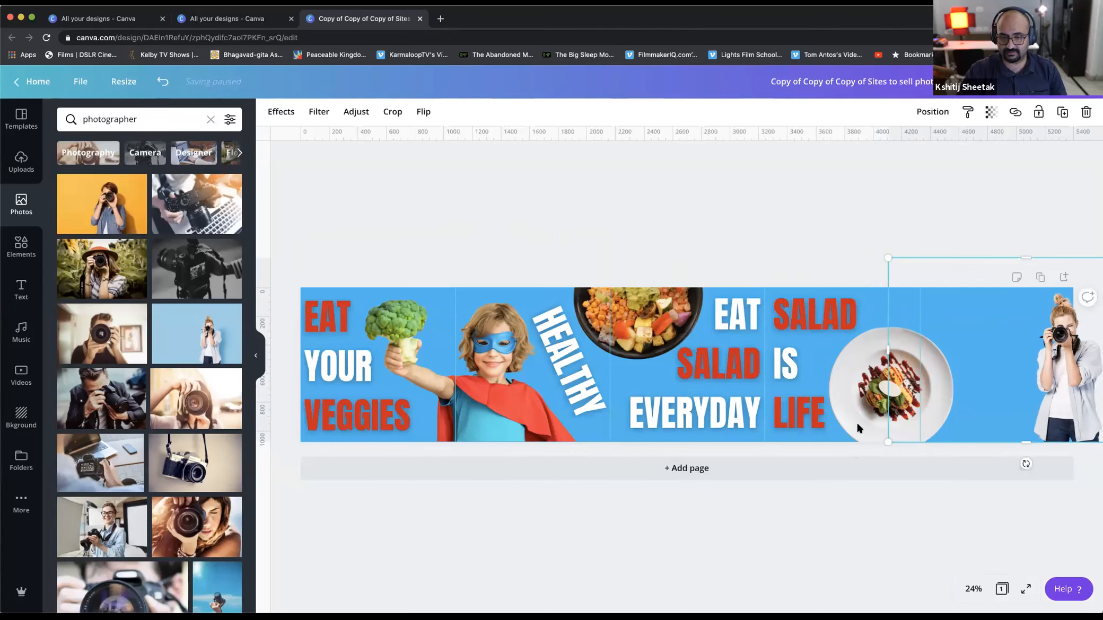
left_click(1043, 520)
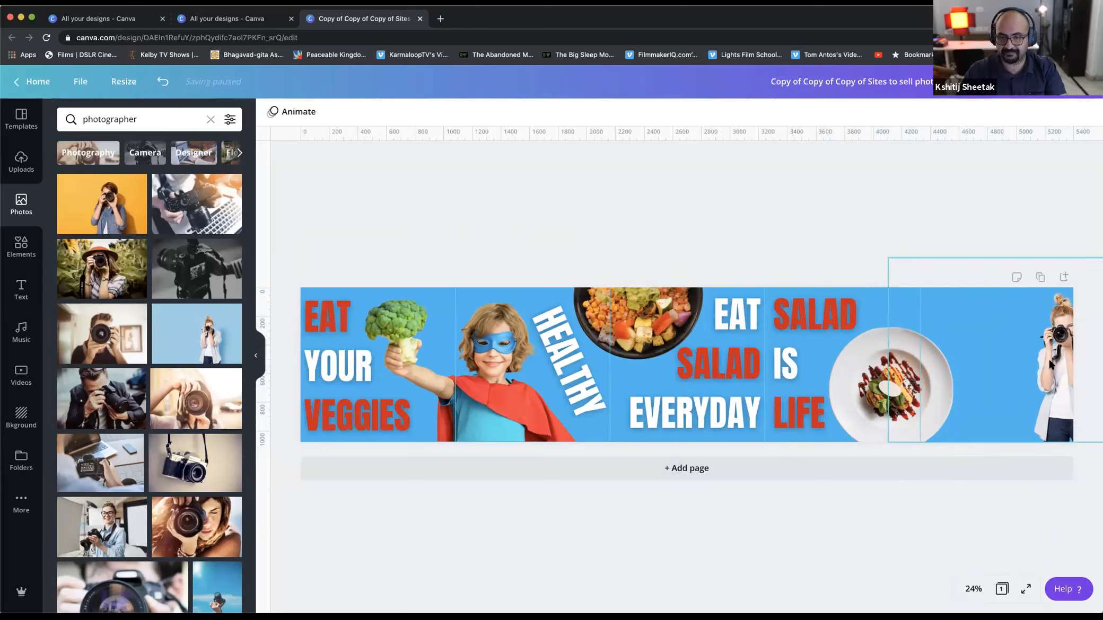
Duplicate the "SALAD IS LIFE" text and place the copy in the fifth panel beside the photographer.
left_click(795, 314)
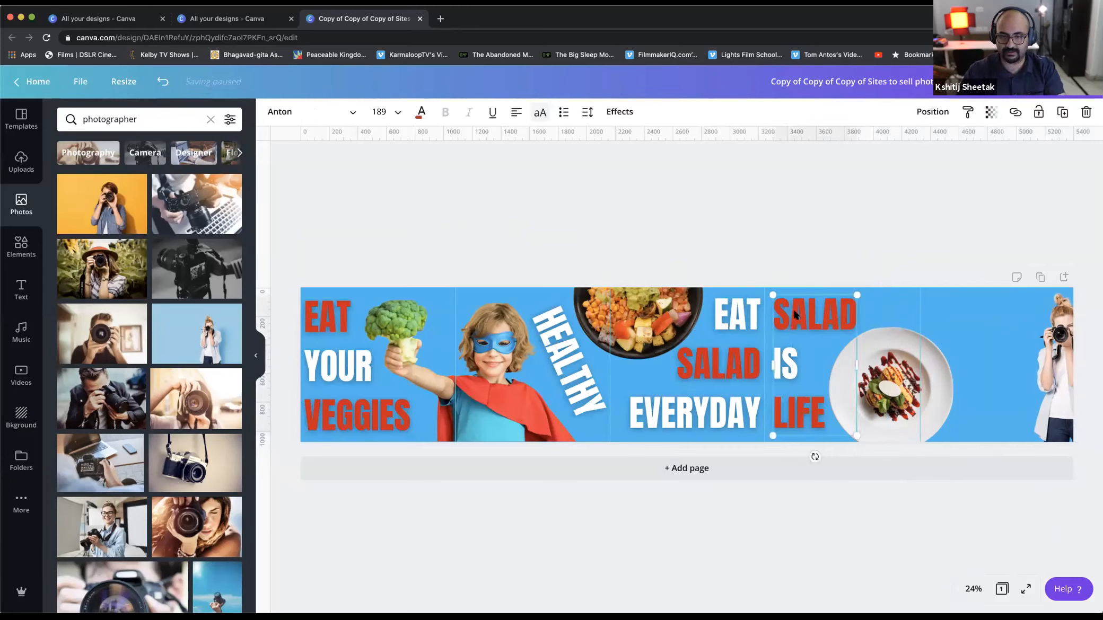
left_click_drag(795, 314, 805, 330)
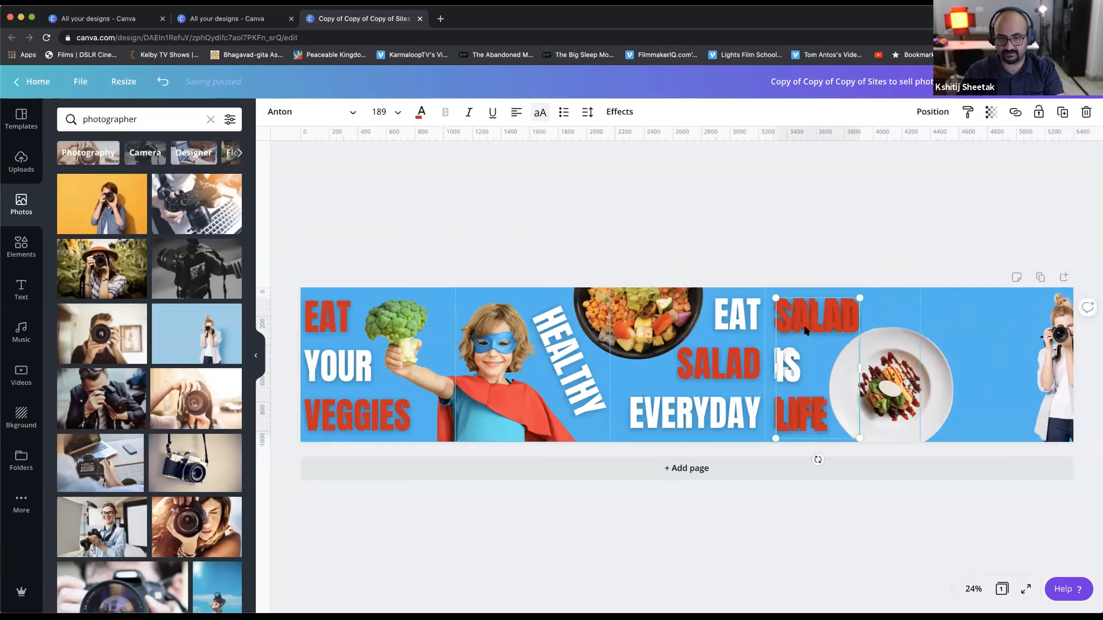
left_click_drag(908, 322, 984, 321)
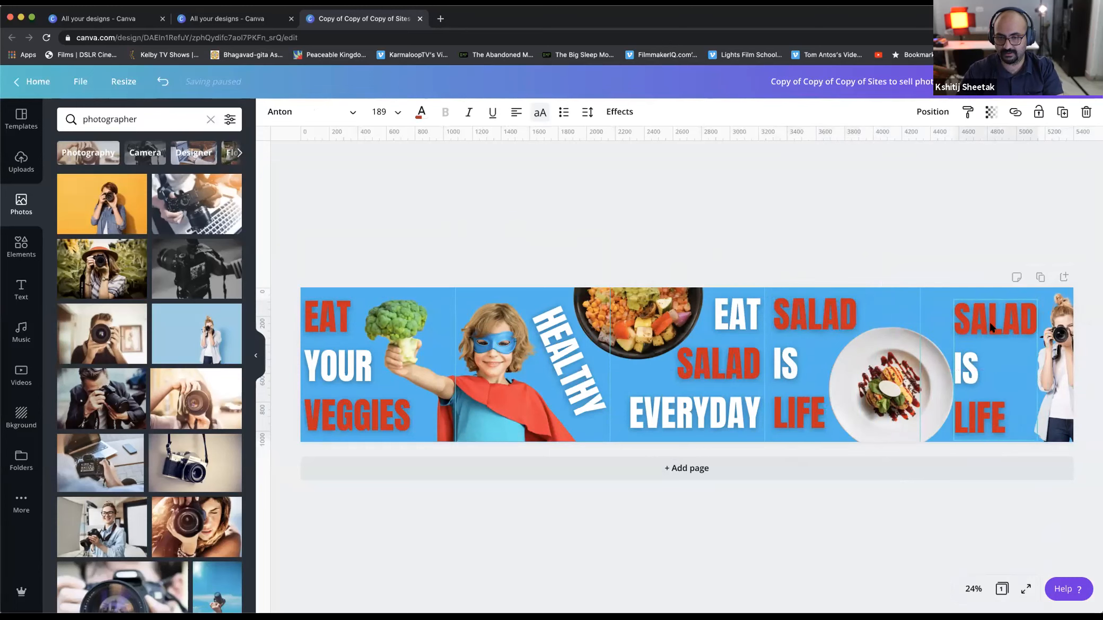
Reword the fifth panel's text copy to "FOOD", "PHOTO" and "LIFE" on three lines and centre-align it.
double_click(990, 325)
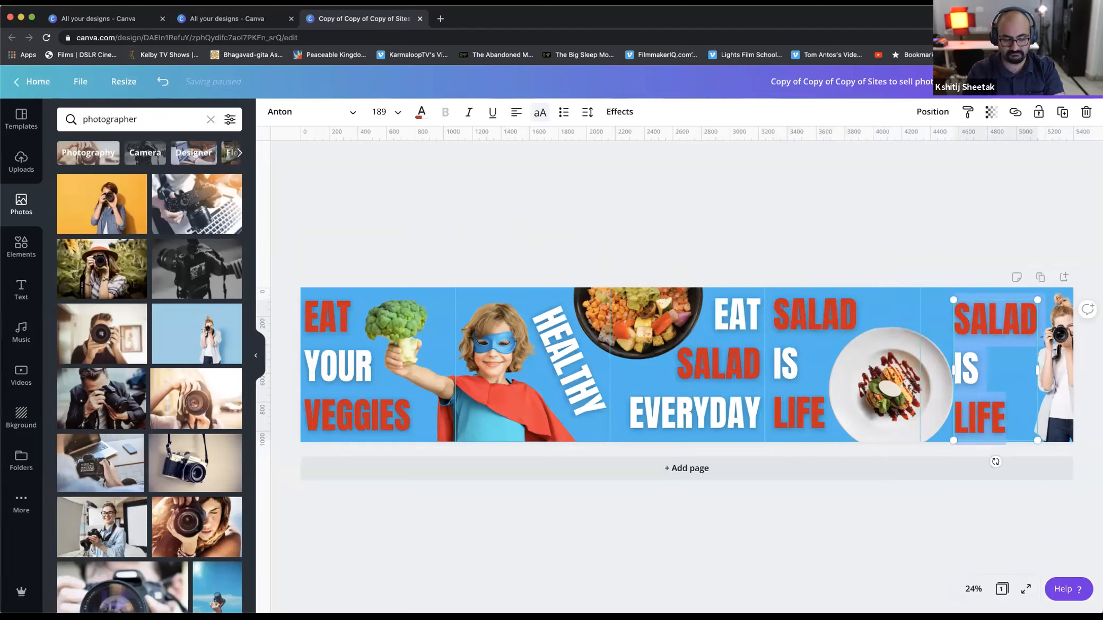
type("FOOD")
key("Return")
type("PHOTO ")
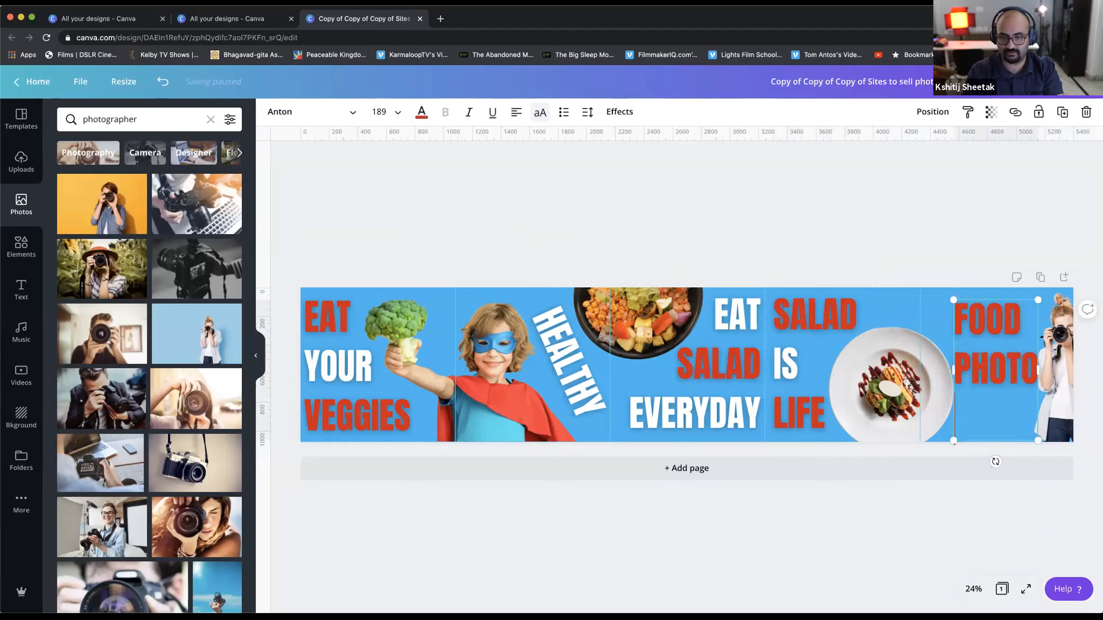
type("LIFE")
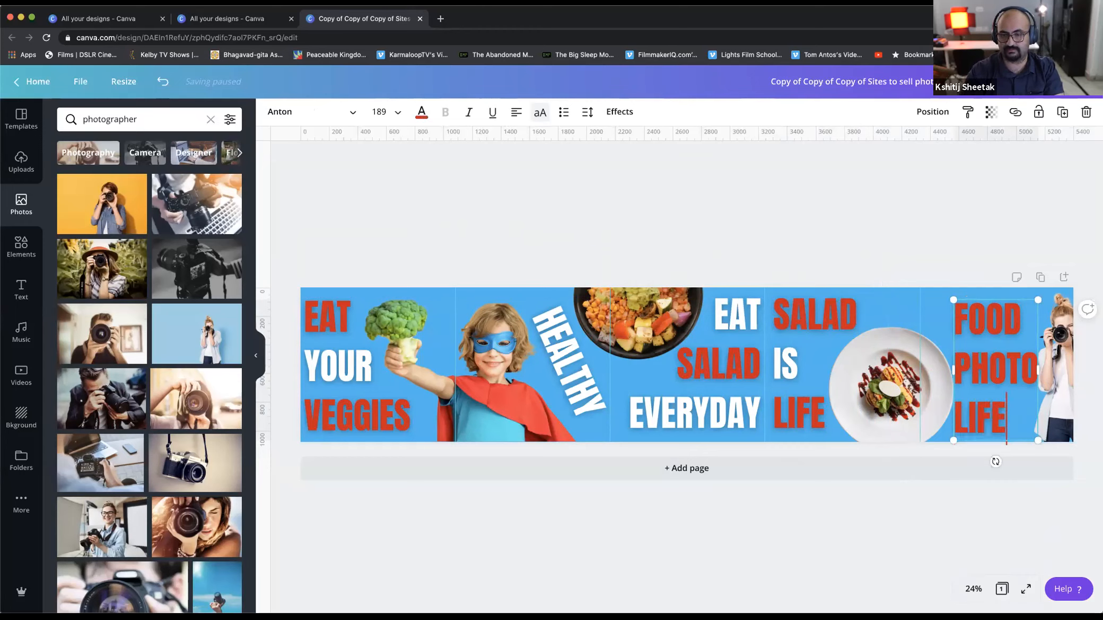
left_click(517, 113)
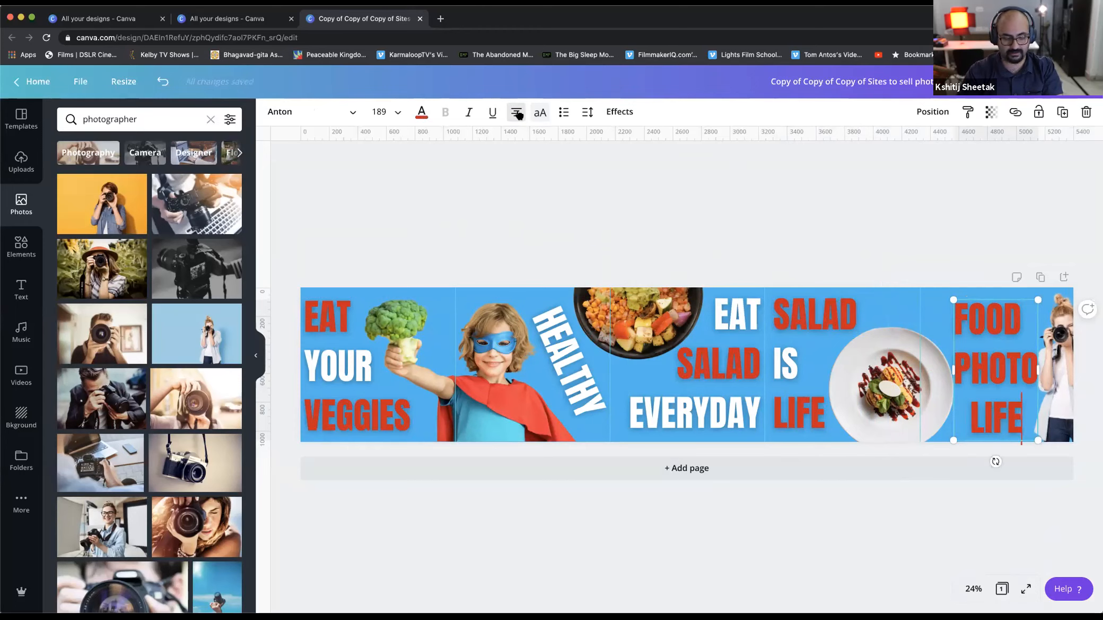
Right-align the "FOOD PHOTO LIFE" text in the fifth panel.
left_click(517, 113)
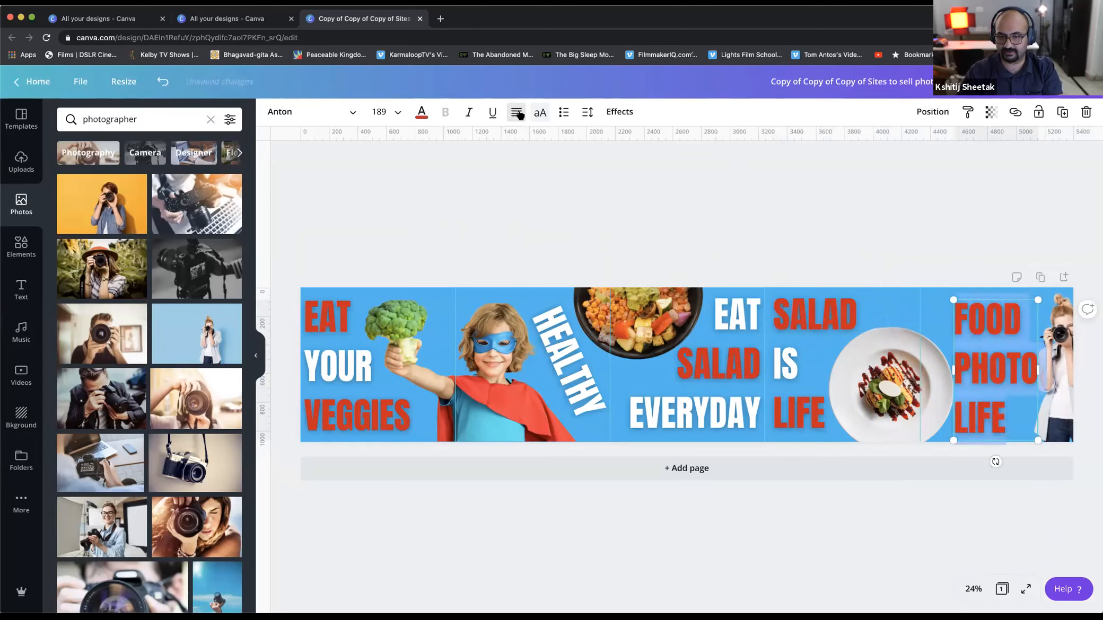
left_click(517, 112)
left_click(461, 183)
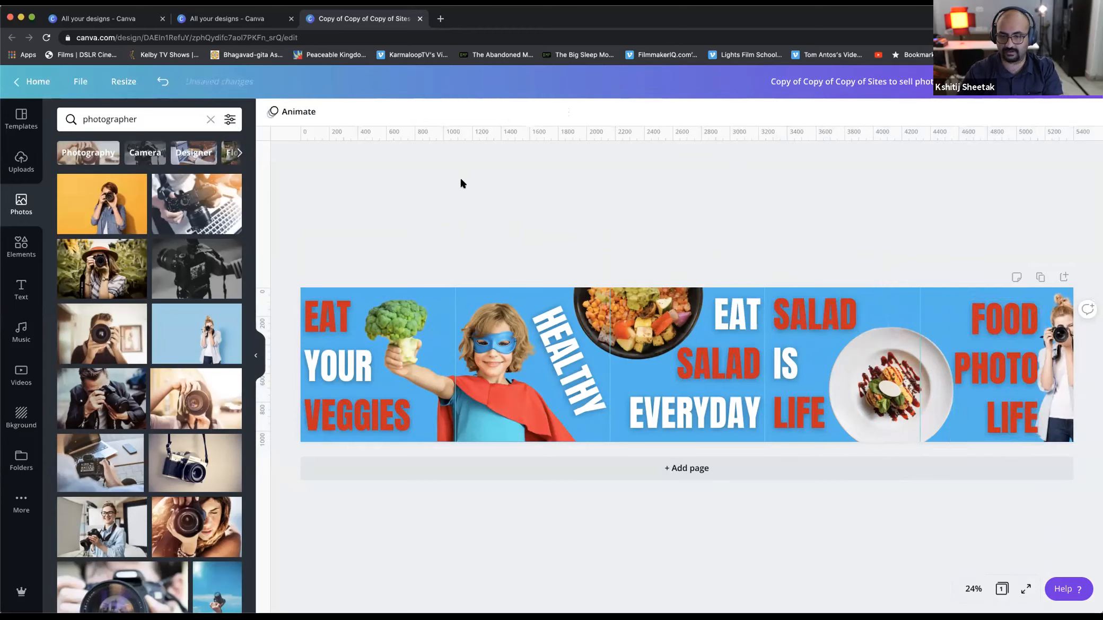
Shrink the "FOOD PHOTO LIFE" text to size 183 and nudge it left, away from the photographer.
left_click(1000, 365)
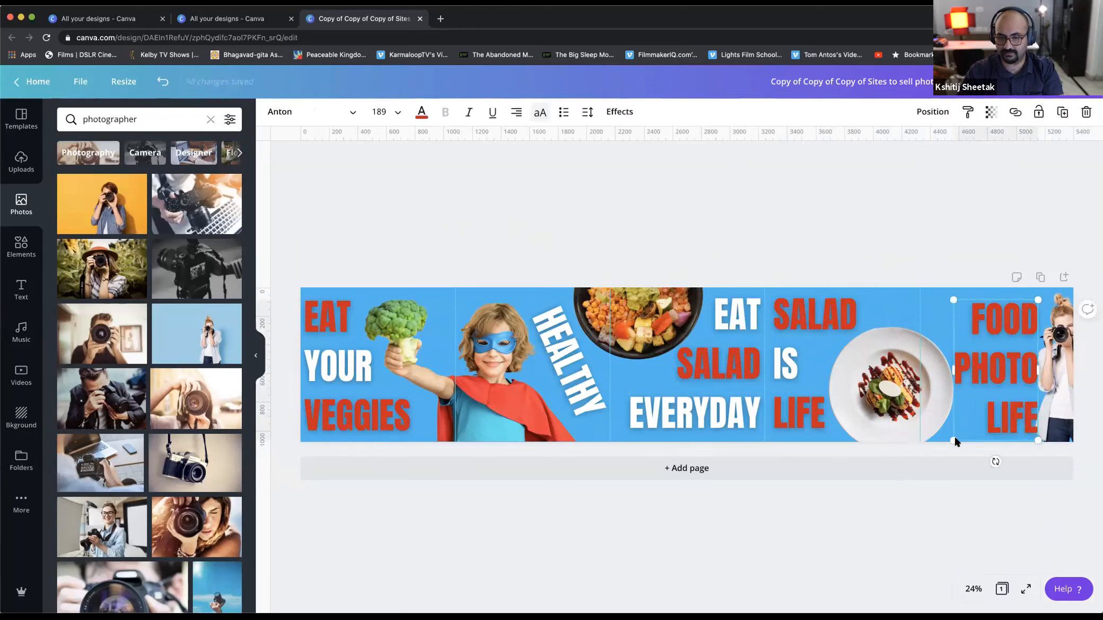
left_click_drag(960, 438, 957, 436)
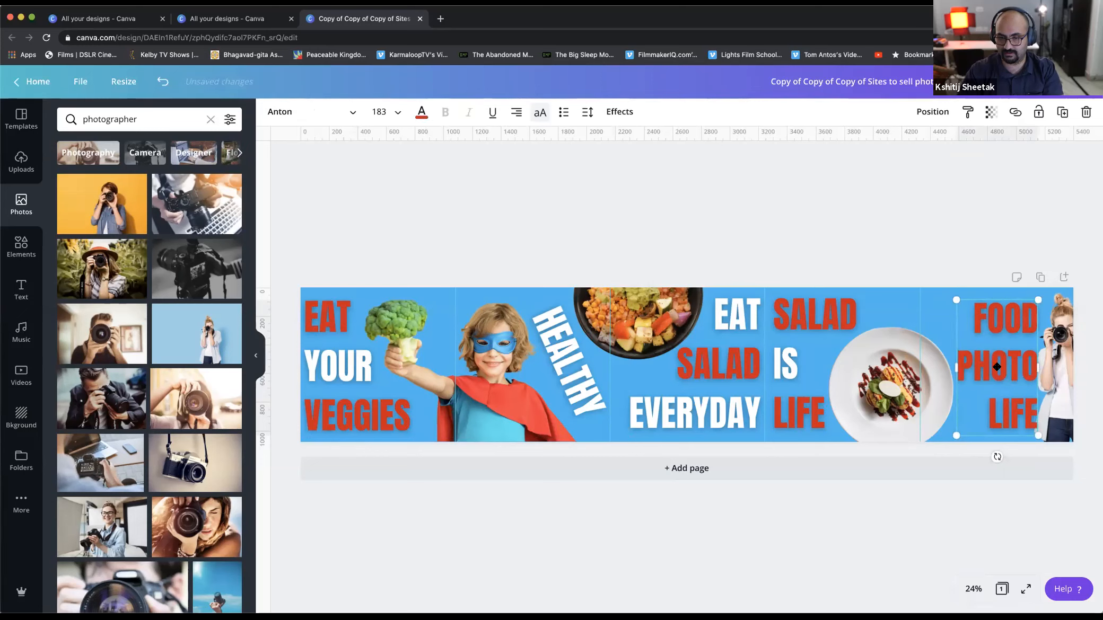
left_click_drag(997, 366, 995, 366)
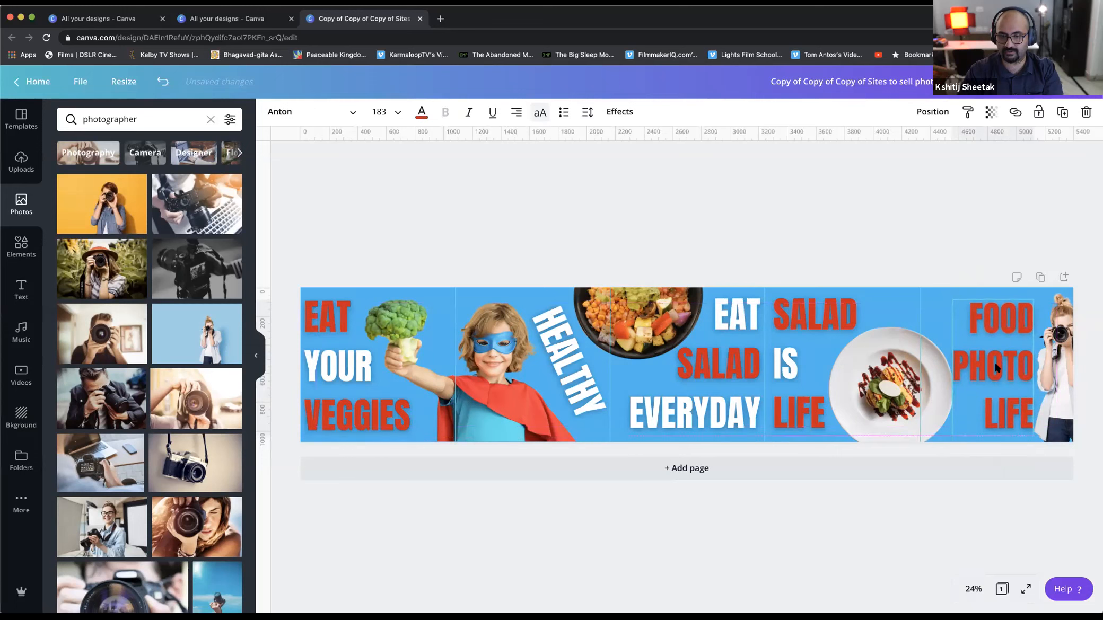
Align the "FOOD PHOTO LIFE", "SALAD IS LIFE", "EAT SALAD EVERYDAY" and "EAT YOUR VEGGIES" texts with one another by their vertical middles.
left_click(804, 362, "shift")
left_click(708, 386, "shift")
left_click(350, 365, "shift")
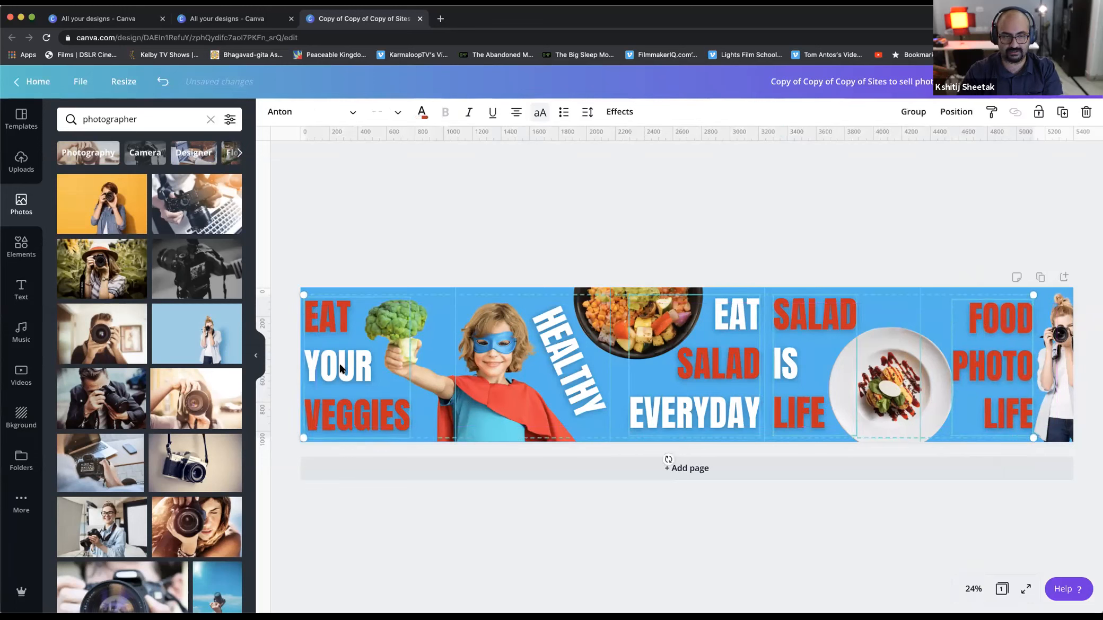
left_click(956, 112)
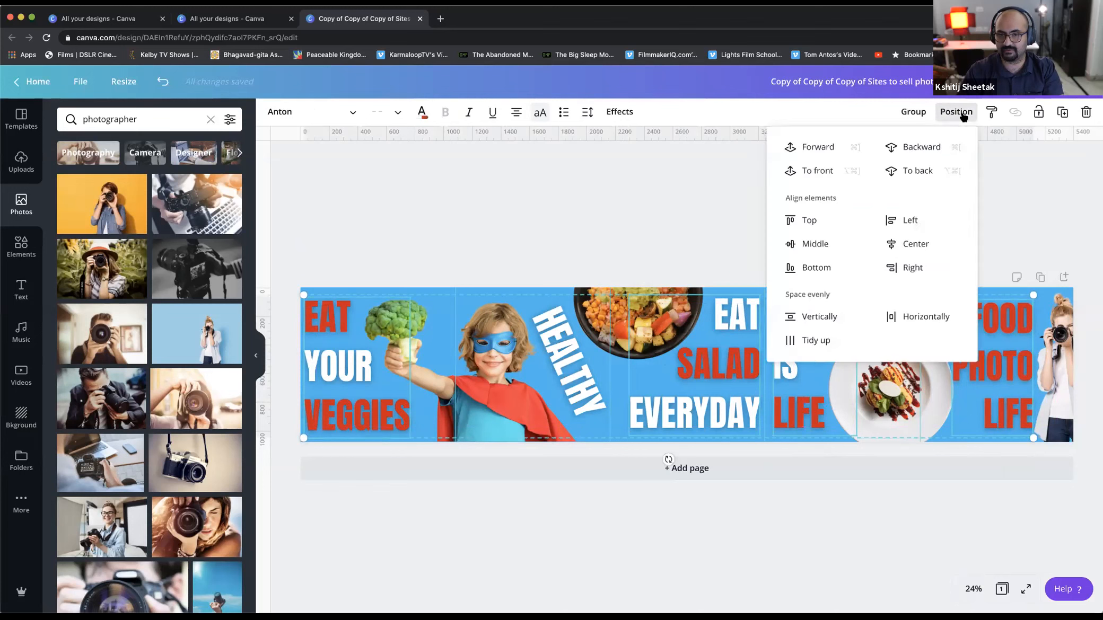
left_click(789, 245)
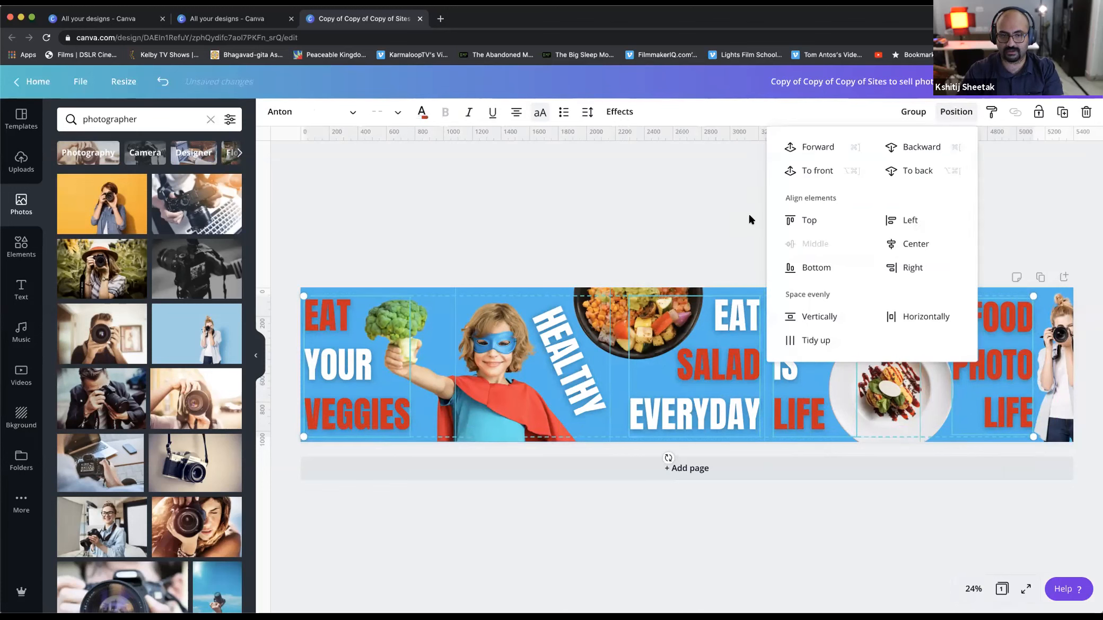
left_click(750, 219)
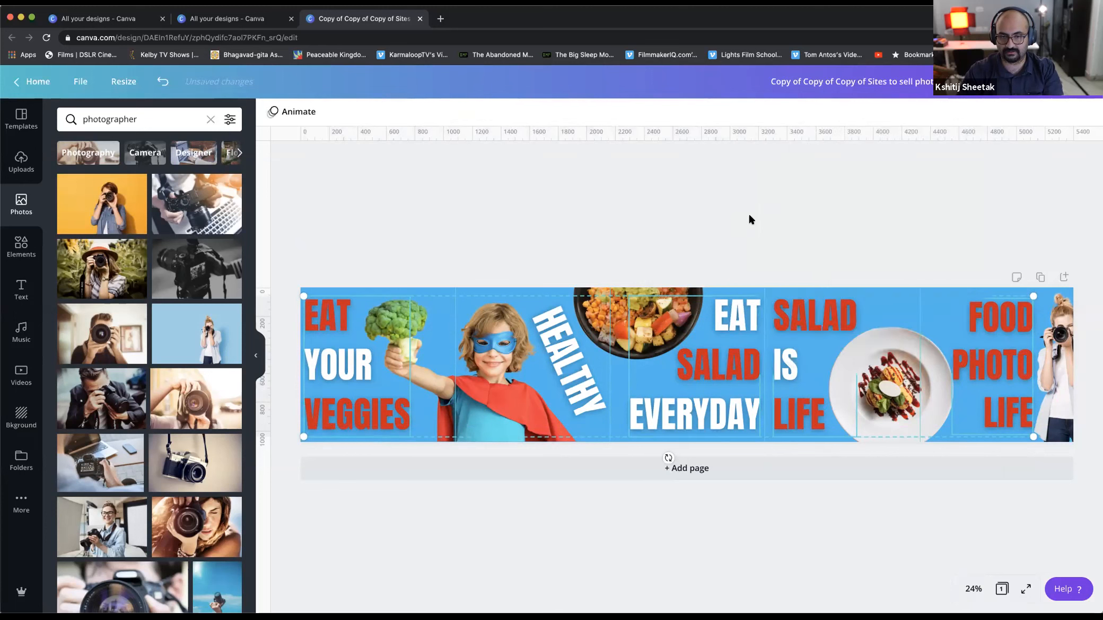
Try black on the "FOOD PHOTO LIFE" text, and settle on white as its color.
left_click(978, 355)
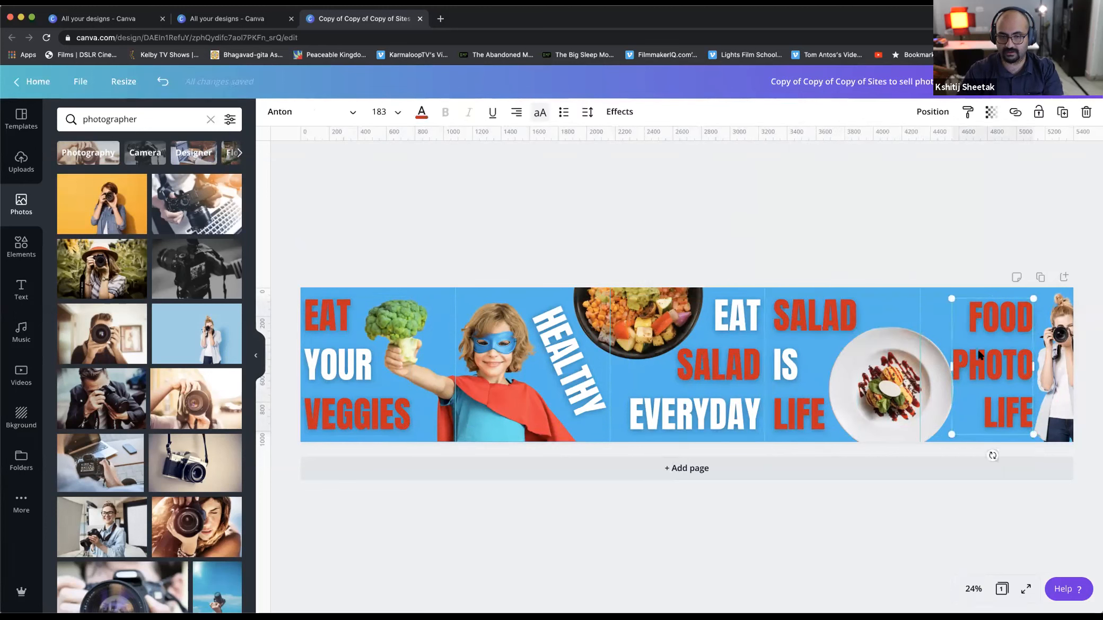
left_click(422, 111)
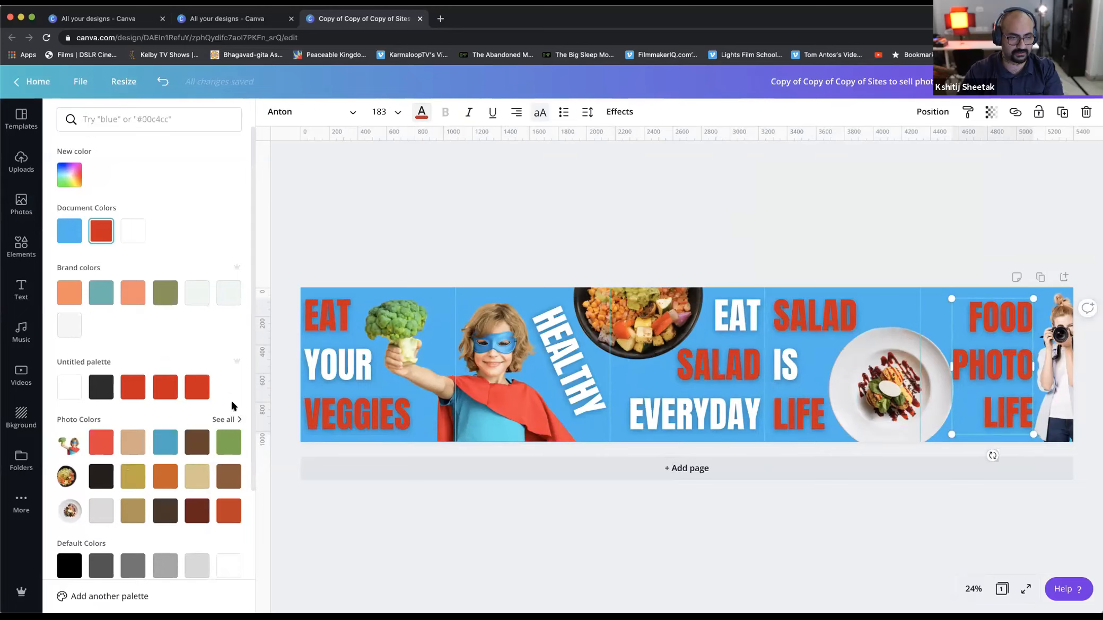
left_click(68, 565)
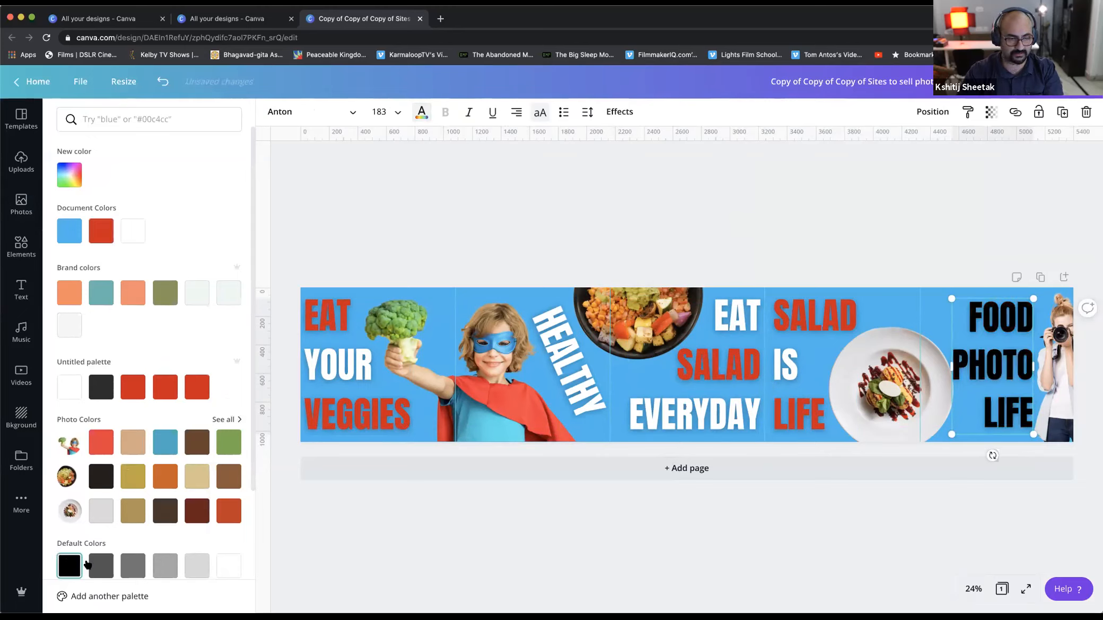
left_click(227, 565)
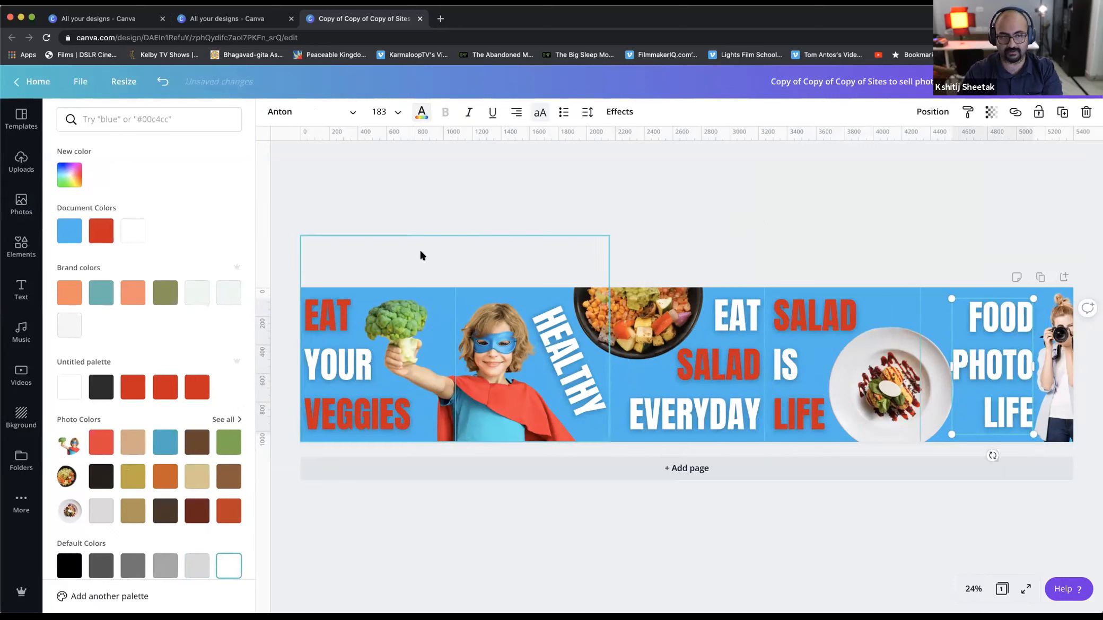
left_click(413, 204)
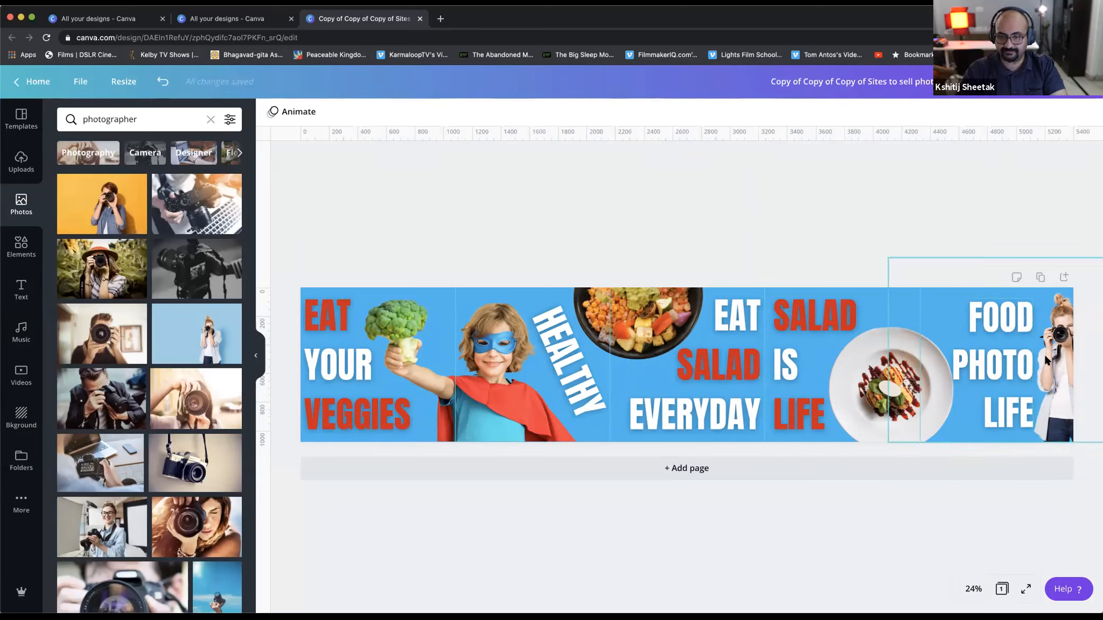
Enlarge the photographer cutout to about 2,430 by 1,622 and position it at the banner's right end, overlapping the text's edge.
left_click(989, 372)
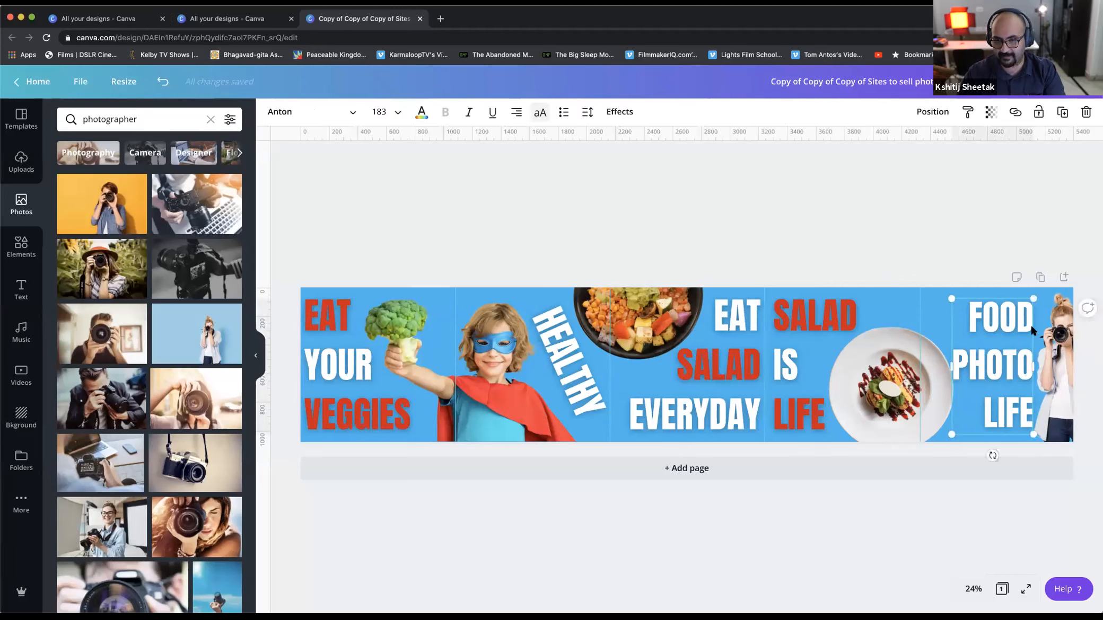
left_click(1062, 359)
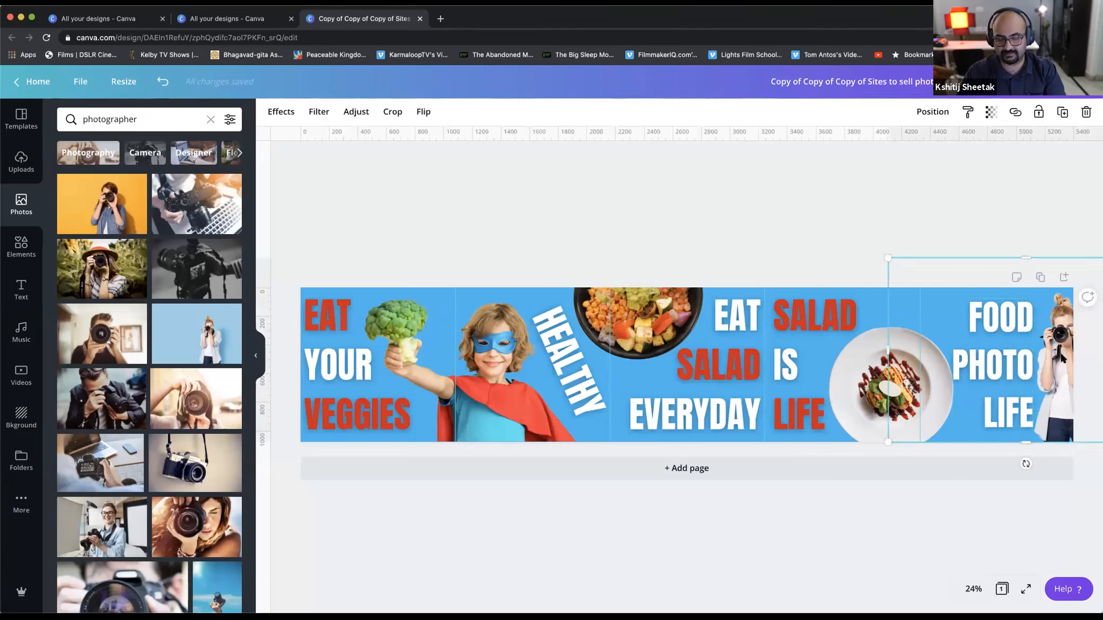
left_click_drag(1055, 356, 1024, 360)
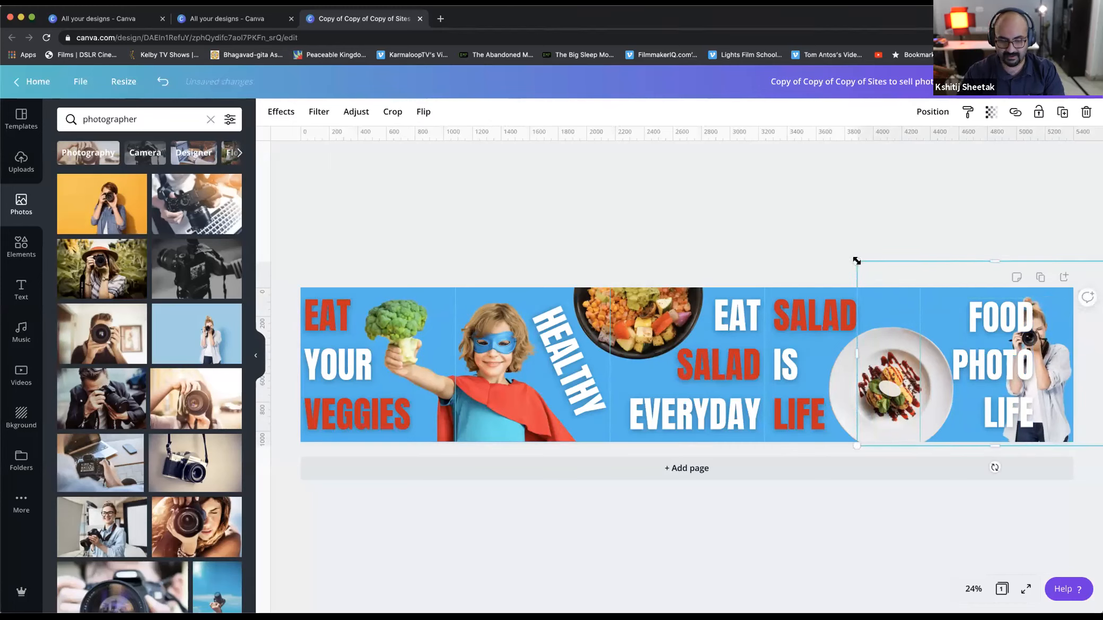
left_click_drag(845, 250, 784, 203)
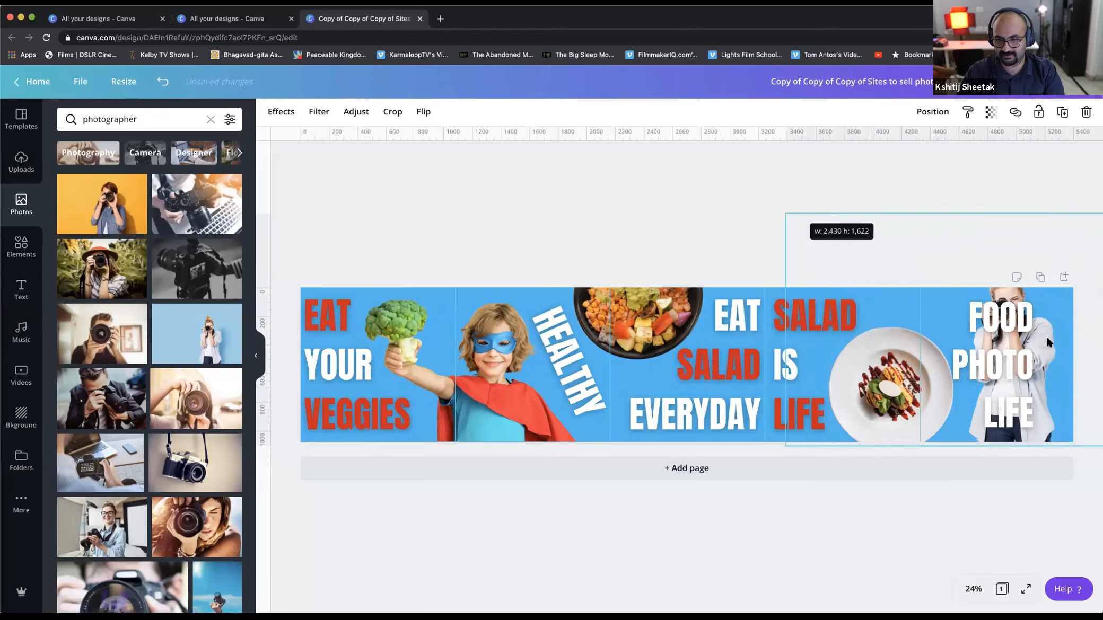
left_click_drag(1041, 340, 1083, 341)
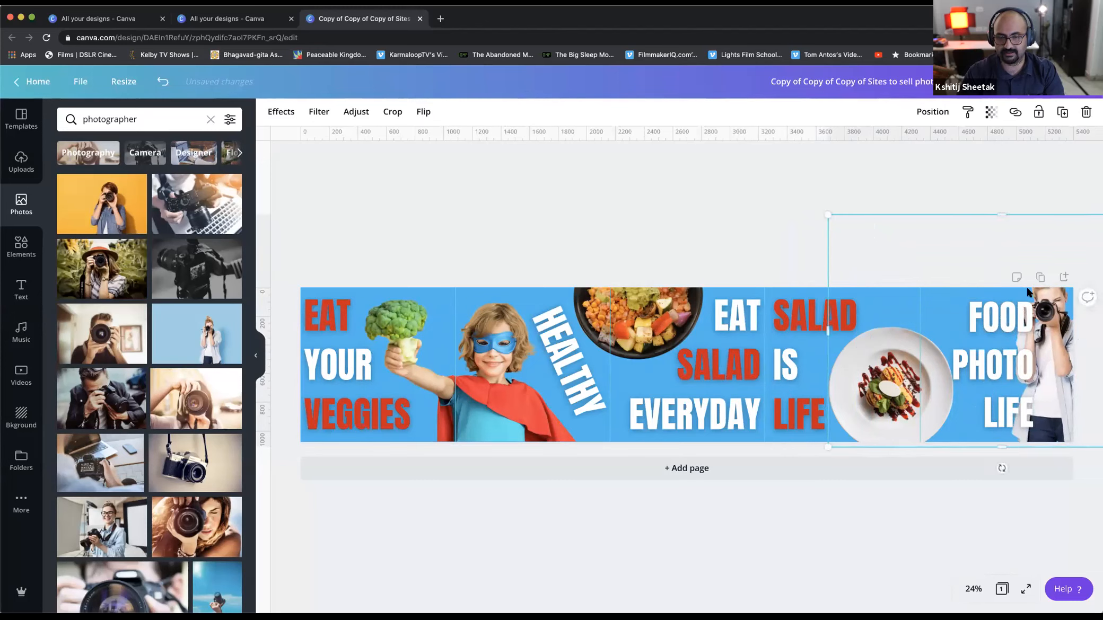
Bring the photographer cutout to the front, over the fifth panel's text.
left_click(928, 112)
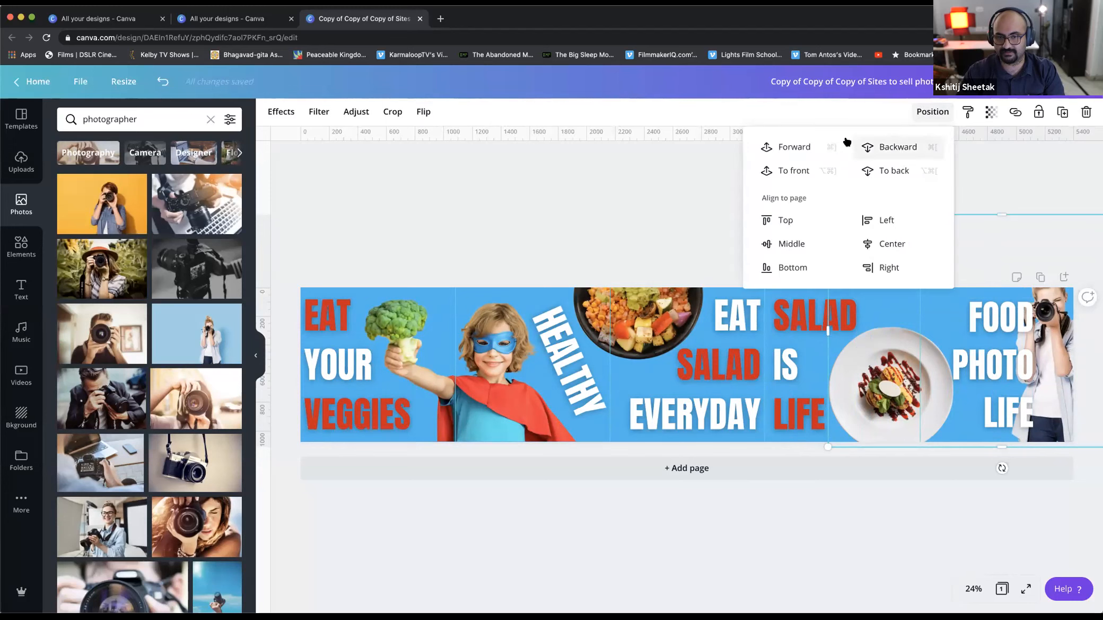
left_click(775, 171)
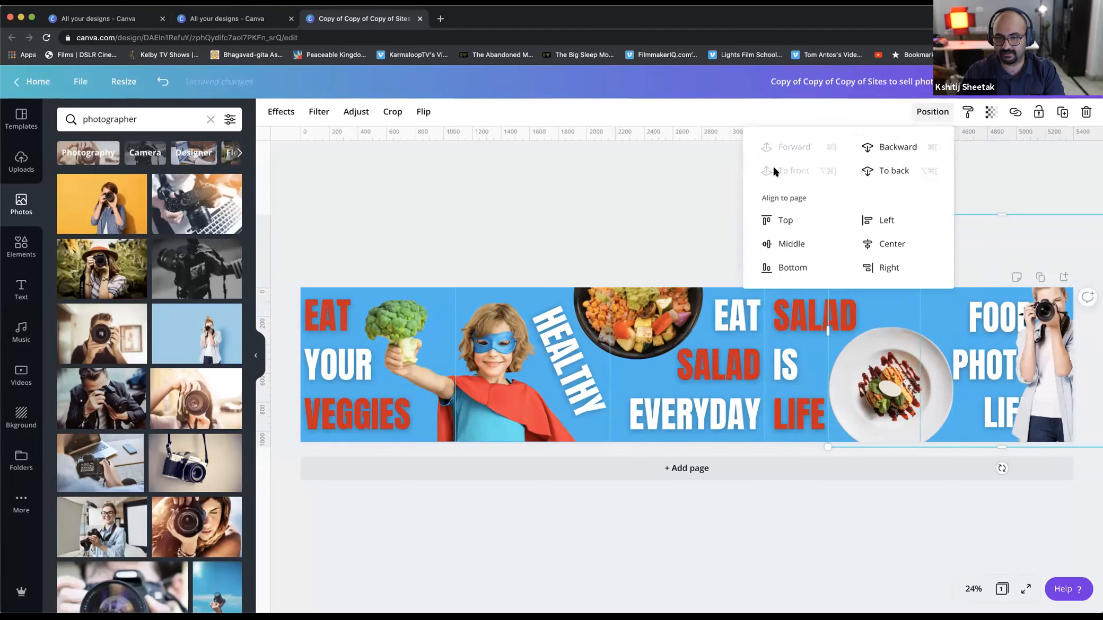
left_click(882, 524)
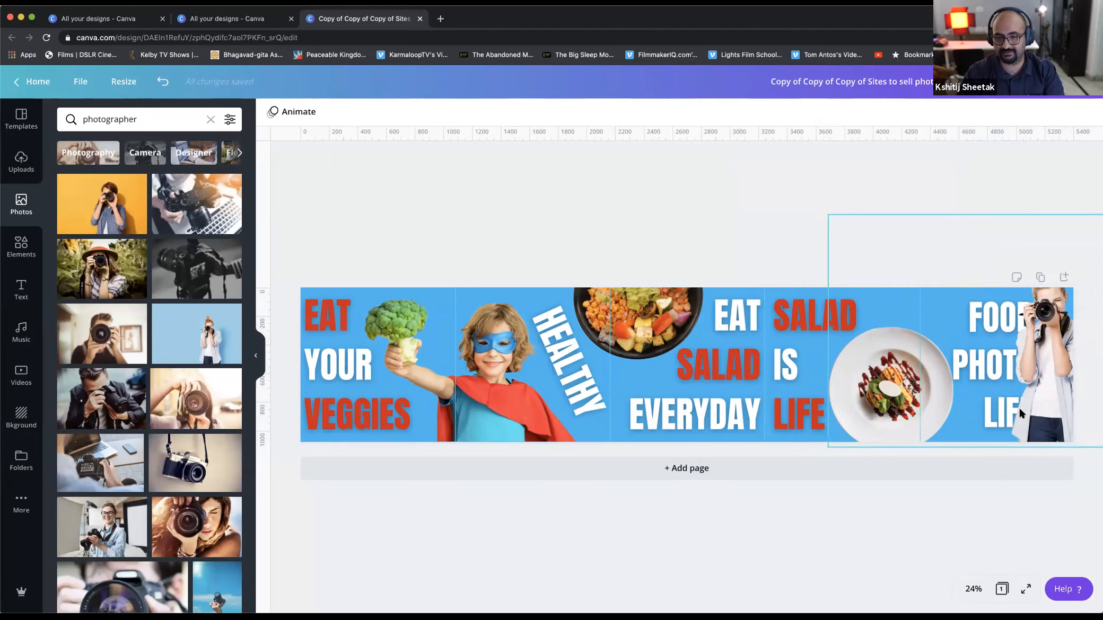
Send the photographer cutout behind the text, and paste a duplicate in front, nudged left to line up with the original.
left_click(1040, 373)
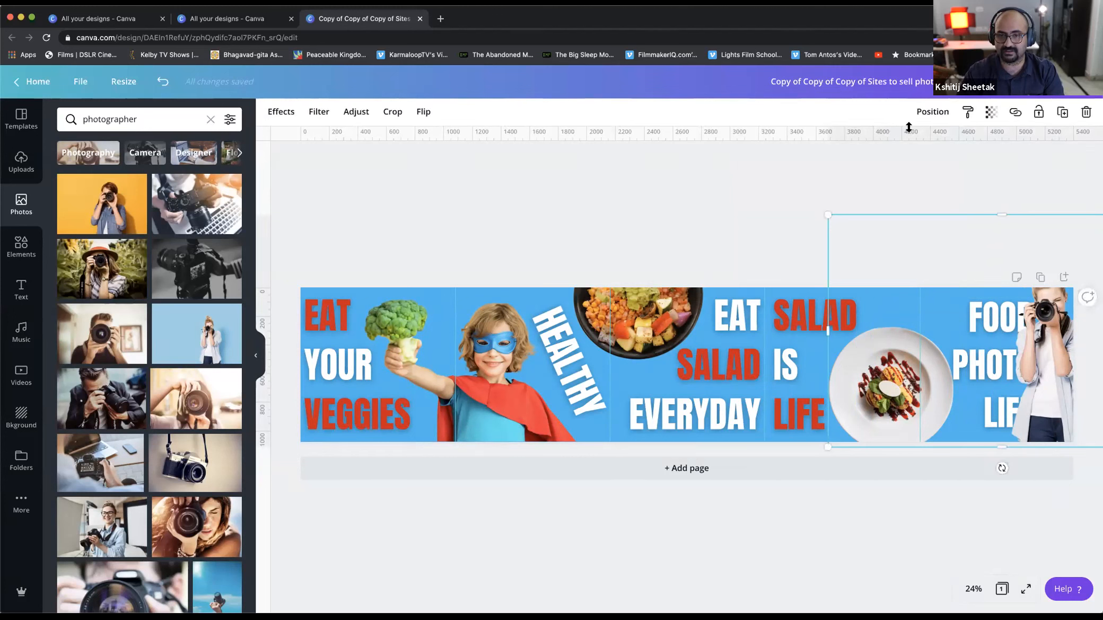
key("super+[")
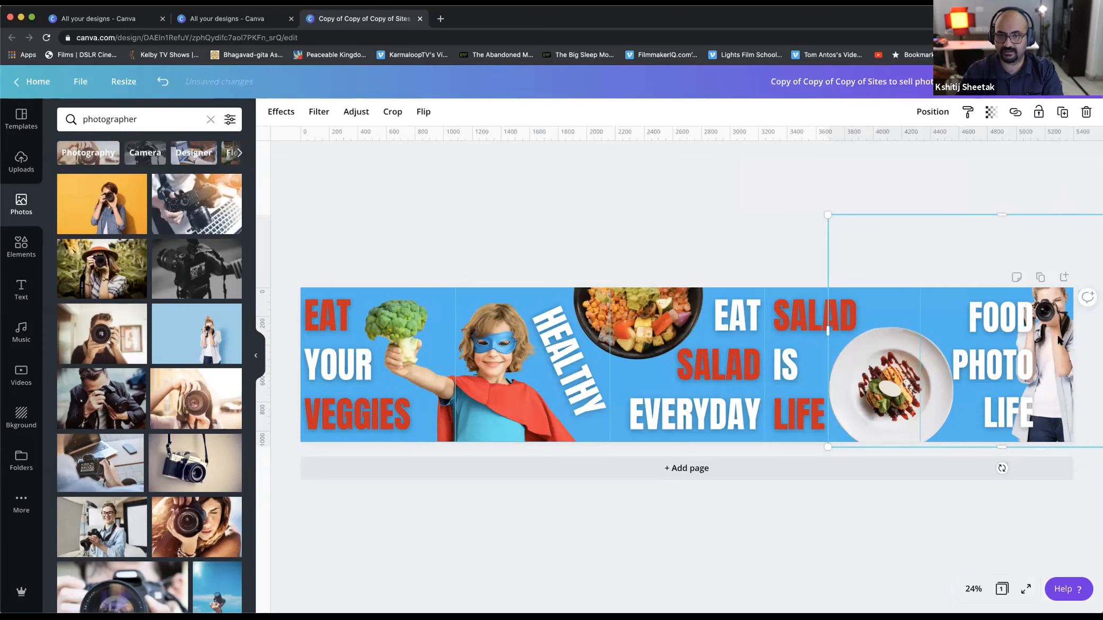
key("super+]")
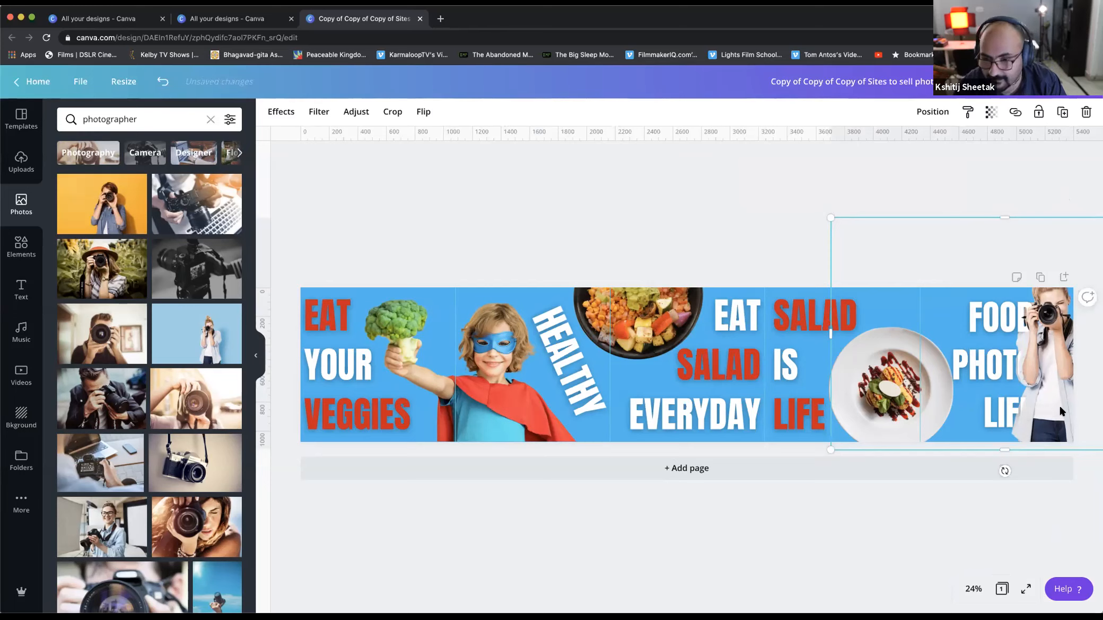
key("super+v")
key("shift+Left")
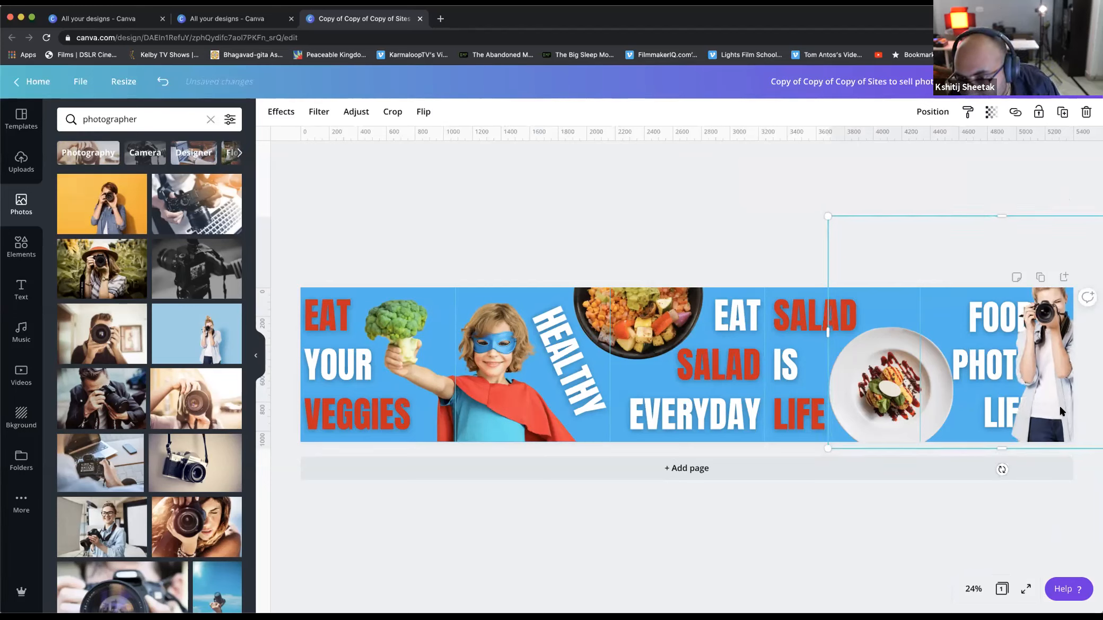
key("shift+Left")
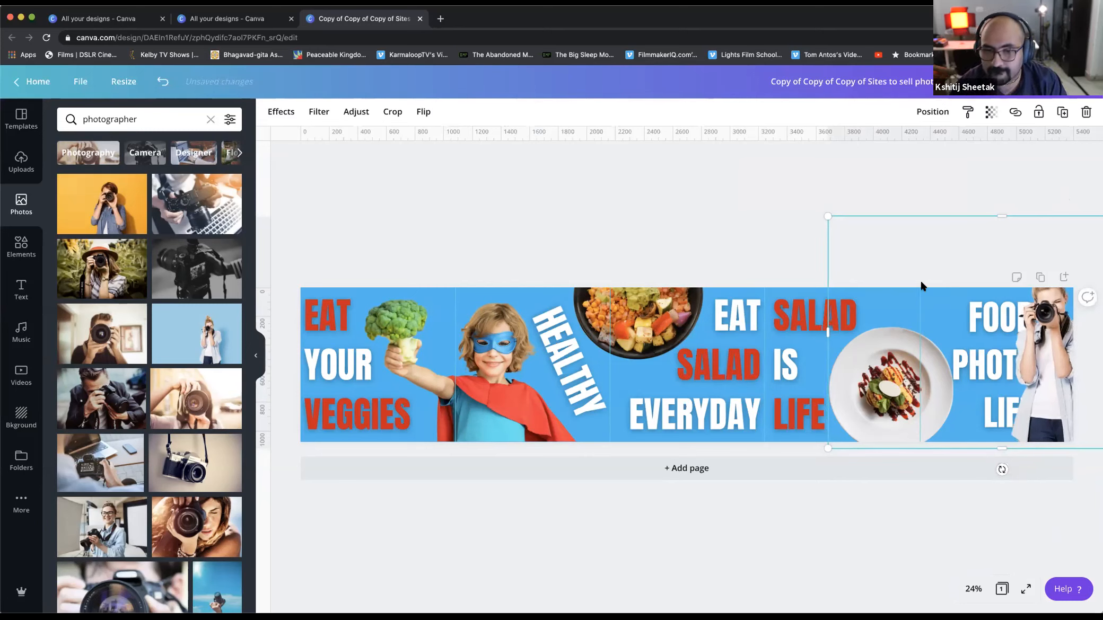
Select both overlapping photographer cutouts and align them with each other by their vertical middles.
left_click(855, 159)
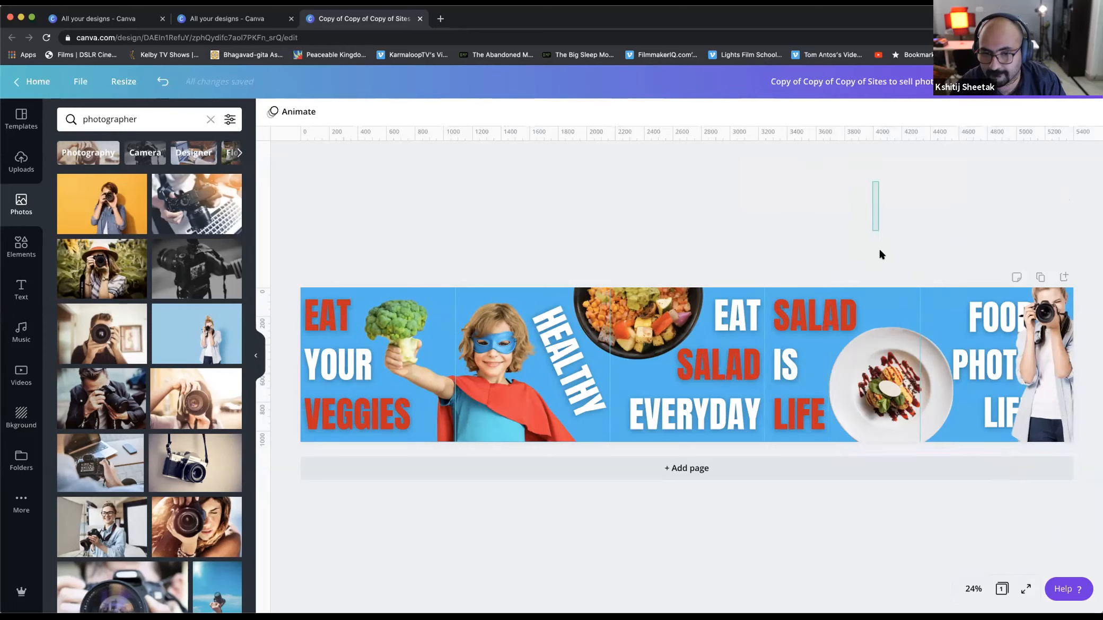
left_click(1051, 317)
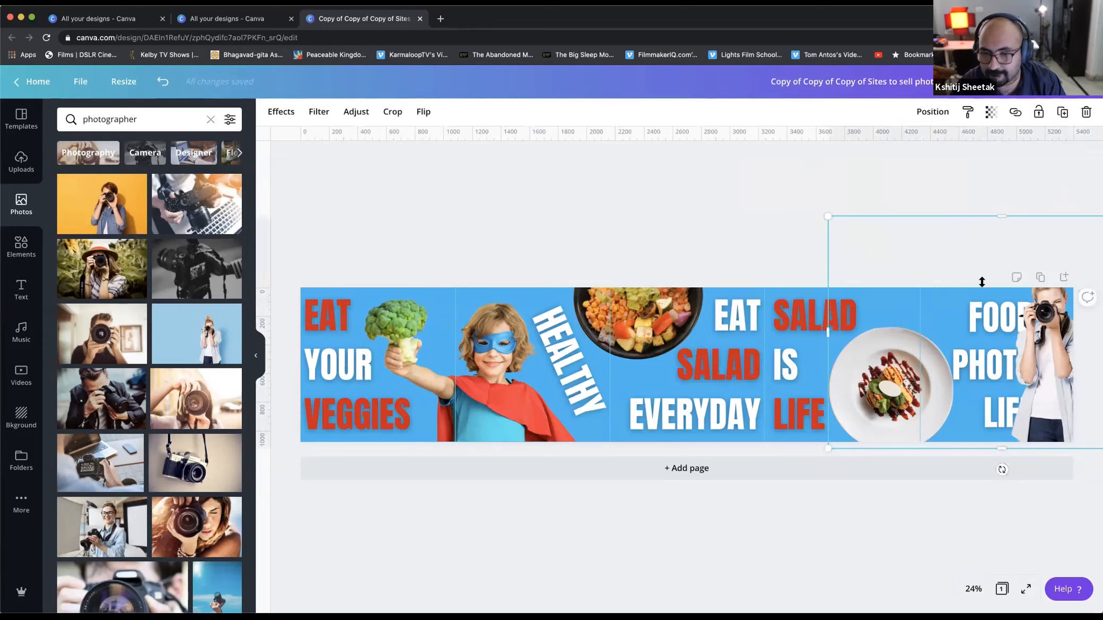
left_click_drag(1080, 502, 1066, 414)
left_click(956, 111)
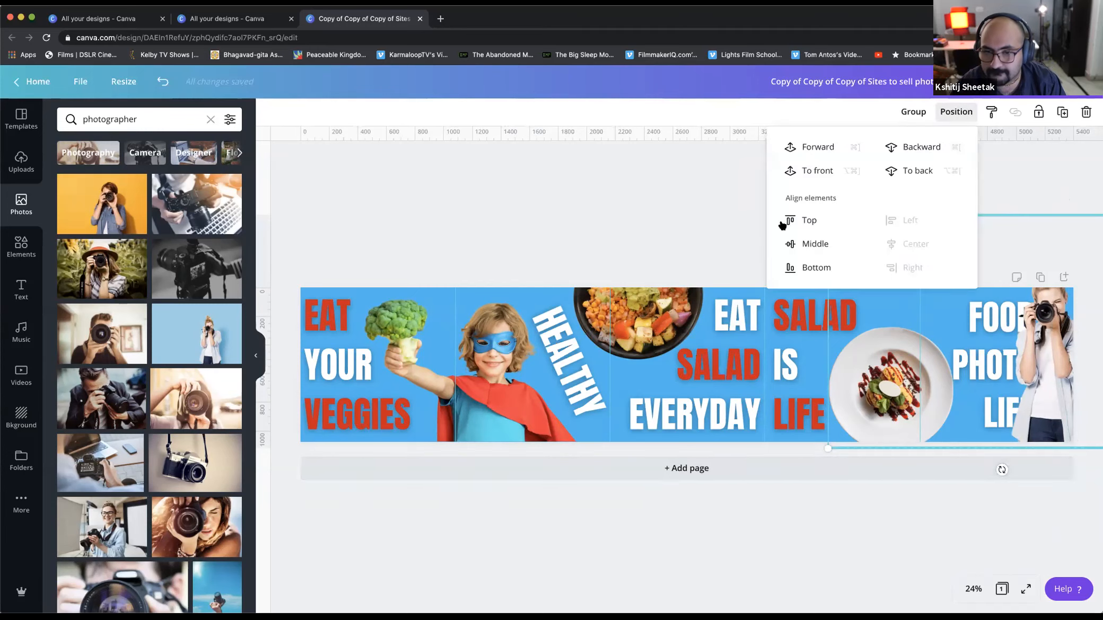
left_click(817, 244)
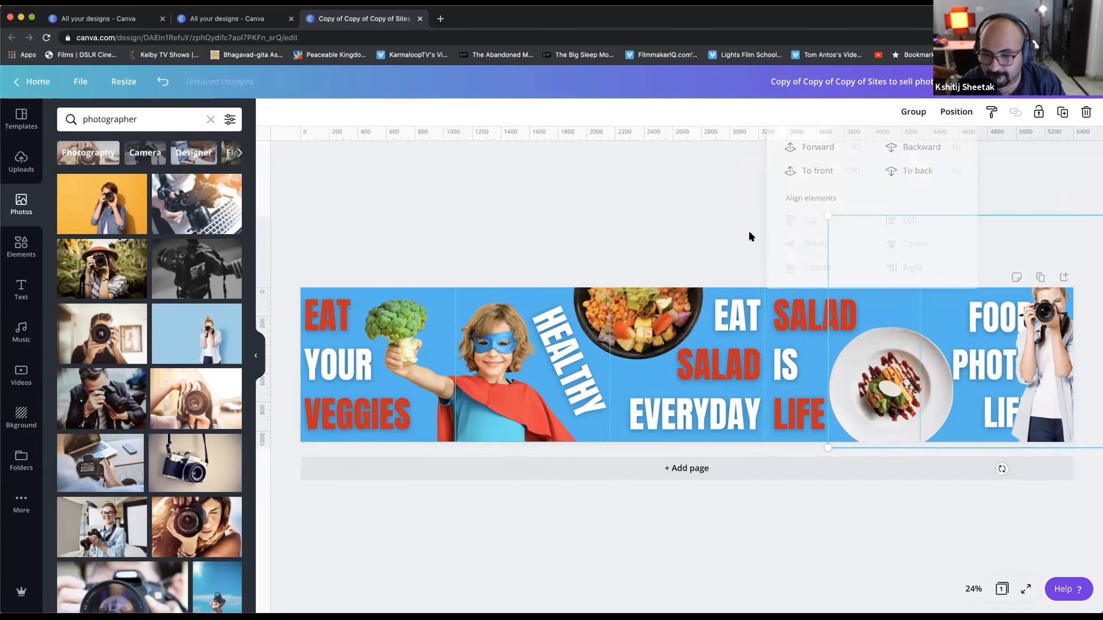
left_click(751, 233)
Crop the front photographer copy from above and below to a strip about 380 high beside the word "PHOTO".
left_click(1051, 353)
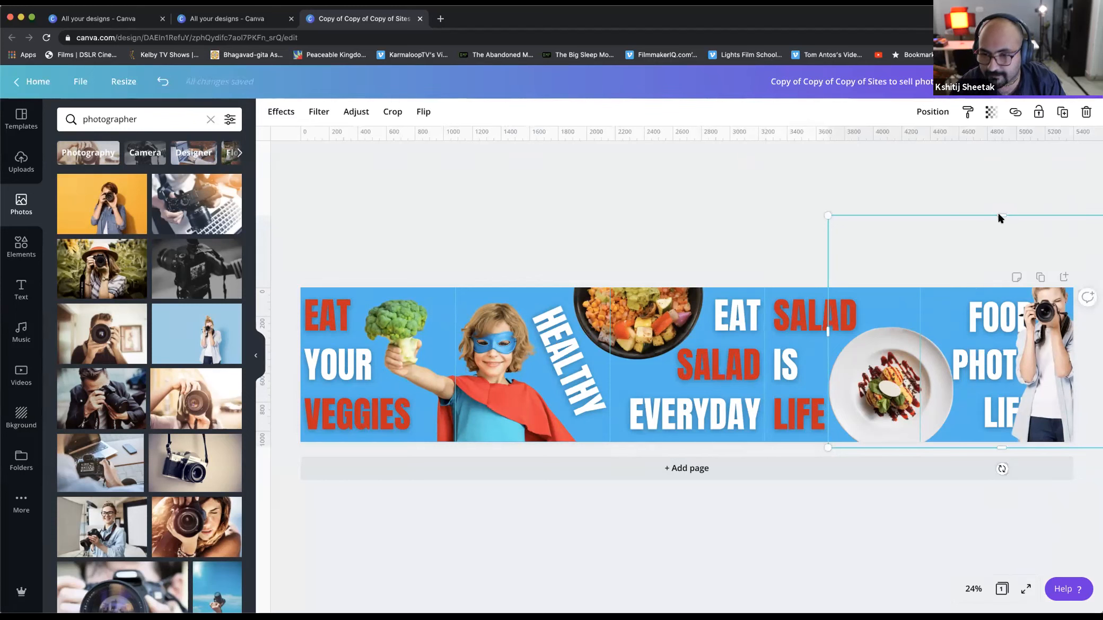
left_click(1004, 180)
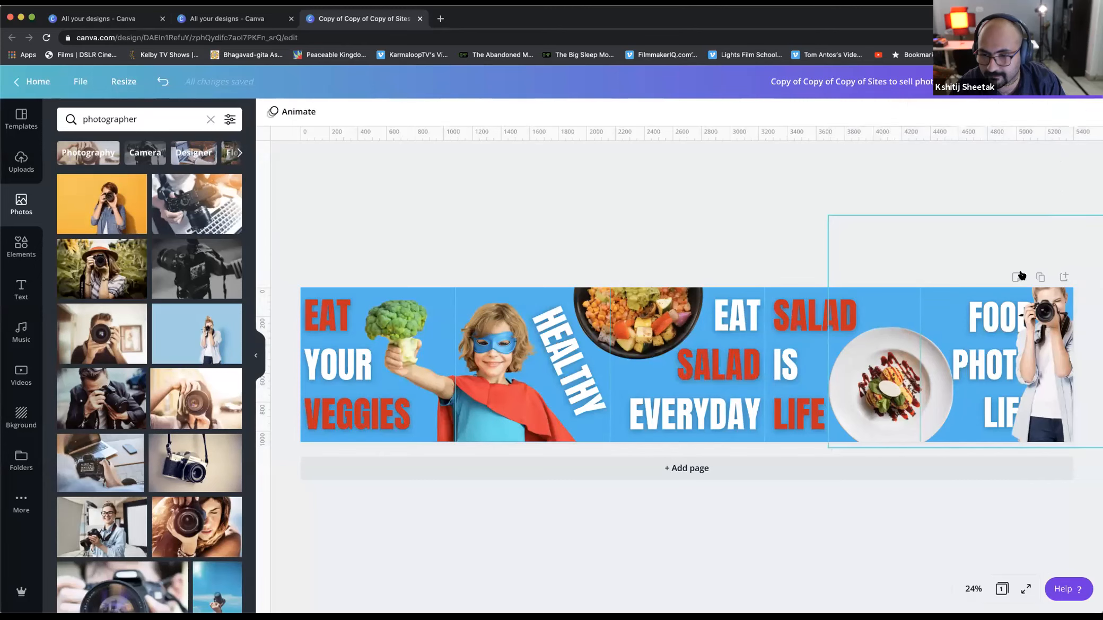
left_click(1039, 334)
left_click_drag(1002, 214, 998, 340)
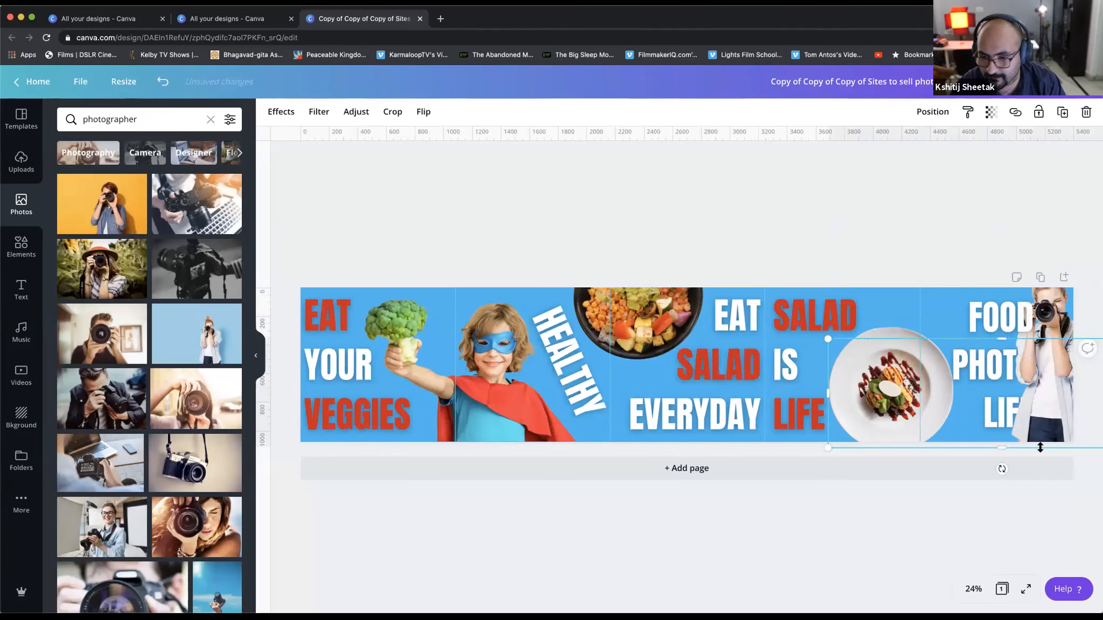
left_click_drag(1002, 447, 1002, 393)
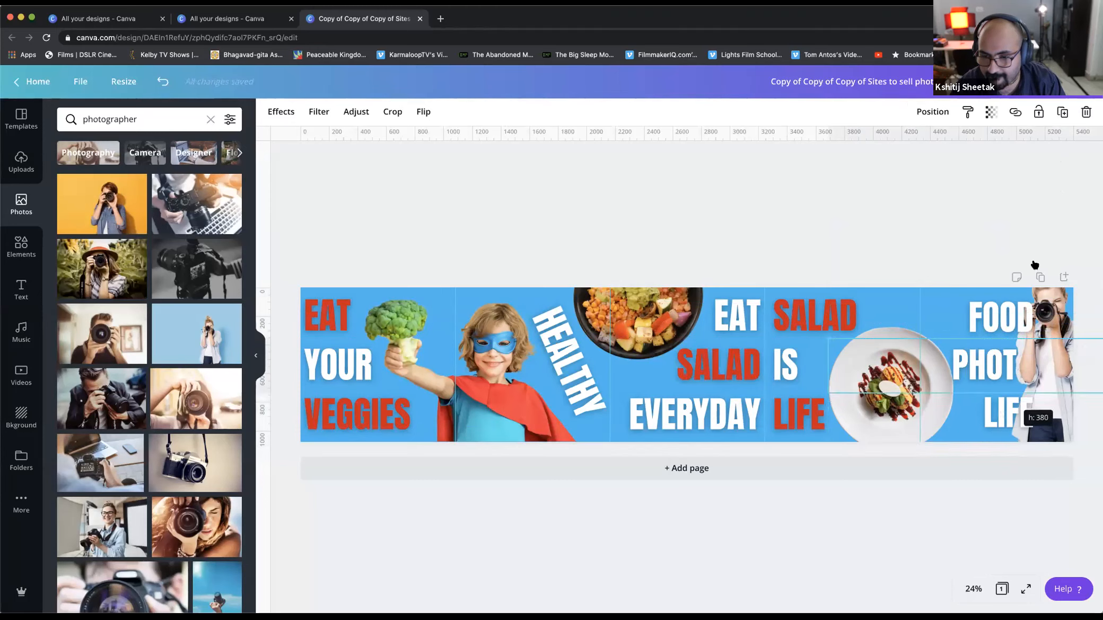
Nudge the "FOOD PHOTO LIFE" text on the fifth panel left so it overlaps less of the photographer.
left_click(1032, 213)
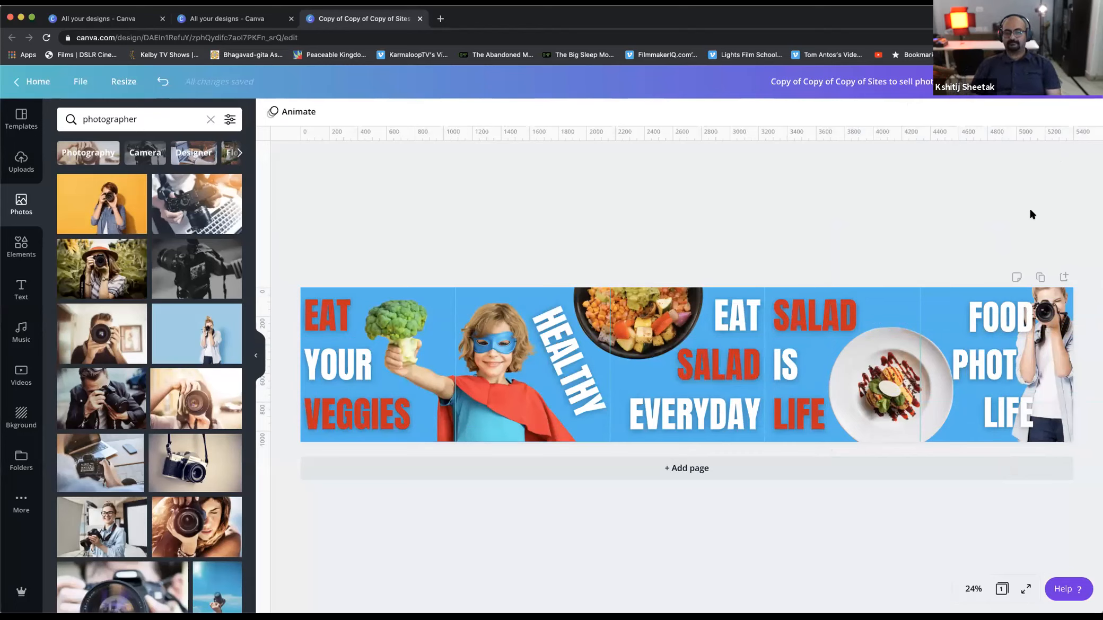
left_click(989, 360)
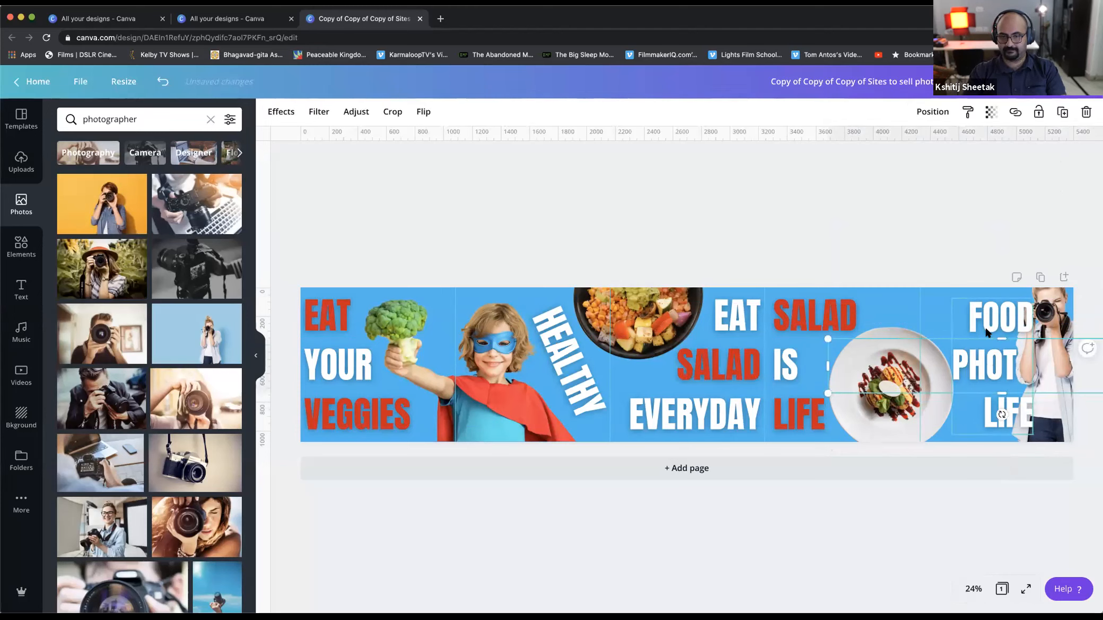
left_click(986, 331)
key("shift+Left")
key("shift+Left")
key("shift+Left")
key("shift+Left")
key("shift+Left")
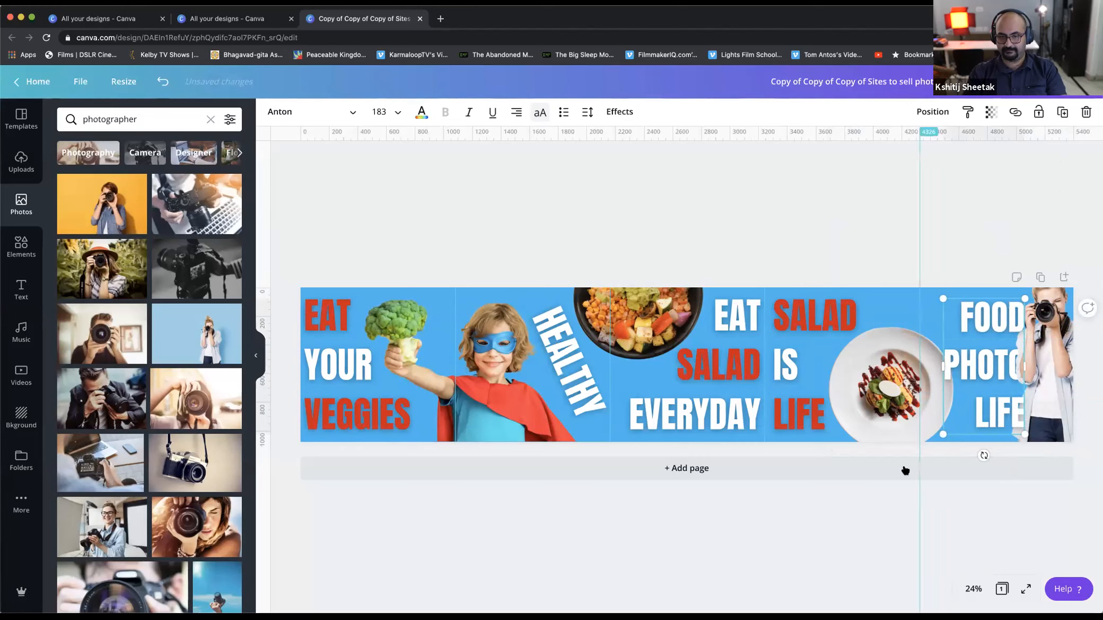
Bring the full photographer cutout forward one level and crop away its empty left side so it clears the salad plate.
left_click(910, 439)
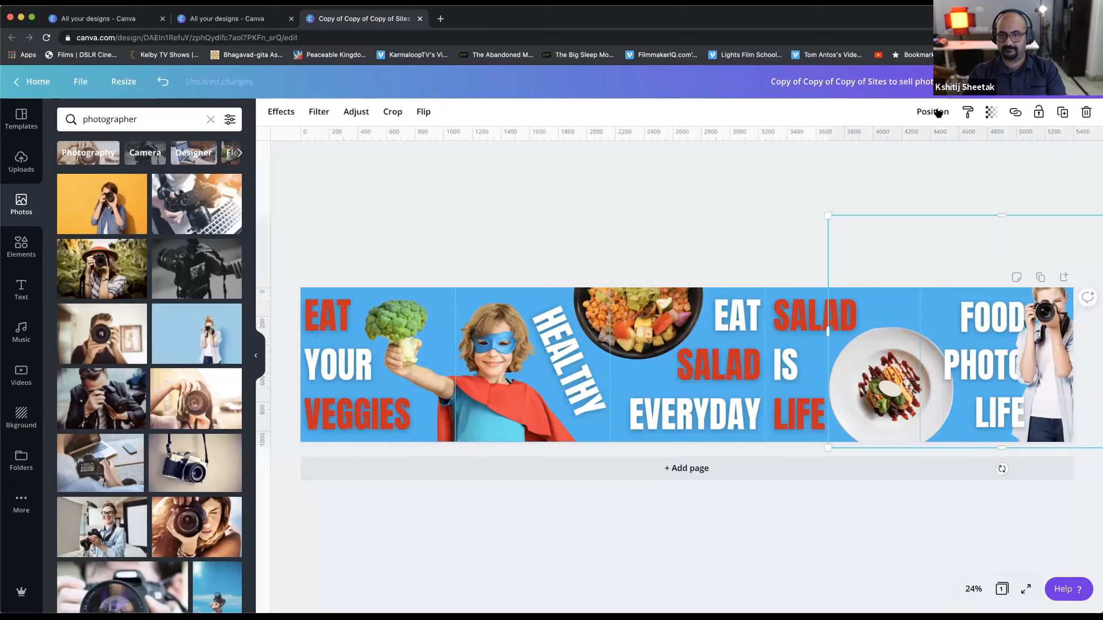
key("super+]")
left_click(949, 290)
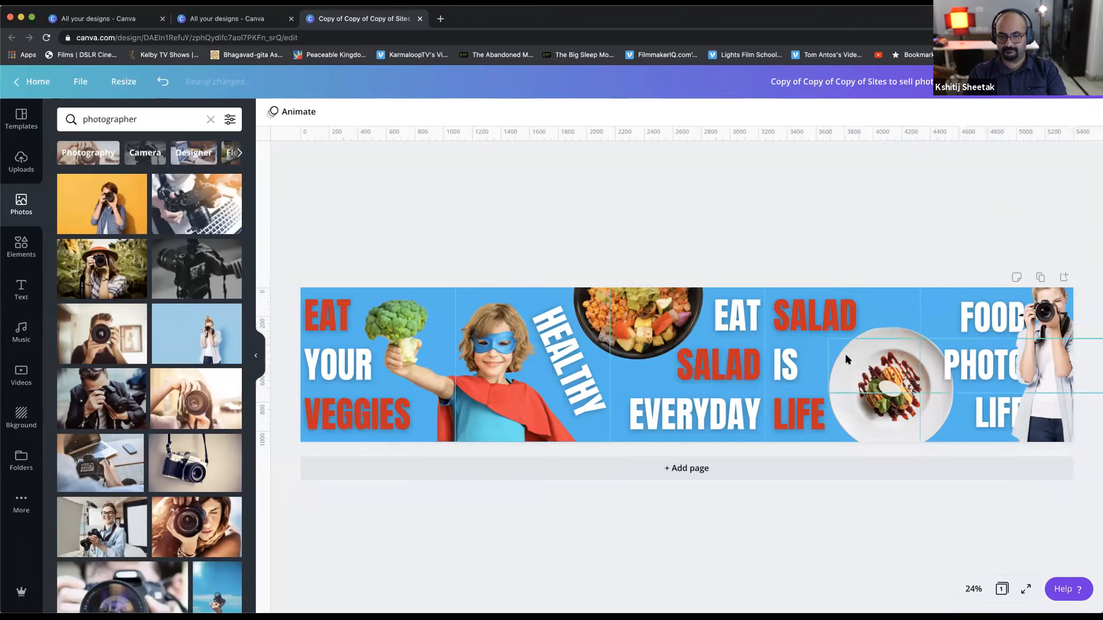
left_click(846, 408)
left_click_drag(845, 408, 922, 408)
Shrink the salad plate cutout slightly from its upper right corner to leave more room beside the fifth panel's text.
left_click(859, 403)
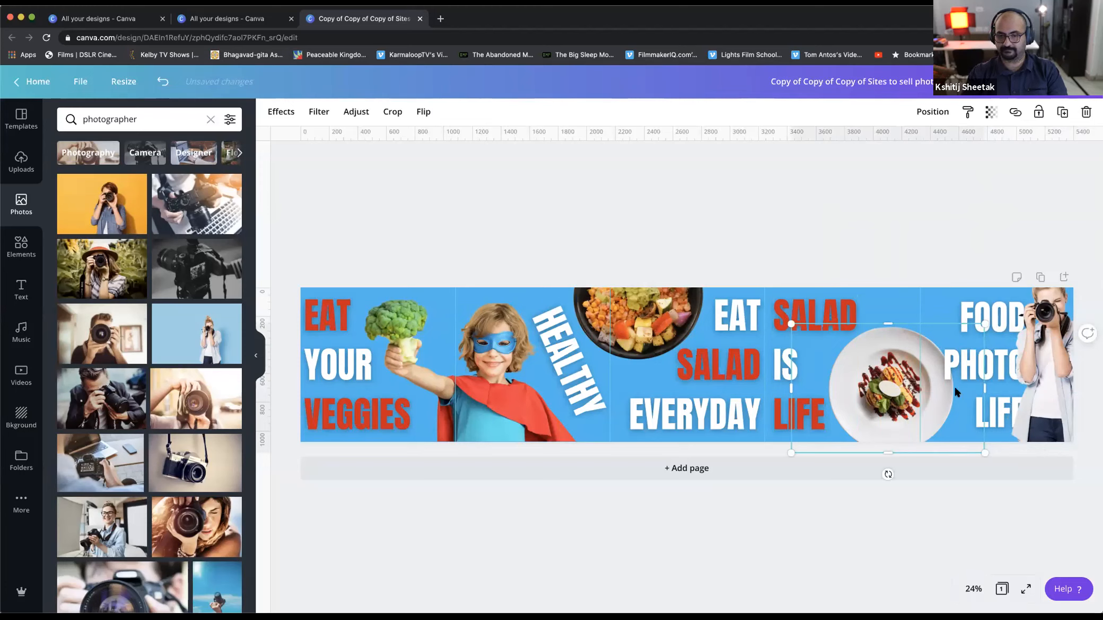
left_click_drag(980, 328, 973, 333)
left_click(935, 195)
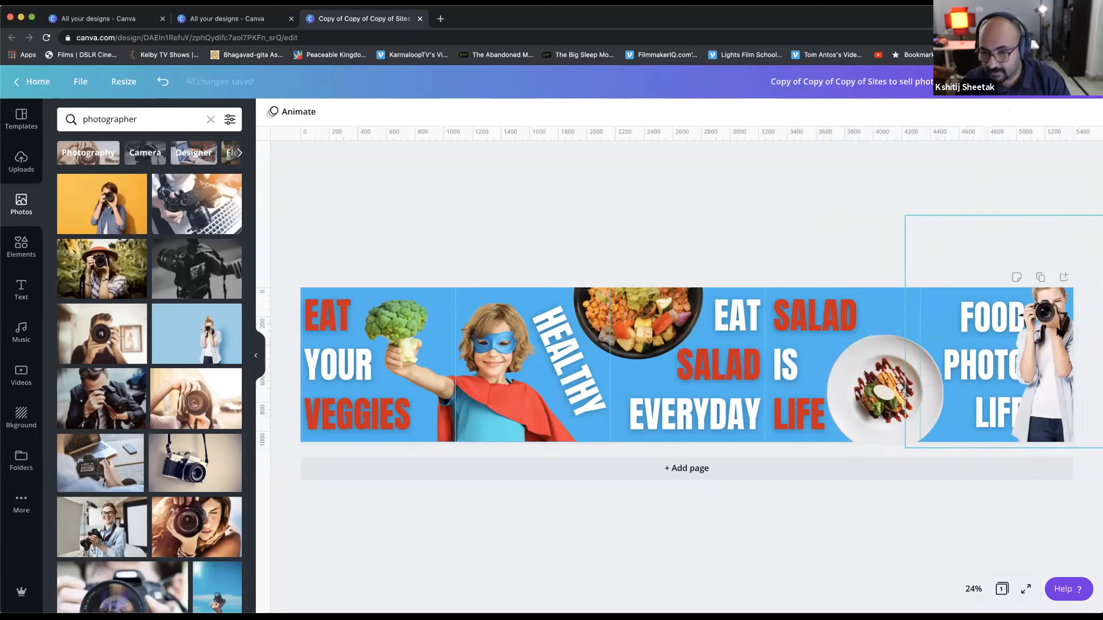
Send the full photographer cutout one level back, behind the "FOOD PHOTO LIFE" text.
left_click(1036, 326)
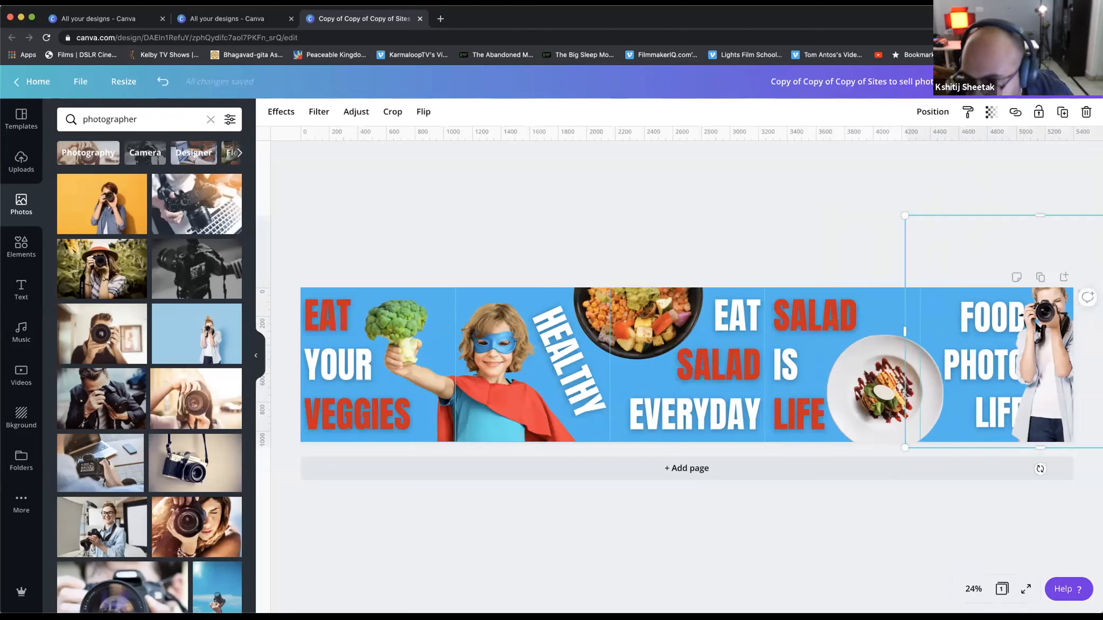
key("super+bracketleft")
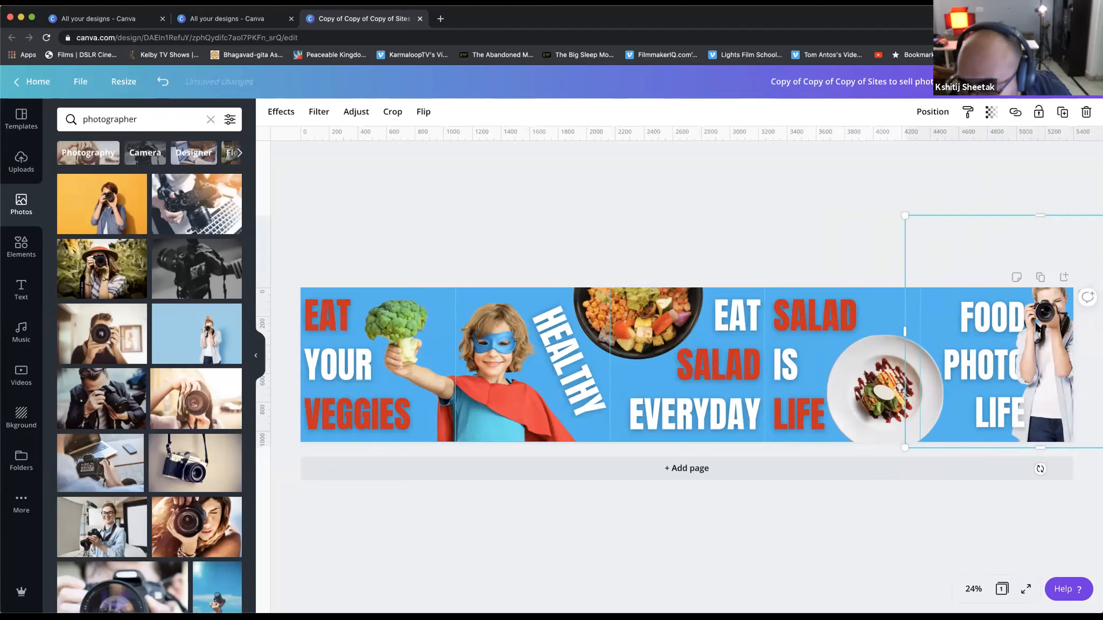
left_click(980, 182)
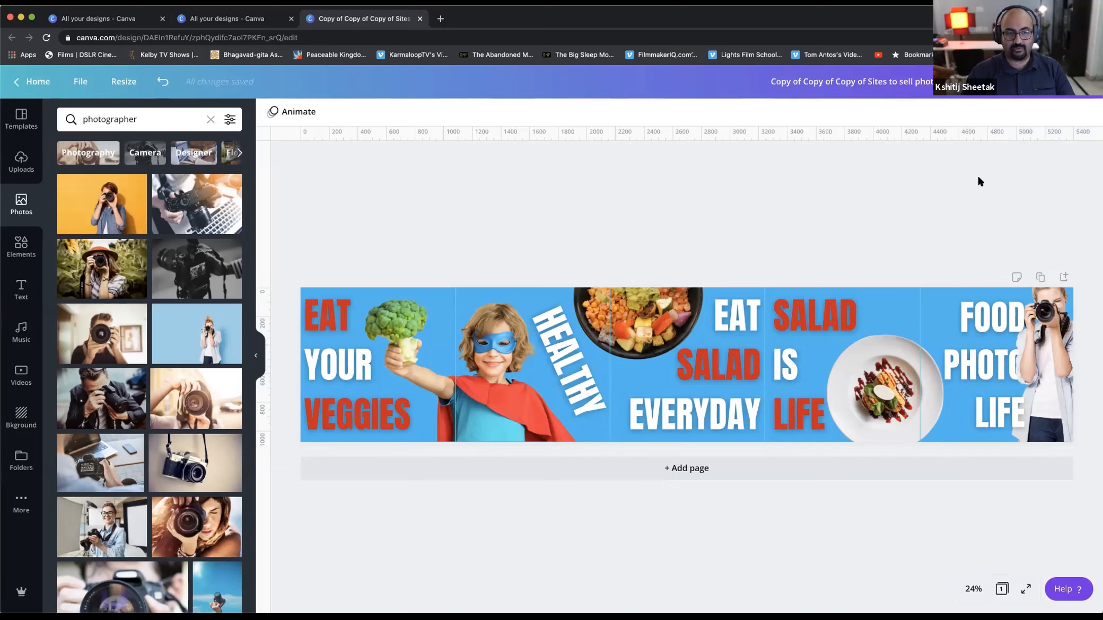
Download the finished banner as a PNG and dismiss the saved-design dialog.
left_click(1037, 81)
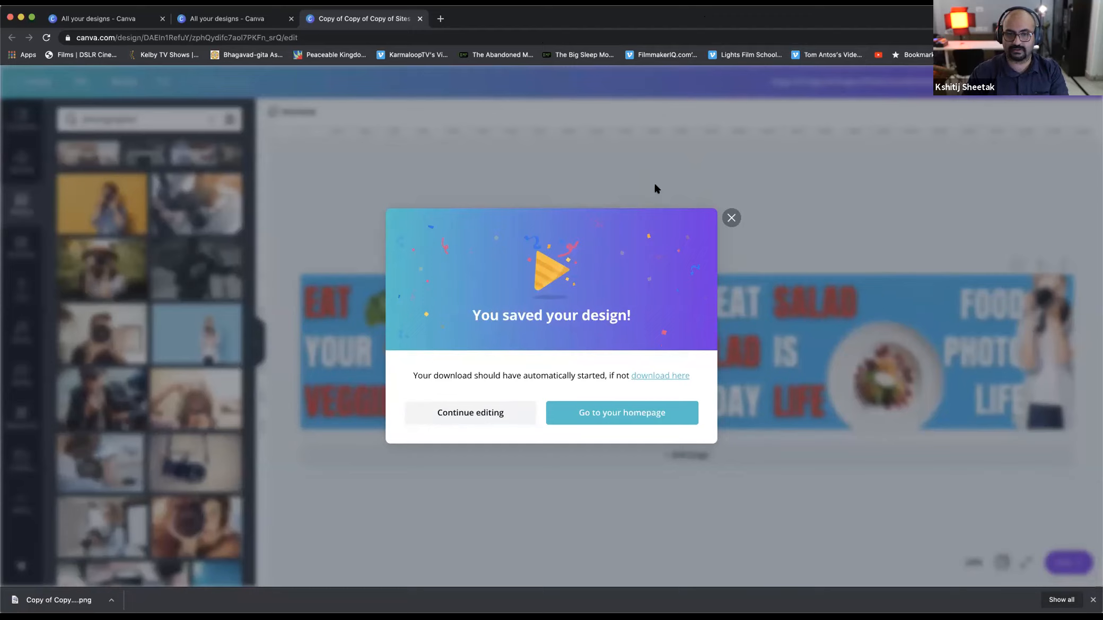
left_click(731, 218)
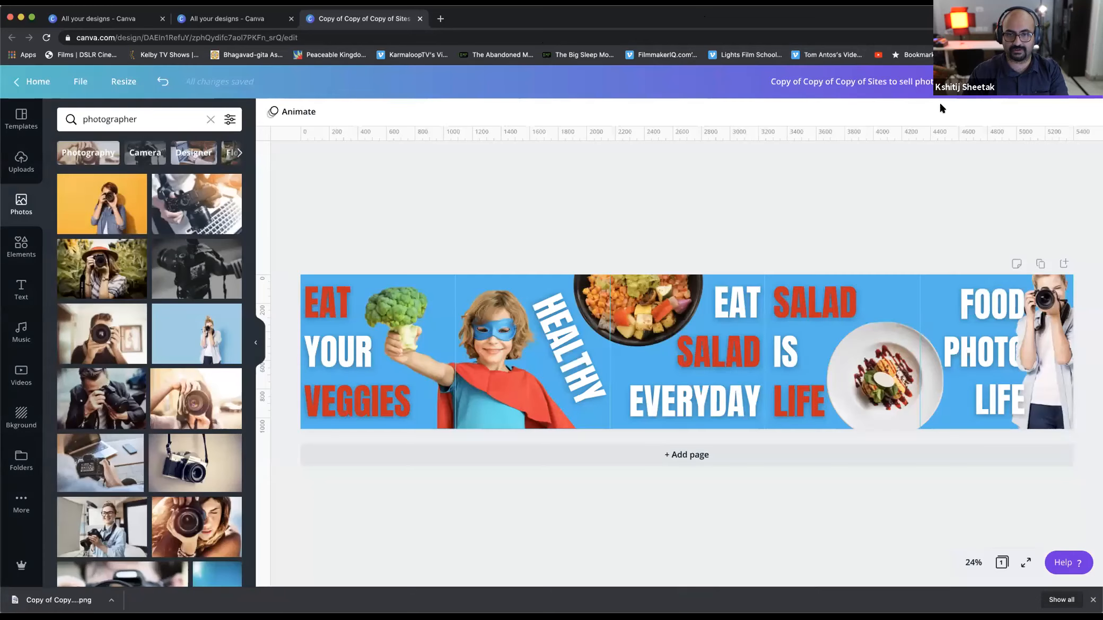
Review the file types offered for downloading the banner, keeping PNG, and close the download options.
left_click(1041, 81)
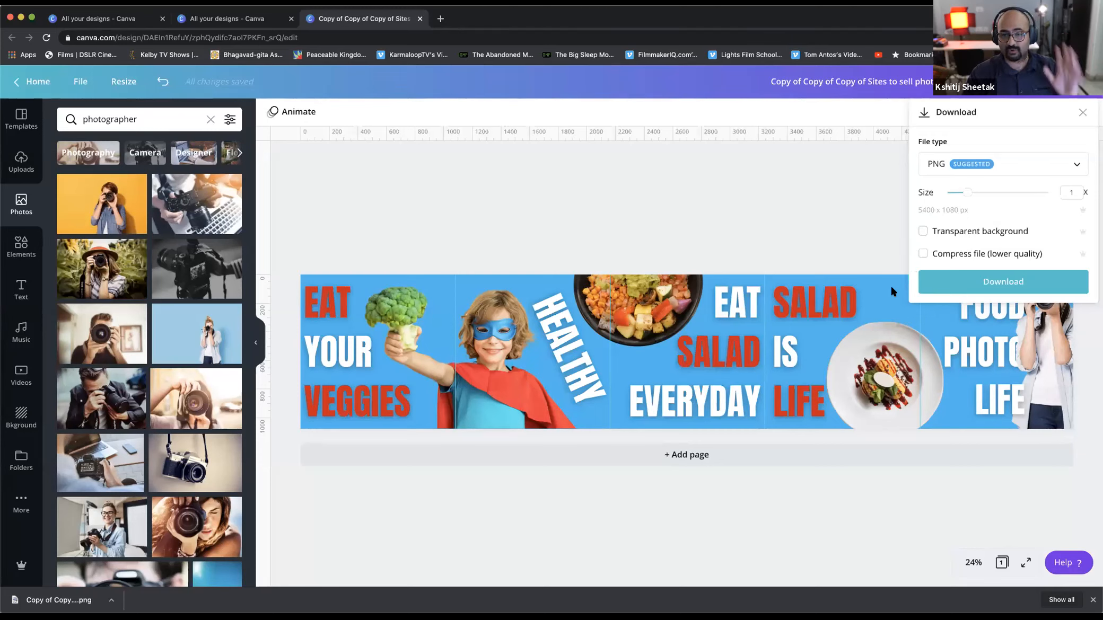
left_click(962, 164)
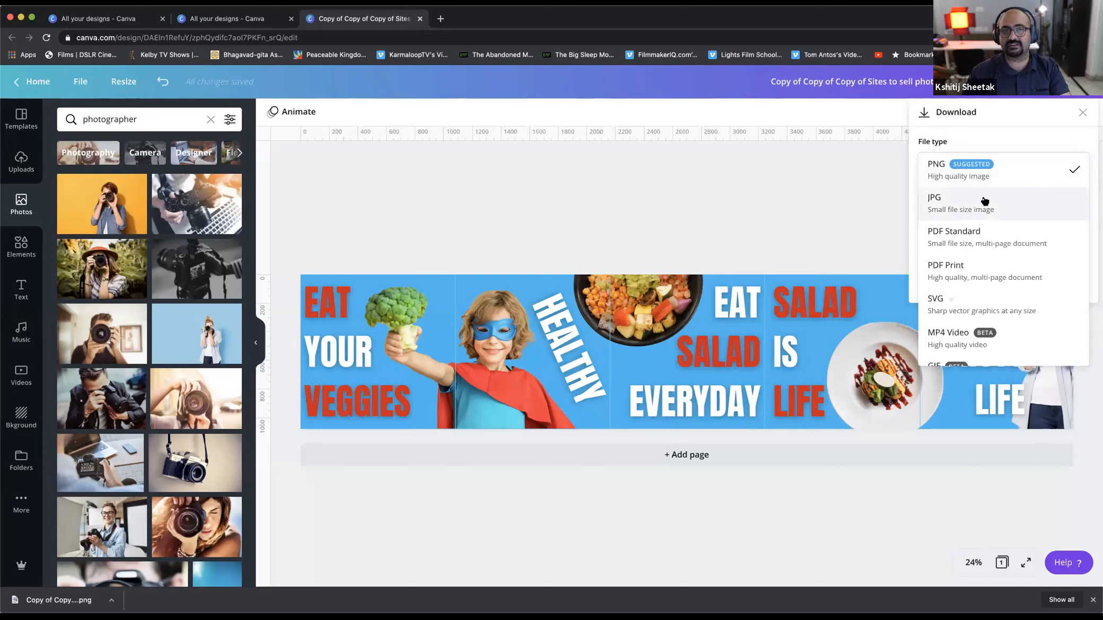
scroll(985, 223, "down", 1)
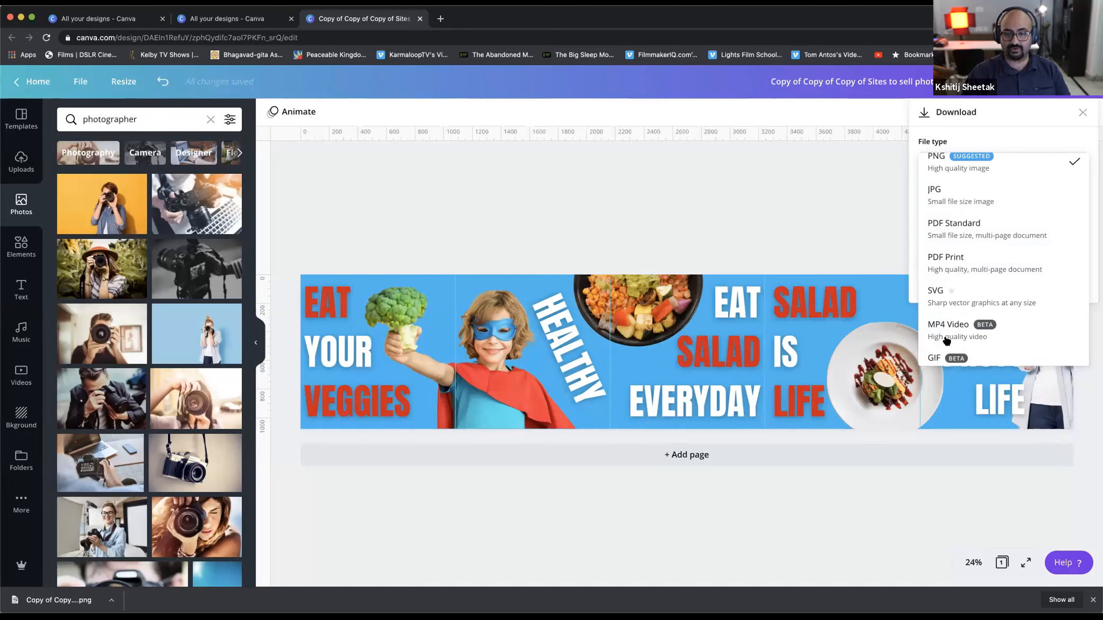
scroll(946, 310, "down", 1)
left_click(855, 236)
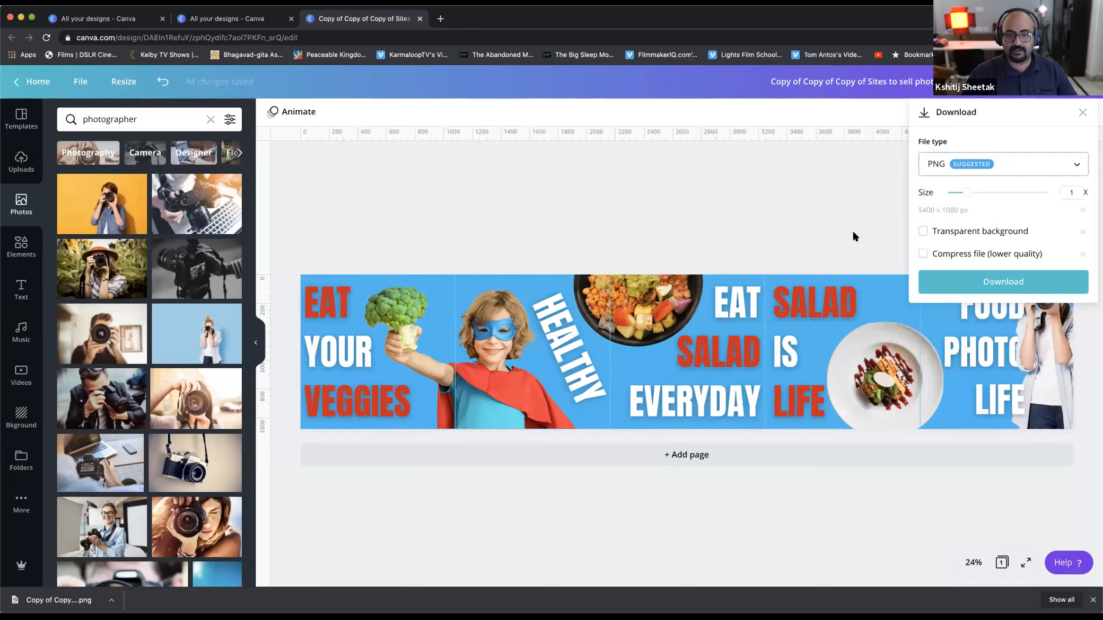
left_click(857, 227)
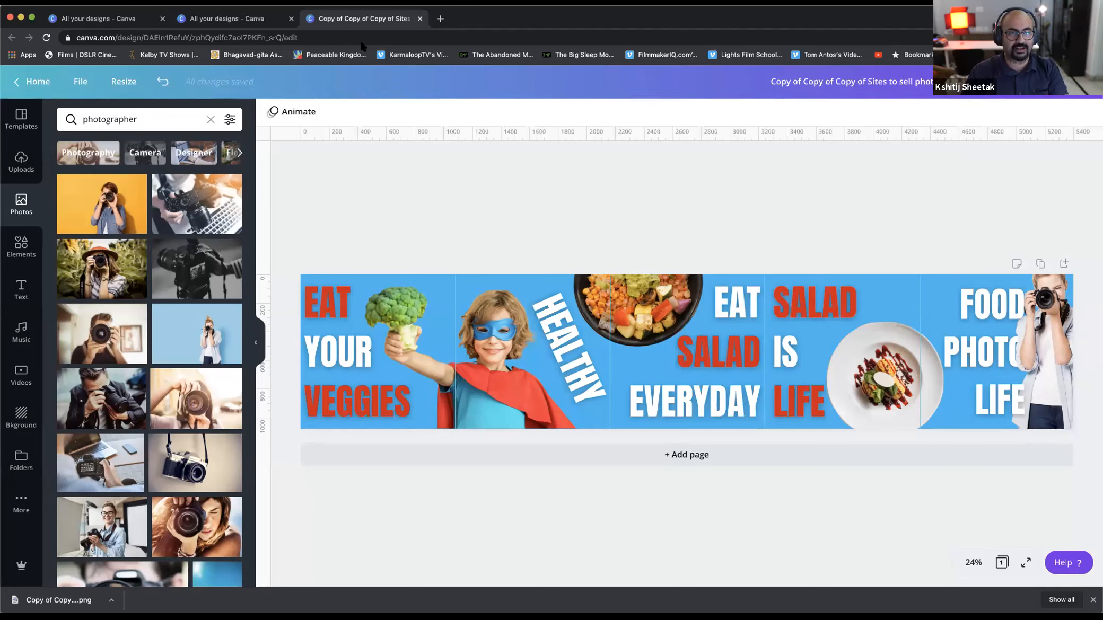
Switch to the overview of all designs.
left_click(197, 21)
key("ctrl+Tab")
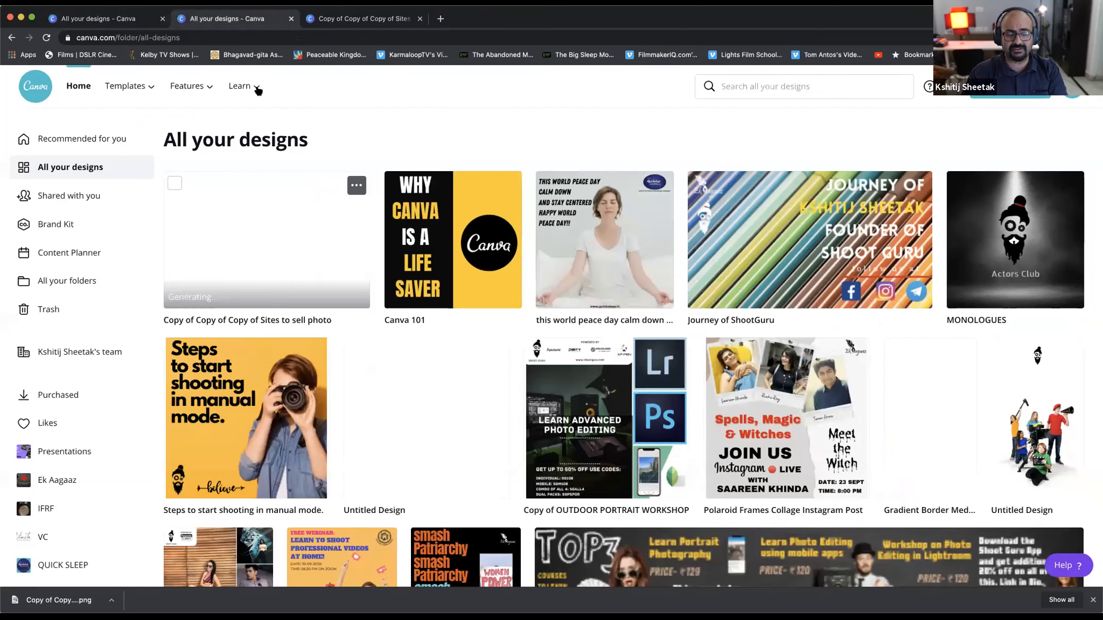
mouse_move(257, 91)
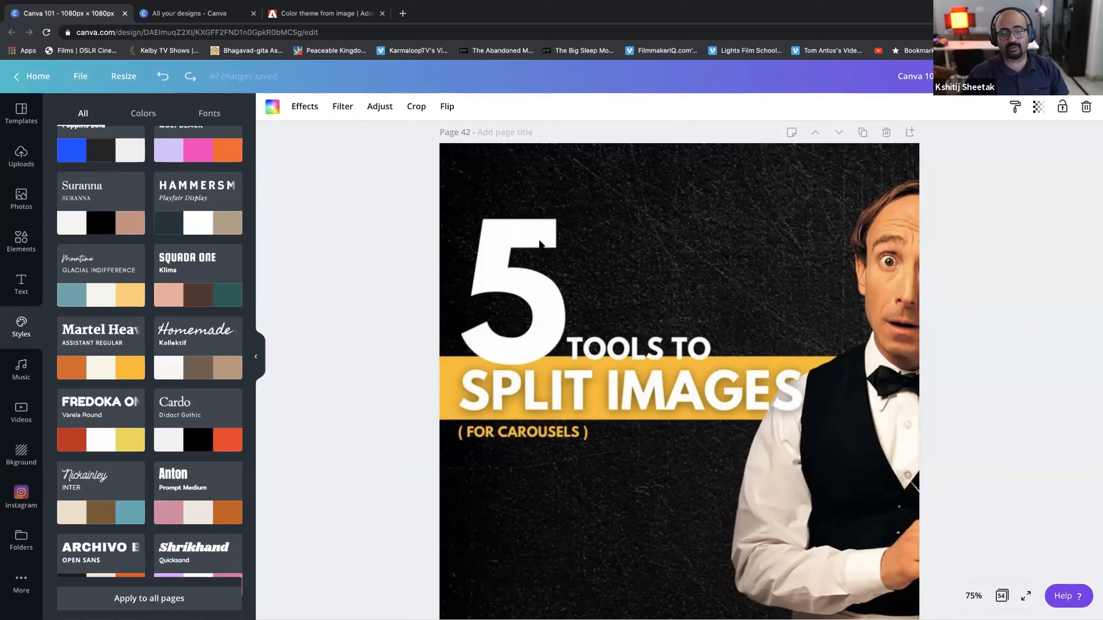
Look through the Canva 101 presentation's pages on tools for splitting carousel images, from the example page to the third tool.
scroll(575, 265, "down", 10)
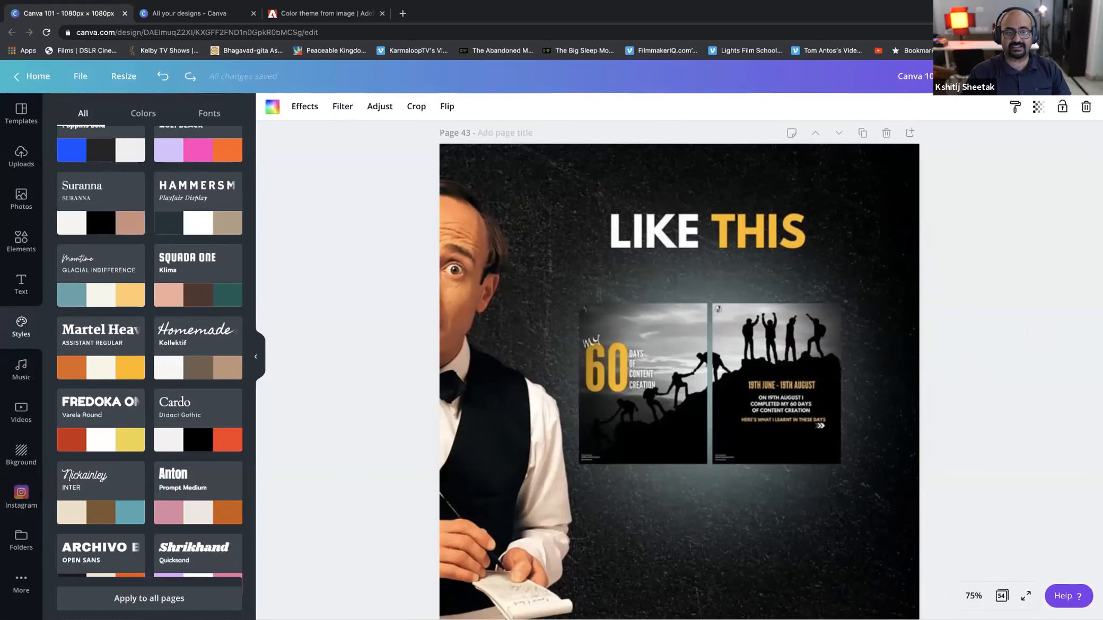
scroll(680, 374, "down", 1)
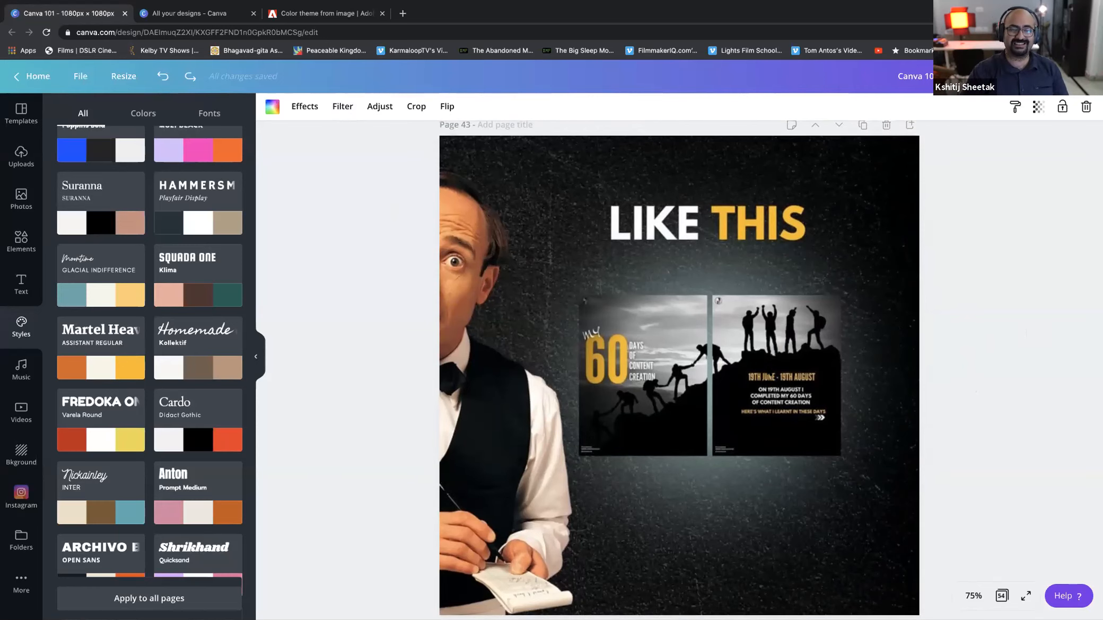
left_click(188, 16)
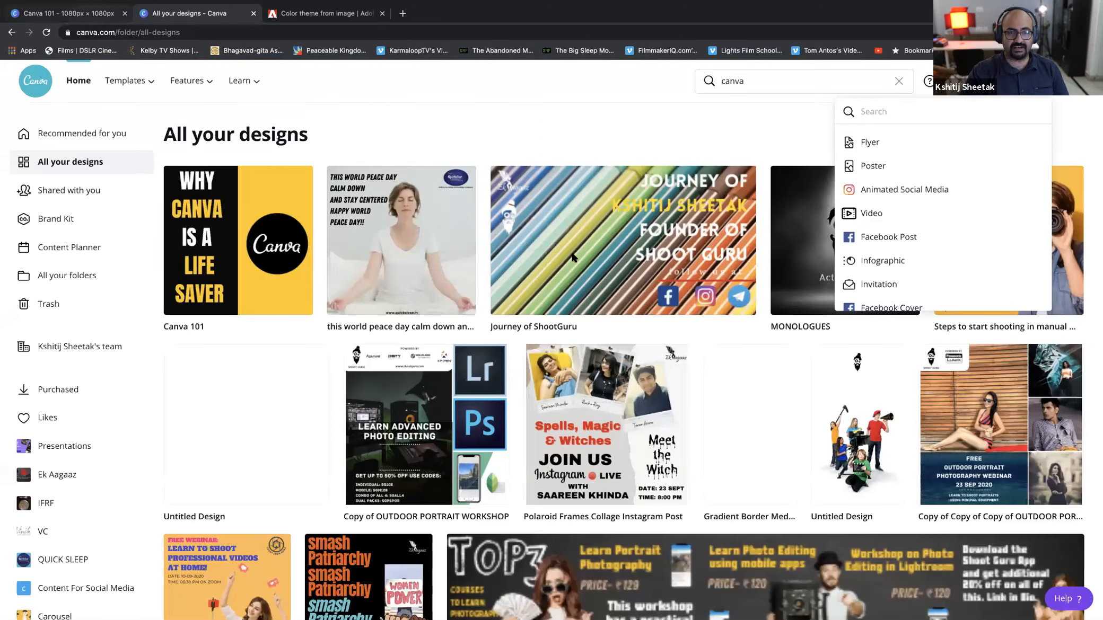
key("ctrl+shift+Tab")
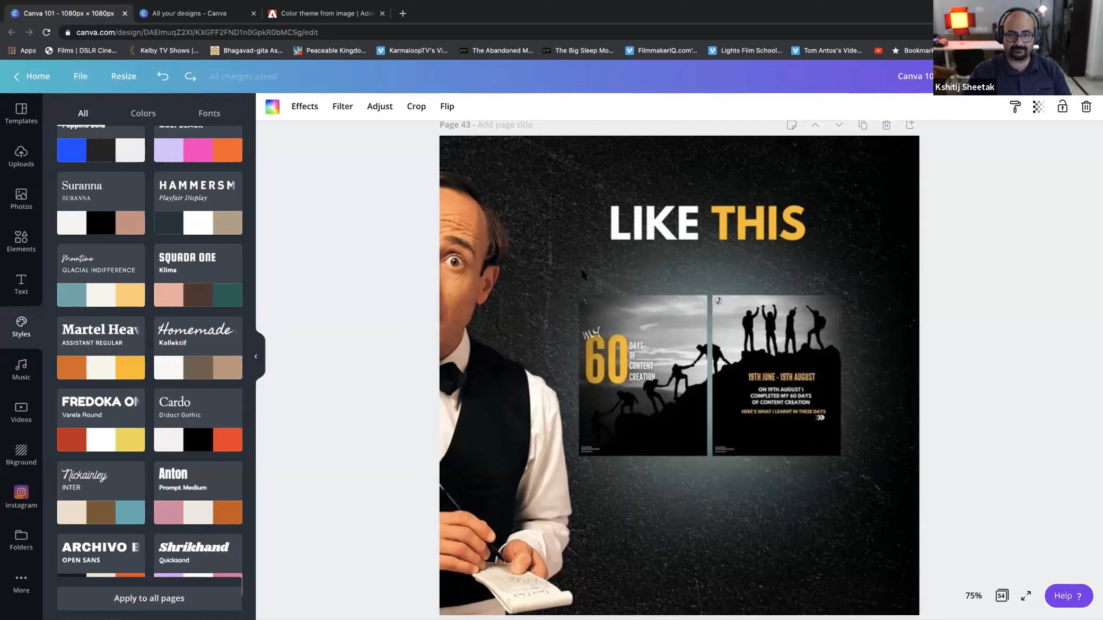
scroll(581, 274, "down", 10)
scroll(582, 274, "up", 1)
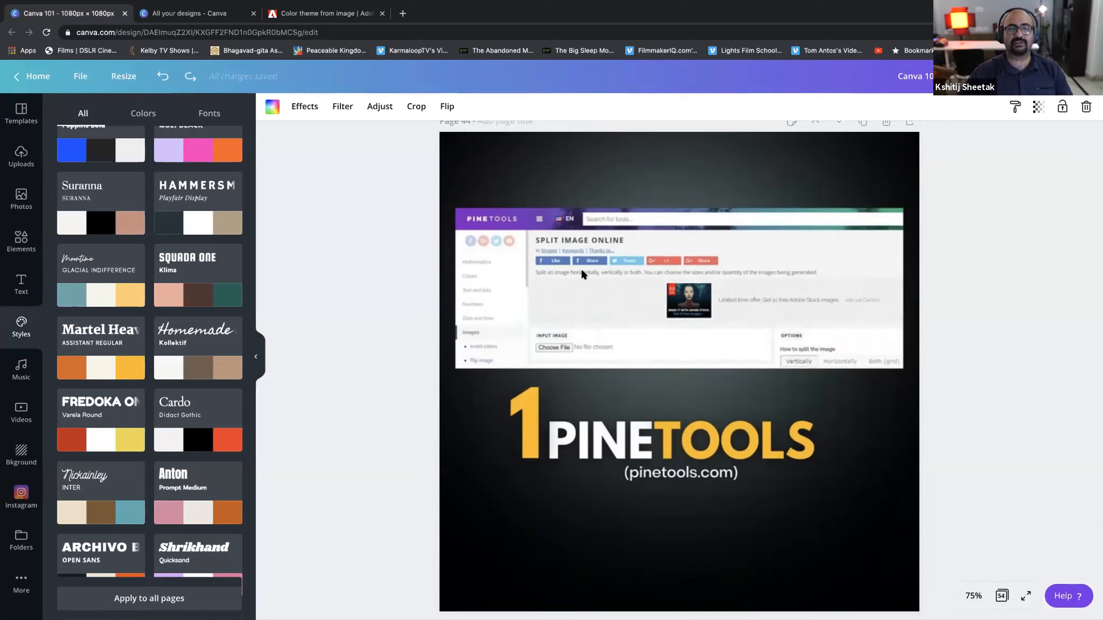
scroll(582, 273, "down", 10)
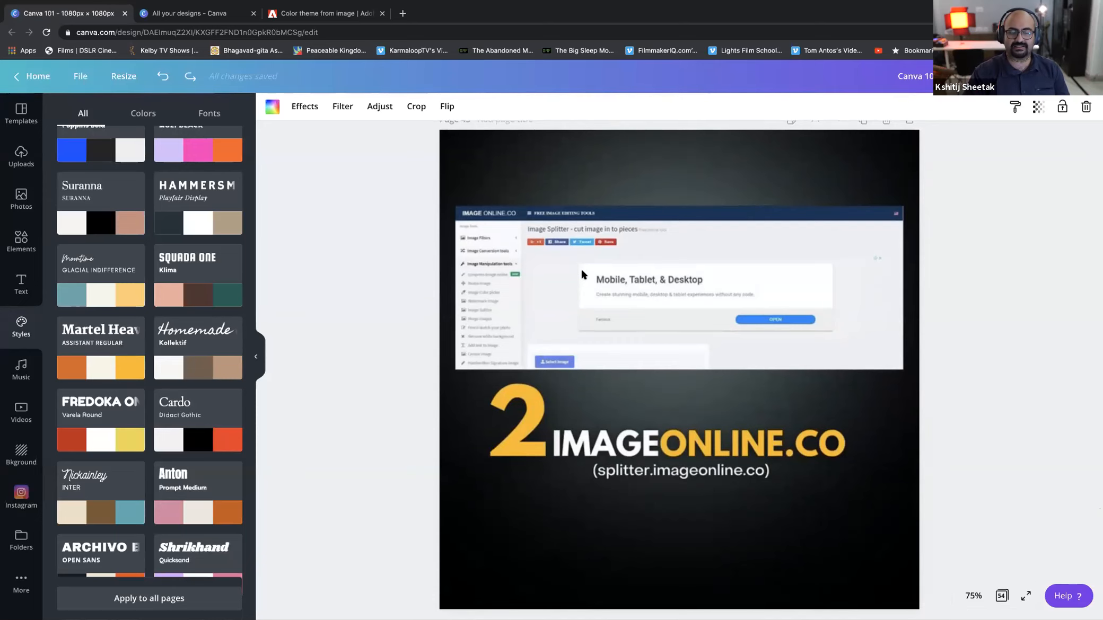
scroll(581, 275, "down", 10)
scroll(582, 274, "down", 1)
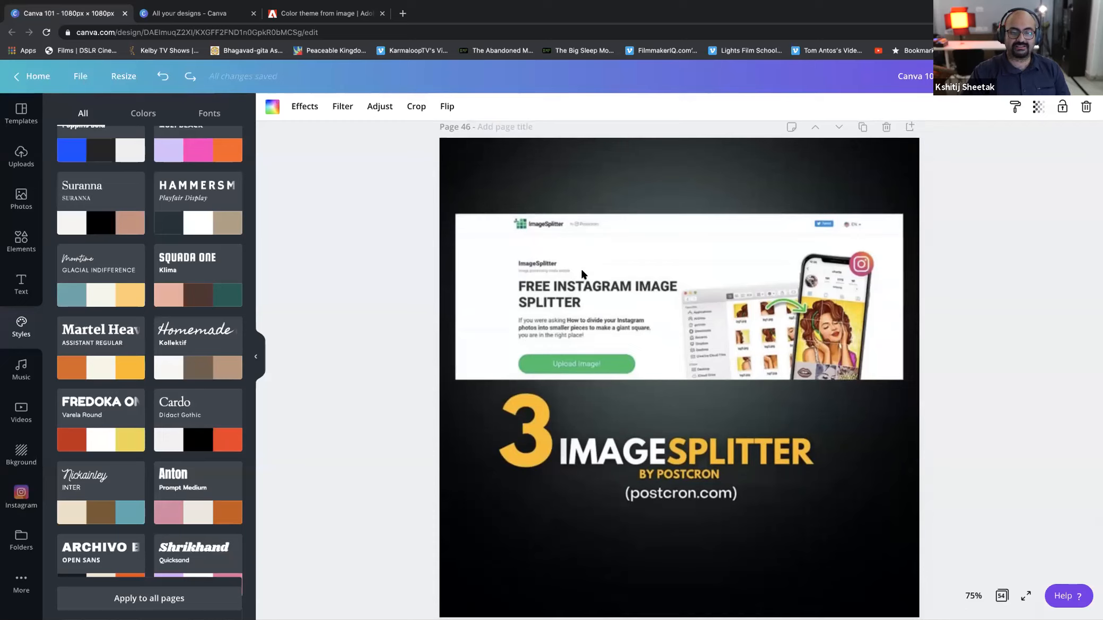
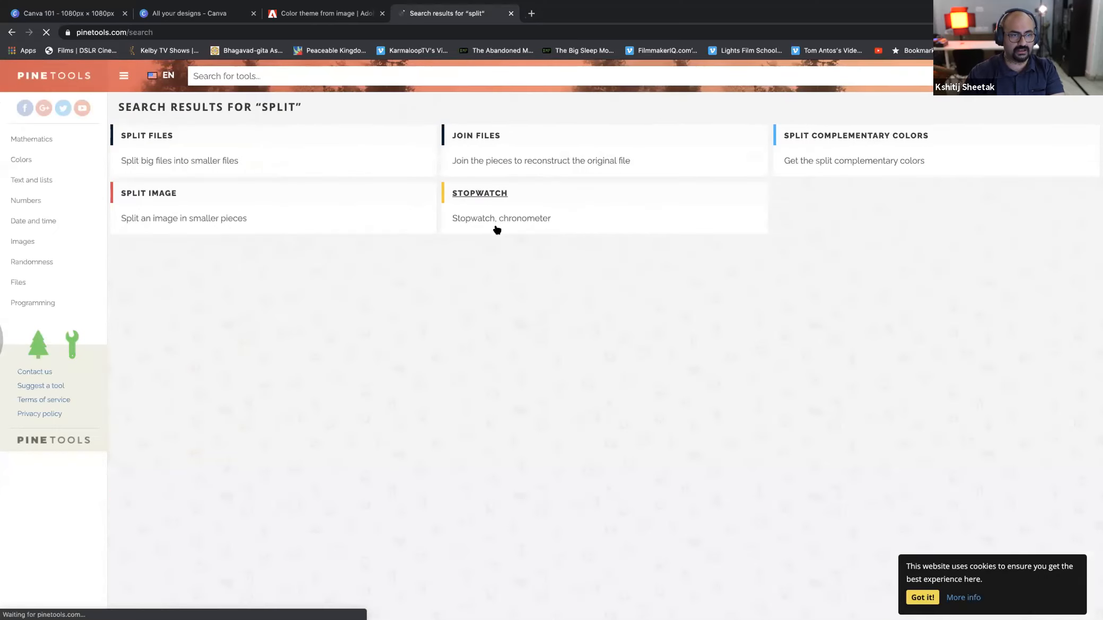
Open the PineTools Split Image tool and load the downloaded banner PNG as the input image.
left_click(136, 194)
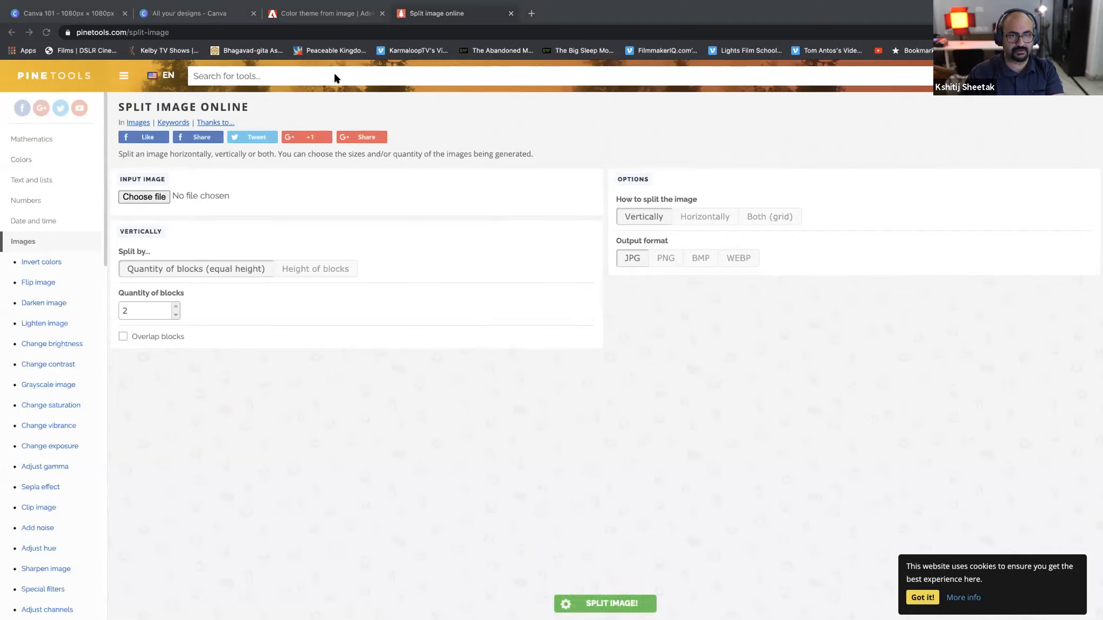
left_click(670, 405)
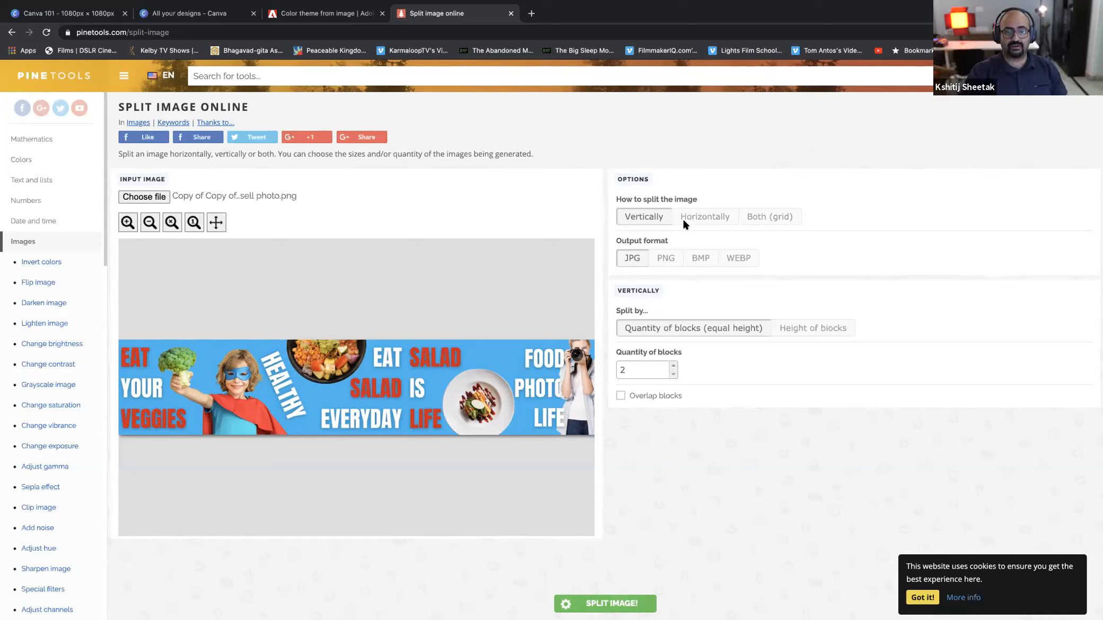
Split the banner horizontally into 5 blocks of equal width with PNG as the output format.
left_click(699, 221)
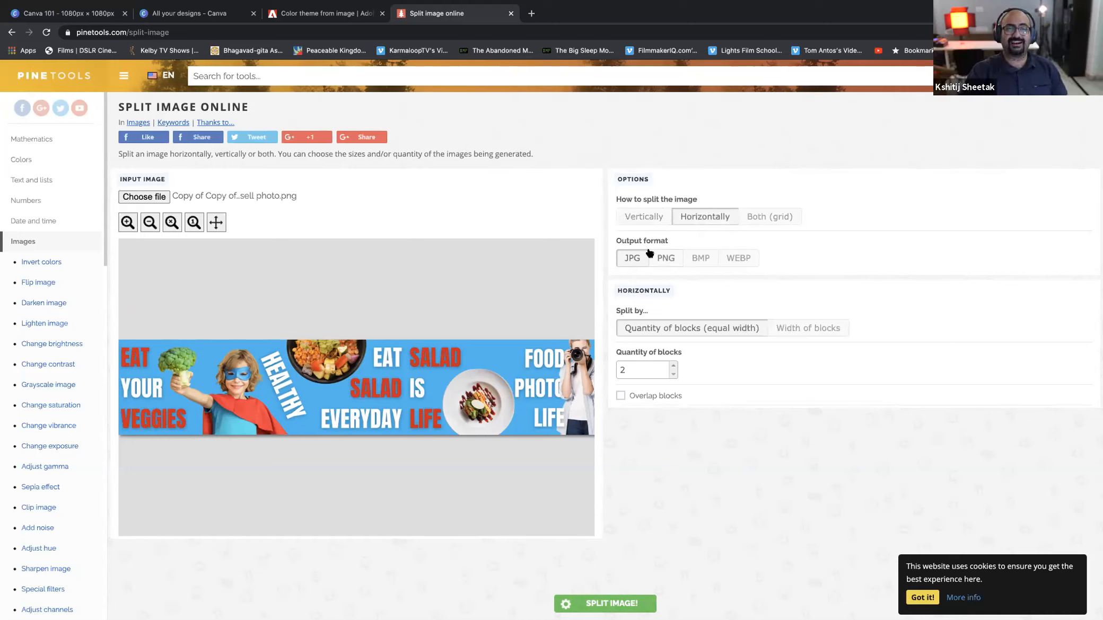
left_click(666, 259)
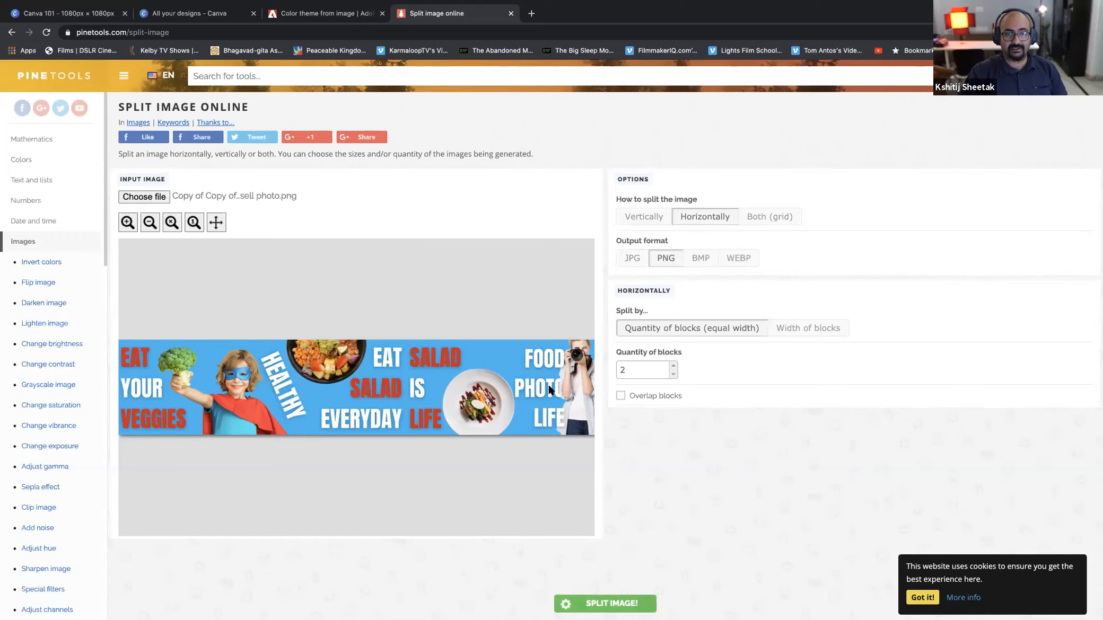
left_click(671, 366)
left_click(672, 366)
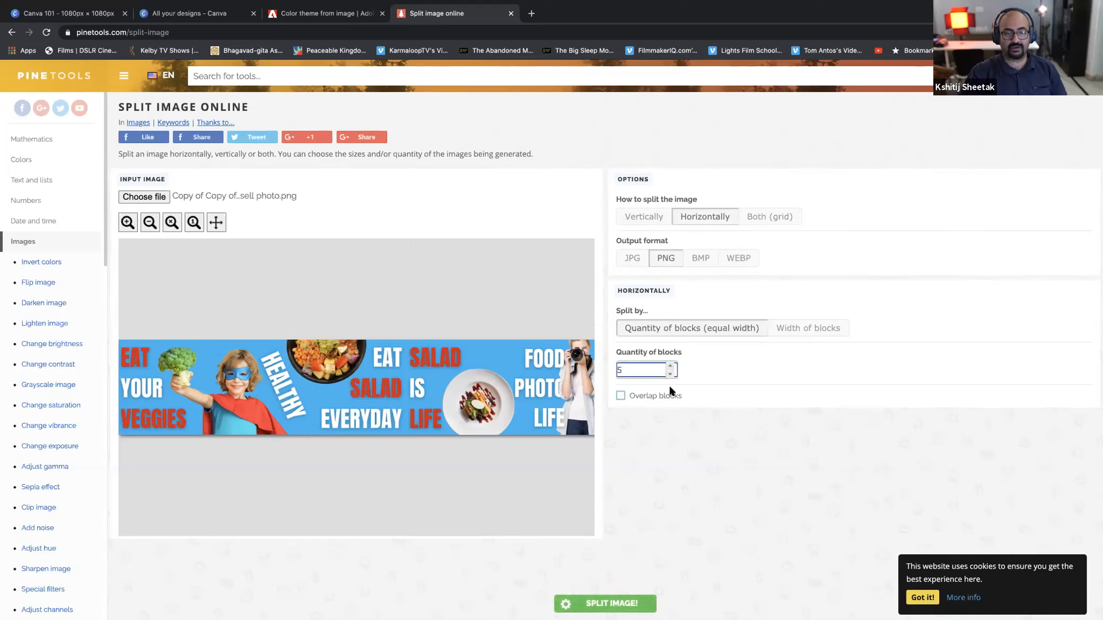
left_click(610, 604)
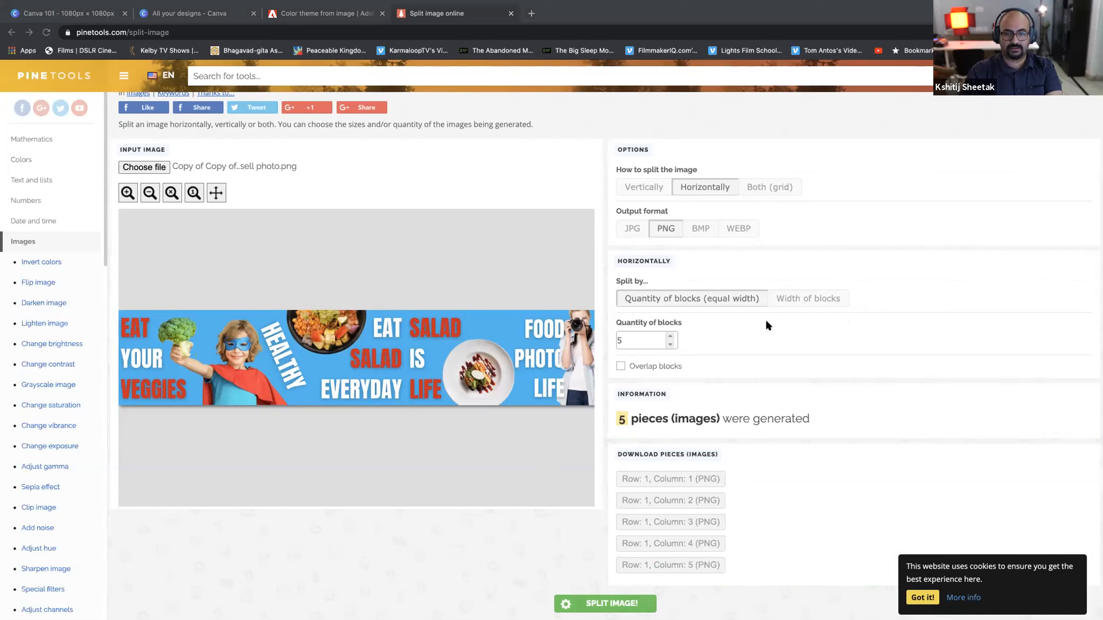
Download all five split pieces of the banner as PNG files, from column 1 through column 5.
left_click(679, 501)
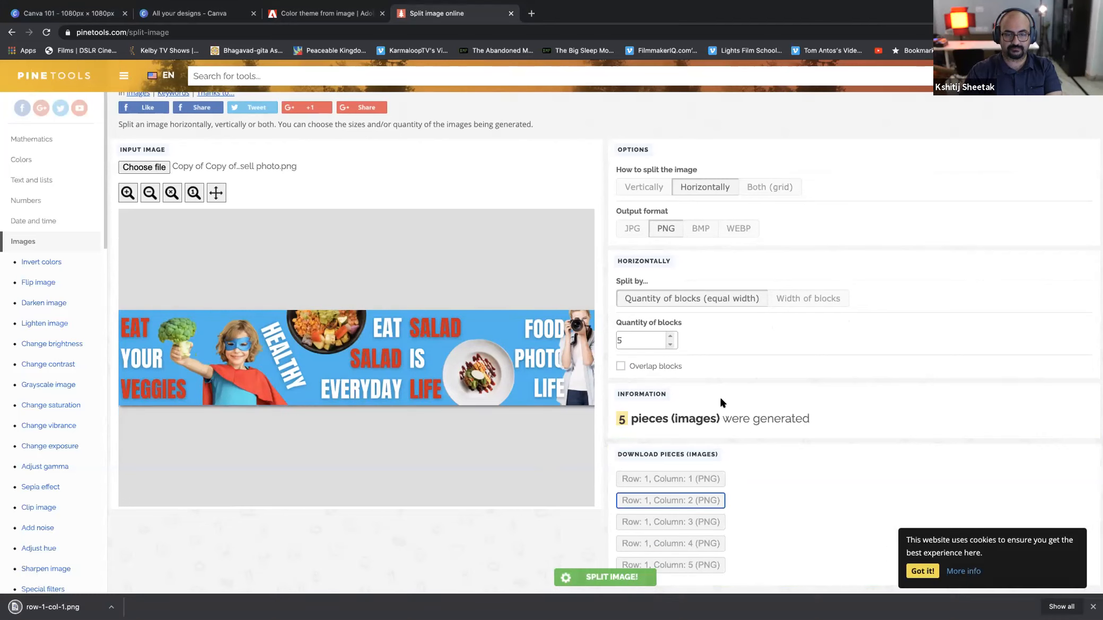
left_click(687, 502)
left_click(683, 523)
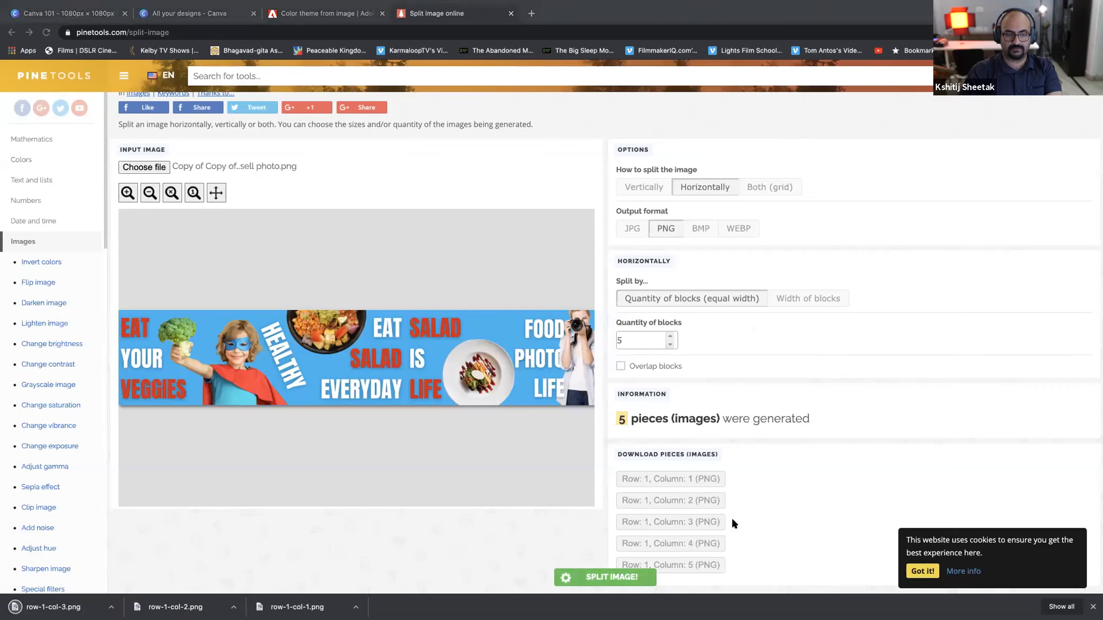
left_click(706, 564)
left_click(703, 565)
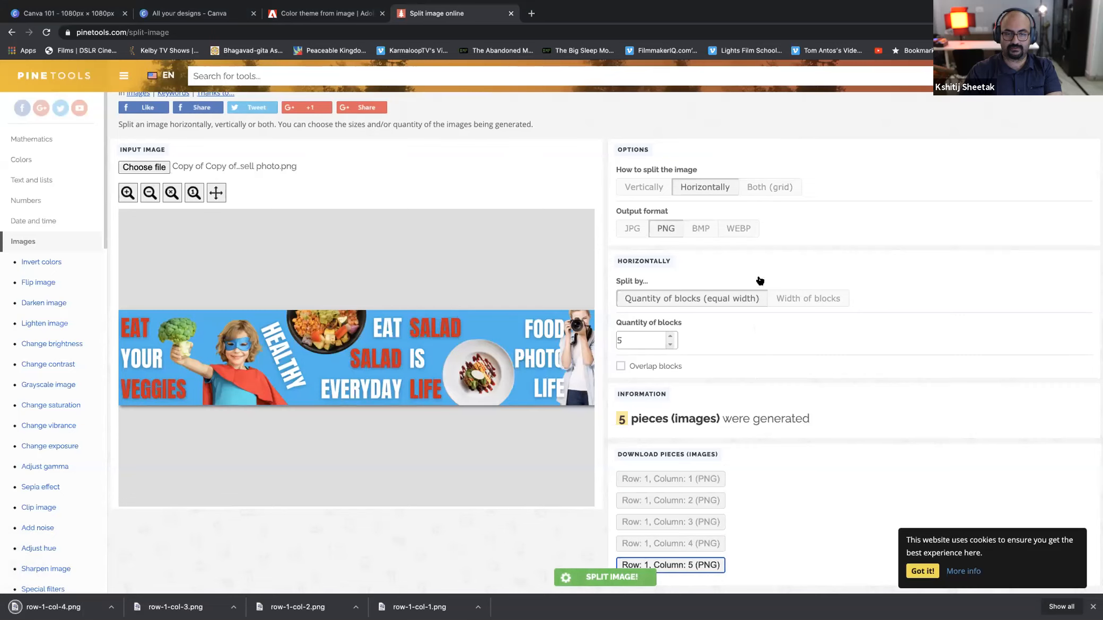
left_click(684, 564)
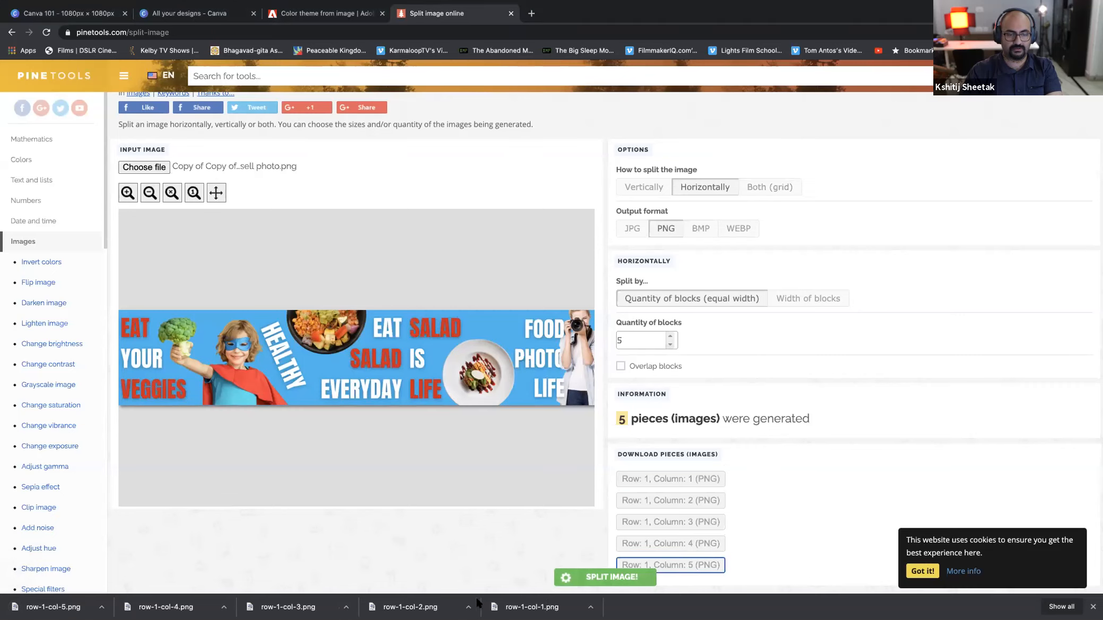
Reveal the downloaded row-1-col-1.png in Finder, hide the browser window behind it and move the Finder window towards the desktop's upper-left corner.
left_click(600, 610)
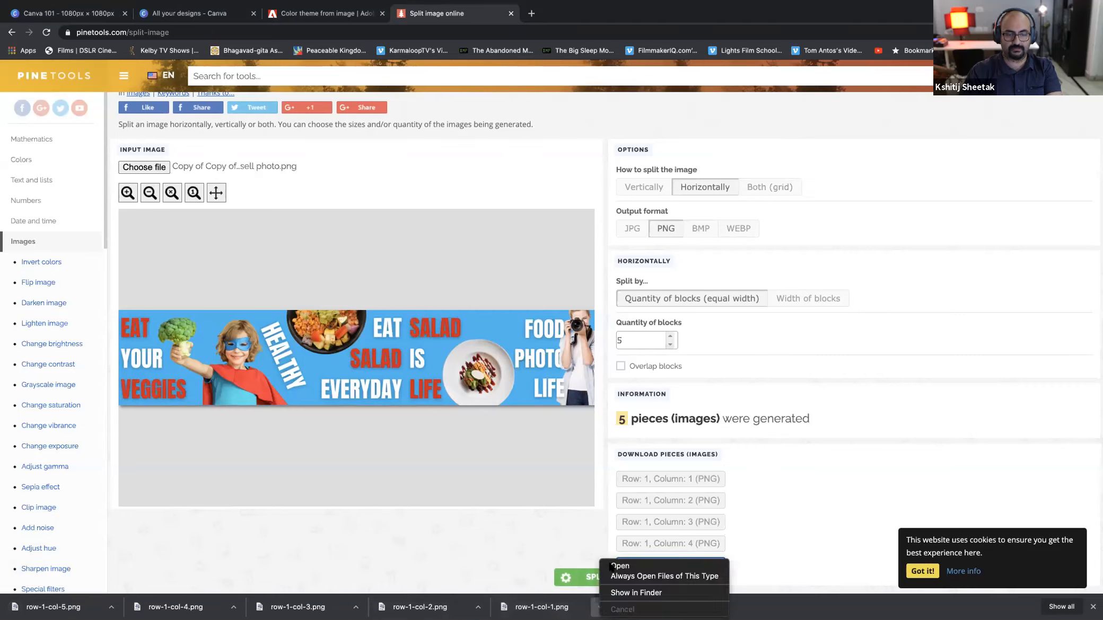
left_click(618, 593)
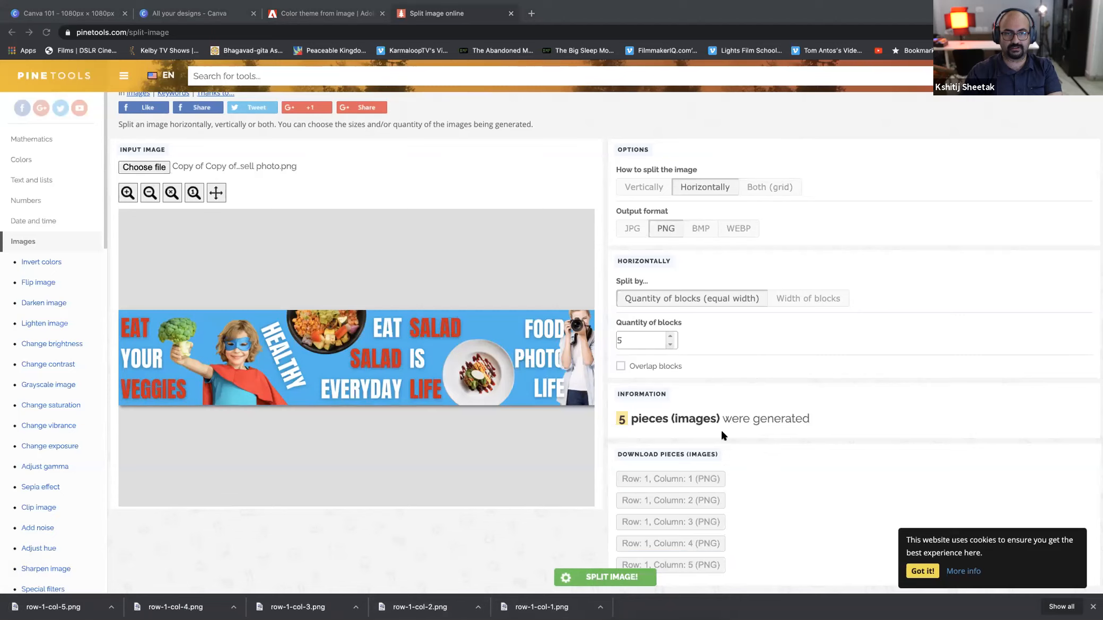
left_click(724, 436)
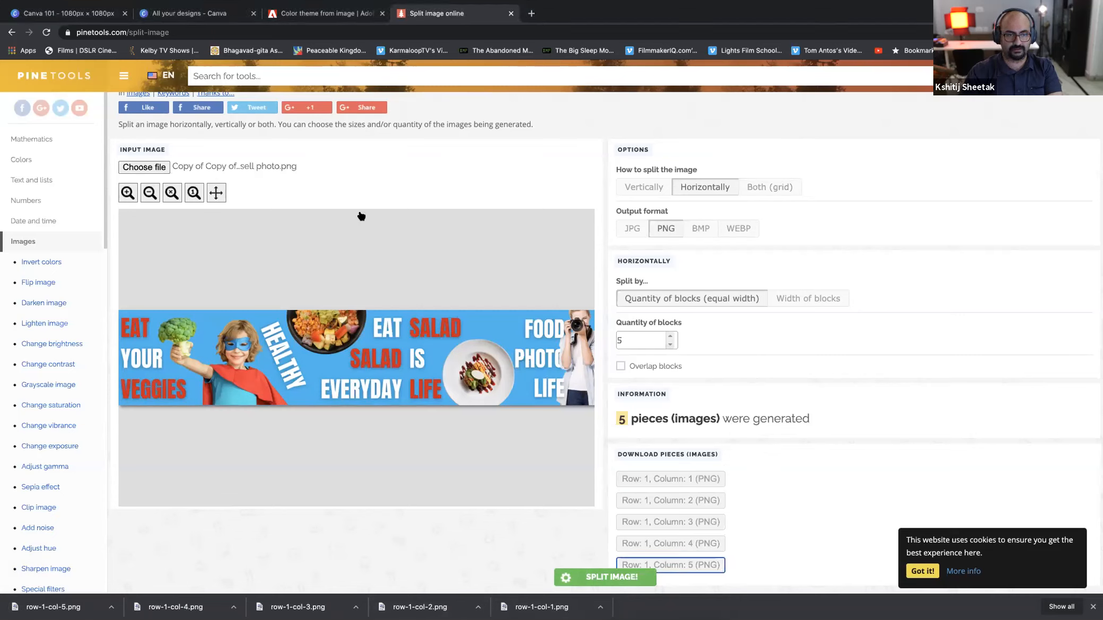
key("ctrl+Left")
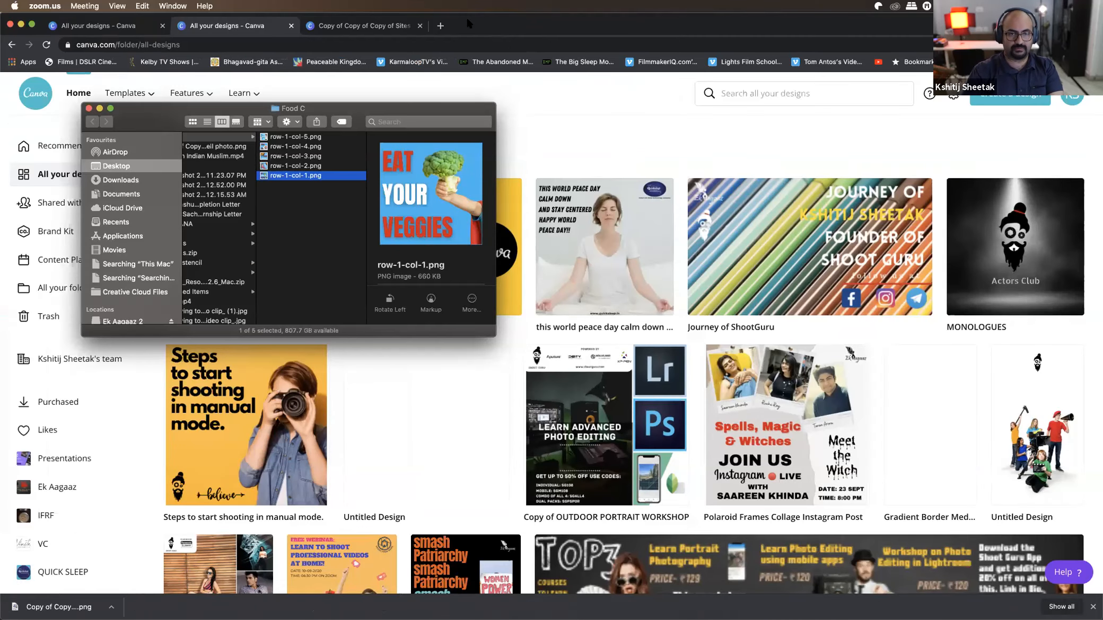
left_click(506, 162)
key("super+h")
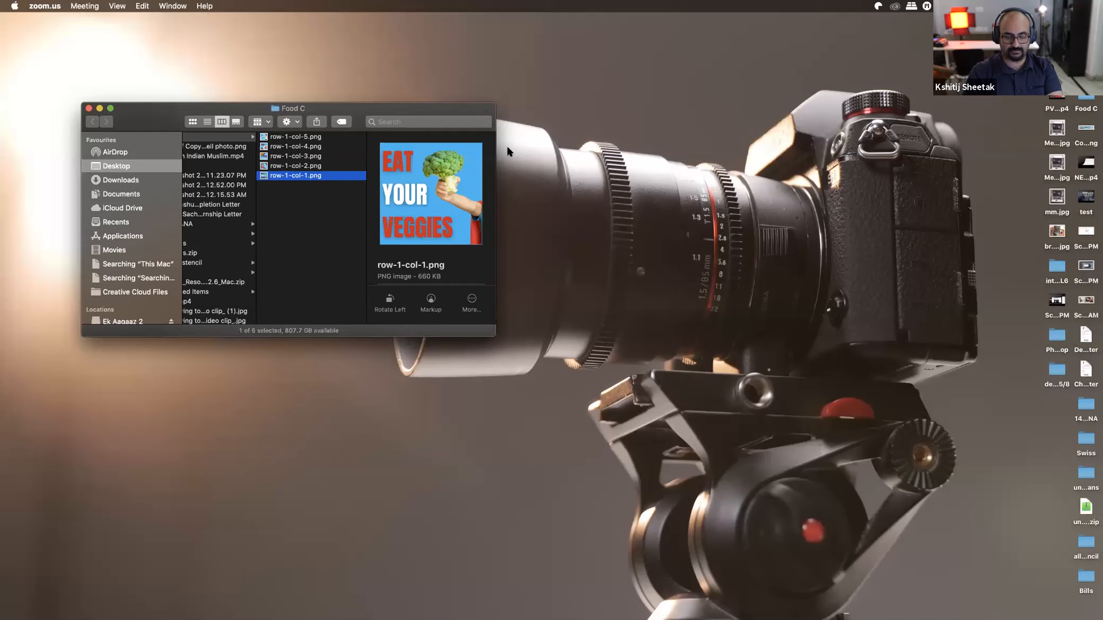
left_click(508, 152)
key("super+Tab")
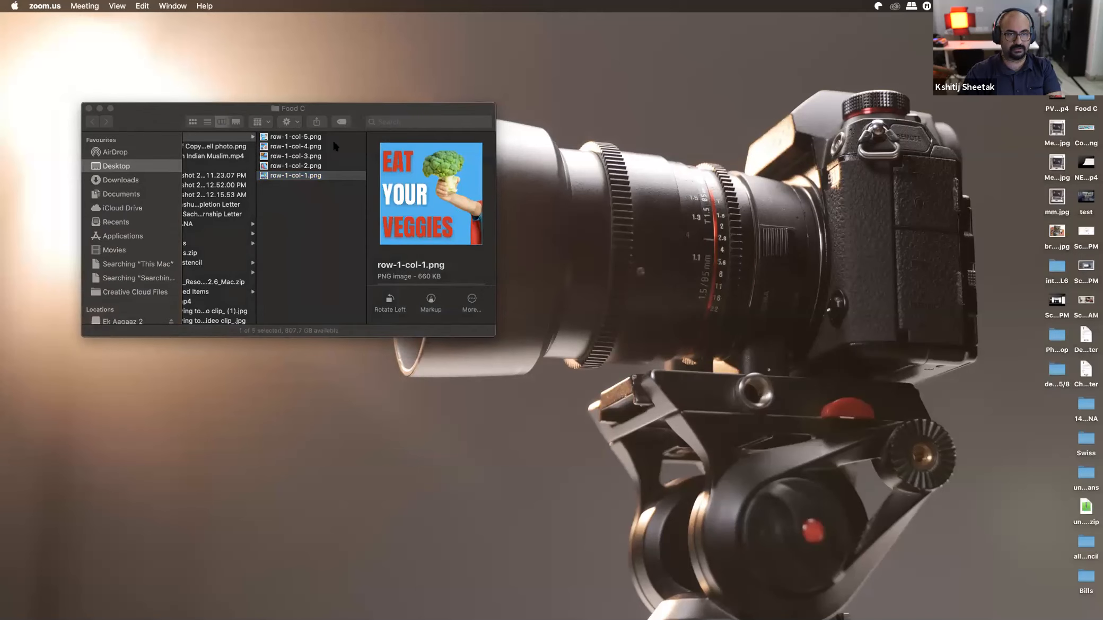
left_click_drag(371, 106, 318, 49)
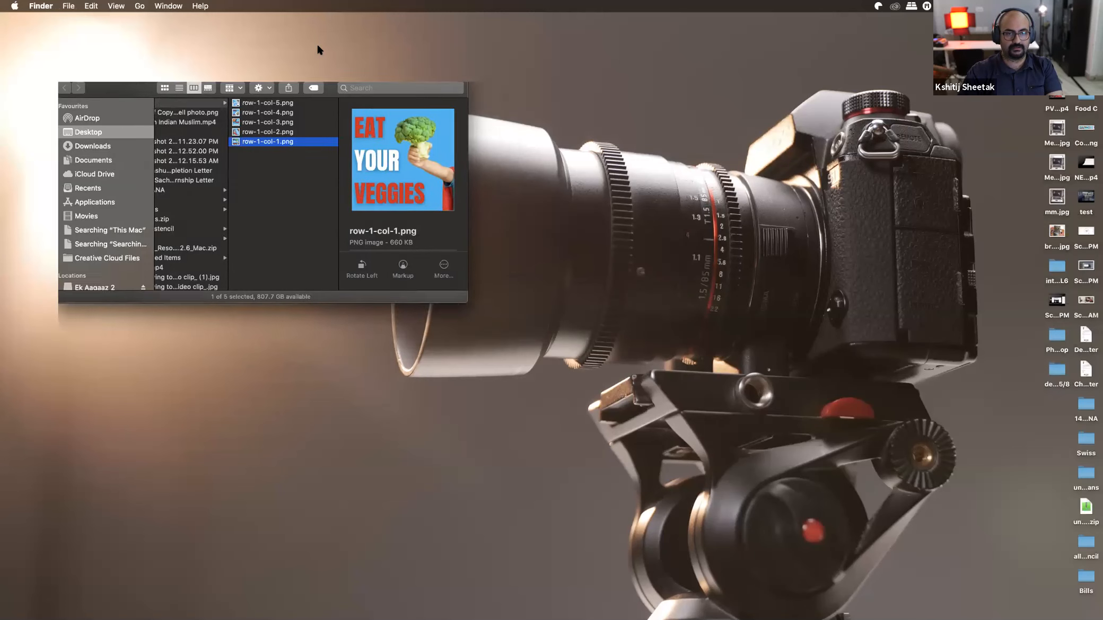
Preview the five split images in order from row-1-col-1.png to row-1-col-5.png, checking how each panel continues into its neighbour.
key("space")
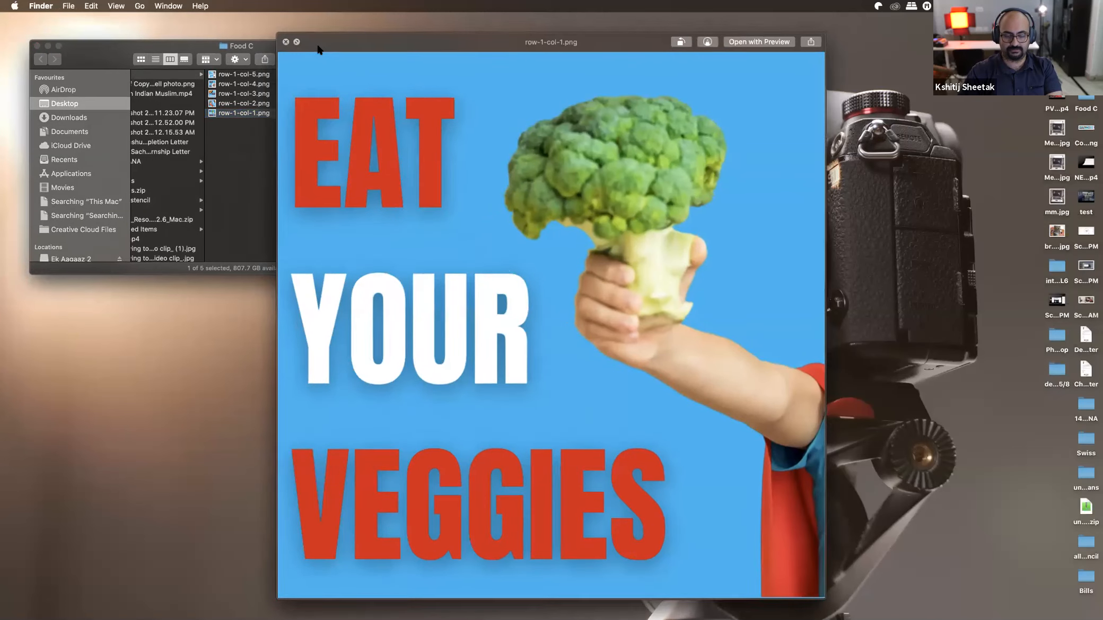
key("Up")
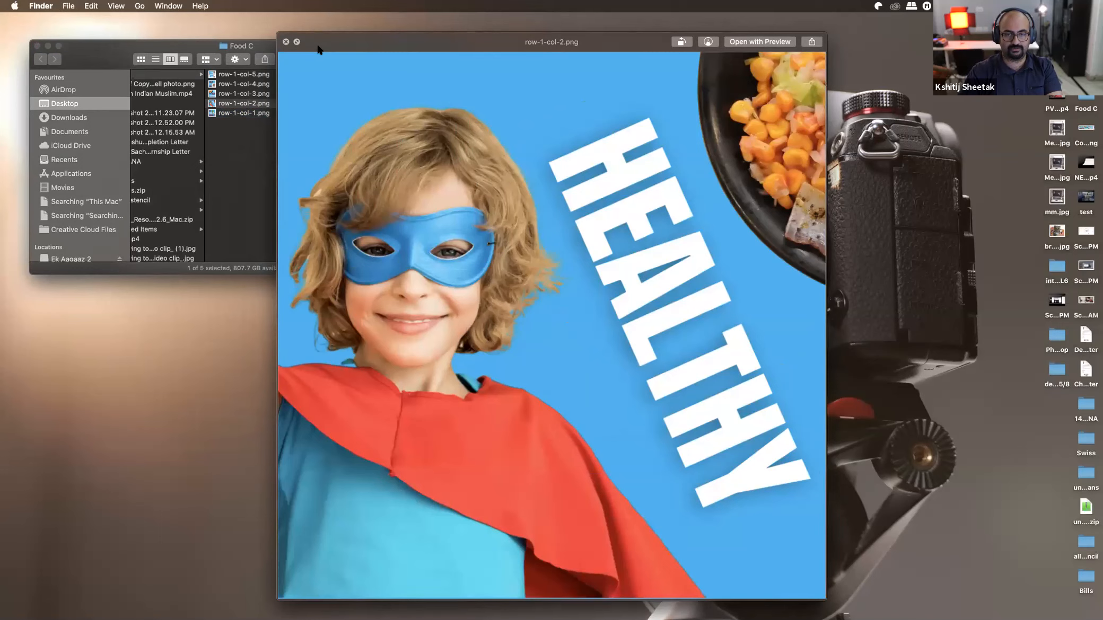
key("Up")
key("Down")
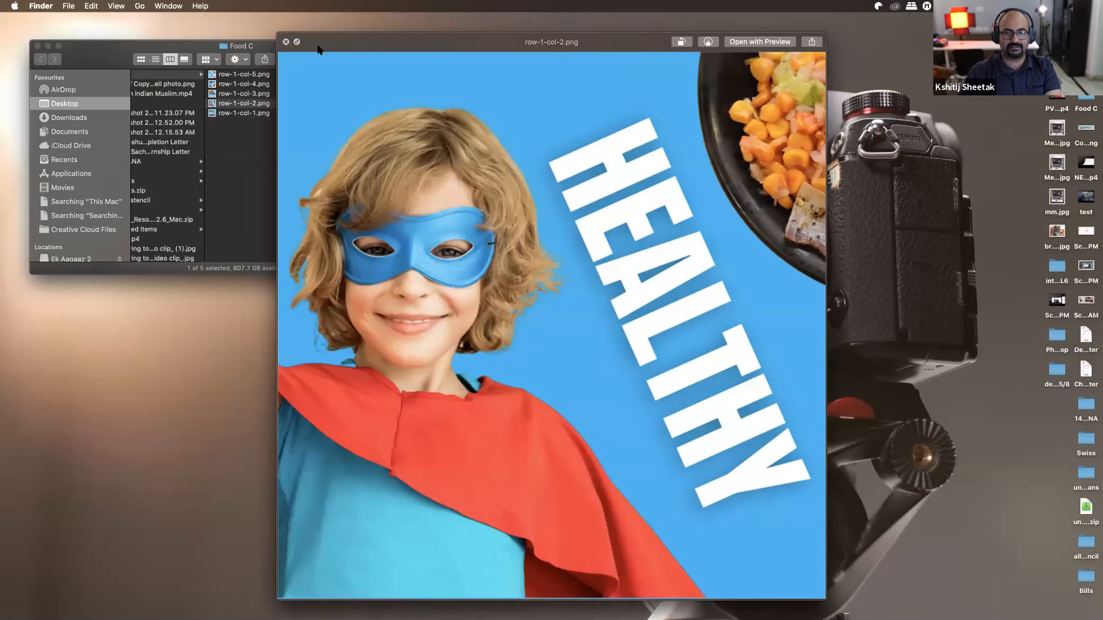
key("Up")
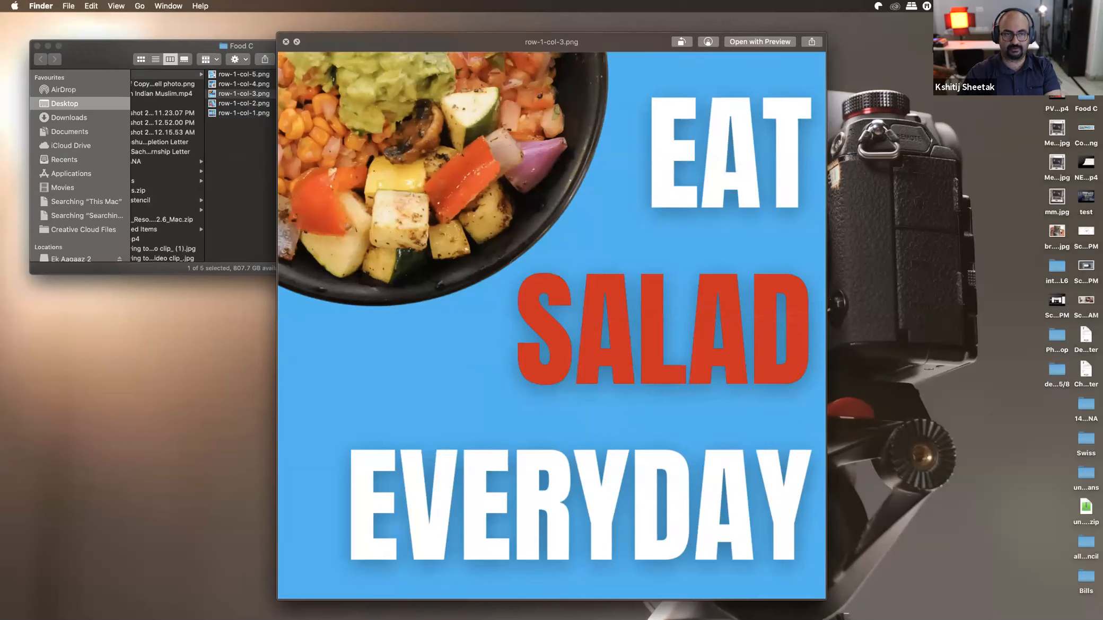
left_click(136, 41)
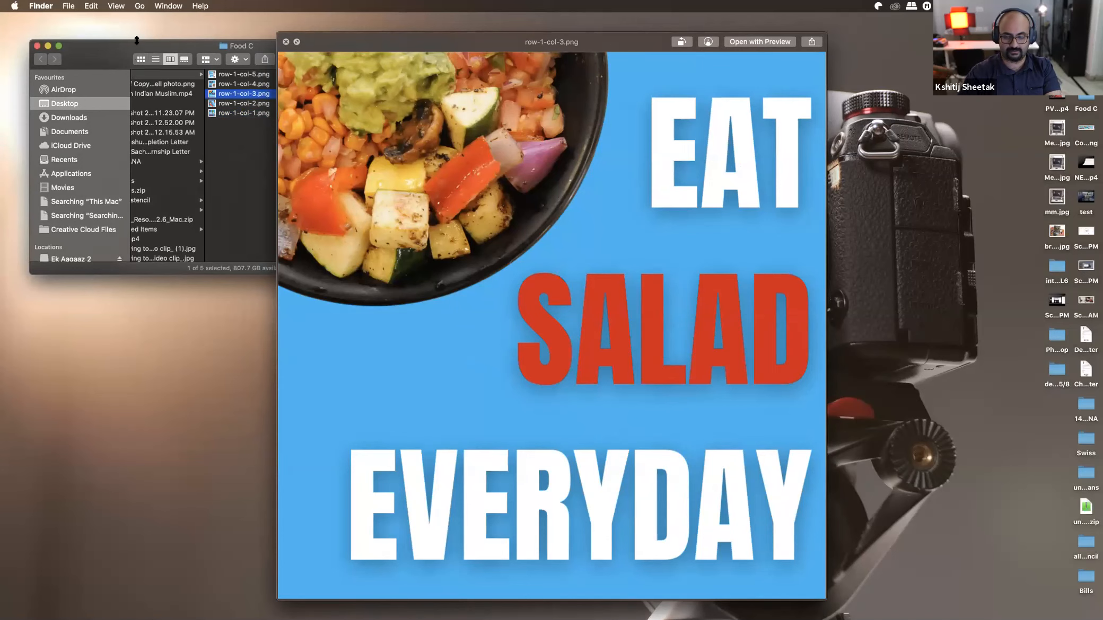
key("Up")
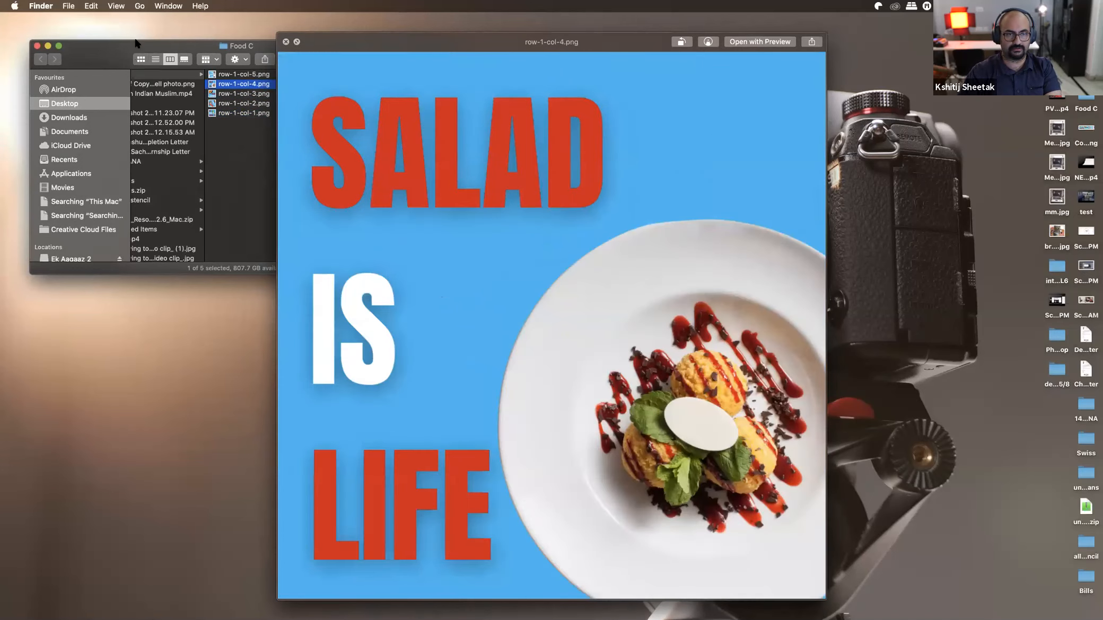
key("Up")
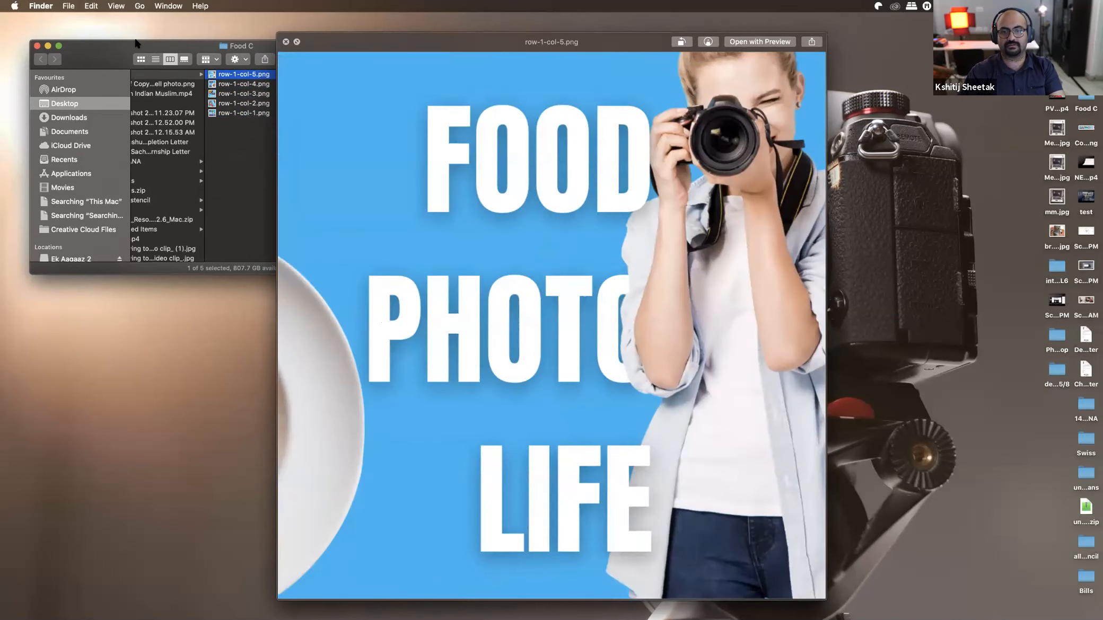
key("space")
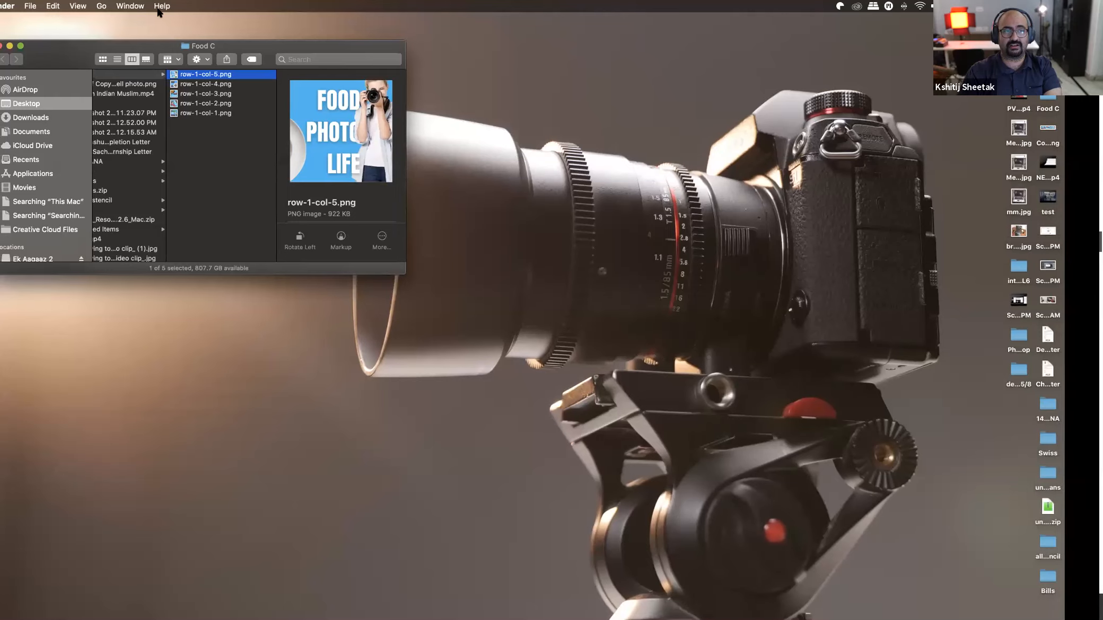
Return to the Canva 101 presentation in the browser and bring up page 49, which introduces the 4 Canva secrets.
key("ctrl+Right")
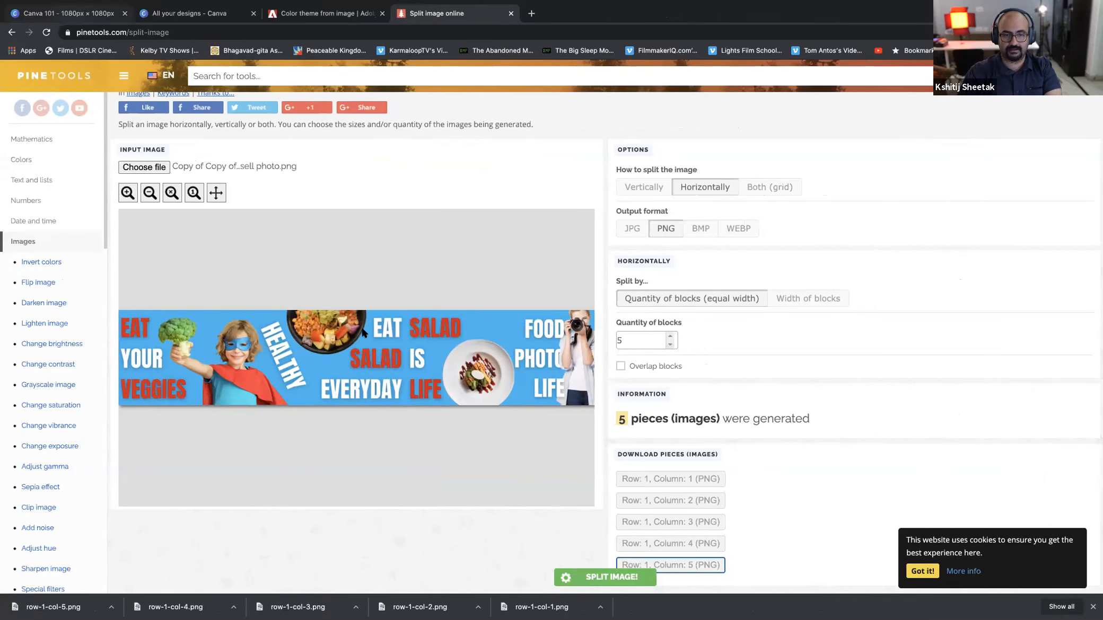
key("ctrl+Tab")
scroll(362, 332, "down", 10)
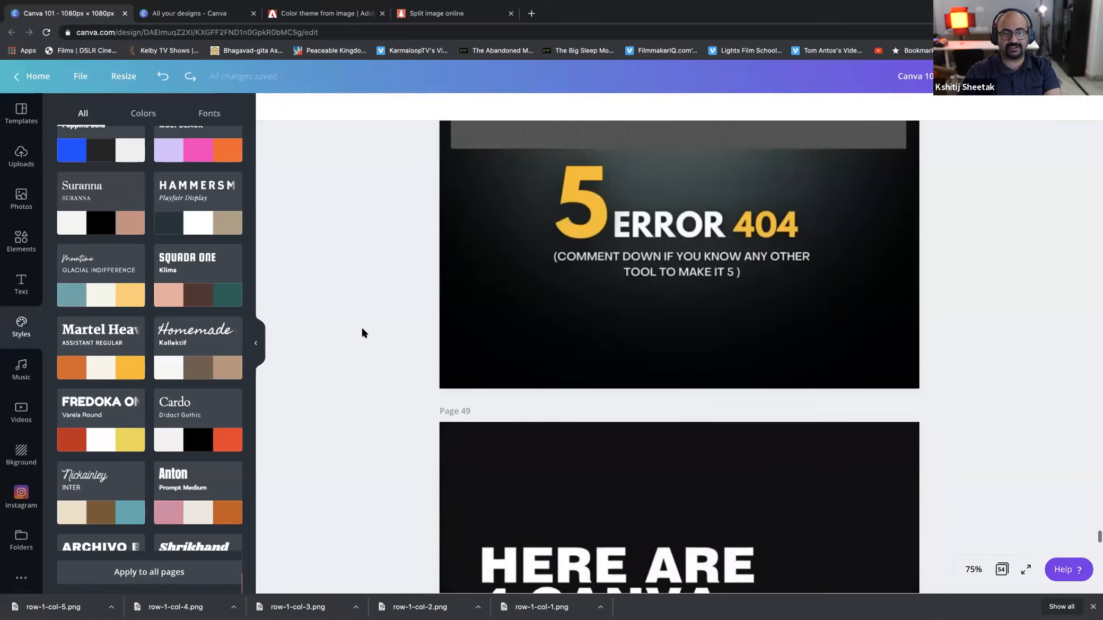
key("ctrl+Left")
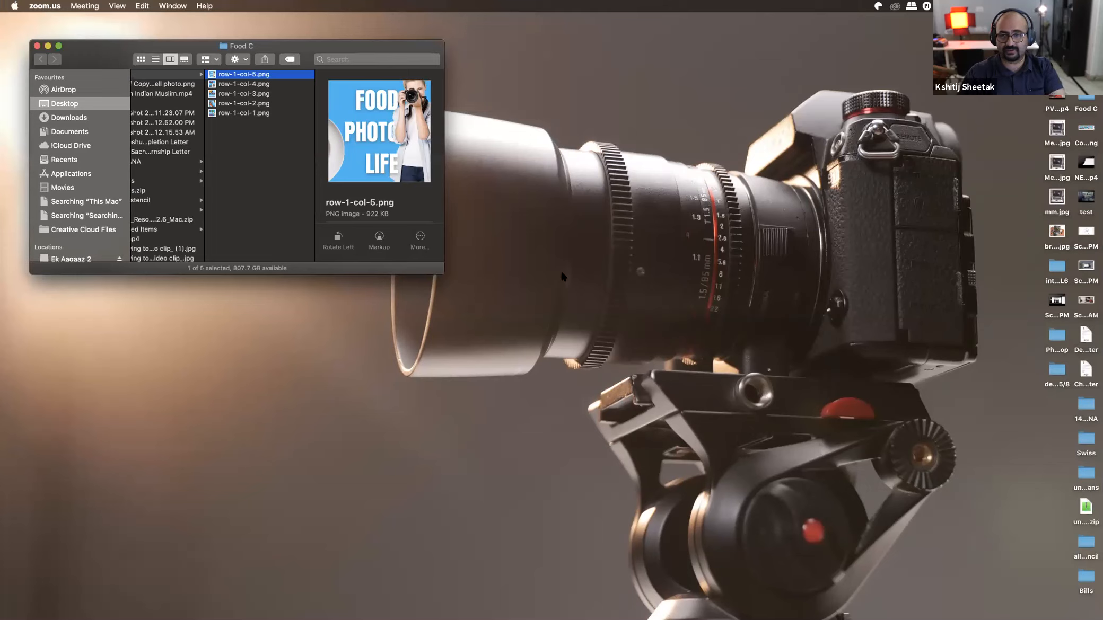
key("ctrl+Right")
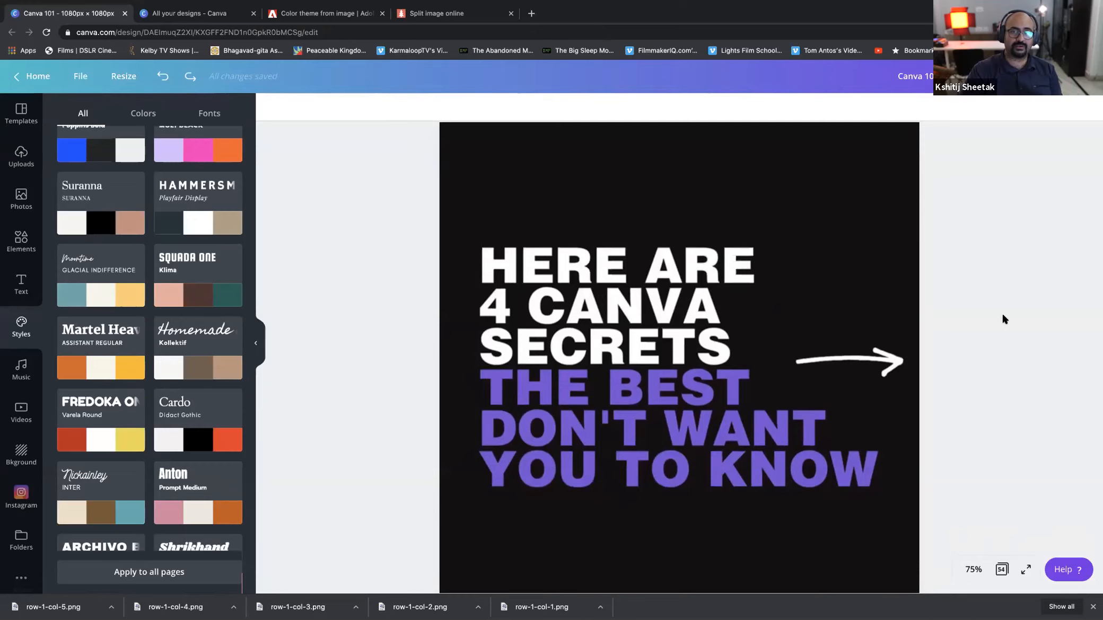
Read pages 50 to 52 of the Canva 101 presentation on file width, outside fonts and Canva elements in carousels.
scroll(973, 317, "down", 2)
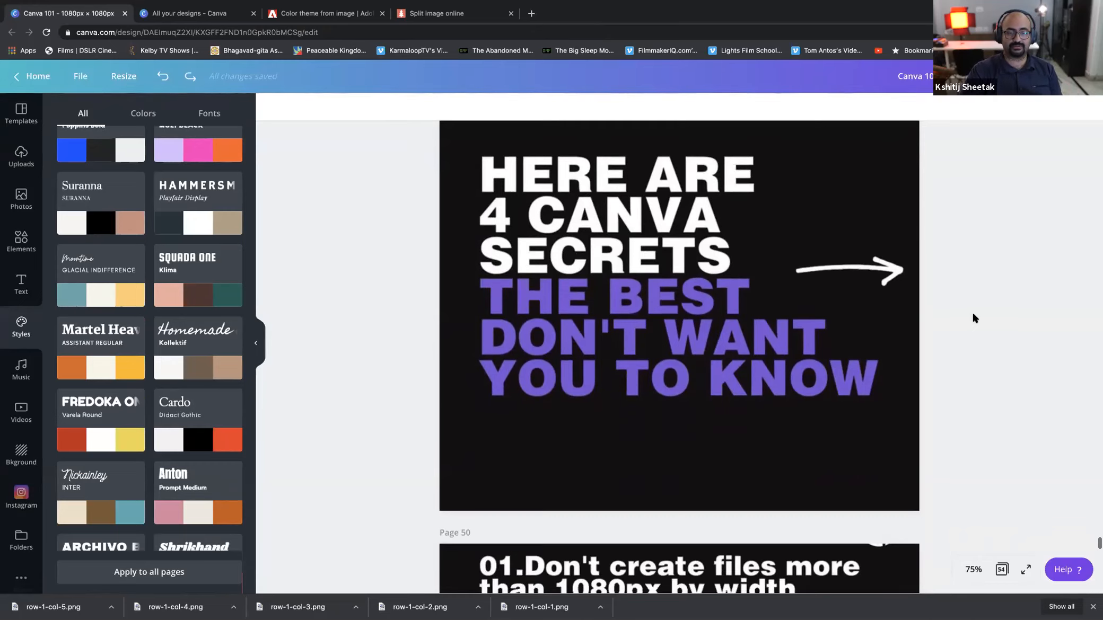
scroll(973, 317, "down", 6)
scroll(973, 317, "down", 2)
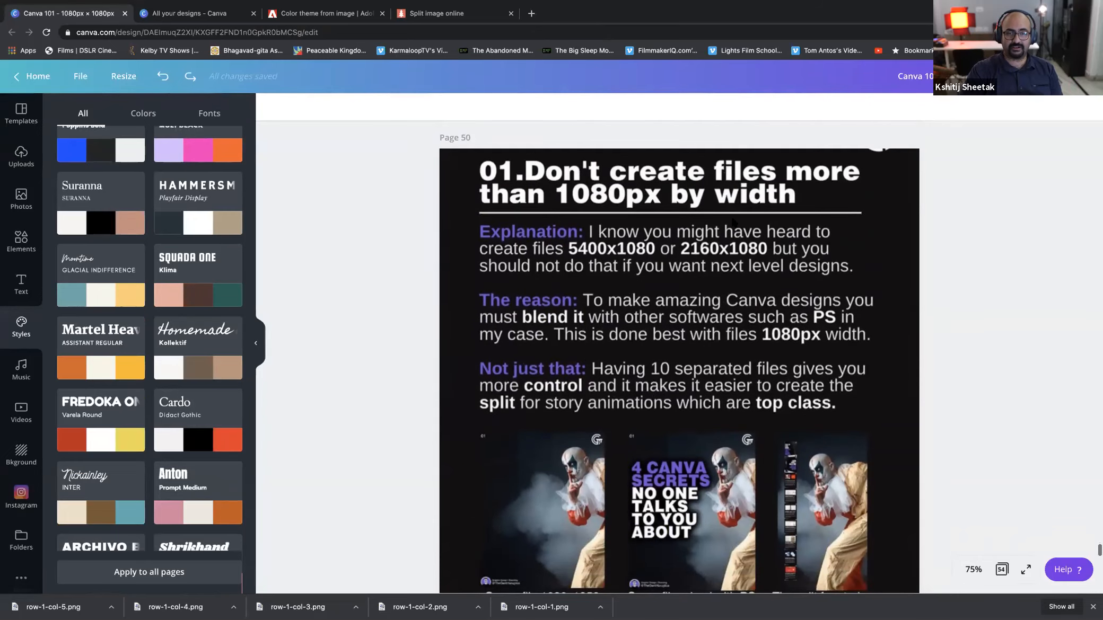
scroll(620, 106, "down", 1)
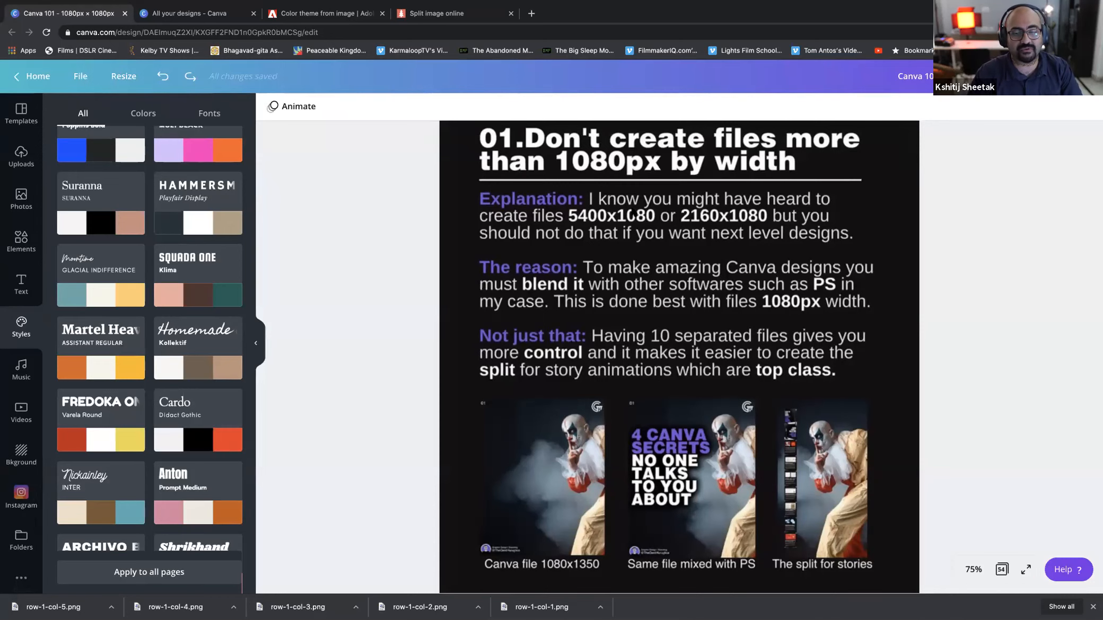
scroll(633, 213, "down", 7)
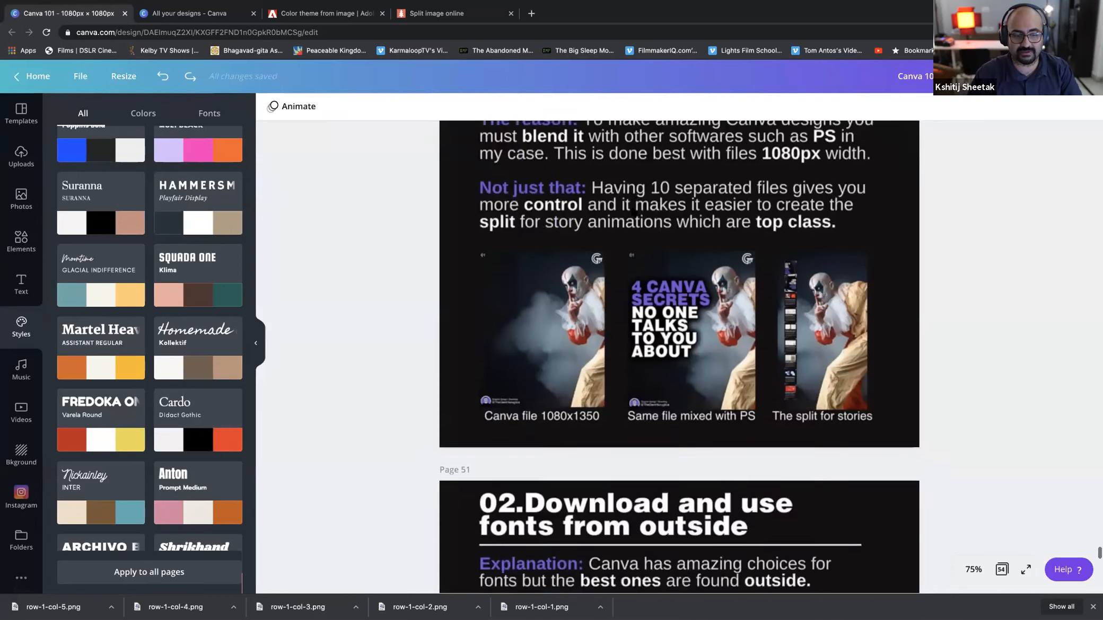
scroll(632, 212, "down", 3)
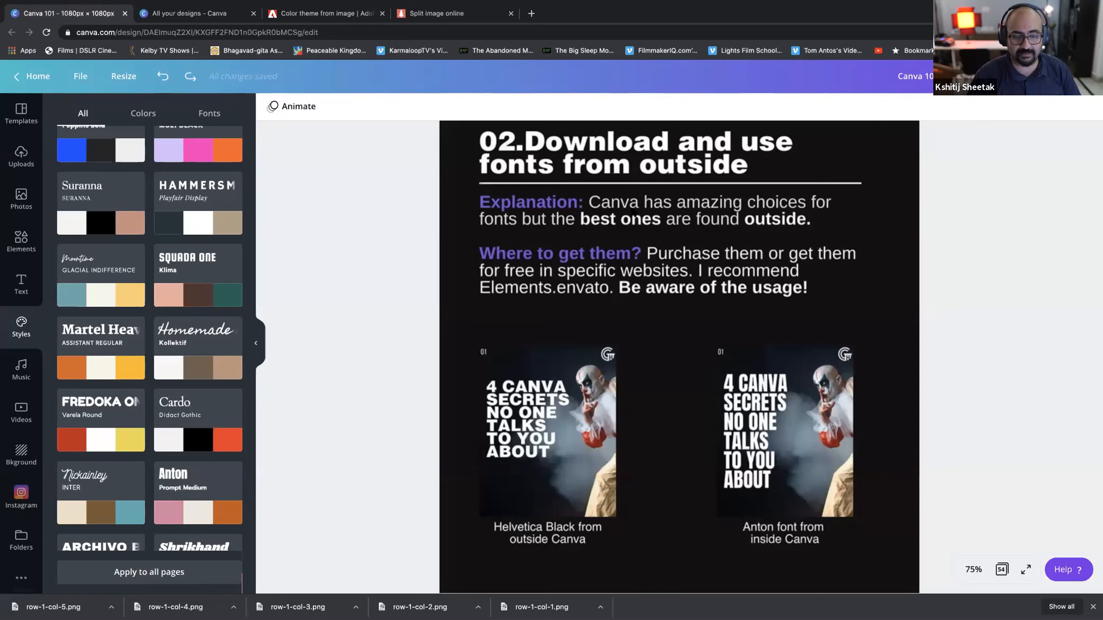
scroll(633, 211, "down", 4)
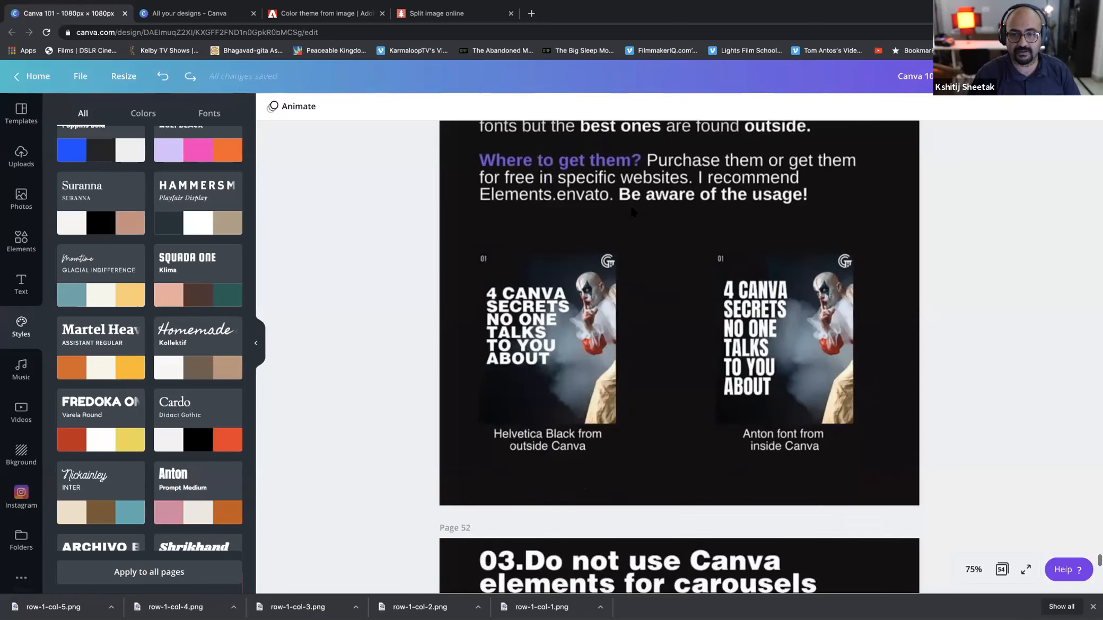
scroll(632, 211, "down", 8)
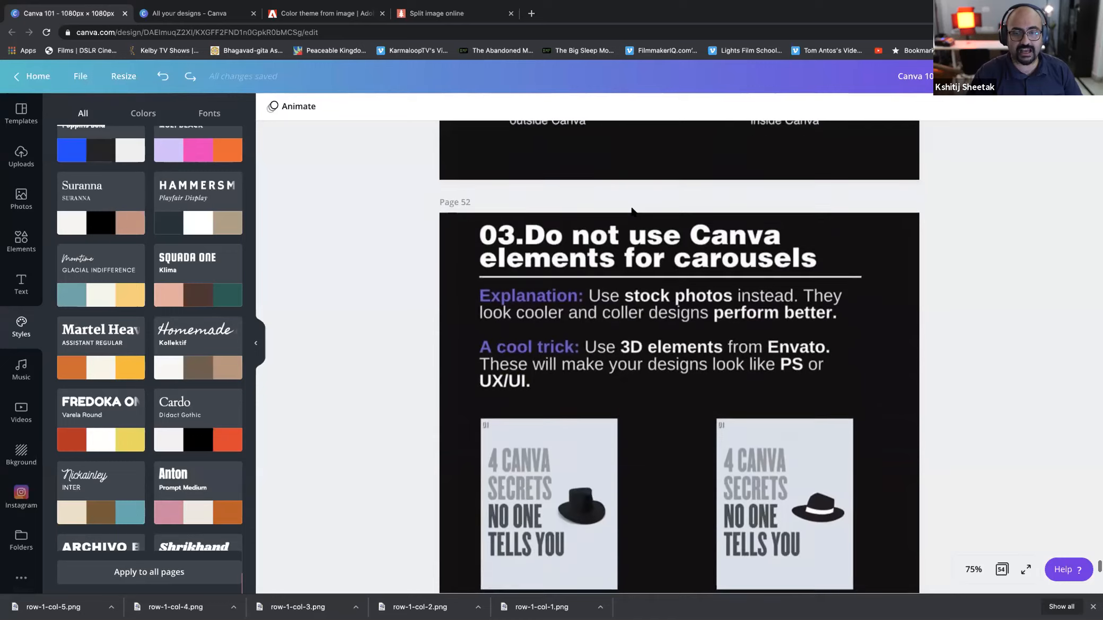
scroll(632, 211, "up", 1)
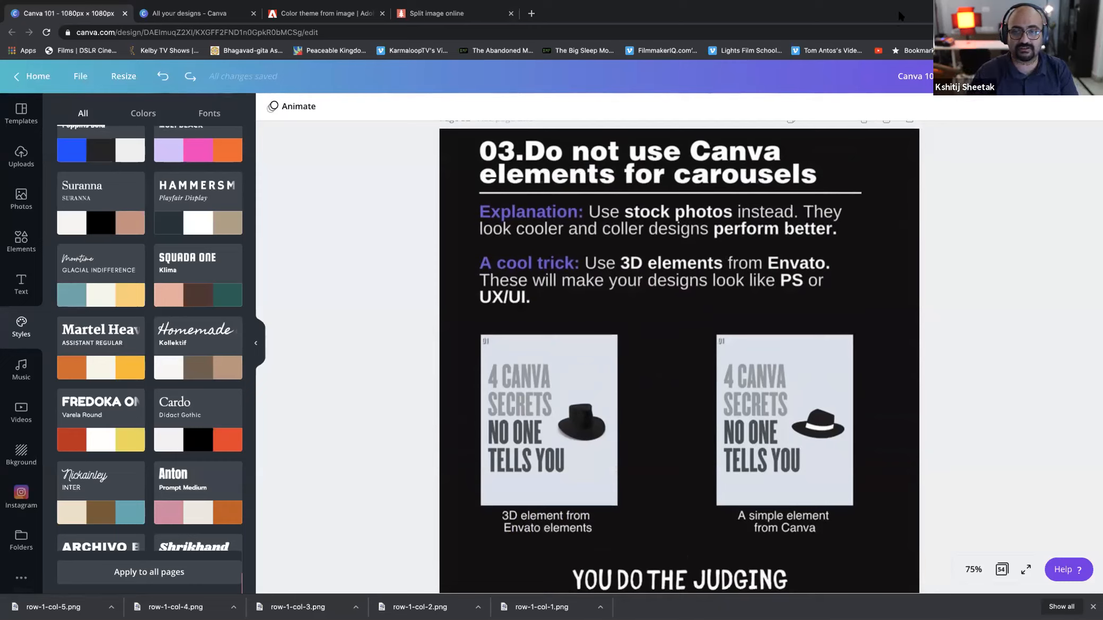
Open dafont.com in a new browser tab and look over its font categories and recently added fonts.
key("super+t")
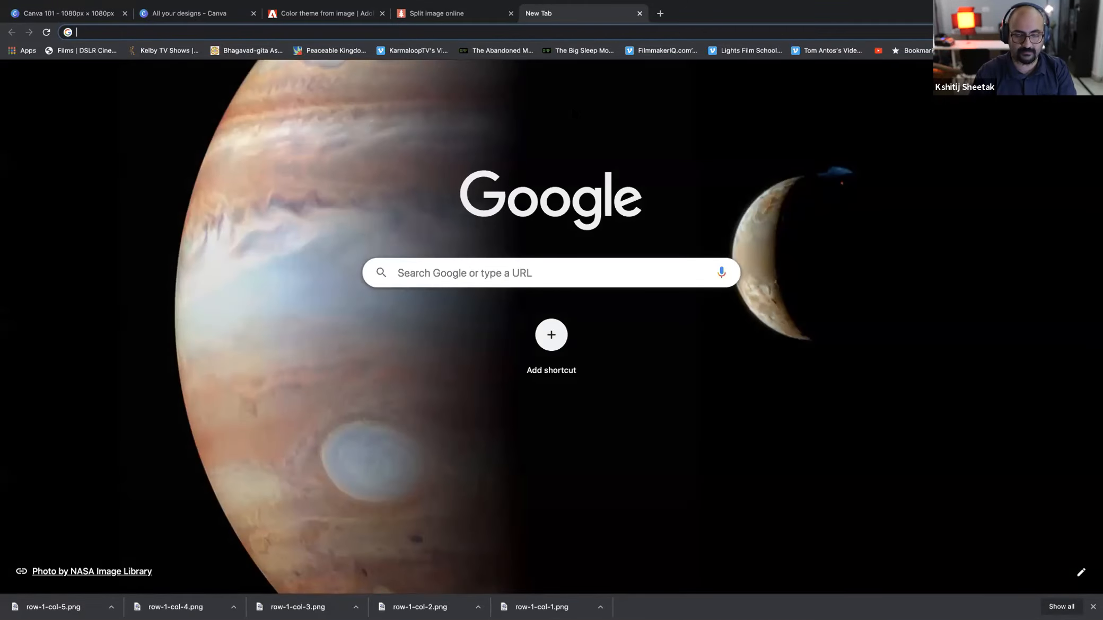
type("dafont.com")
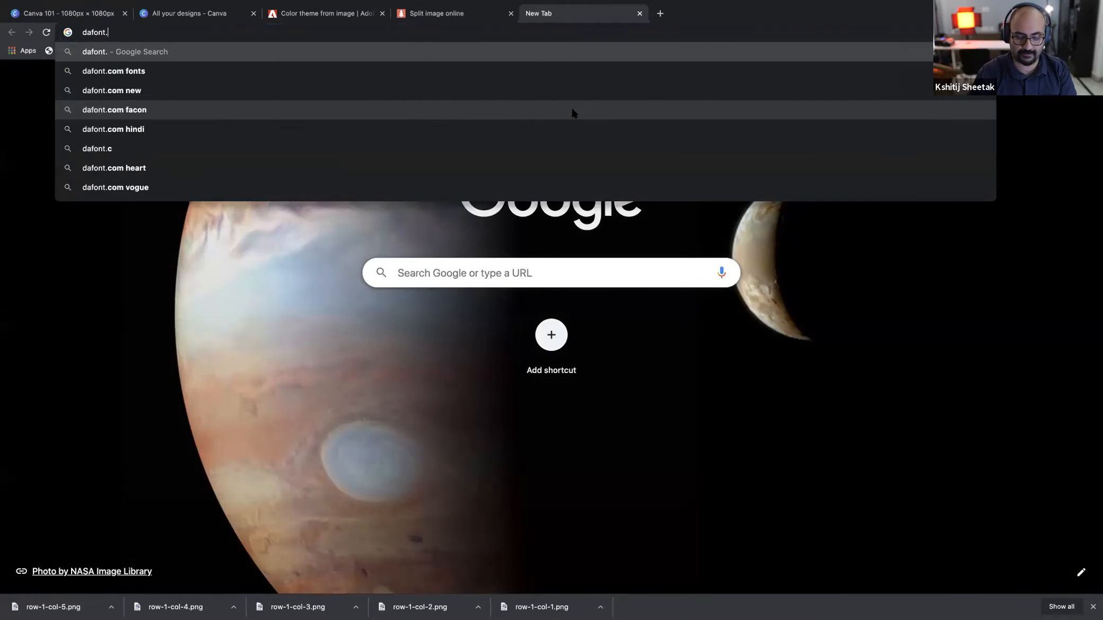
key("Return")
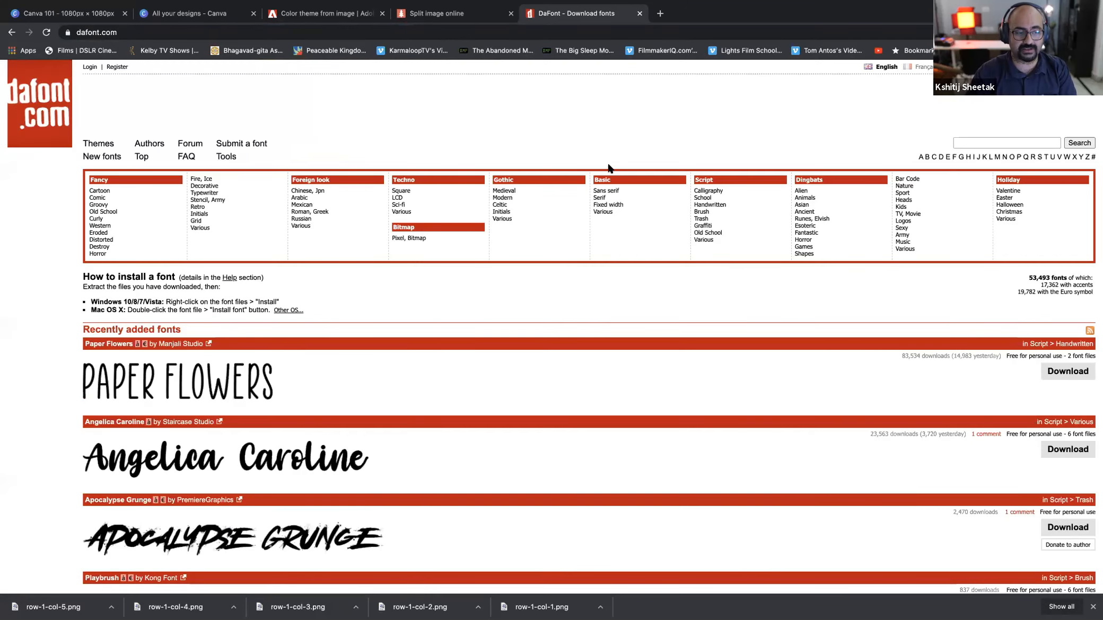
scroll(401, 328, "down", 5)
scroll(401, 332, "up", 5)
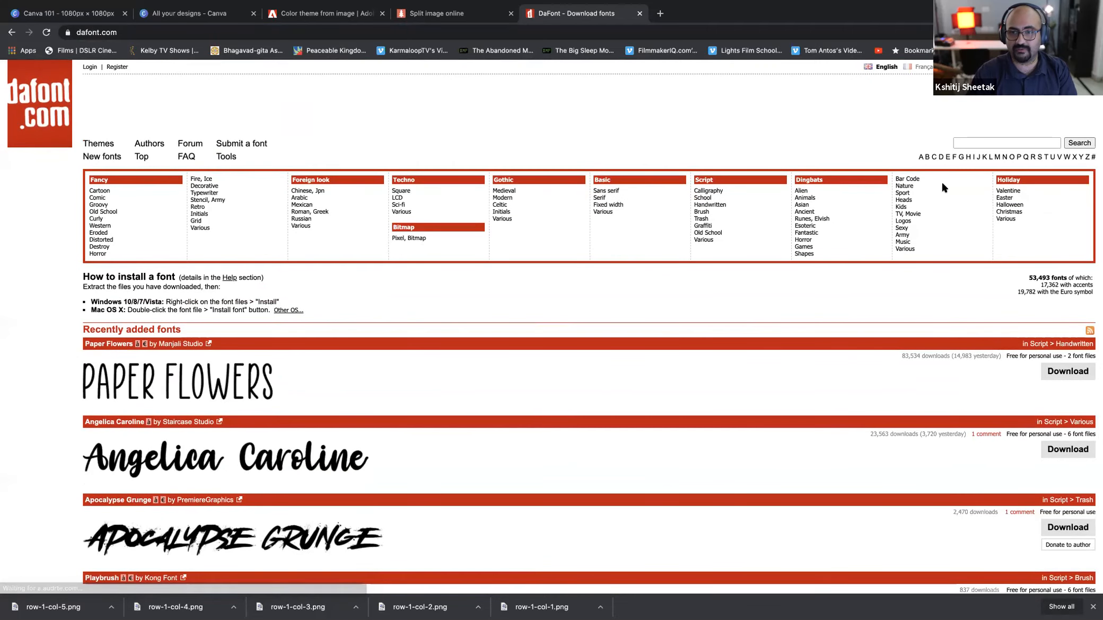
Search DaFont for "disney" and look over the matching fonts.
left_click(956, 141)
type("dis")
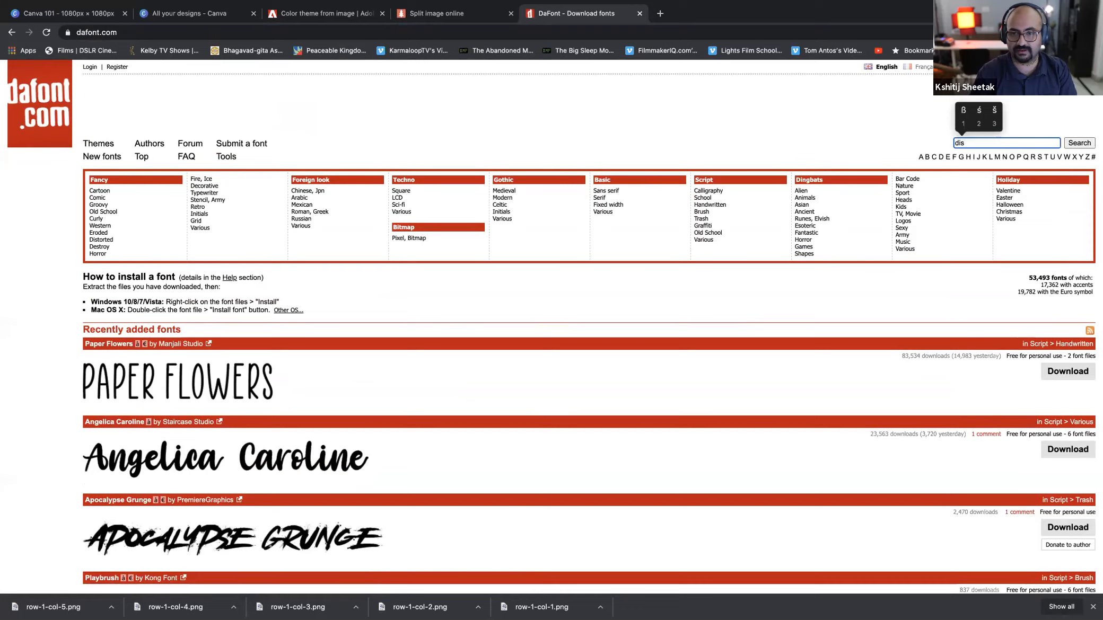
type("ney")
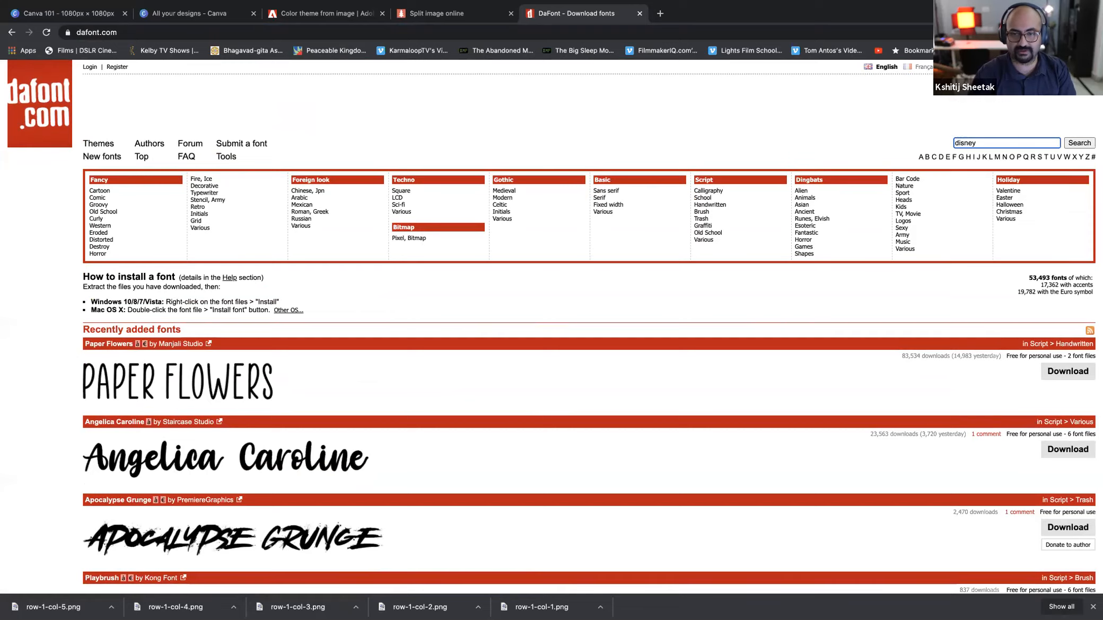
key("Return")
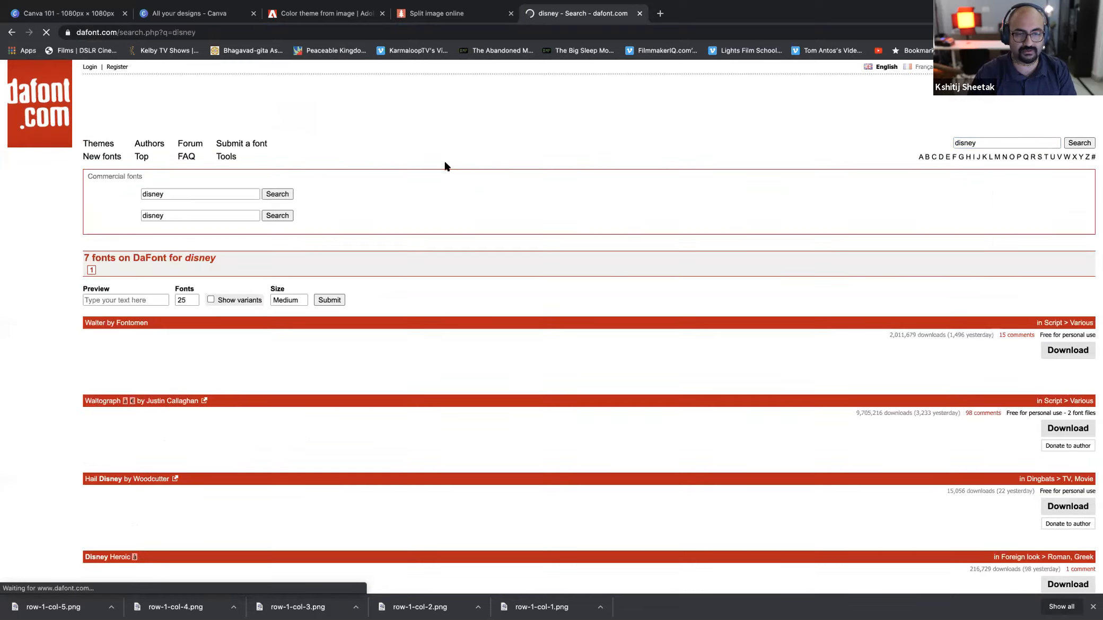
scroll(226, 344, "down", 1)
scroll(225, 344, "down", 3)
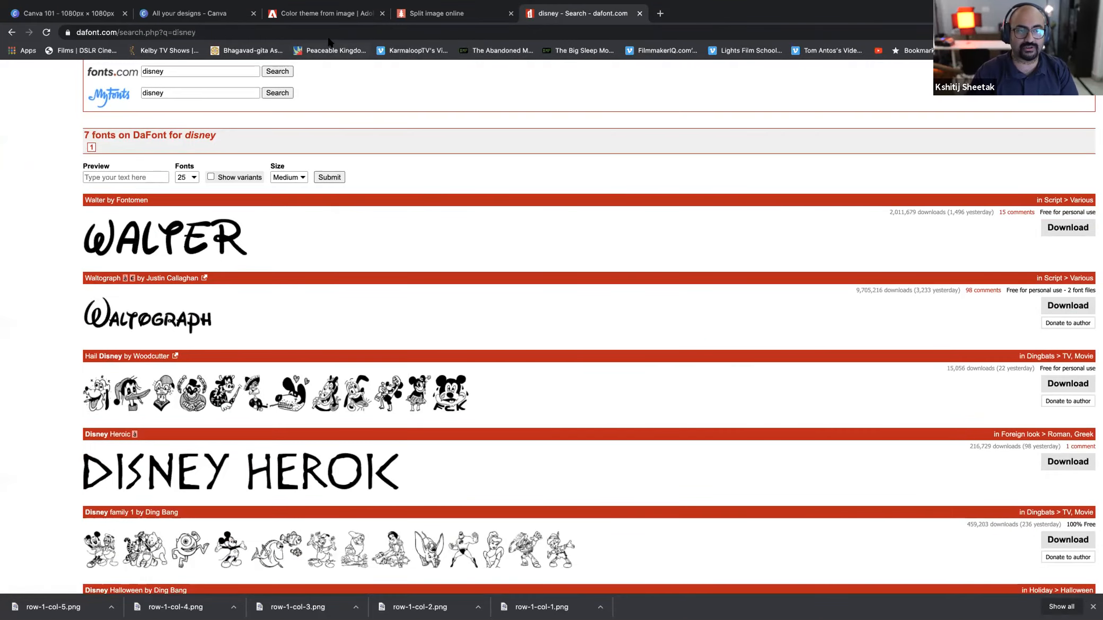
Return to the Canva 101 presentation and search its photo library for "india".
left_click(158, 18)
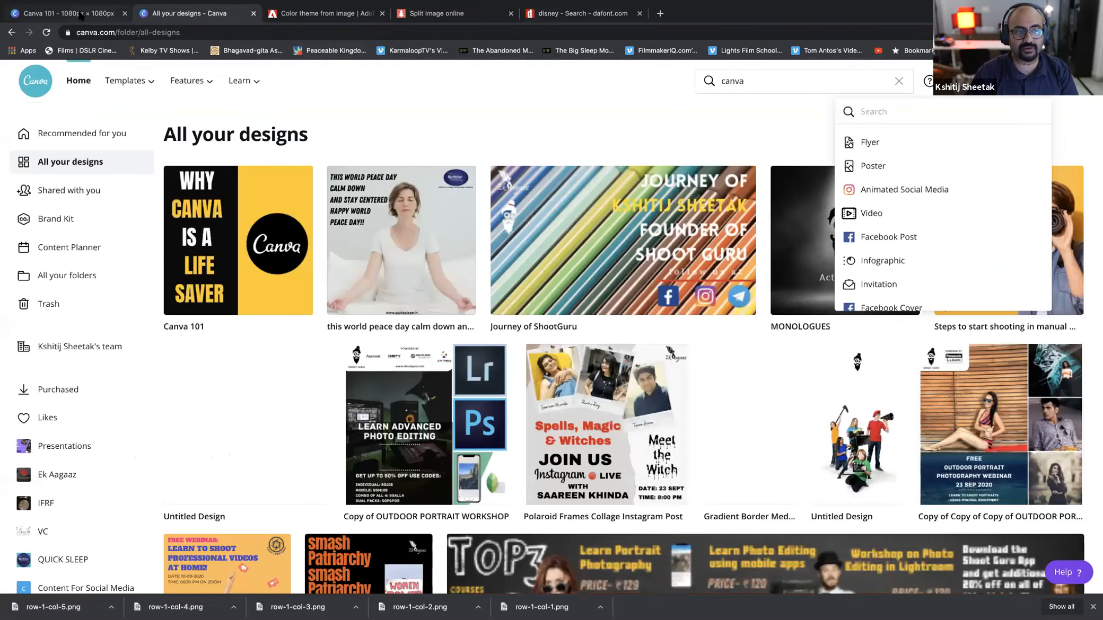
left_click(81, 16)
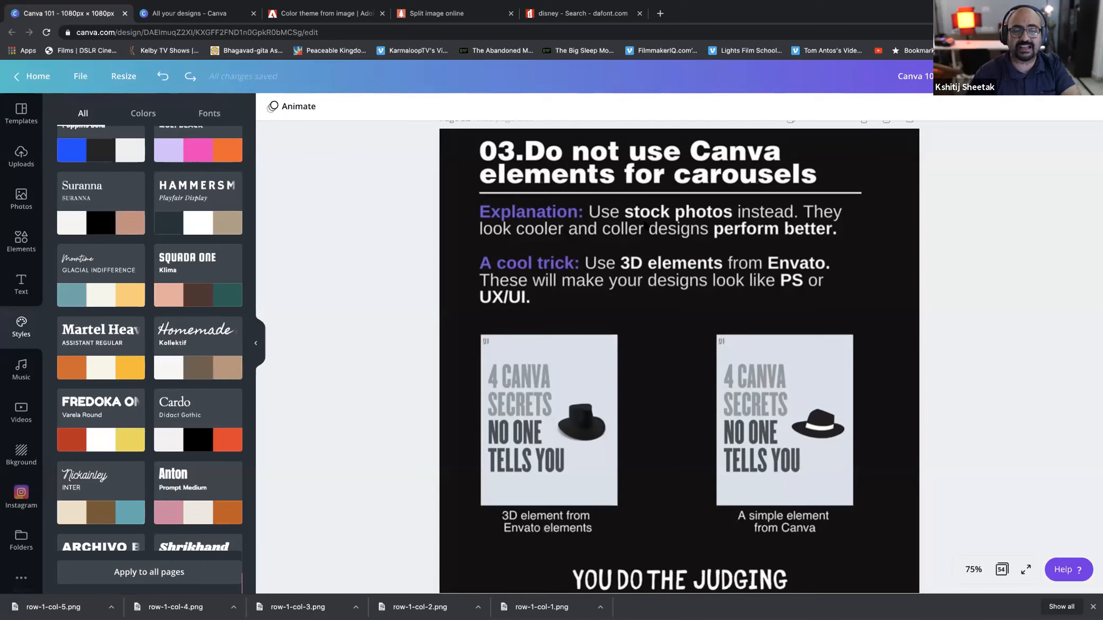
left_click(21, 201)
left_click(168, 112)
key("ctrl+a")
type("indi")
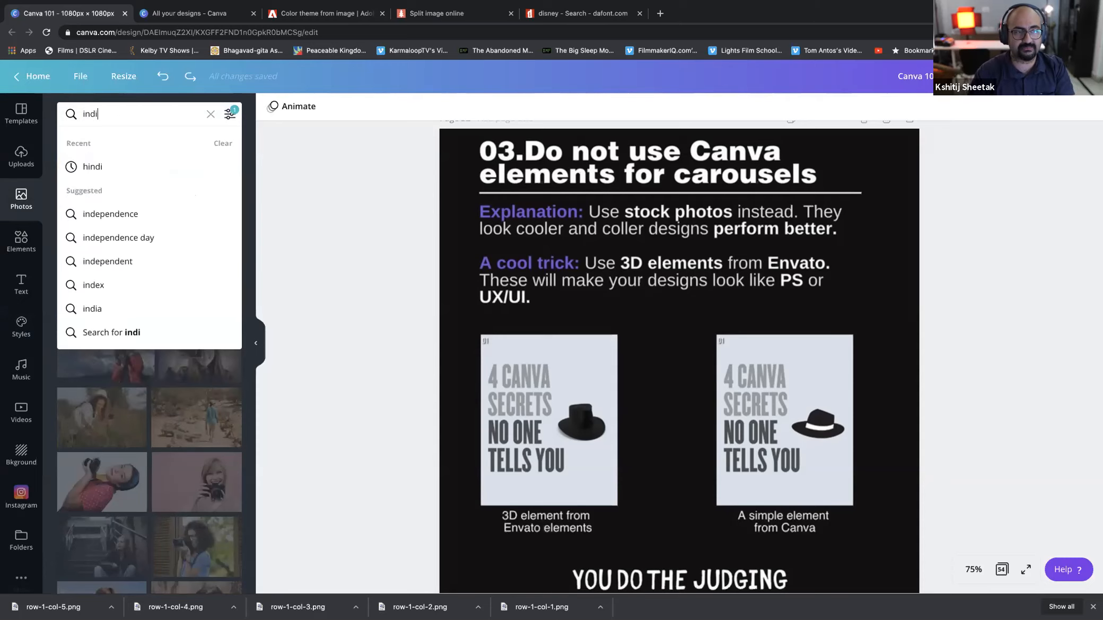
type("a")
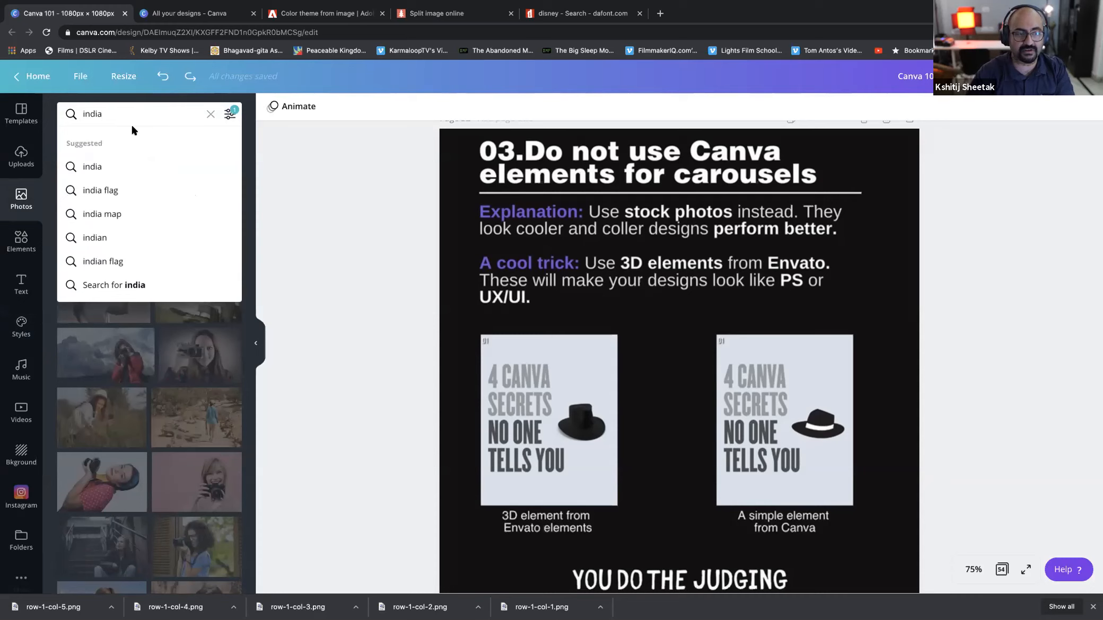
key("Return")
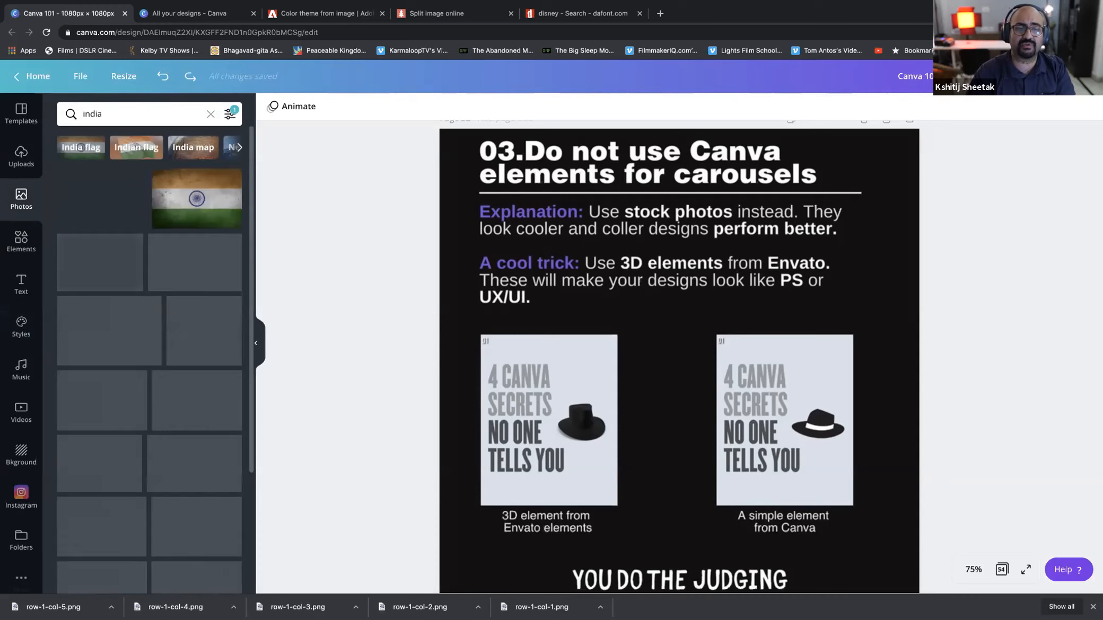
Browse through the india stock photos to examine what the library offers for carousel designs.
scroll(143, 317, "down", 2)
scroll(142, 317, "down", 5)
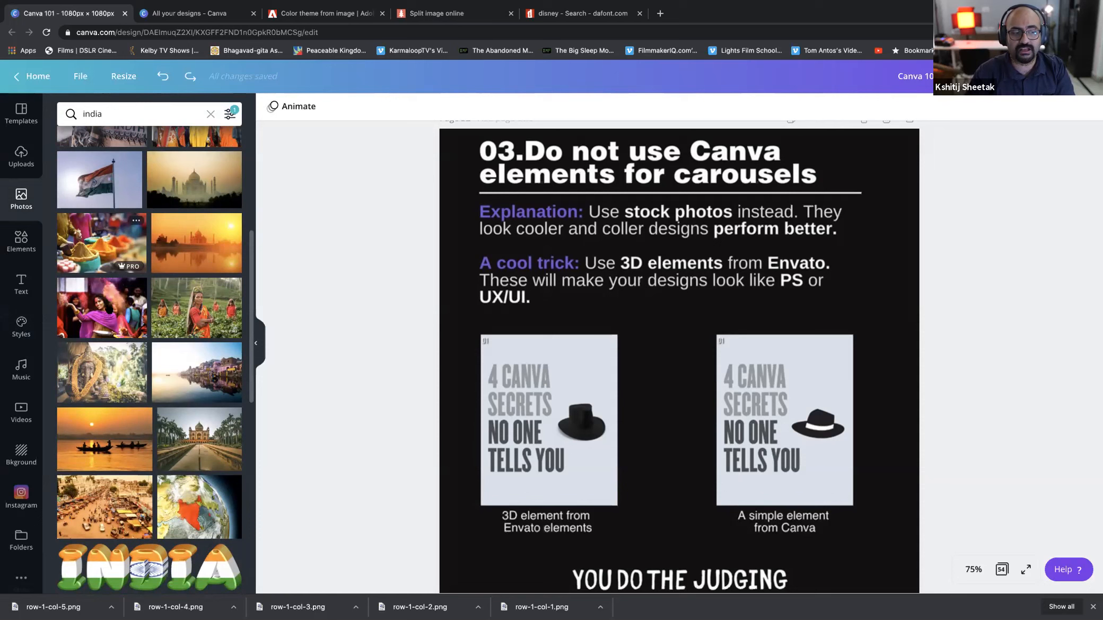
scroll(113, 310, "down", 5)
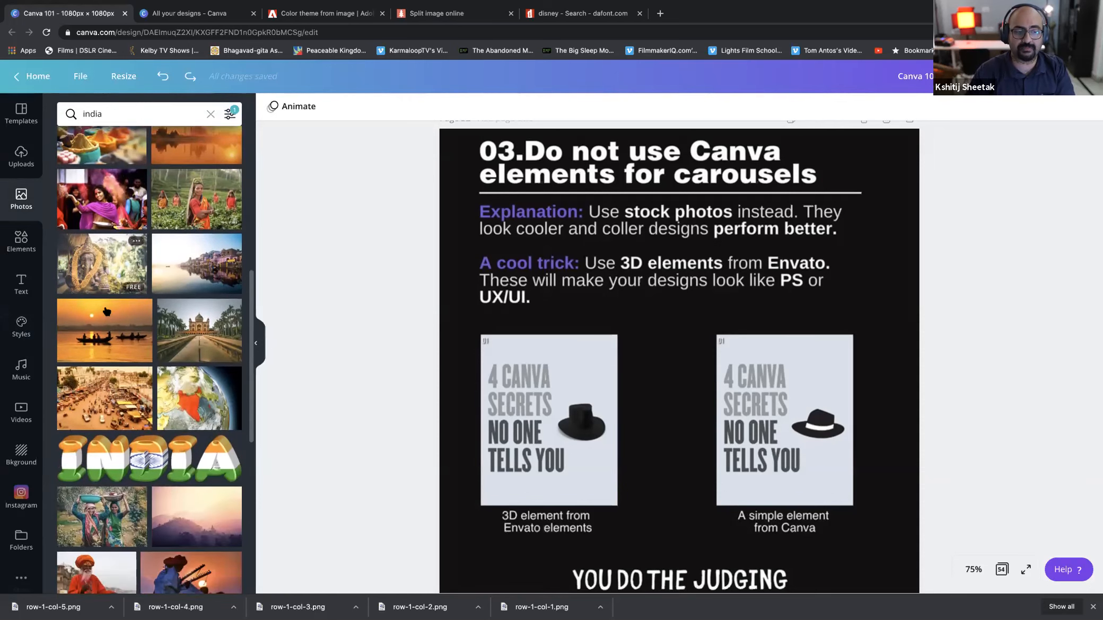
scroll(113, 311, "down", 15)
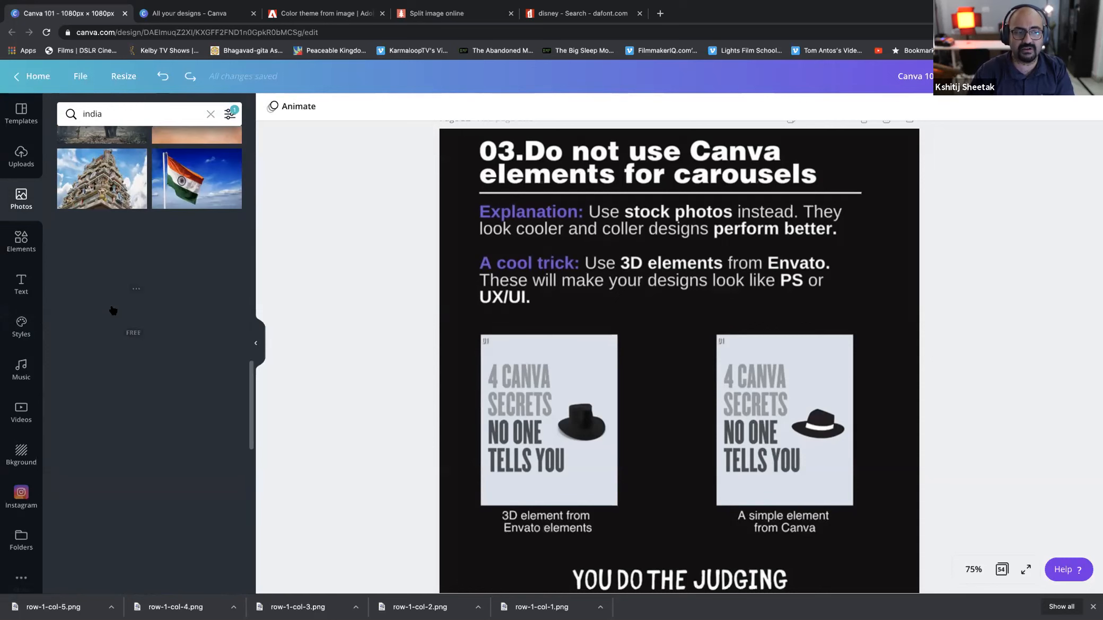
scroll(113, 310, "down", 5)
scroll(112, 310, "down", 2)
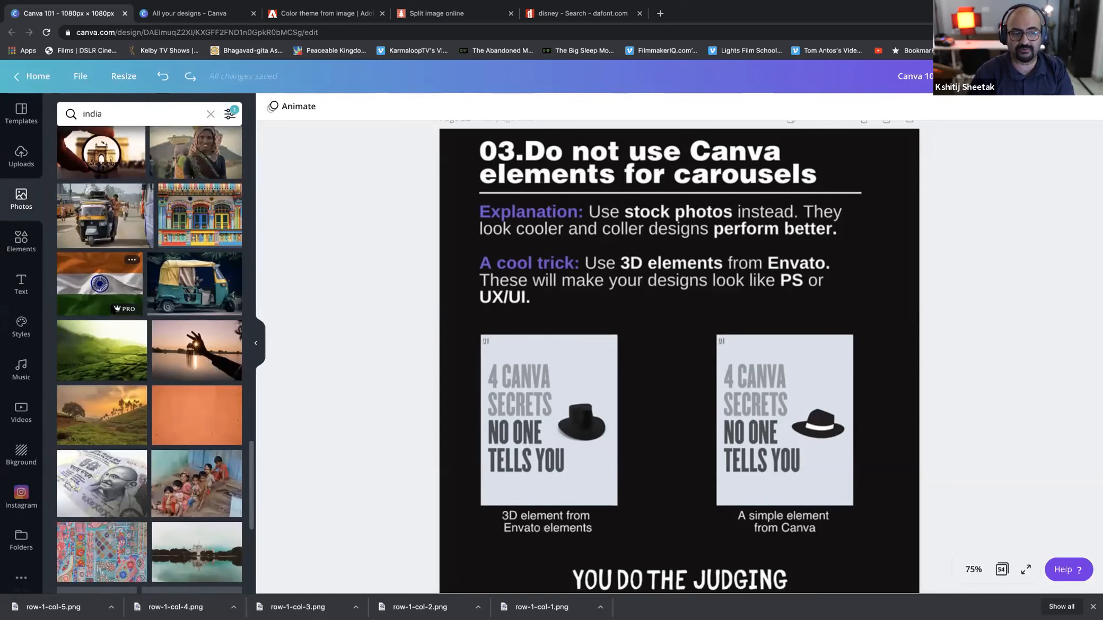
scroll(113, 312, "down", 2)
scroll(113, 311, "down", 4)
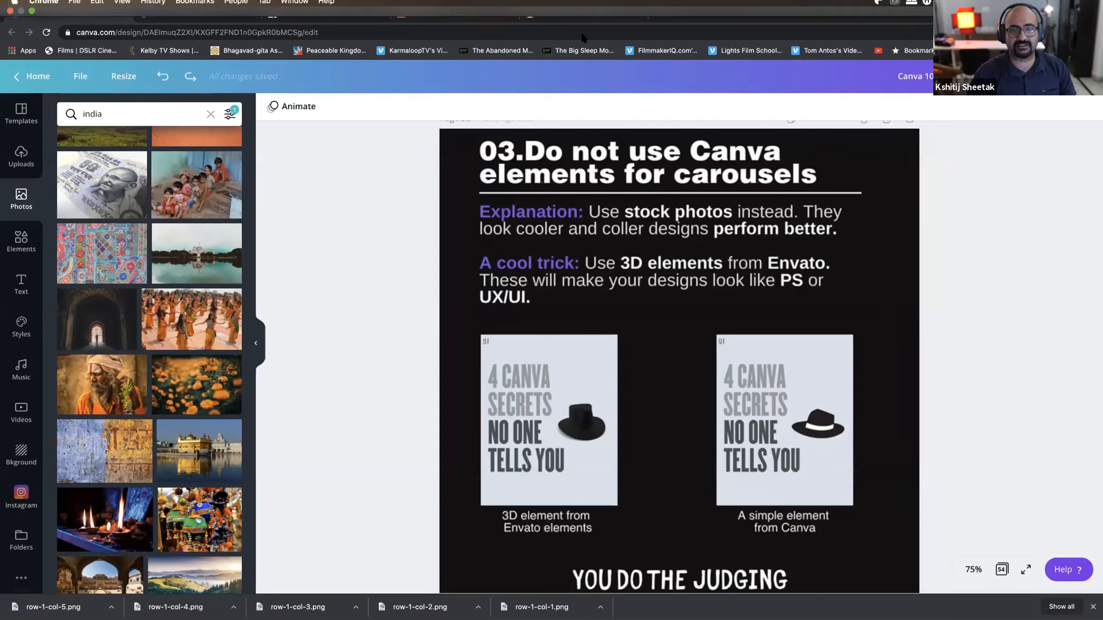
Open the Envato Elements site in a new browser tab.
left_click(660, 14)
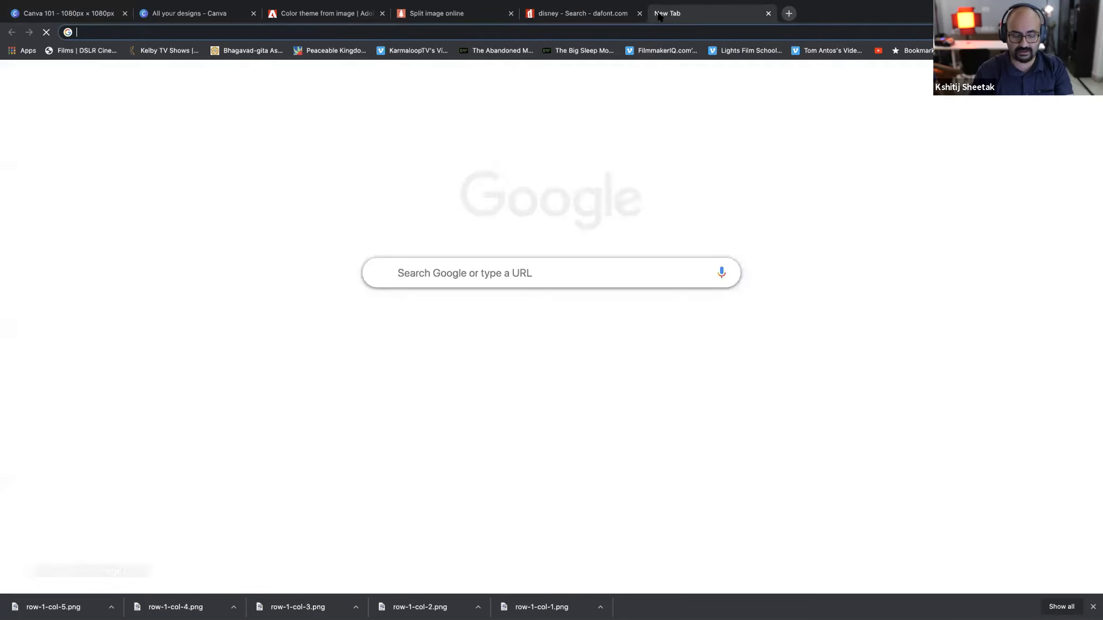
type("elem")
key("Return")
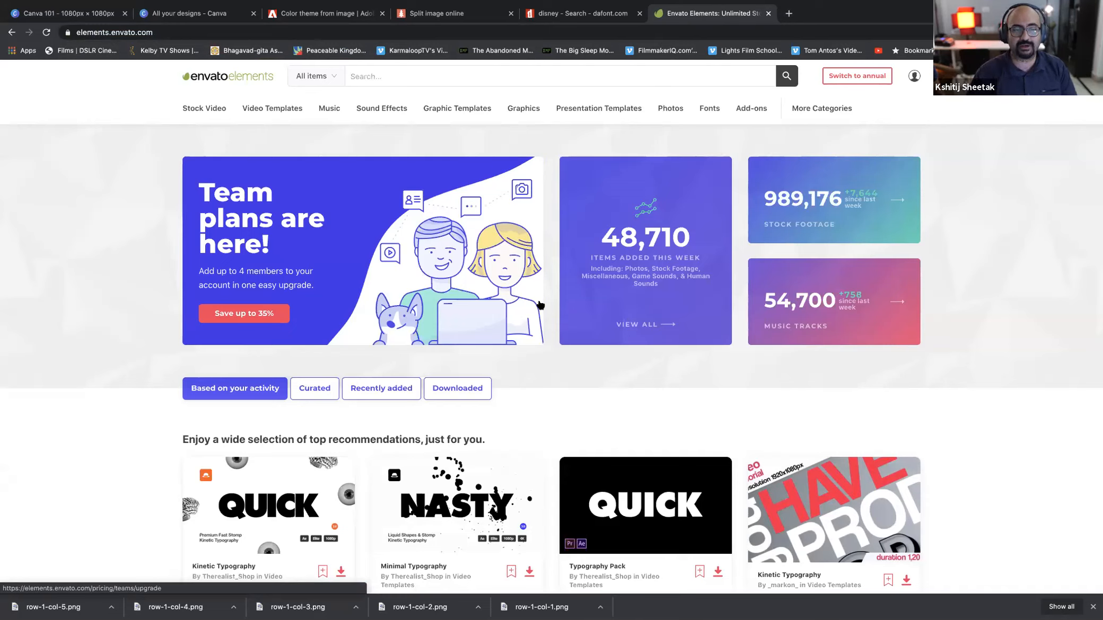
Search Envato Elements for "youtube" within Video Templates and preview the Youtube Promo template.
left_click(331, 73)
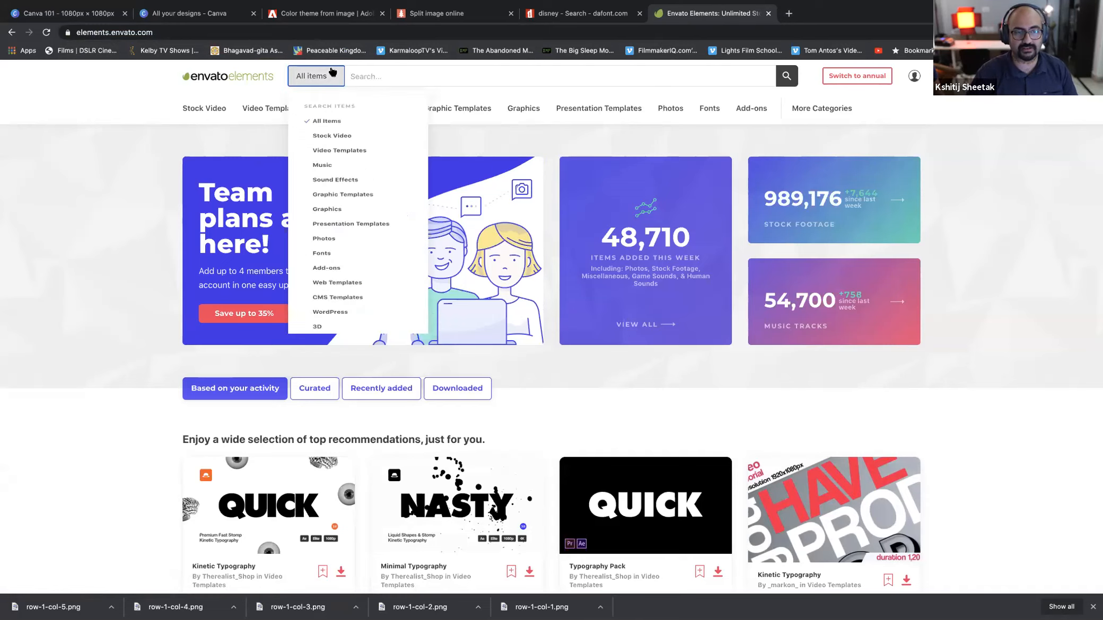
left_click(342, 152)
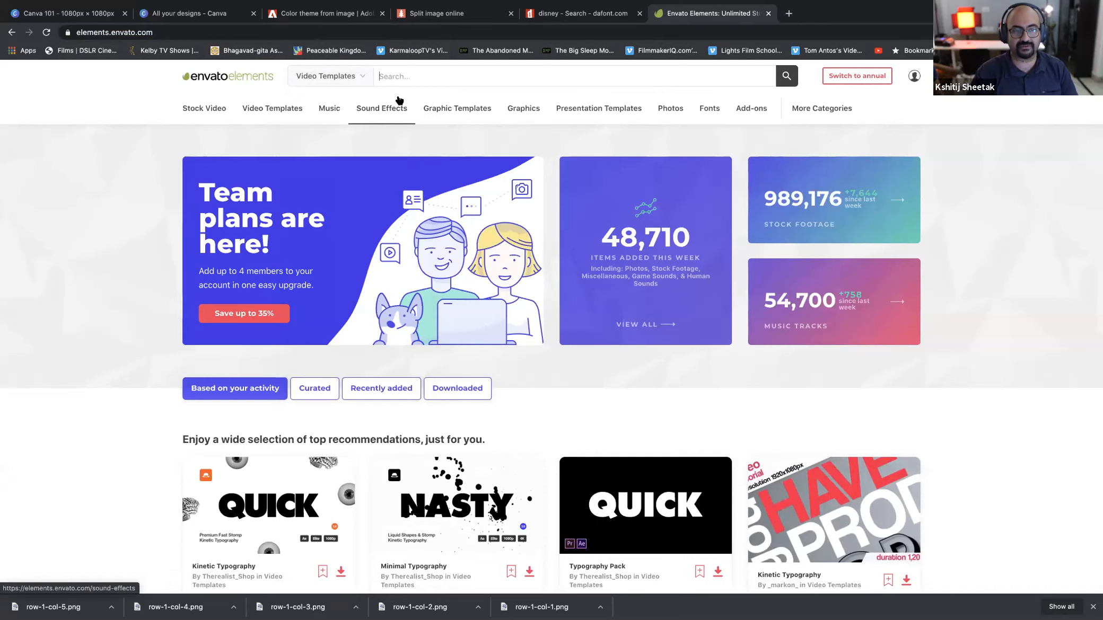
mouse_move(399, 100)
type("youtube")
key("Return")
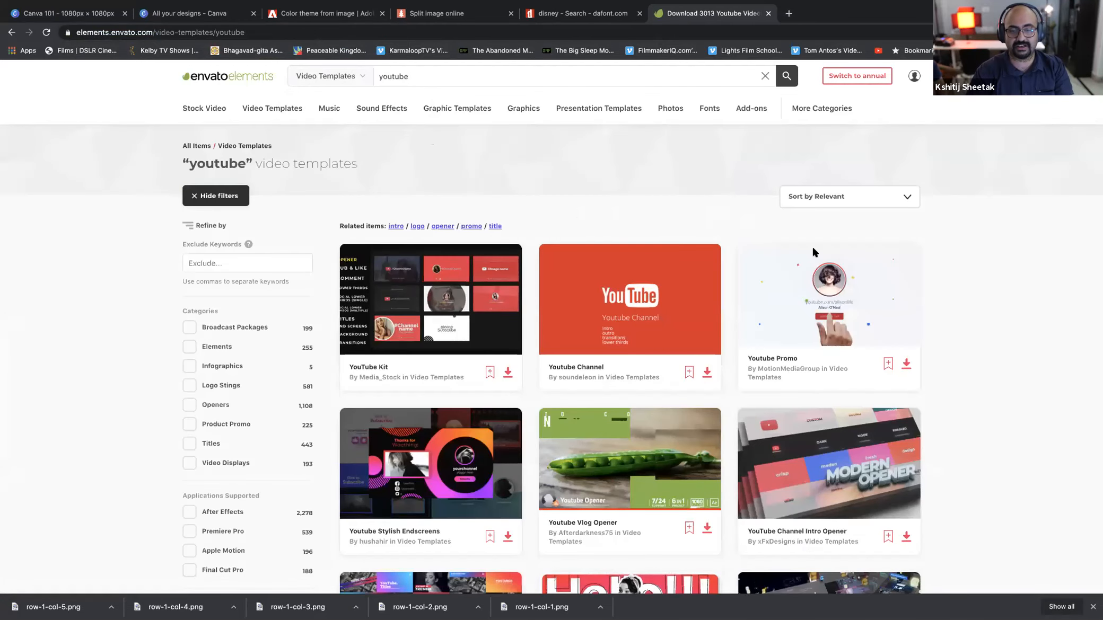
mouse_move(831, 284)
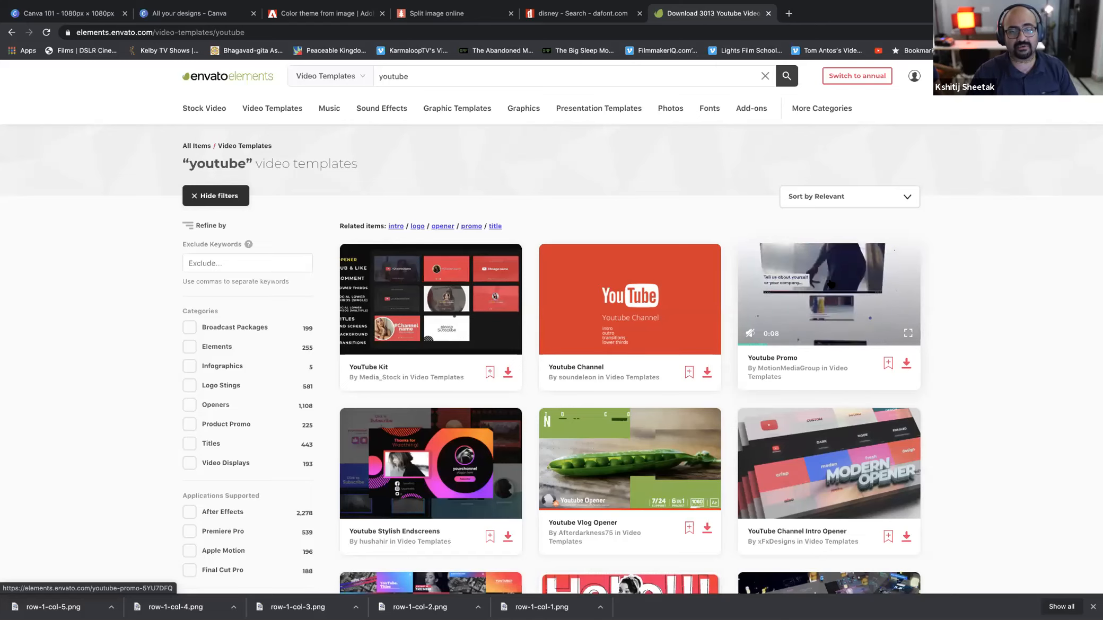
scroll(490, 137, "left", 2)
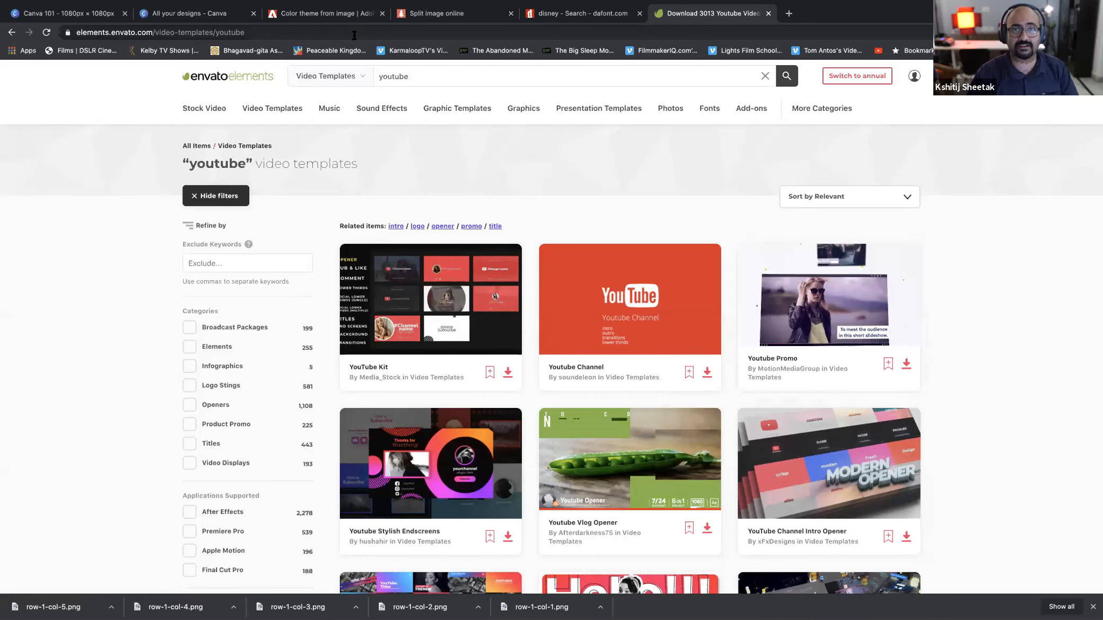
Return to the Canva 101 presentation and read the fourth secret on photo effects for text, through to the closing Thanks page.
left_click(167, 15)
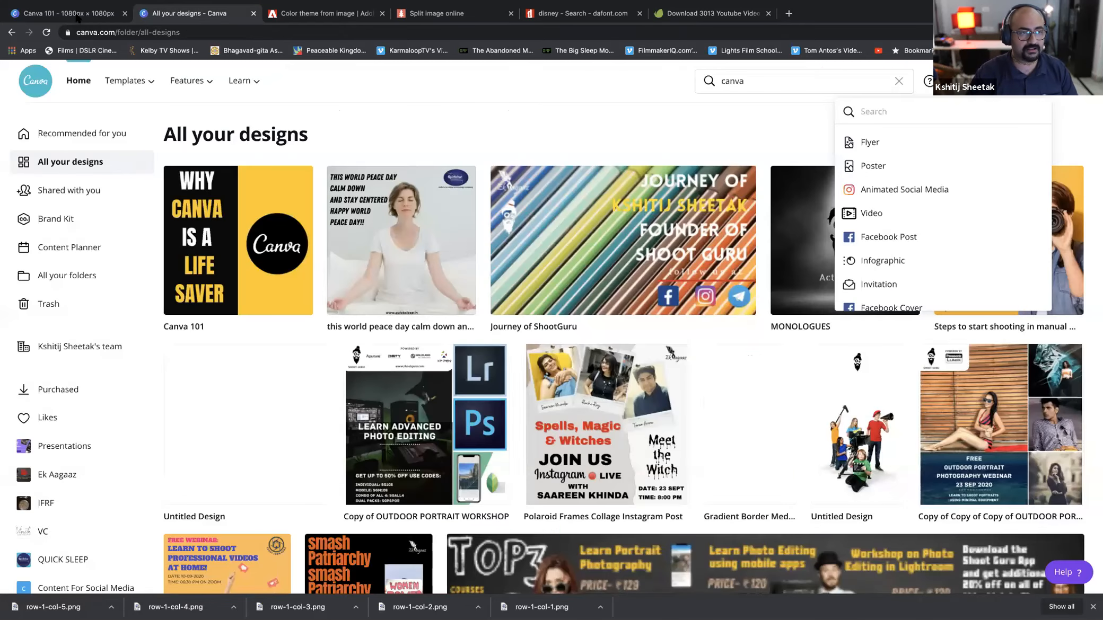
left_click(77, 17)
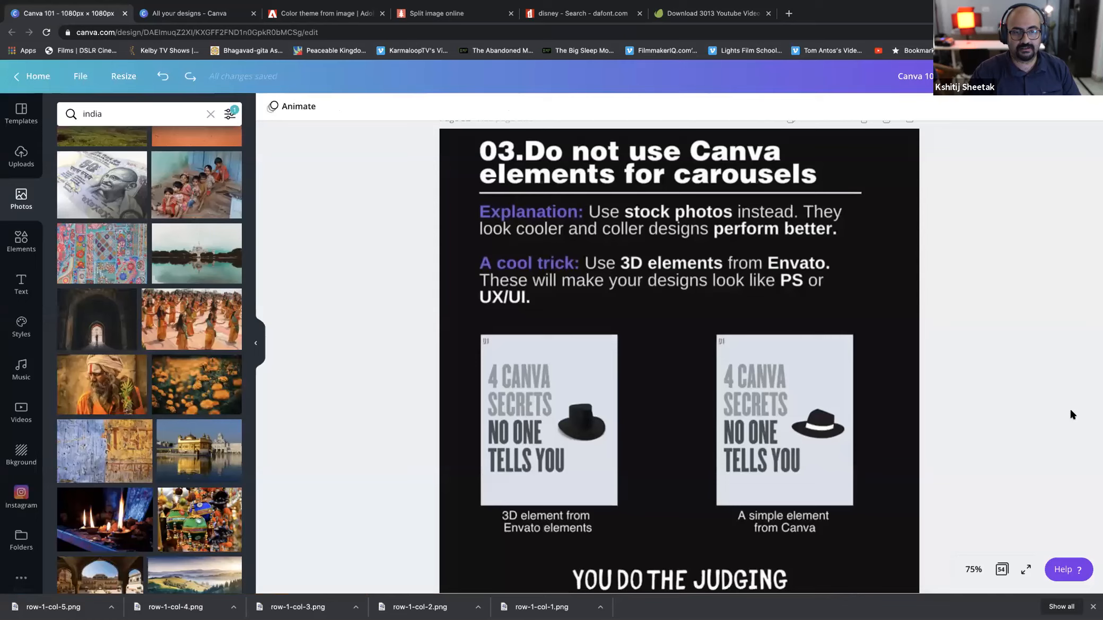
scroll(1071, 414, "down", 10)
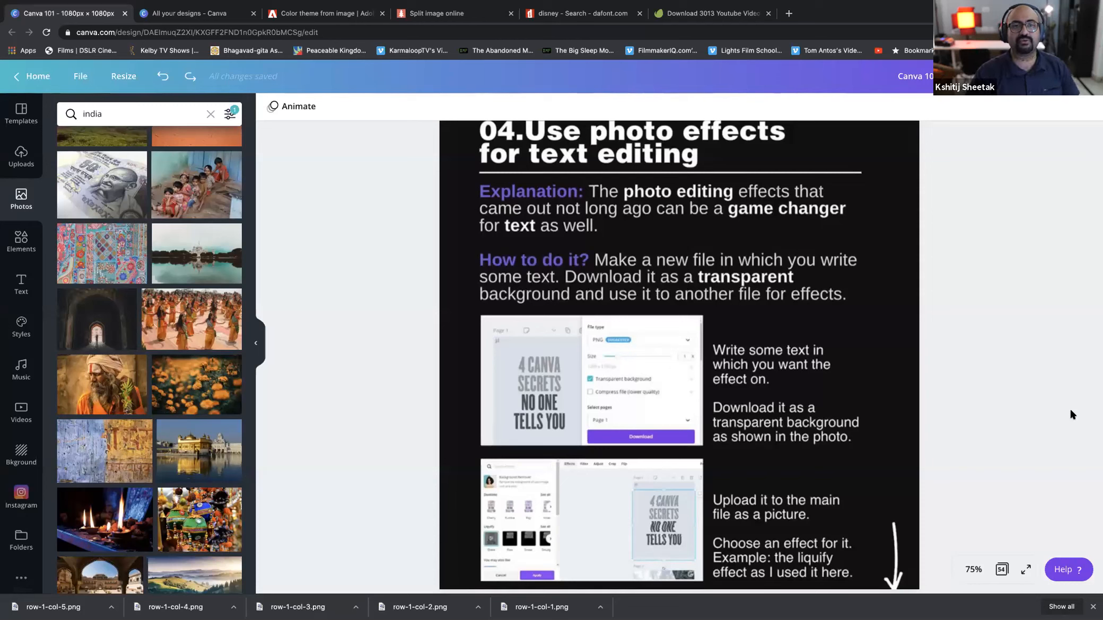
scroll(1071, 413, "down", 10)
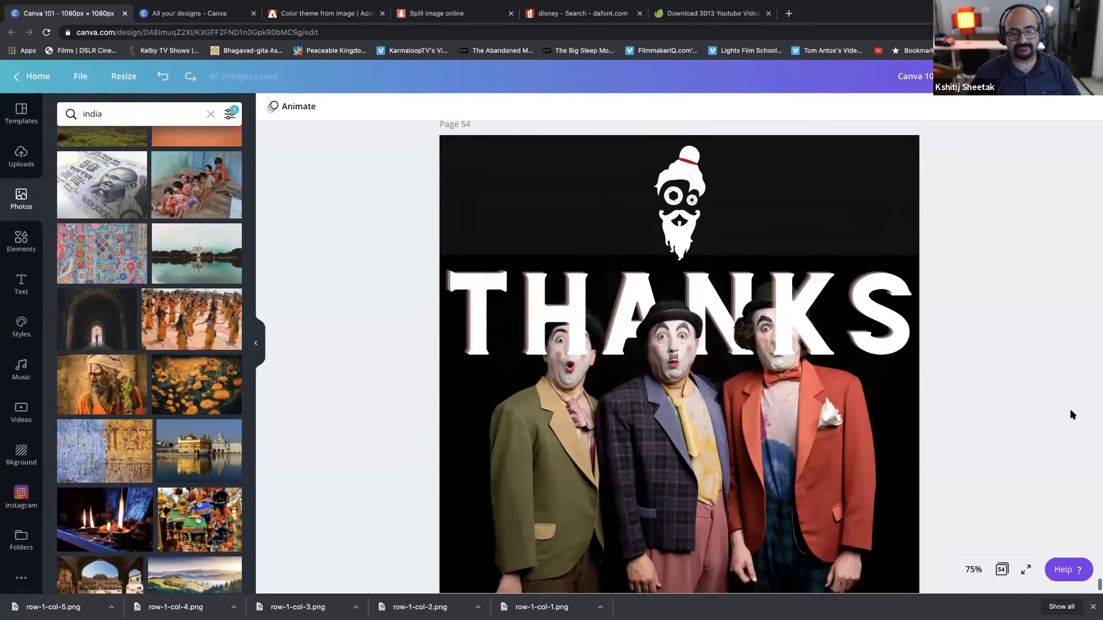
scroll(1071, 414, "up", 1)
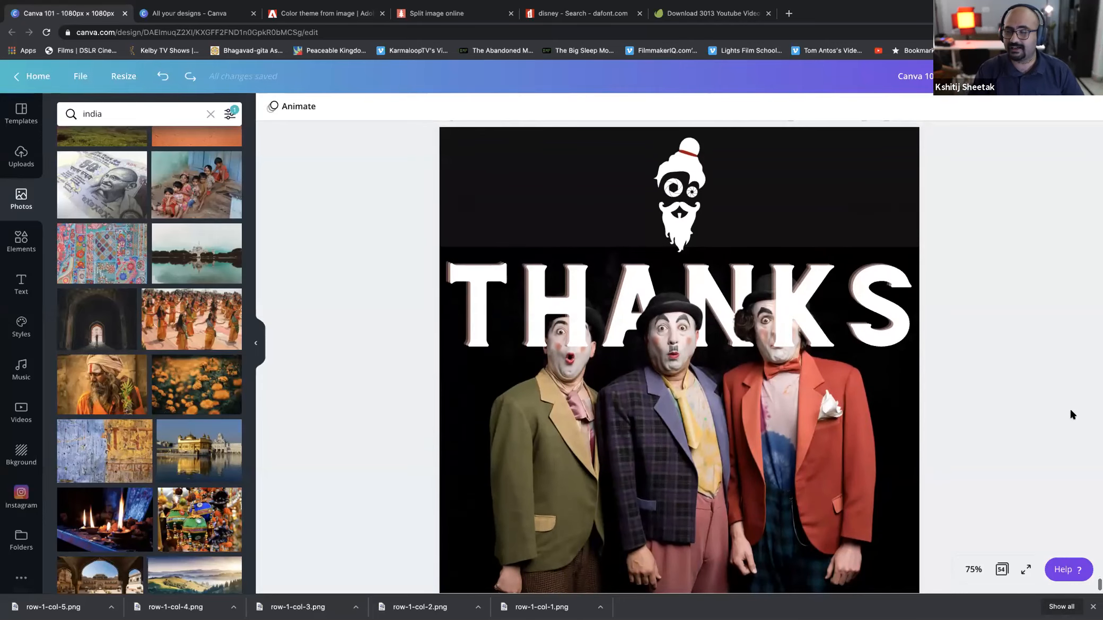